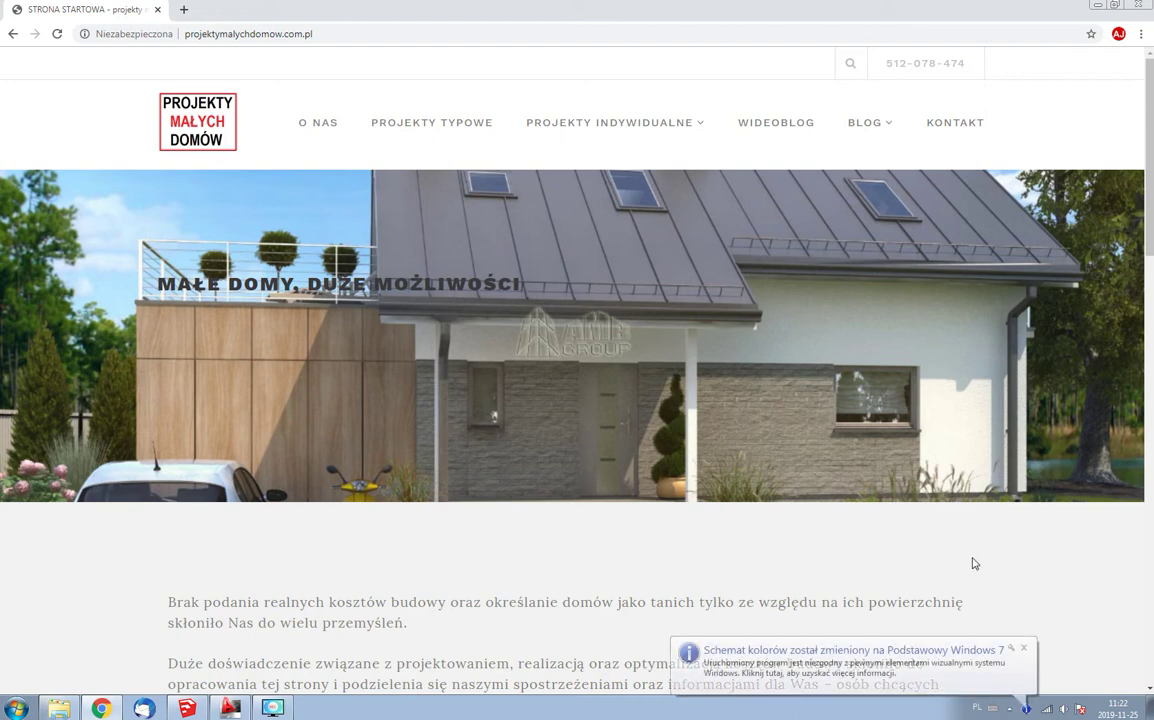
- Dismiss the colour-scheme notification and open a new Chrome tab
left_click(1025, 651)
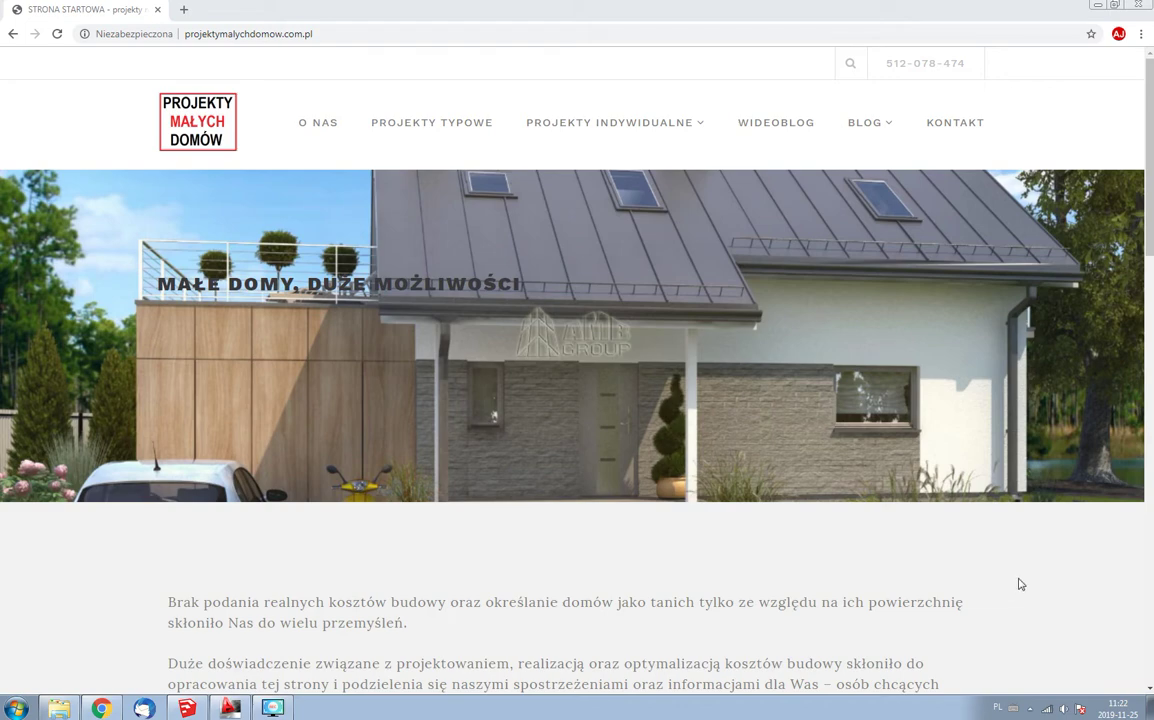
left_click(184, 11)
- Search Google Images for 'rzut 3d', preview the Rzuty 3d image, and return to the homepage tab
type("r")
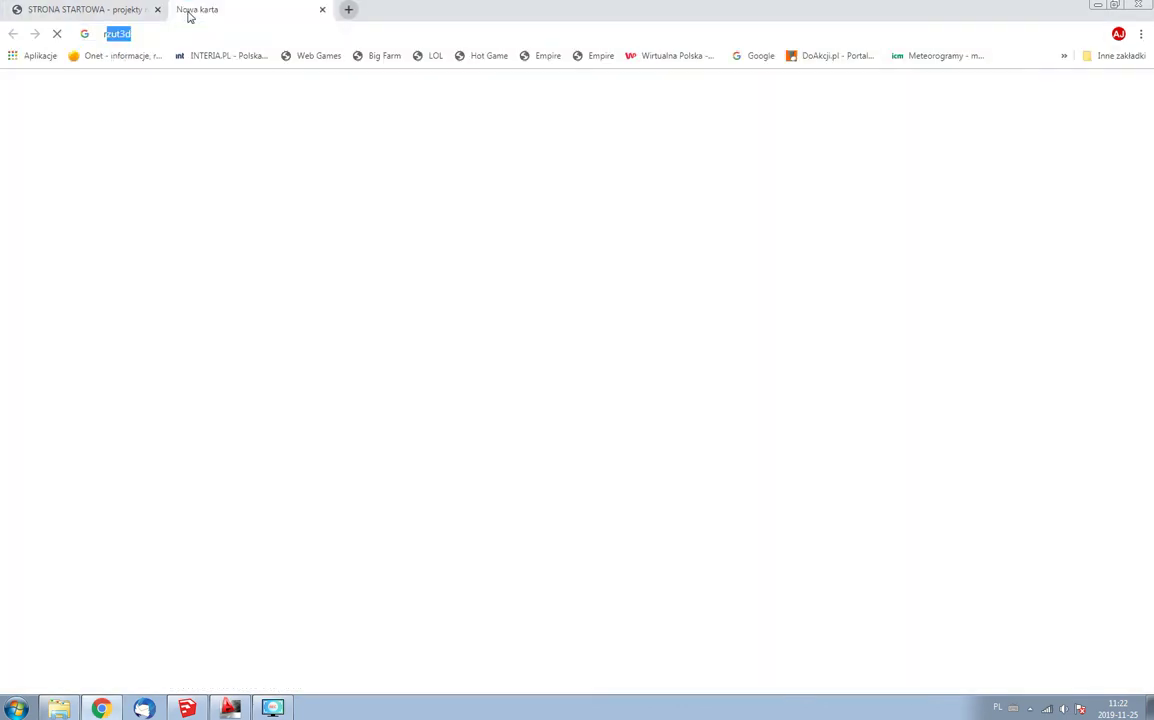
type("zut 3d")
key("Return")
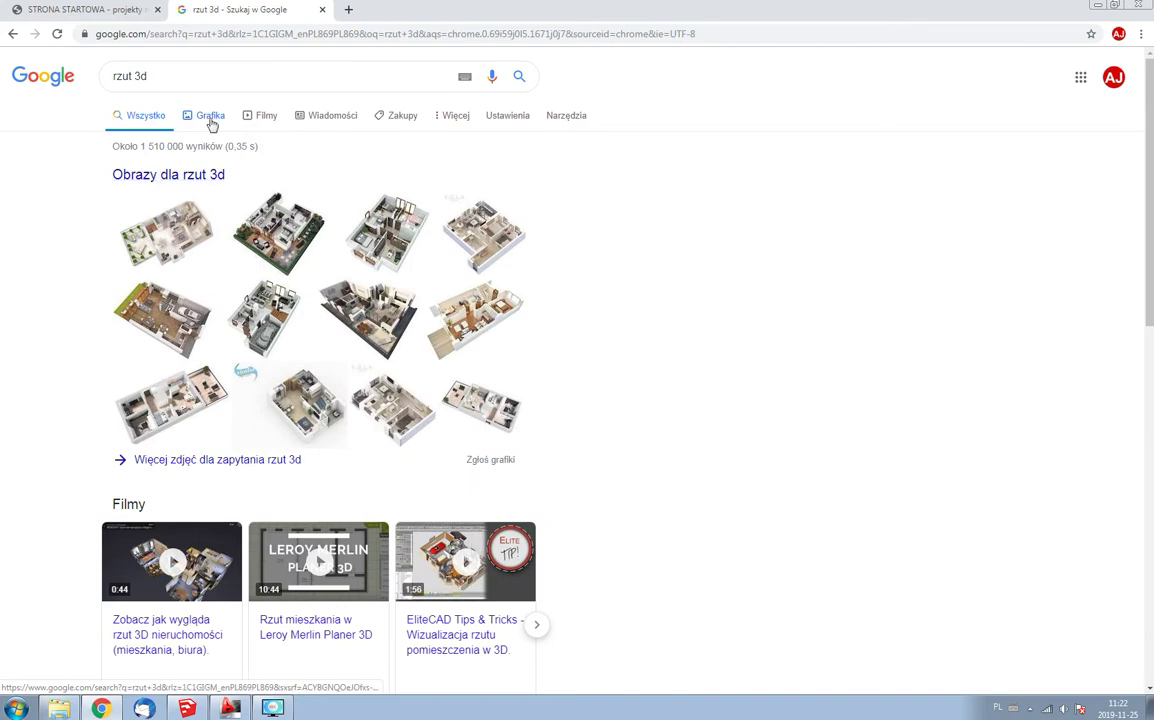
left_click(211, 120)
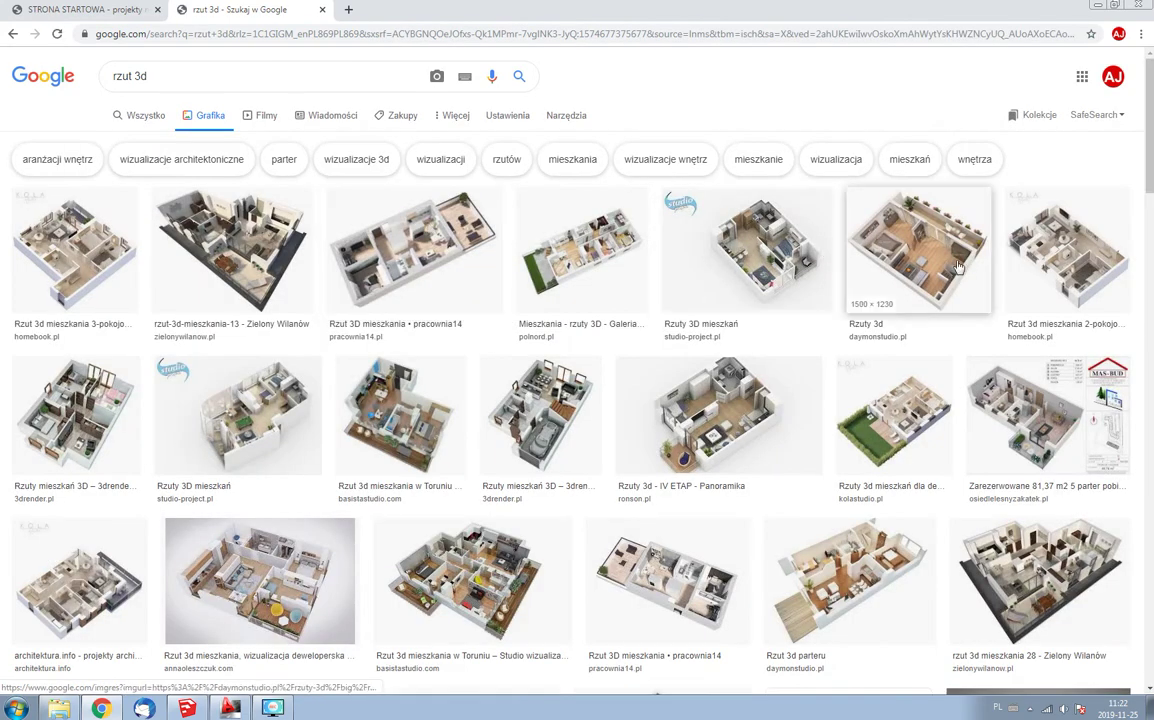
left_click(850, 243)
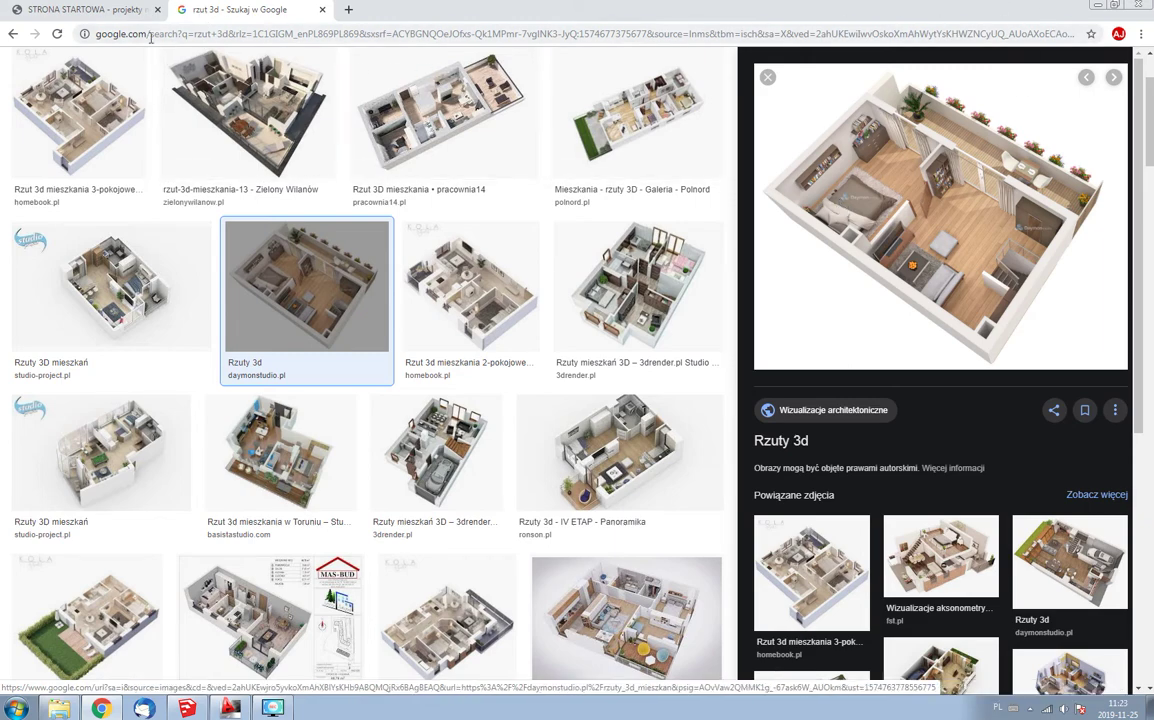
key("ctrl+Tab")
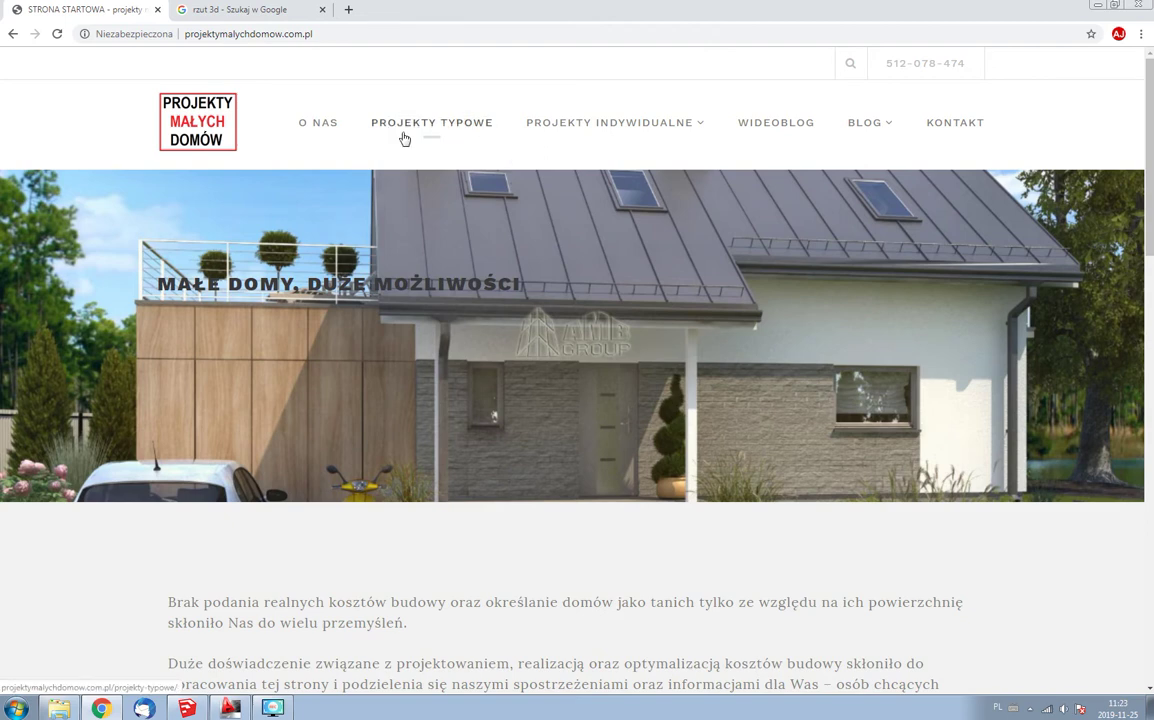
- Open the single-storey house project from the Projekty Typowe page
left_click(408, 139)
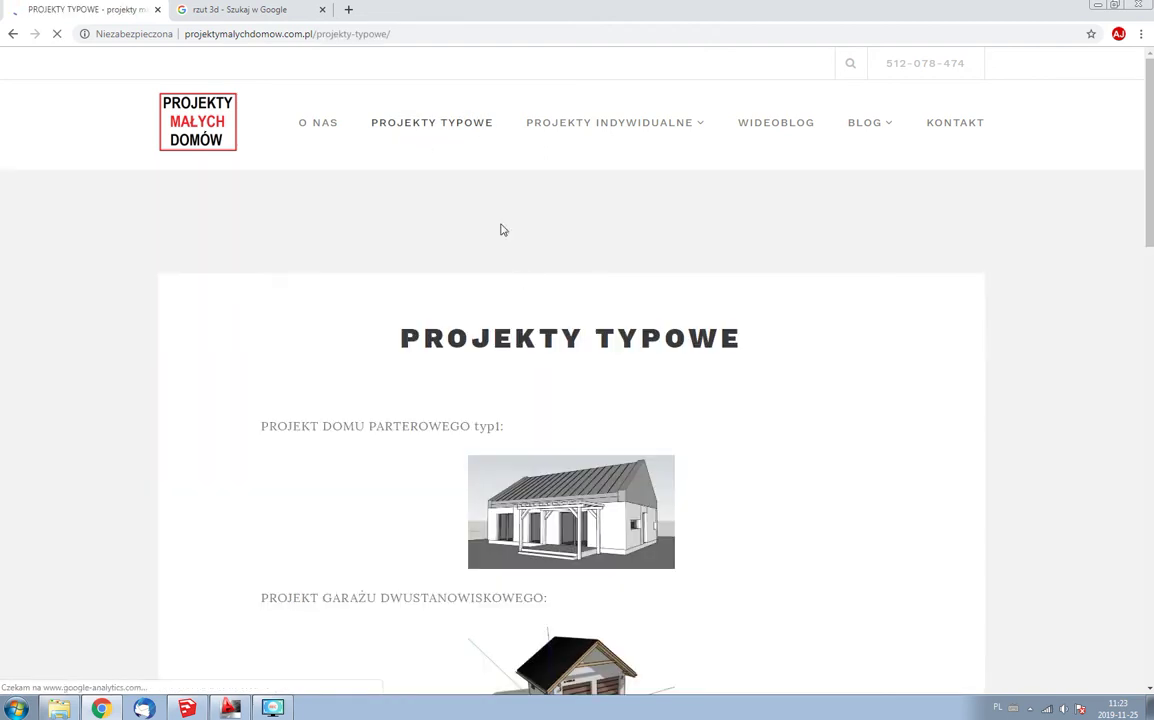
scroll(558, 283, "down", 3)
left_click(558, 283)
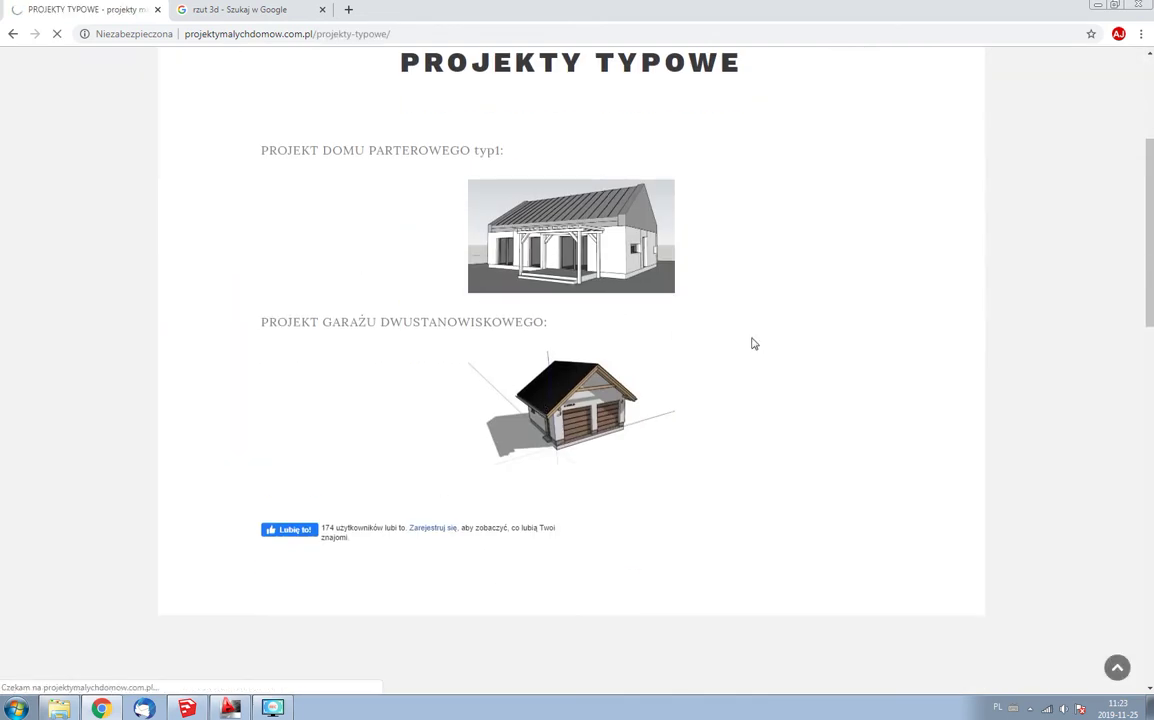
- Scroll down to the RZUT PARTERU ground-floor plan and enlarge it
scroll(700, 324, "down", 5)
scroll(688, 322, "down", 4)
scroll(688, 322, "down", 5)
scroll(688, 322, "down", 5)
scroll(600, 300, "up", 1)
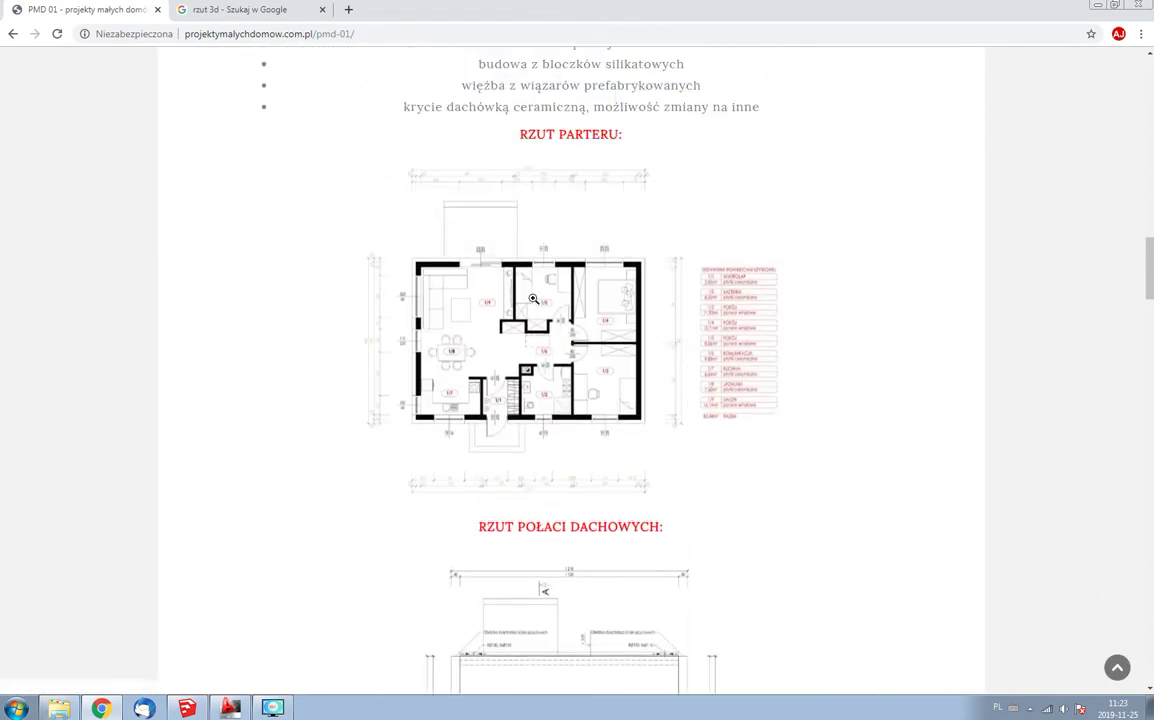
left_click(560, 340)
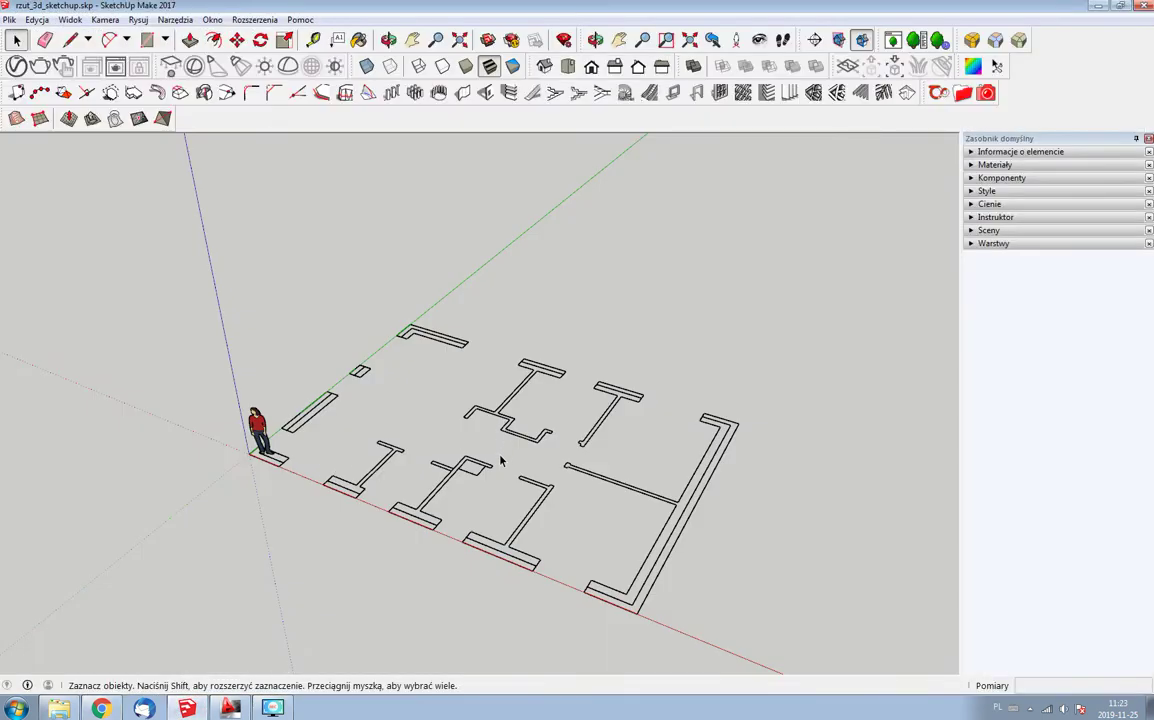
scroll(490, 432, "up", 3)
scroll(592, 395, "down", 3)
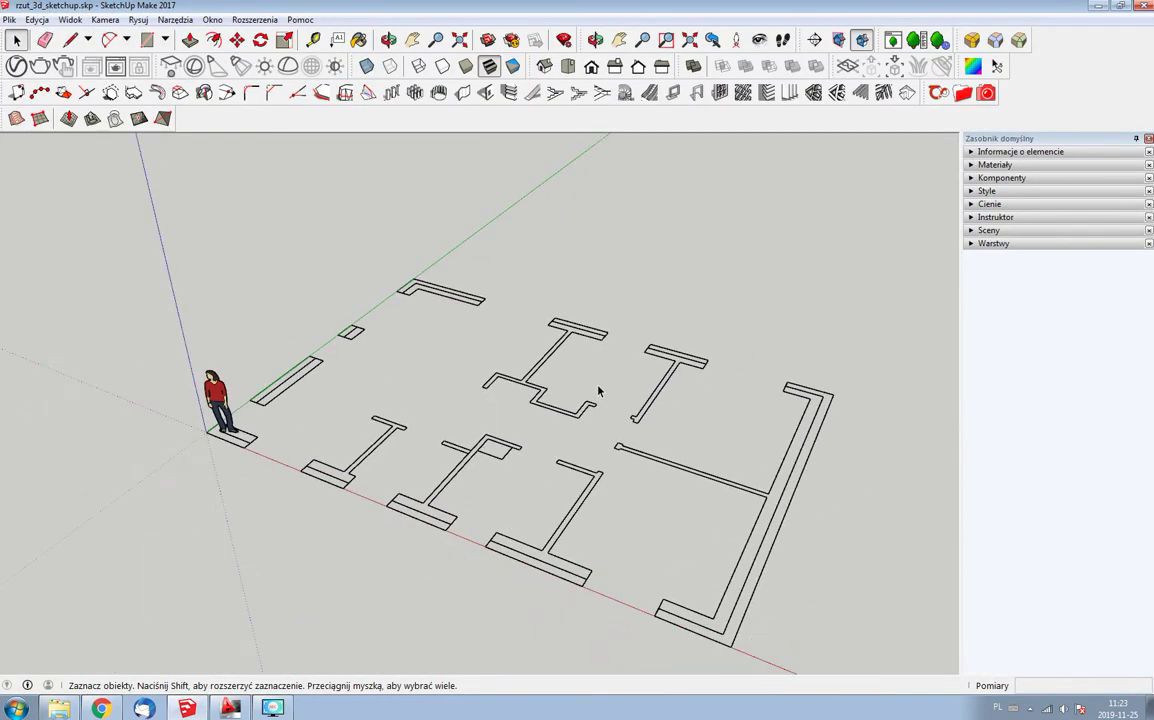
scroll(592, 395, "down", 2)
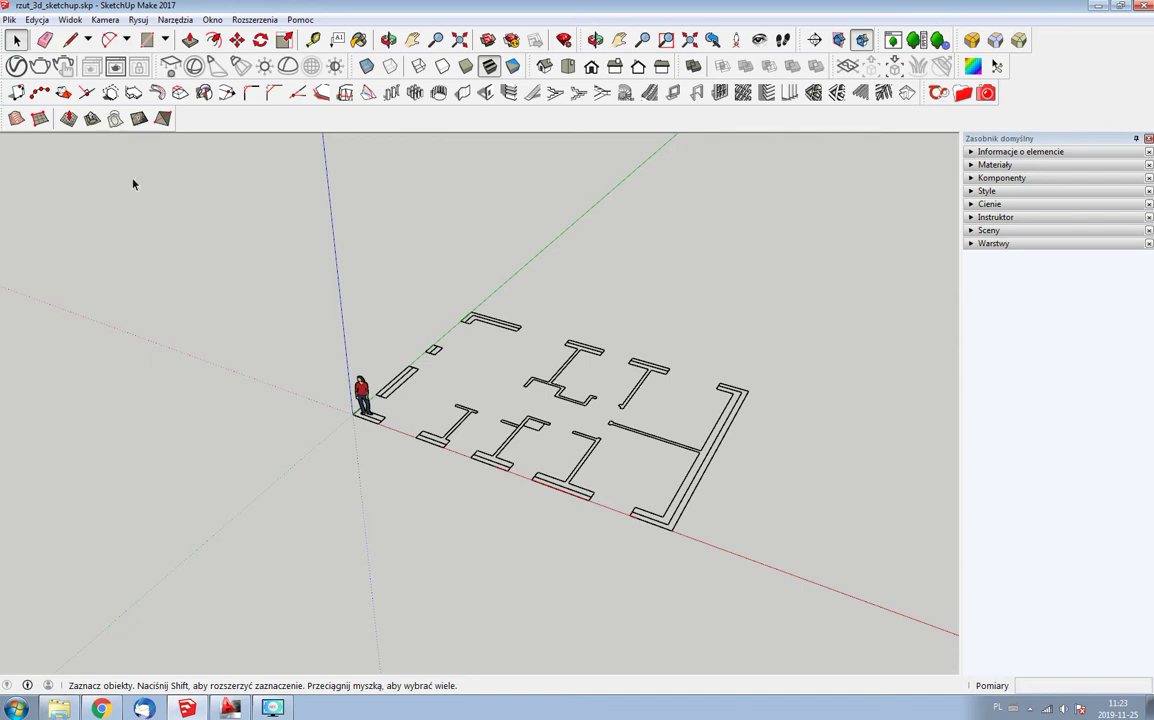
left_click(9, 19)
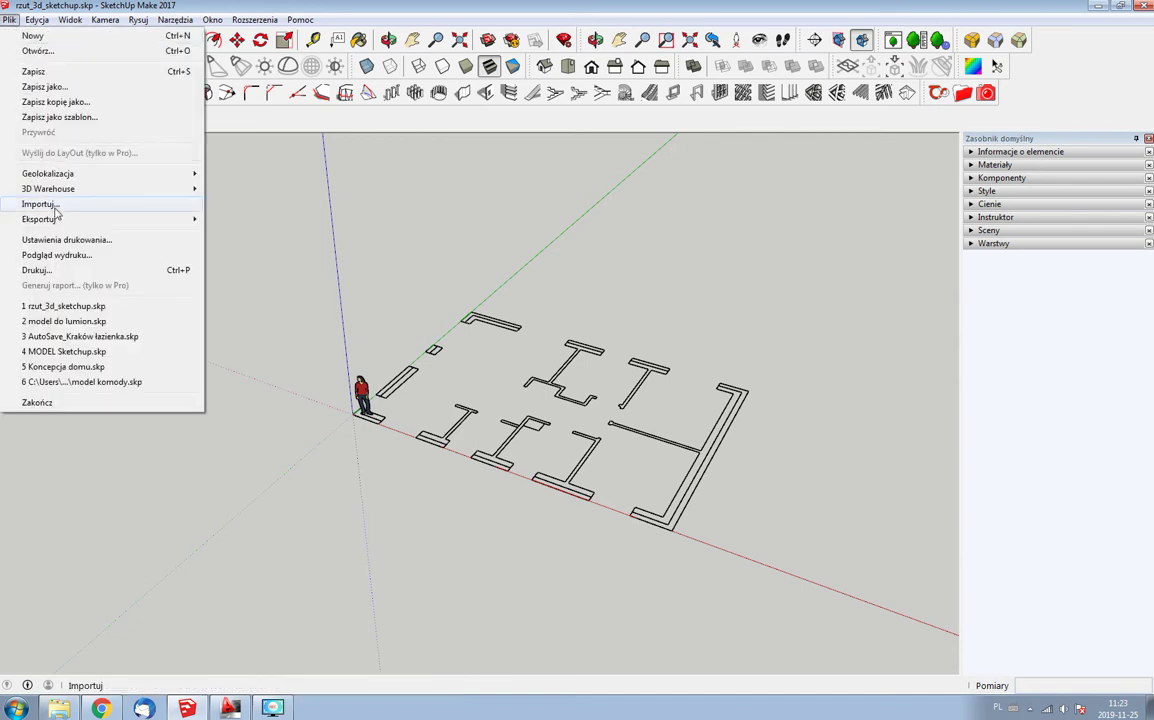
left_click(40, 204)
left_click(860, 518)
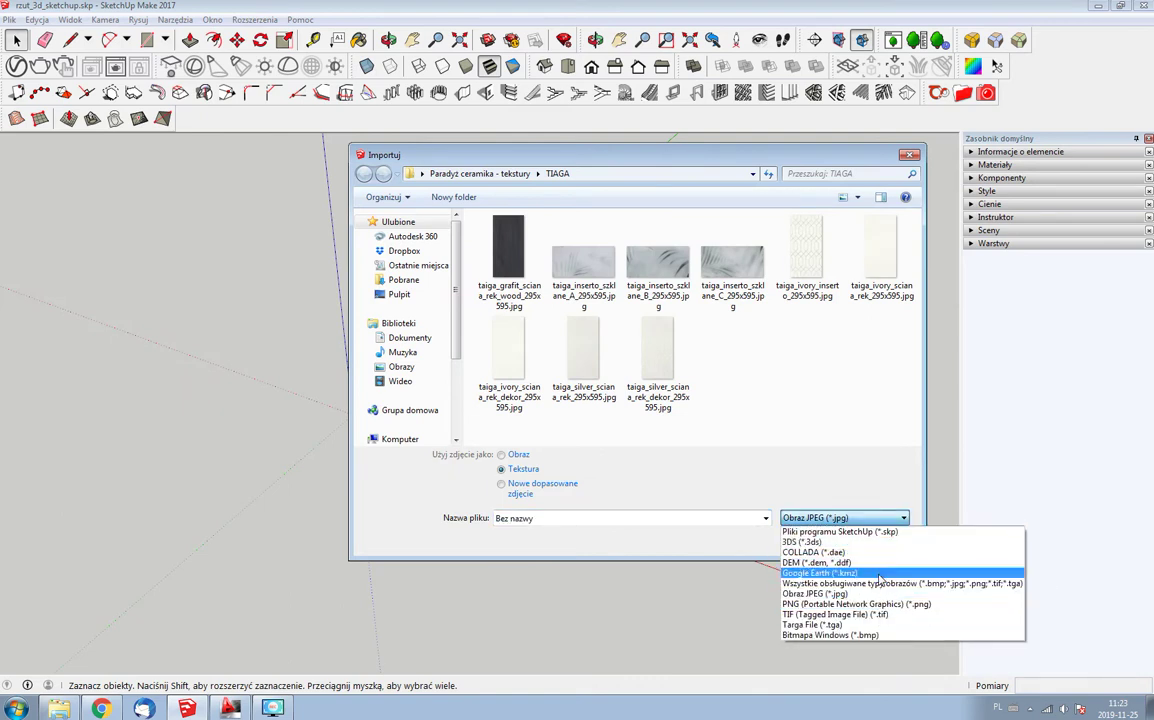
left_click(630, 539)
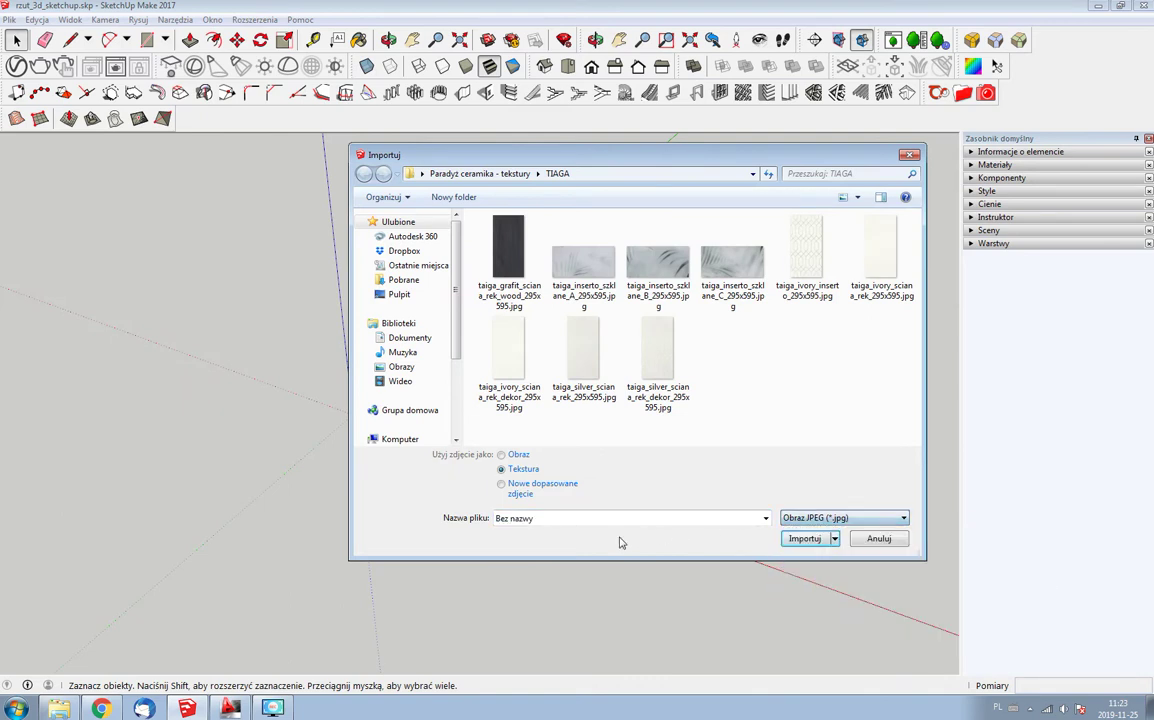
left_click(879, 539)
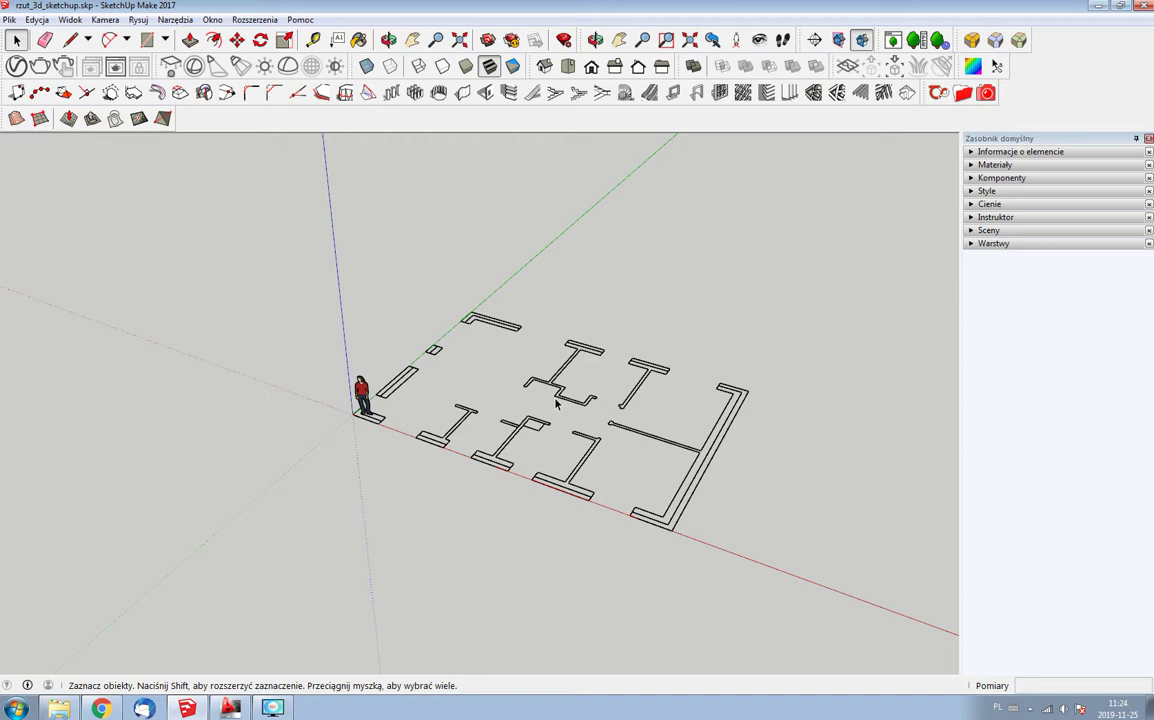
key("alt+Tab")
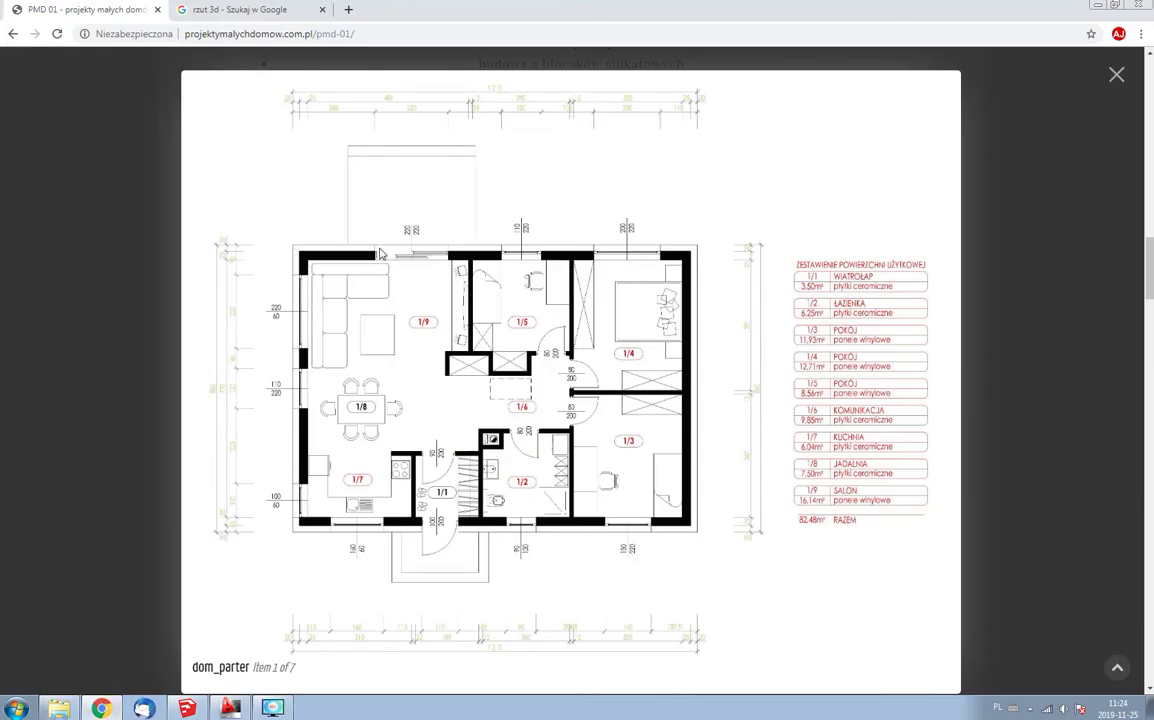
- Step to the next plan image in the lightbox, then minimize Chrome
left_click(409, 247)
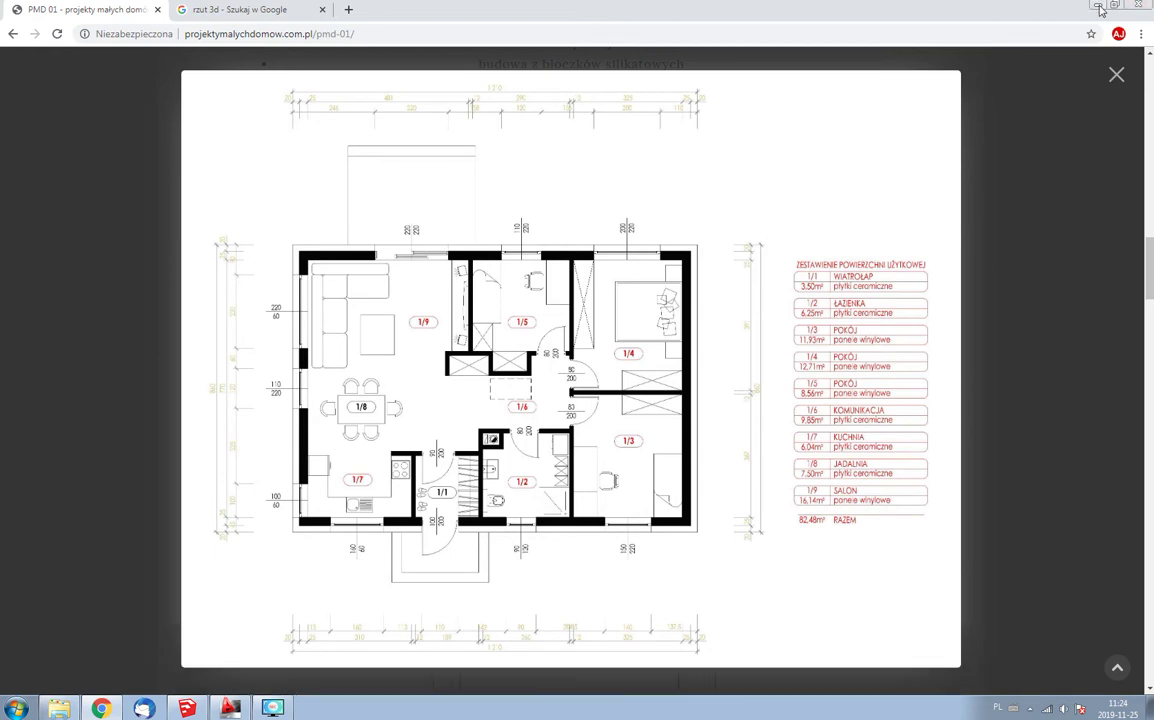
left_click(1098, 8)
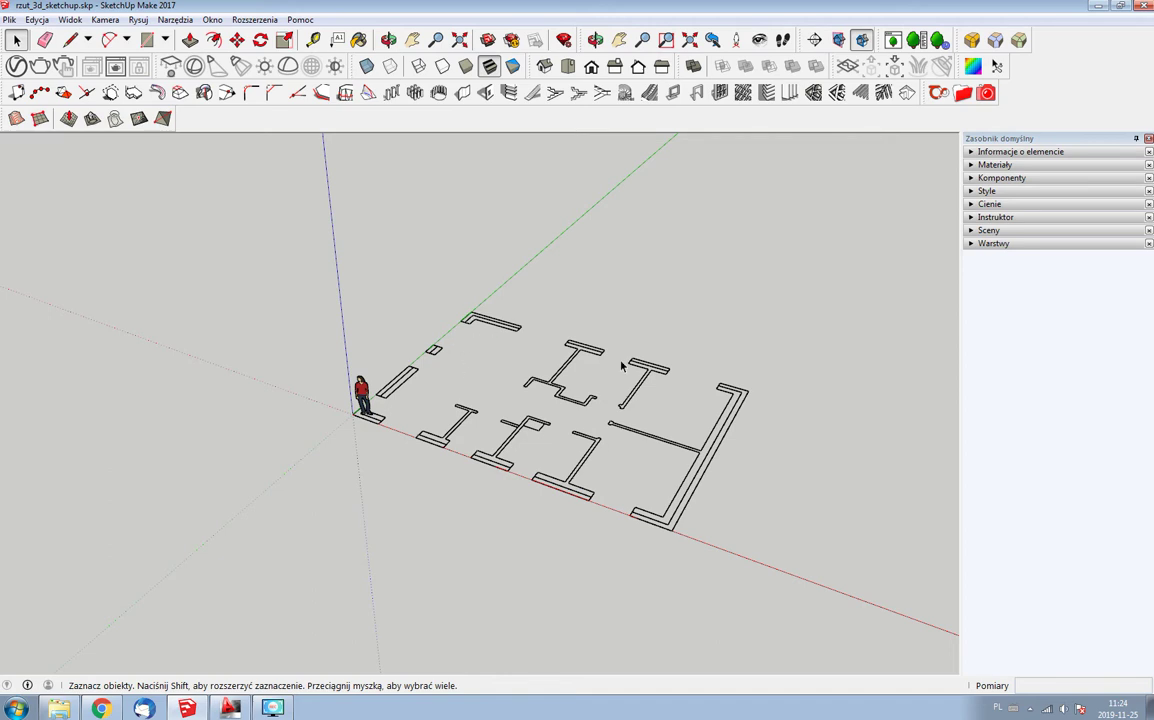
- Orbit and zoom the view to frame the floor plan and the human figure
middle_click_drag(450, 402, 577, 427)
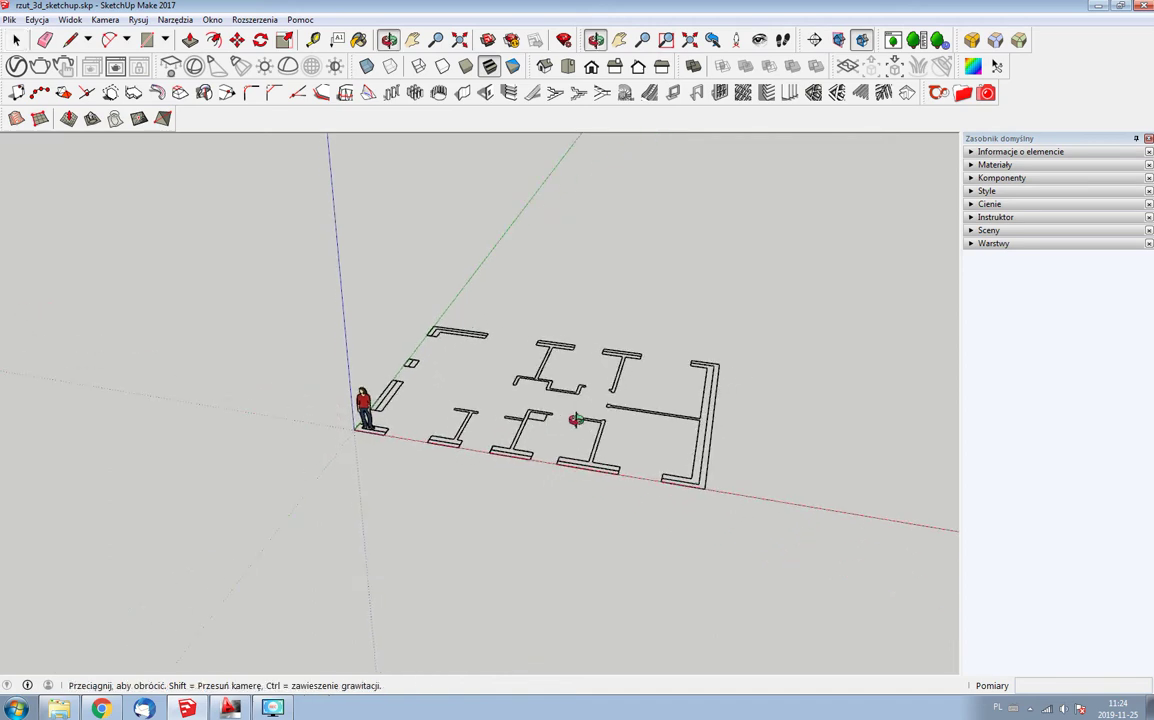
scroll(240, 365, "up", 2)
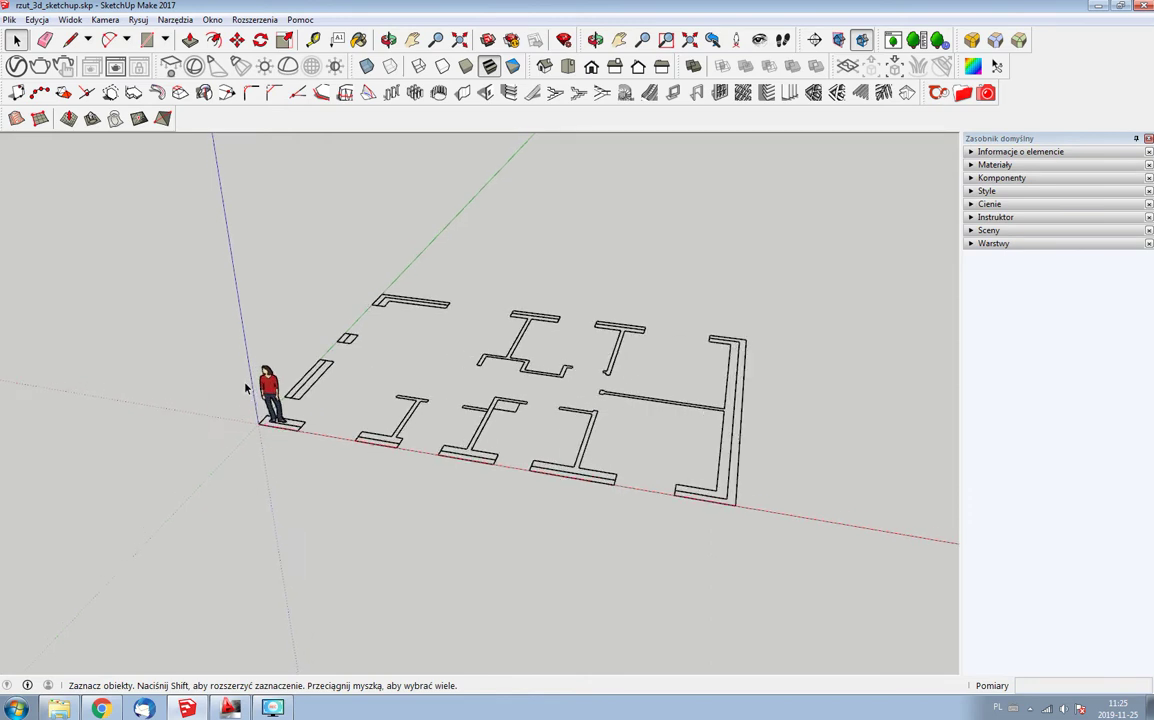
scroll(240, 365, "up", 1)
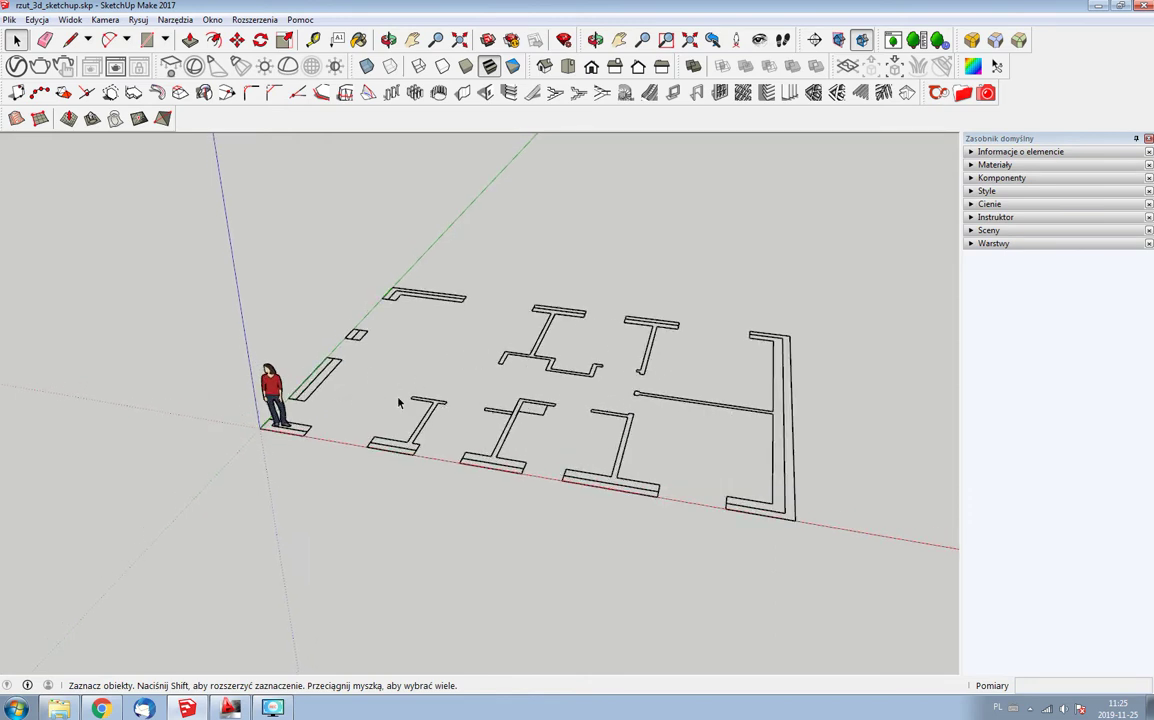
scroll(398, 402, "down", 2)
middle_click_drag(430, 404, 392, 404)
scroll(403, 389, "up", 3)
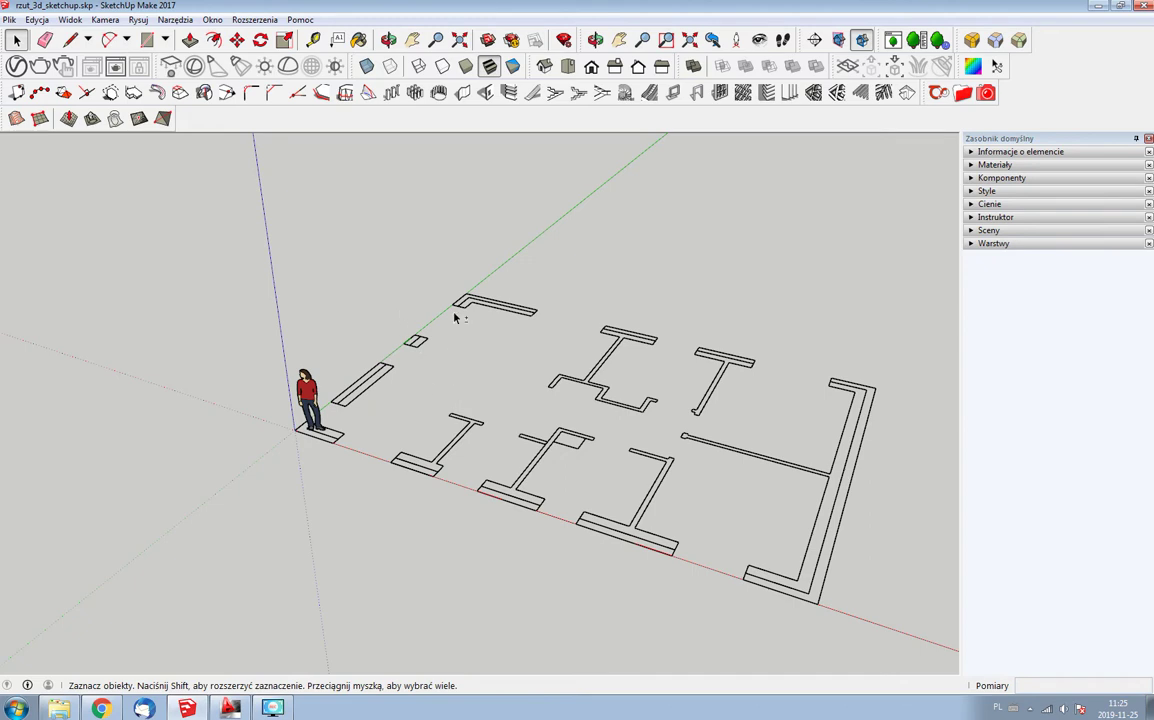
scroll(465, 363, "down", 1)
scroll(464, 386, "down", 2)
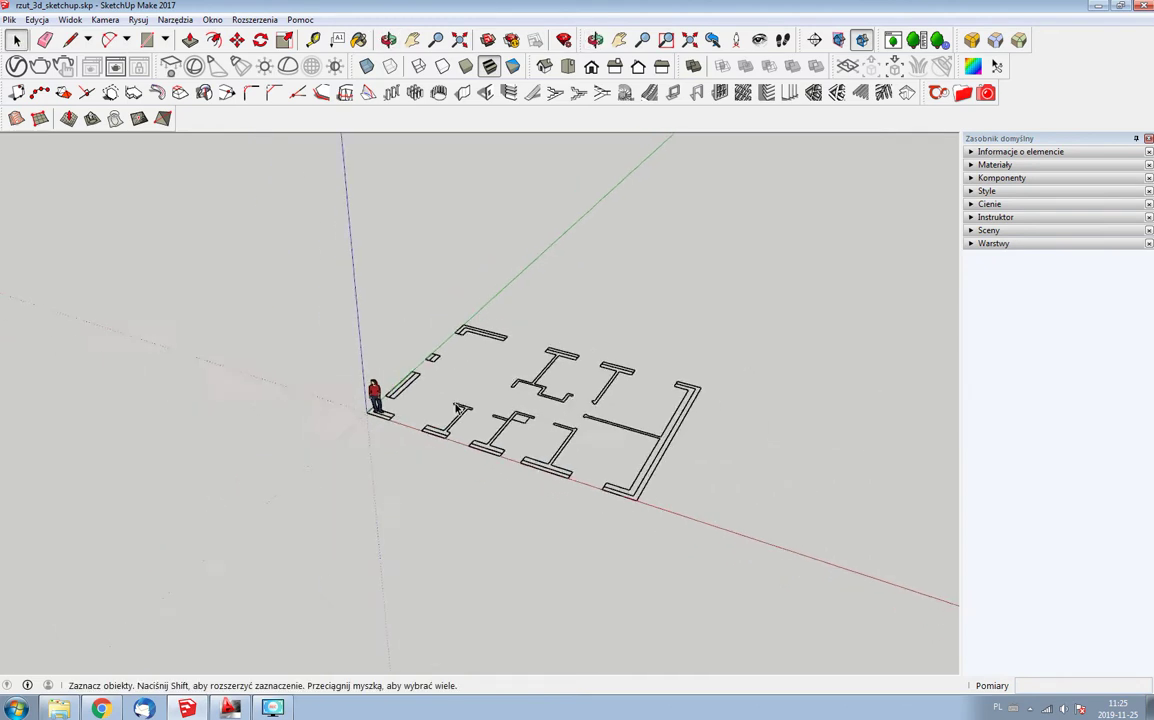
scroll(450, 390, "down", 1)
scroll(432, 401, "down", 1)
- Move the human figure to the left of the plan and return to Select
key("m")
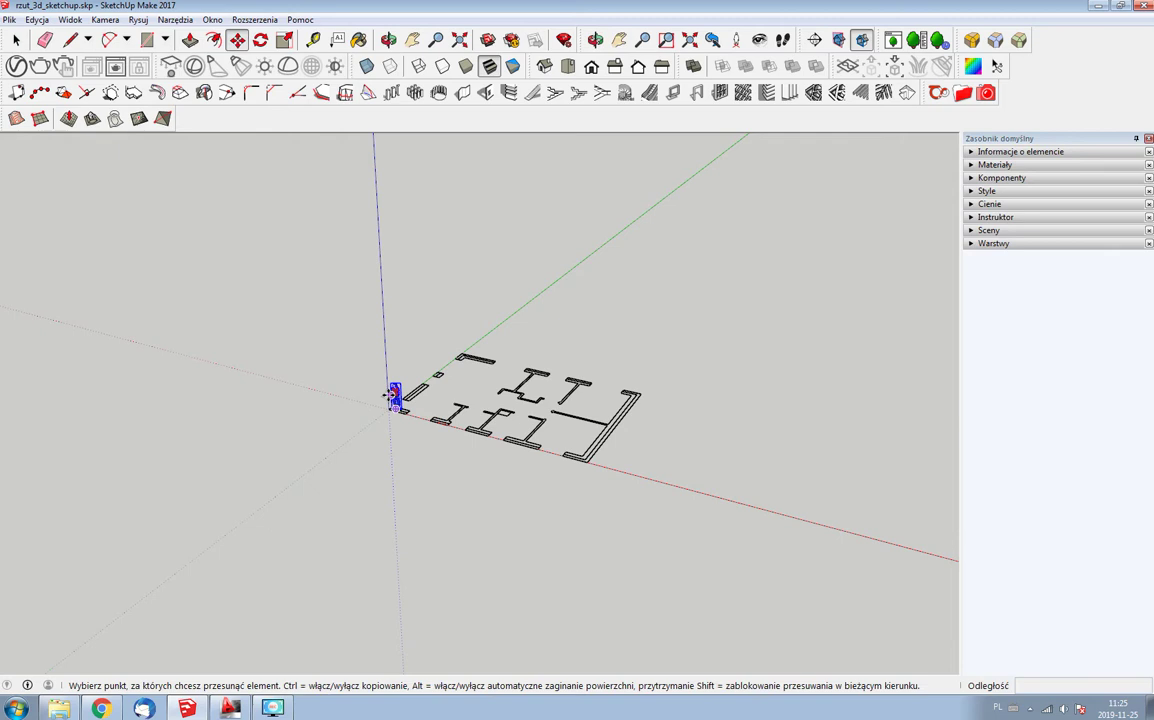
left_click(394, 395)
left_click(336, 387)
key("space")
scroll(408, 363, "up", 2)
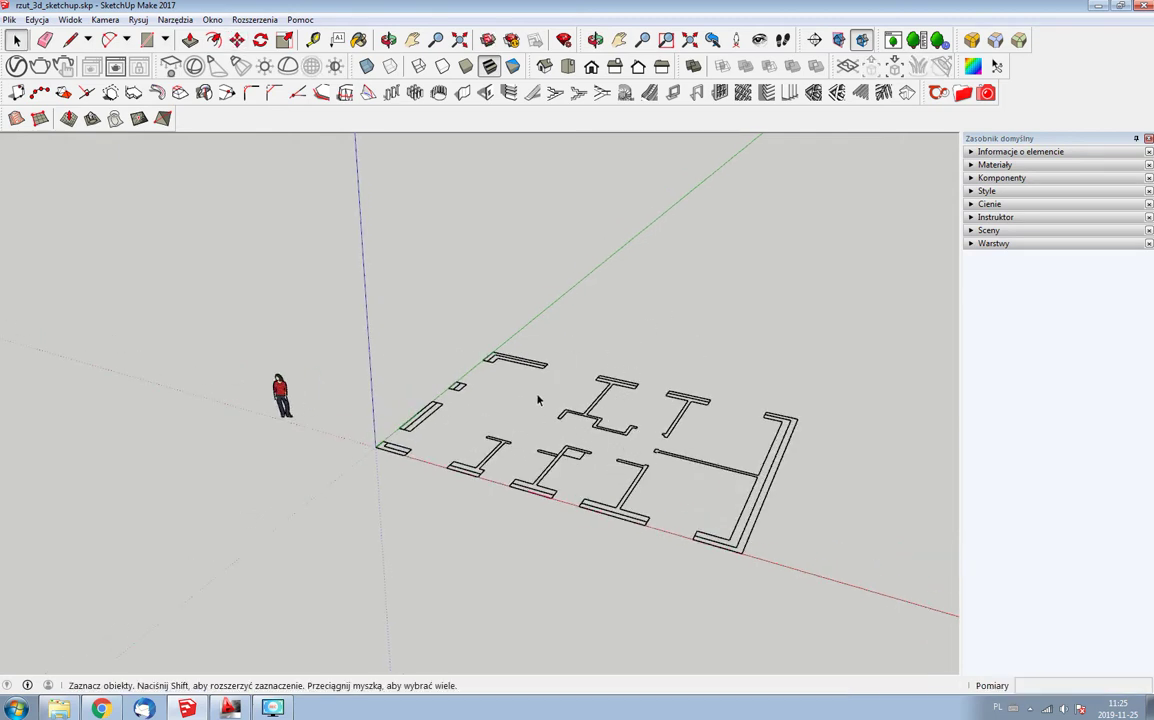
scroll(563, 404, "down", 2)
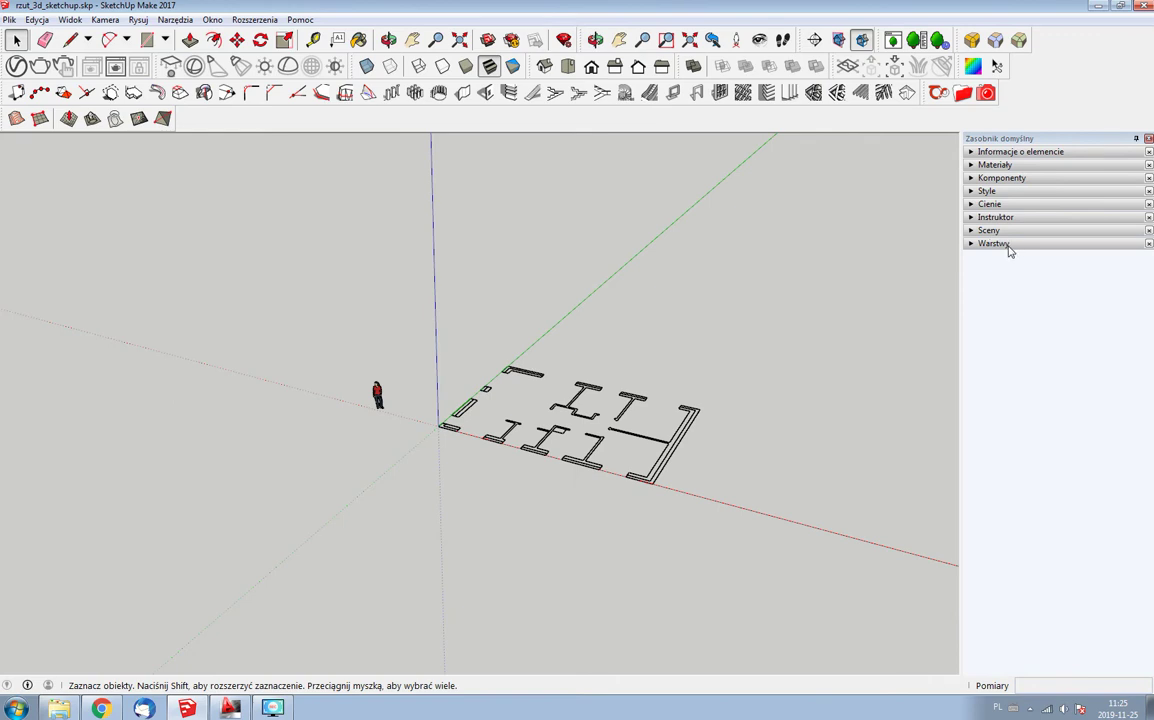
- Hide the _W, _T, DEFPOINTS, widok and _Drzwi layers in the Layers list
left_click(970, 244)
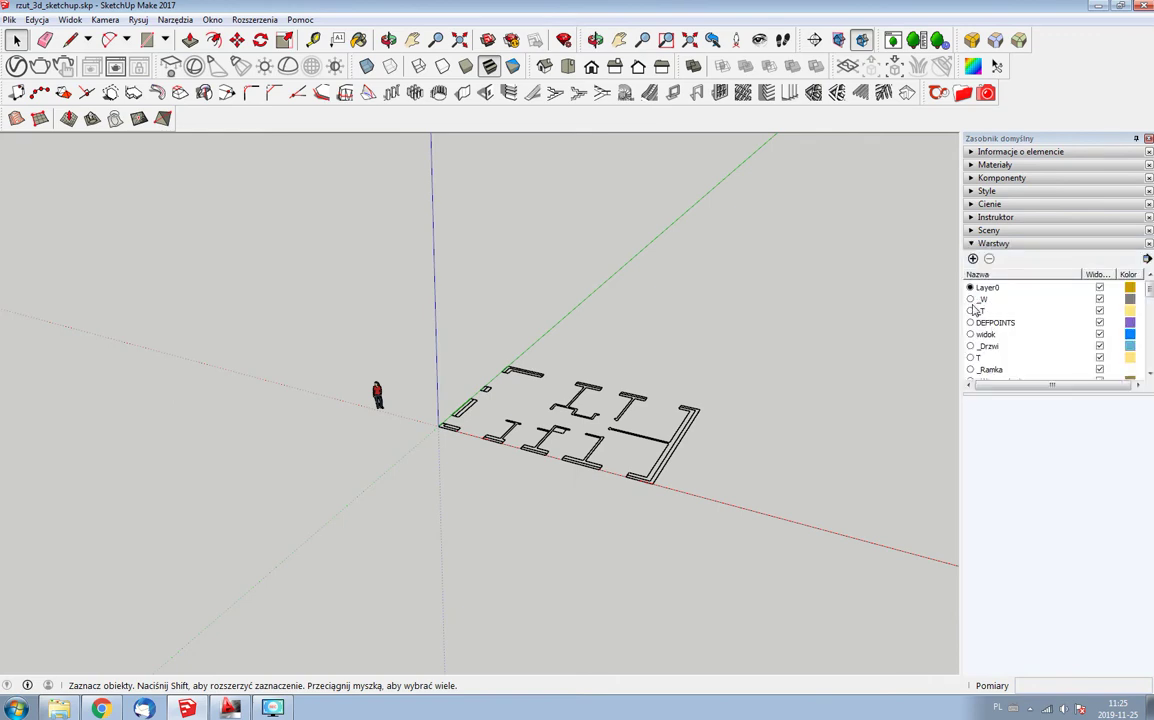
double_click(988, 299)
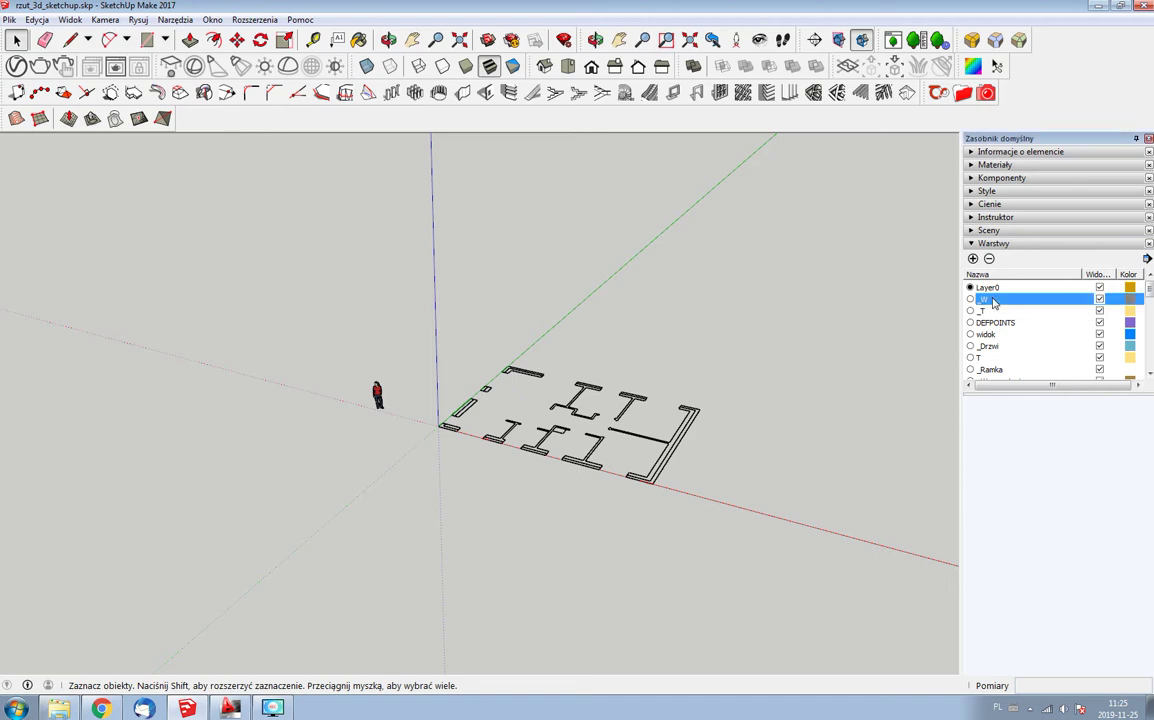
left_click(1099, 299)
left_click(1099, 311)
left_click(1099, 322)
left_click(1099, 334)
left_click(1099, 346)
left_click(1099, 357)
scroll(1099, 366, "down", 3)
scroll(1099, 368, "down", 3)
scroll(1100, 372, "down", 3)
- Hide the I_Kanalizacja, A_Wyposażenie, A_Ściany, _Schody, A_Opis, A_Przerywana and A_Widok layers
left_click(1099, 381)
left_click(1099, 369)
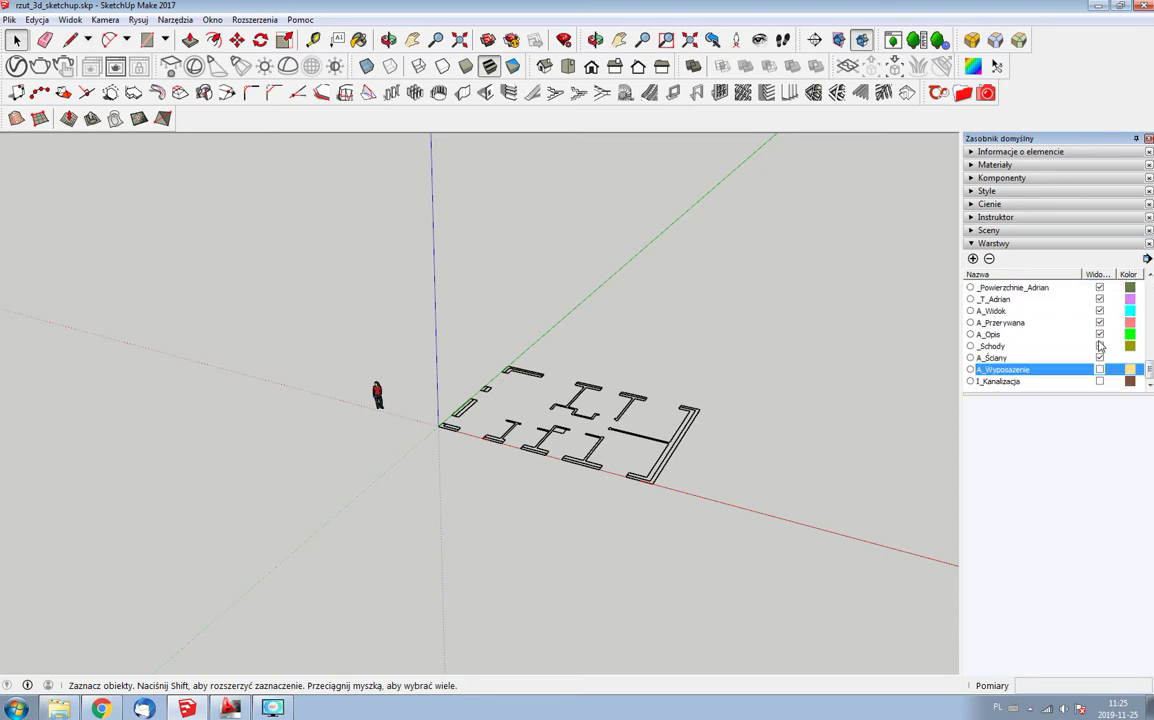
left_click(1099, 357)
left_click(1099, 346)
left_click(1099, 334)
left_click(1099, 322)
left_click(1099, 311)
left_click(1099, 299)
left_click(1099, 287)
scroll(1099, 290, "up", 2)
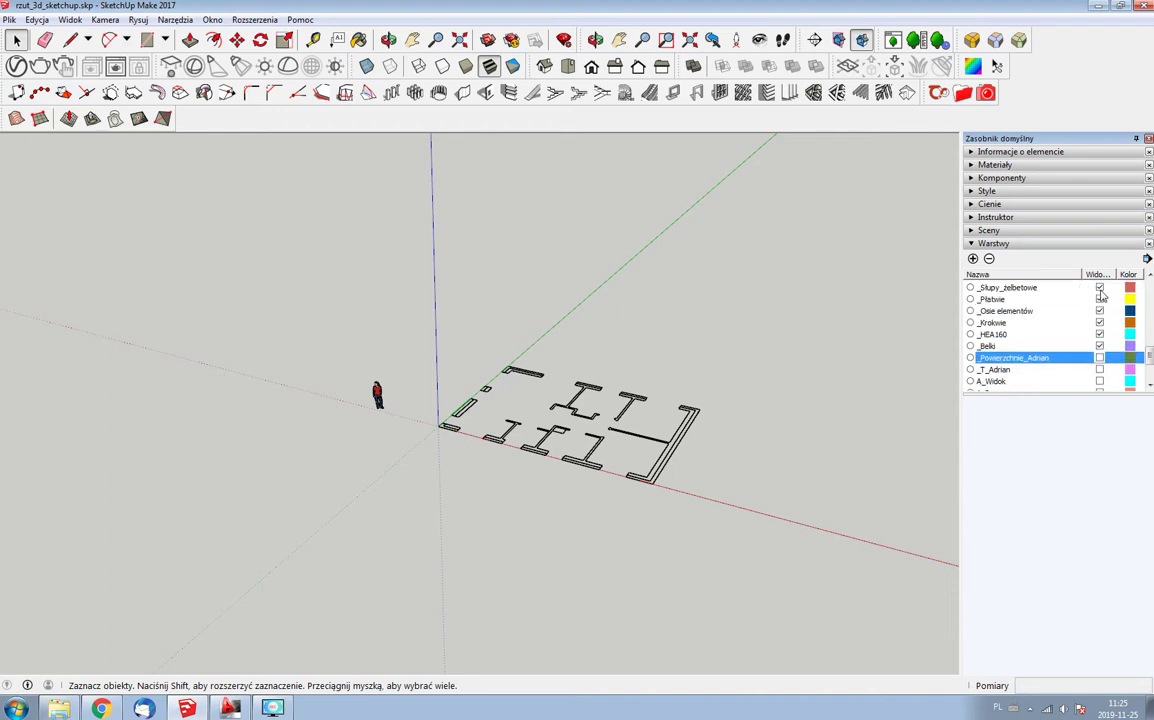
- Hide the _HEA160, _Krokwie, _Osie elementów, _Płatwie and _Słupy_żelbetowe layers
left_click(1099, 334)
left_click(1099, 322)
left_click(1099, 311)
left_click(1099, 299)
left_click(1099, 287)
scroll(1099, 290, "up", 3)
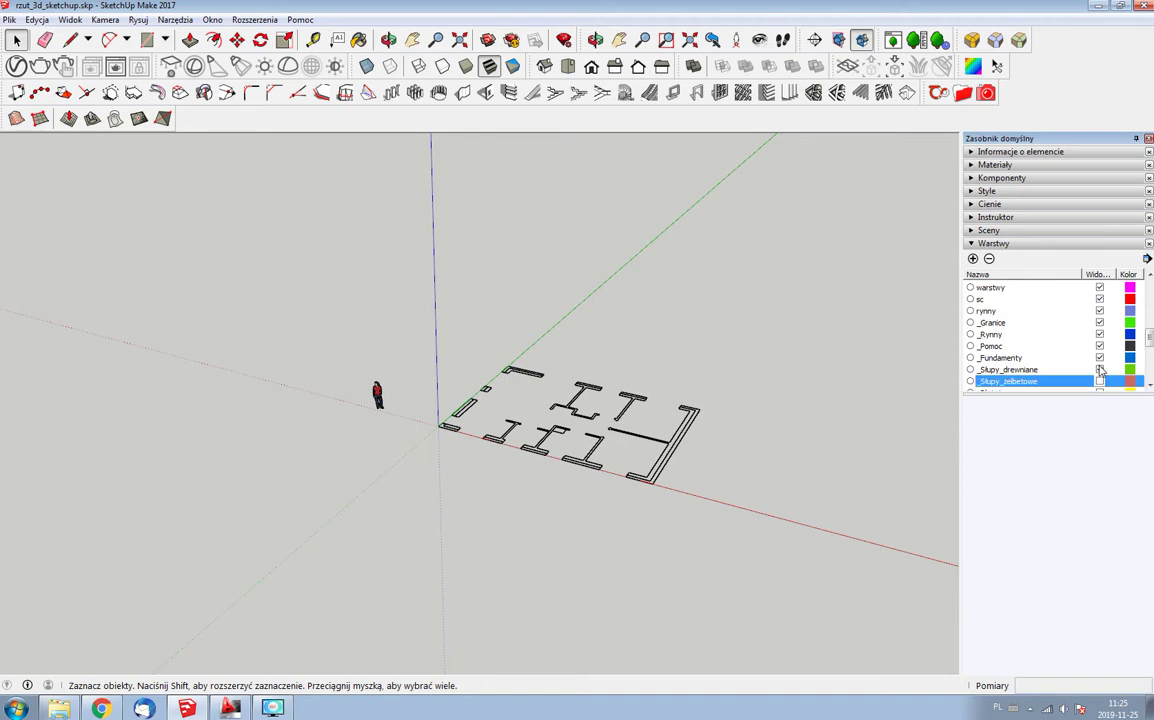
- Hide _Słupy_drewniane, _Fundamenty, _Rynny, _Granice, rynny, sc and warstwy, keeping _Pomoc visible
left_click(1099, 369)
left_click(1099, 357)
left_click(1099, 346)
left_click(1099, 346)
left_click(1099, 334)
left_click(1099, 322)
left_click(1099, 311)
left_click(1099, 299)
left_click(1099, 287)
scroll(1099, 290, "up", 3)
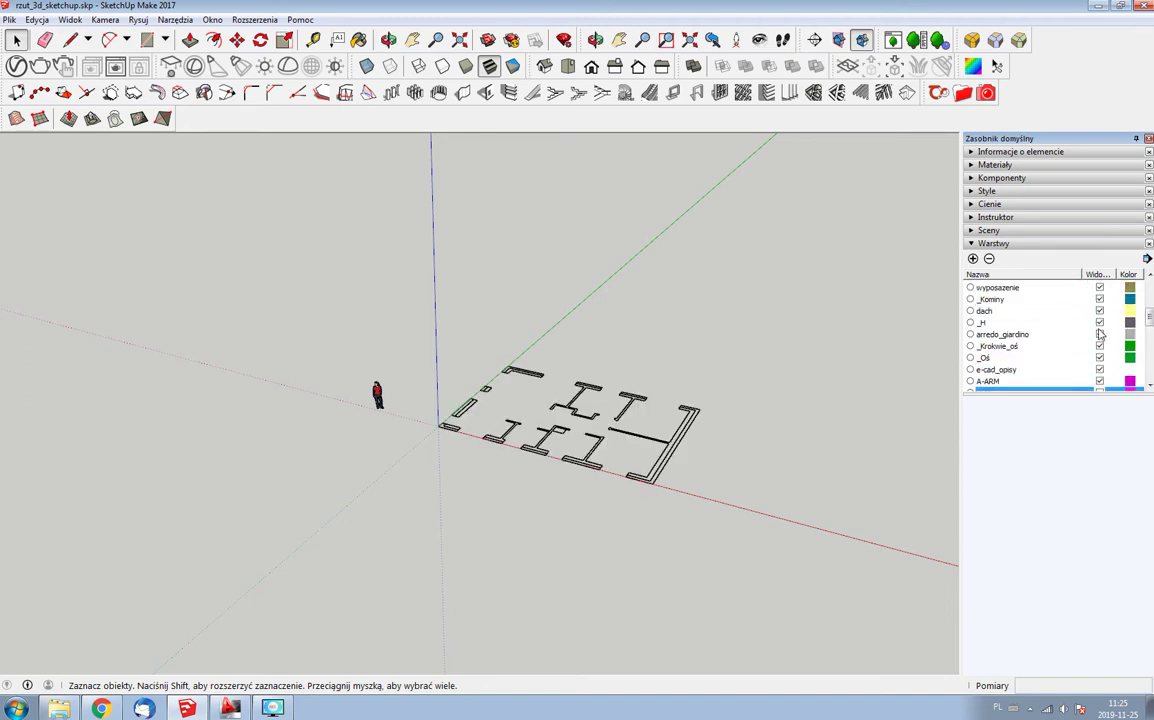
- Hide A-ARM, e-cad_opisy and _Oś, then select the layers from dach to _Oś
left_click(1099, 381)
left_click(1099, 369)
left_click(1099, 357)
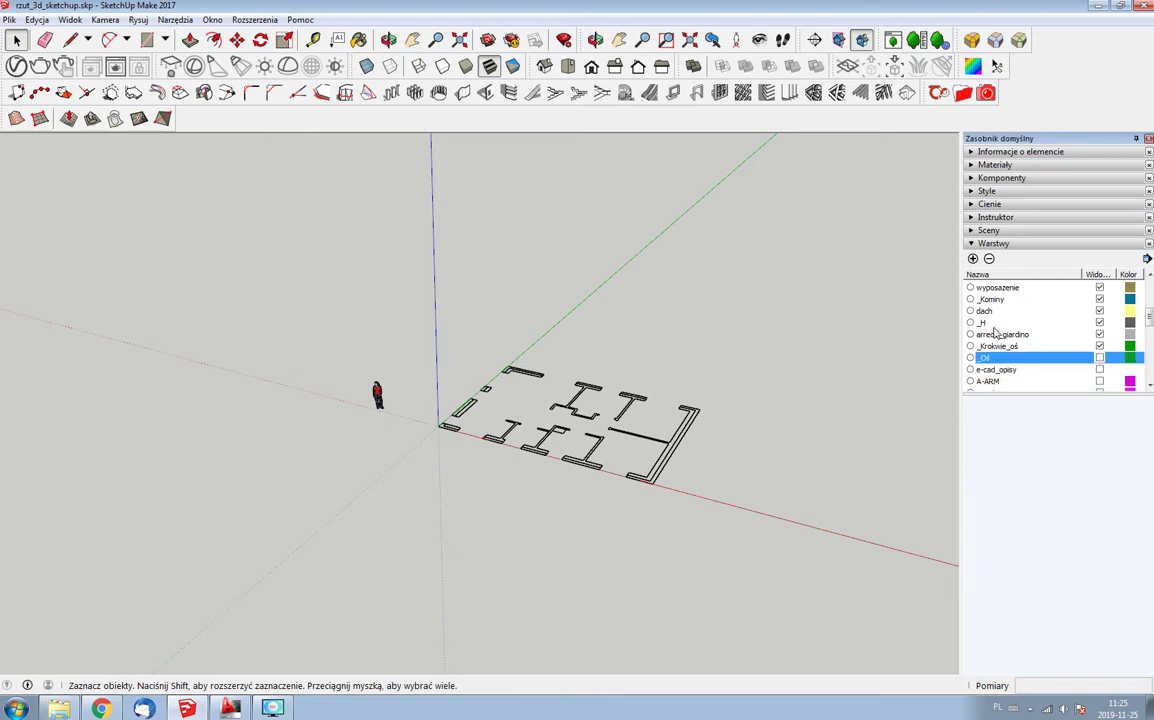
left_click(995, 311, "shift")
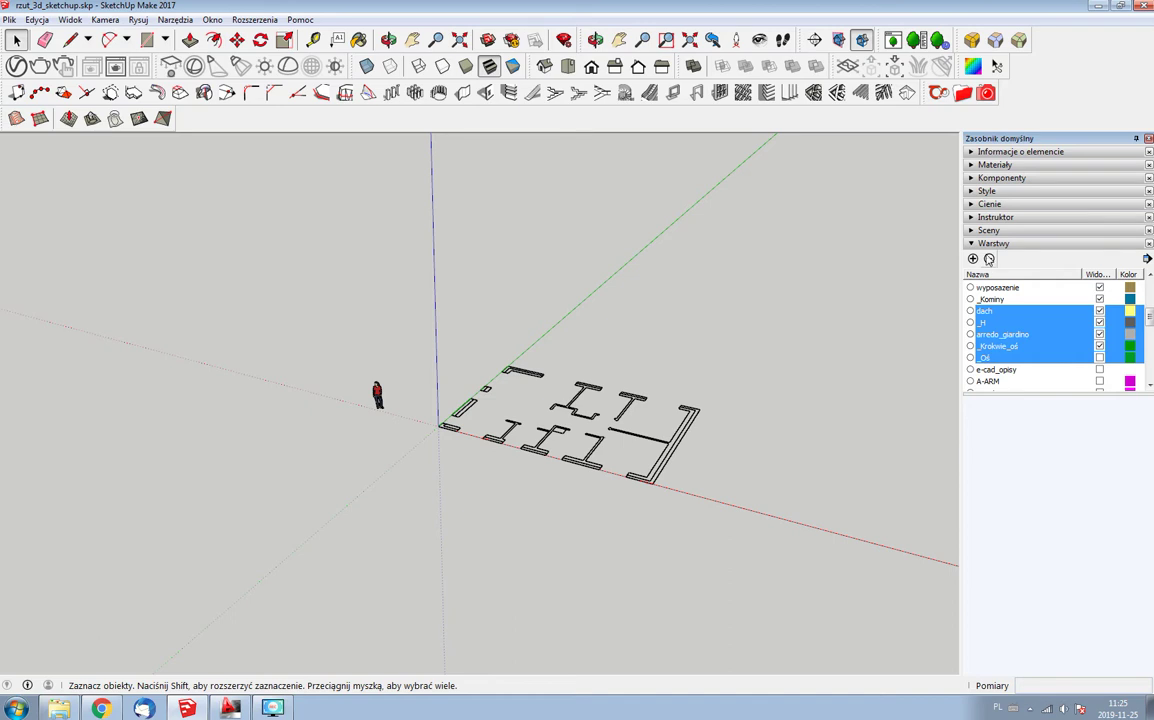
- Delete the selected empty layers, including the range _Fundamenty through _Belki
left_click(989, 258)
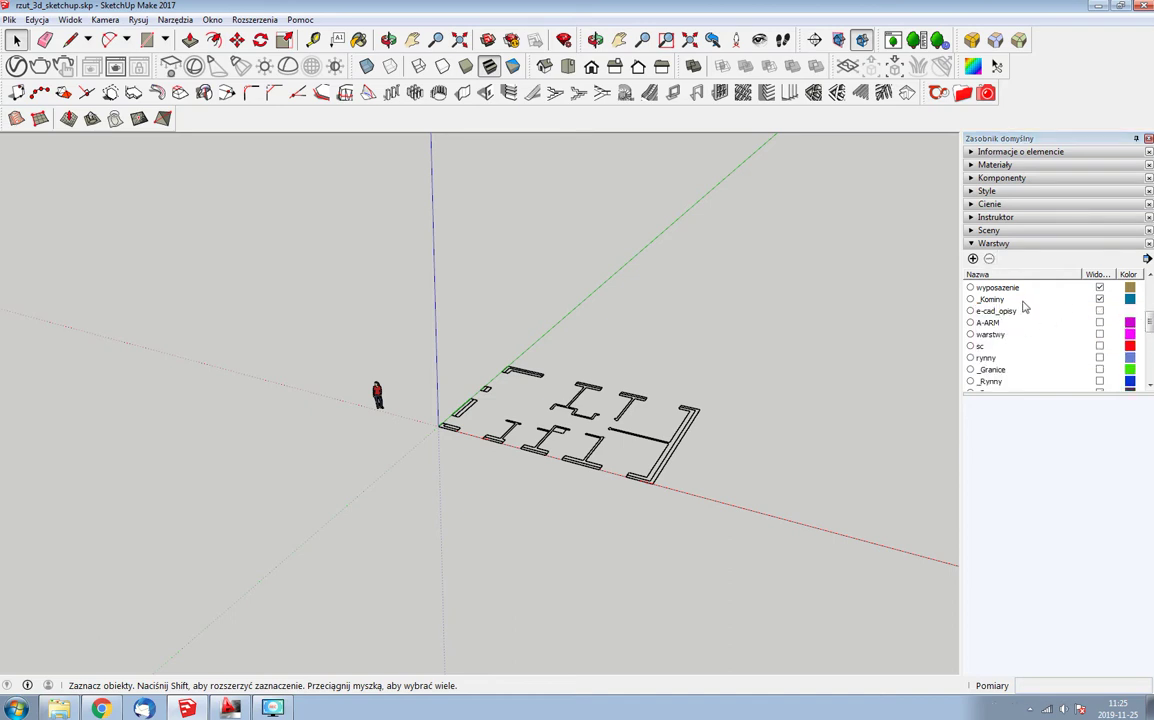
left_click(1099, 289)
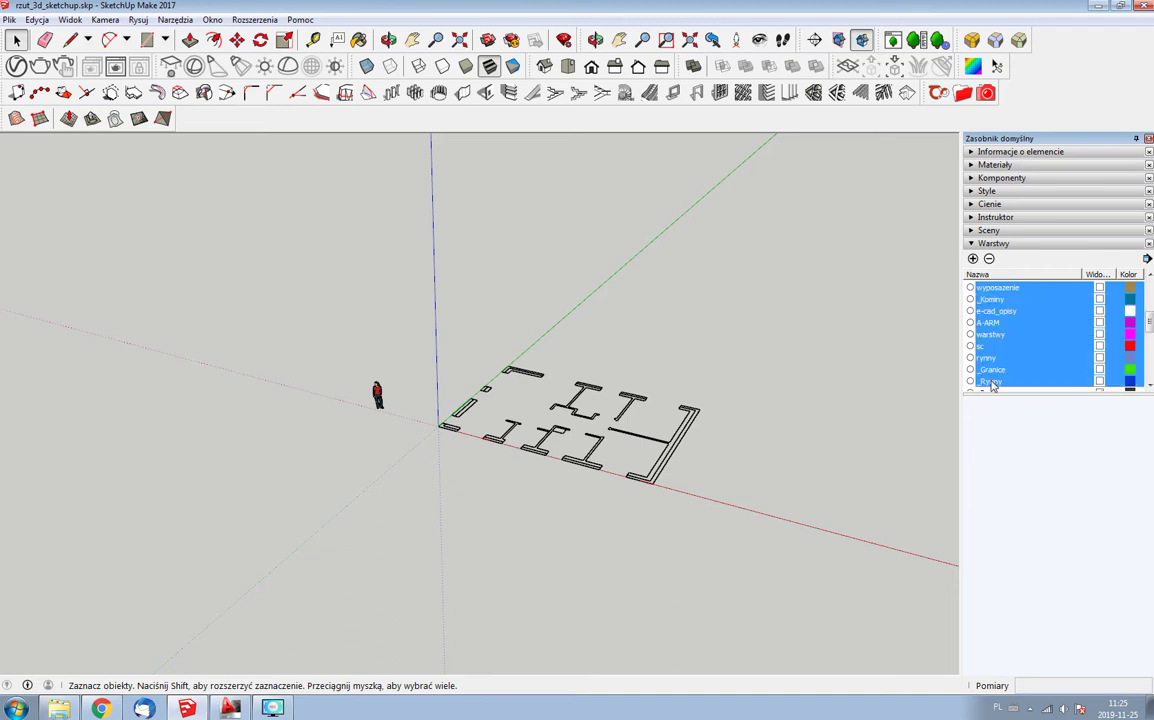
left_click(988, 259)
left_click(1015, 302)
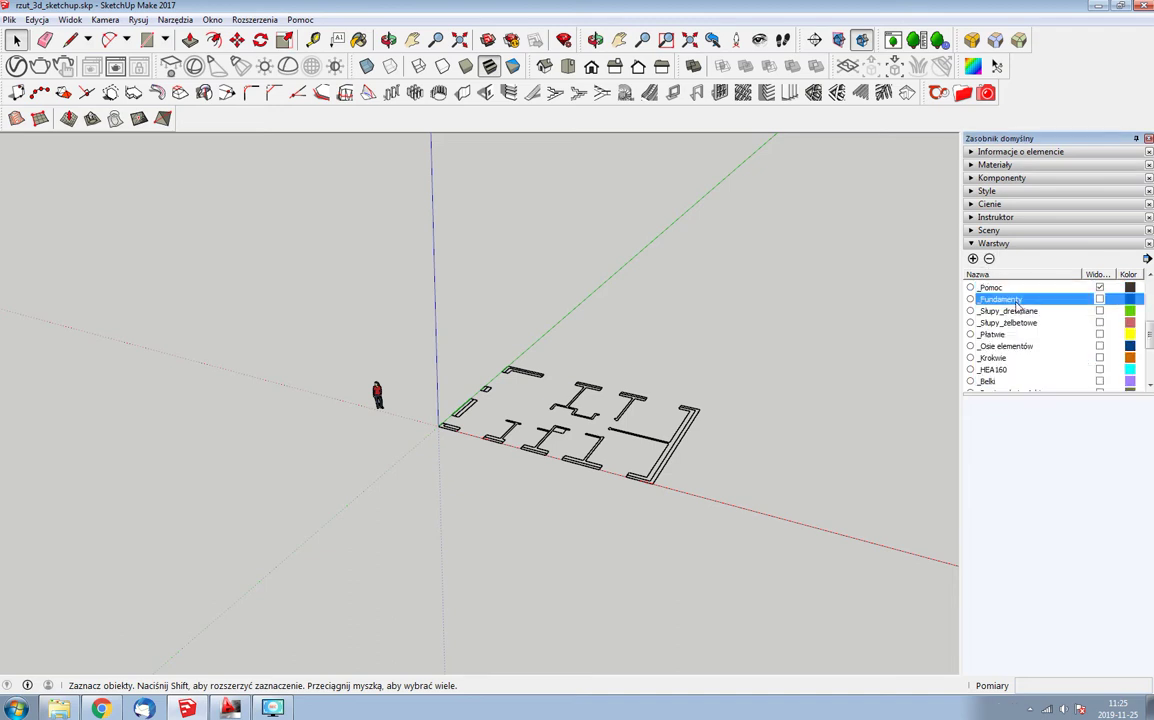
left_click(1012, 384, "shift")
left_click(988, 259)
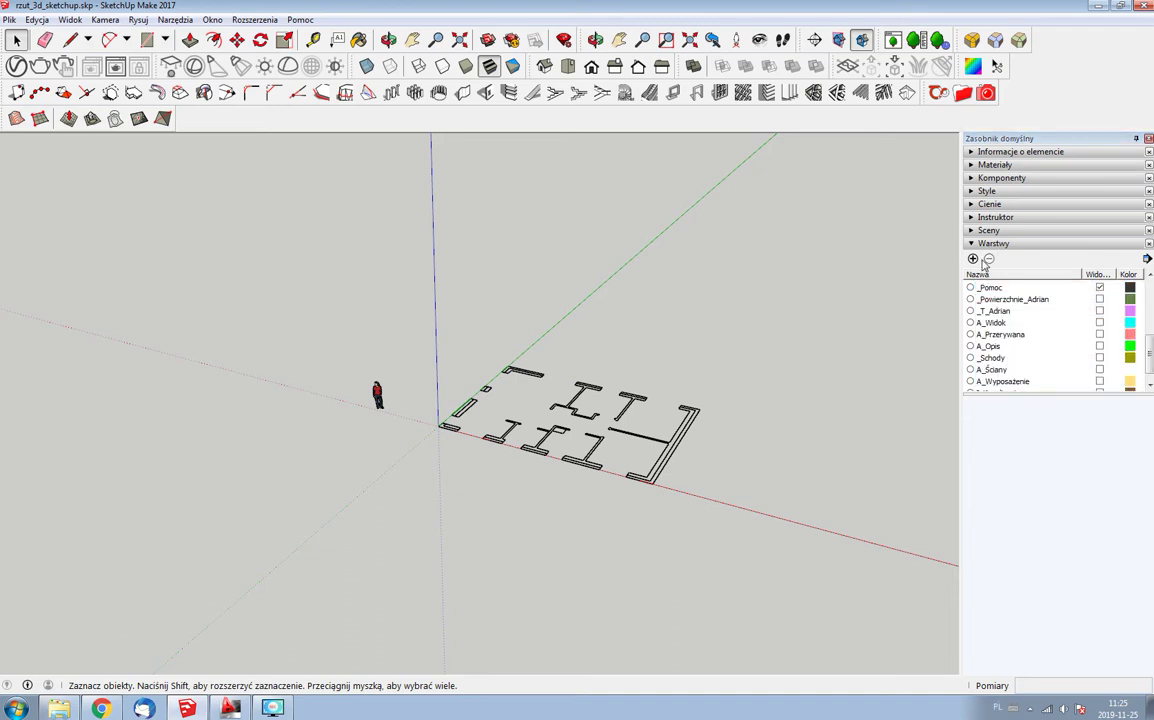
- Delete the surfaces through I_Kanalizacja layers, moving their contents to the default layer
left_click(1005, 299)
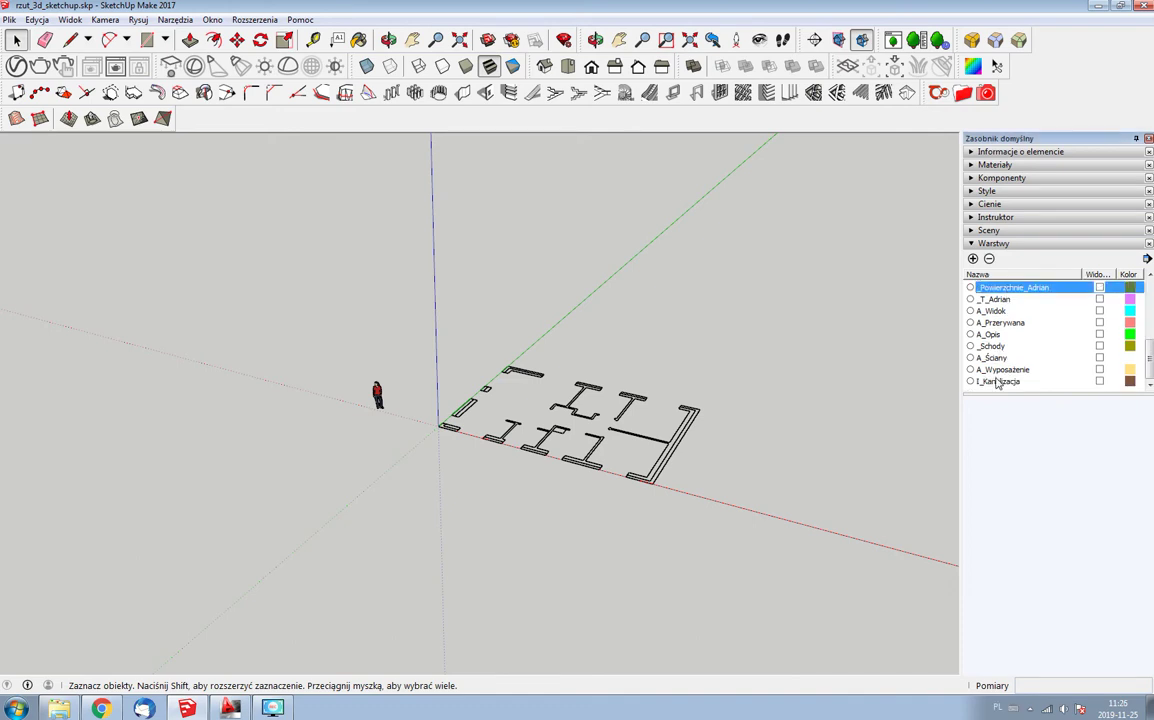
left_click(998, 381, "shift")
left_click(990, 259)
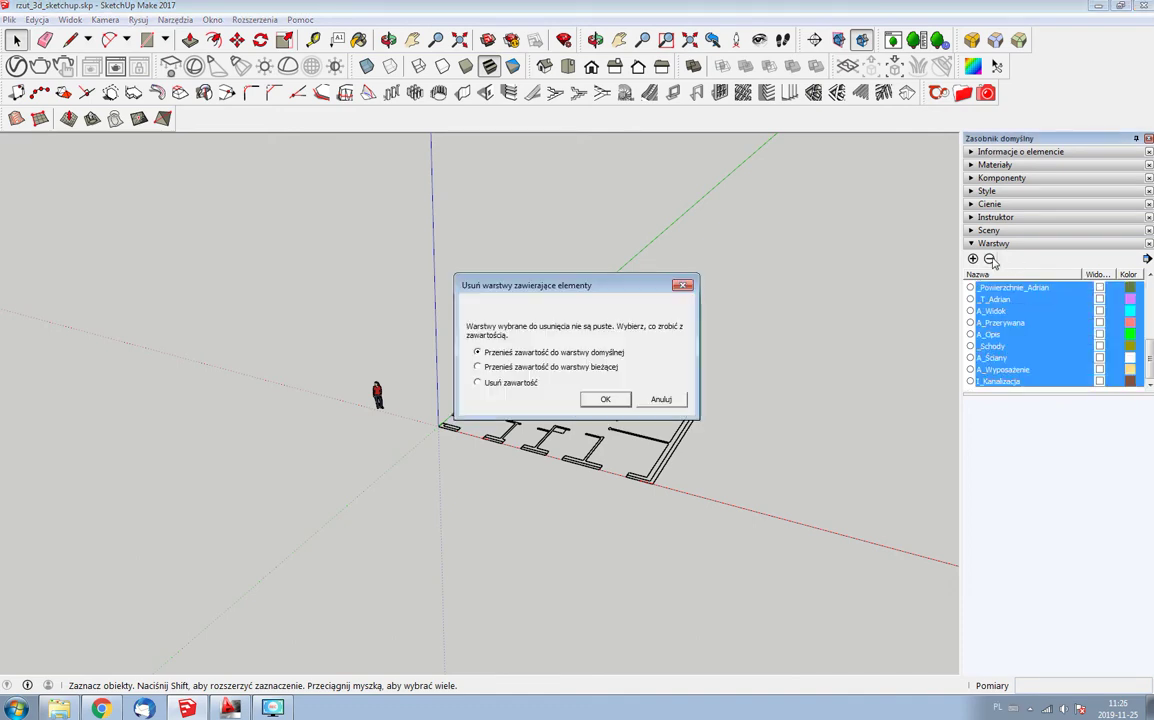
left_click(605, 399)
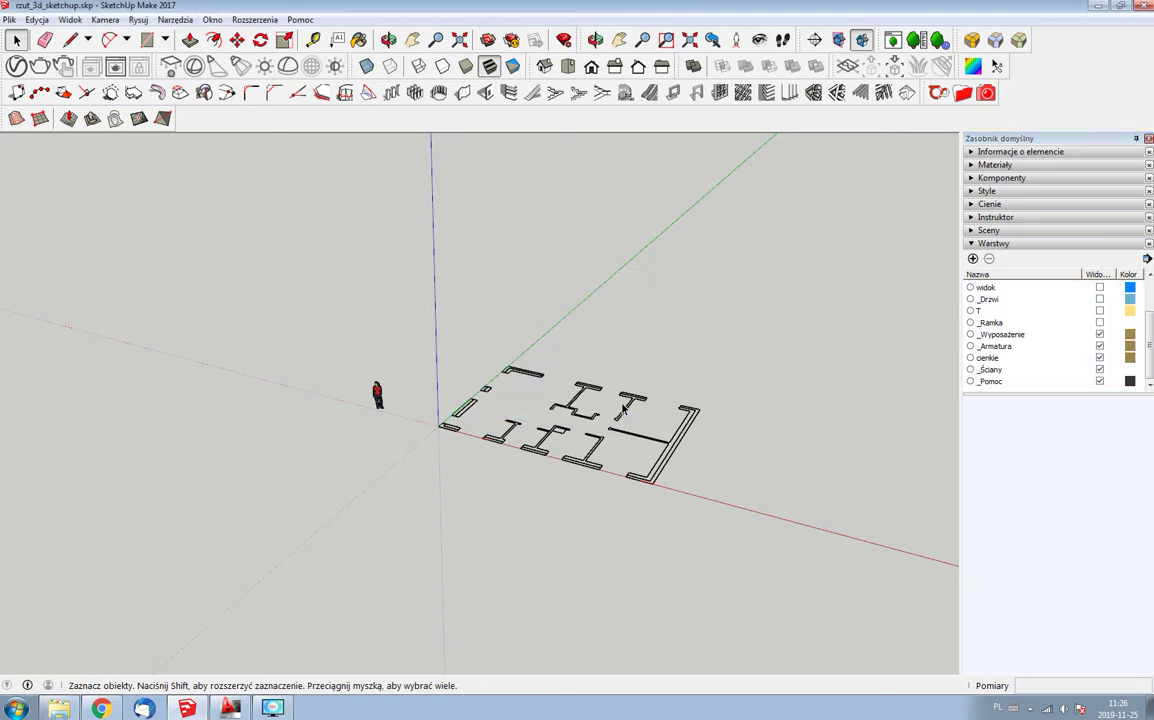
- Delete the widok through _Ściany layers, moving their contents to the default layer
left_click(1100, 334)
left_click(1100, 346)
left_click(1100, 357)
left_click(1100, 369)
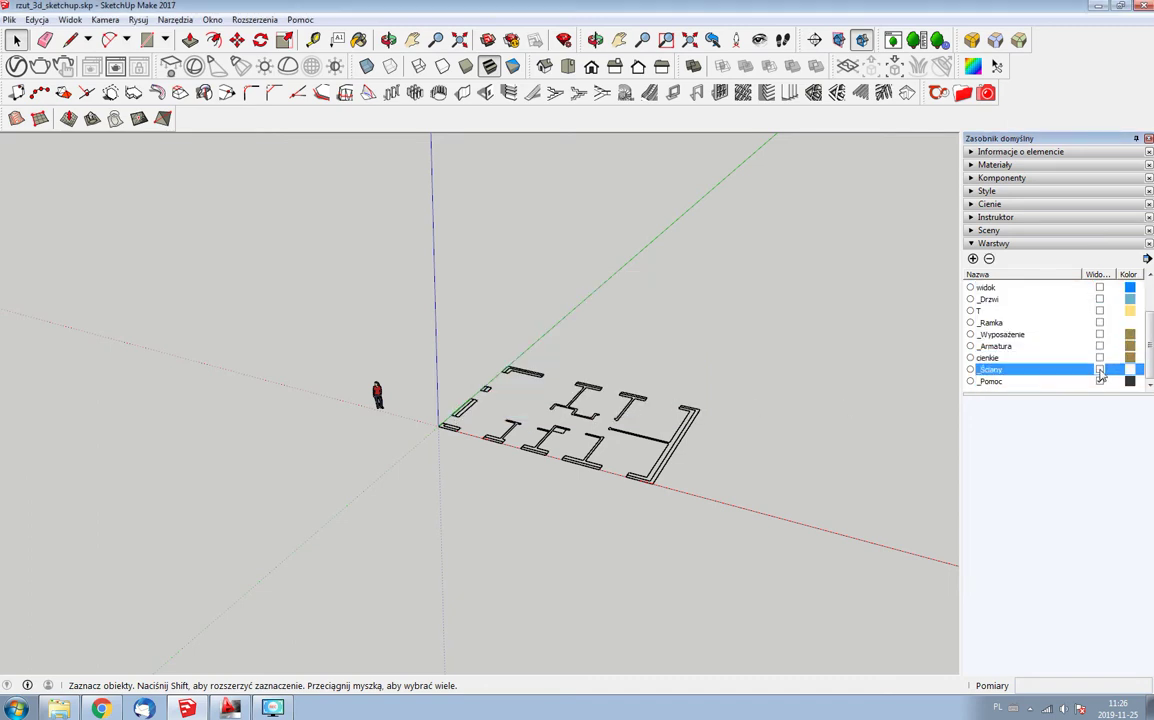
left_click(998, 289)
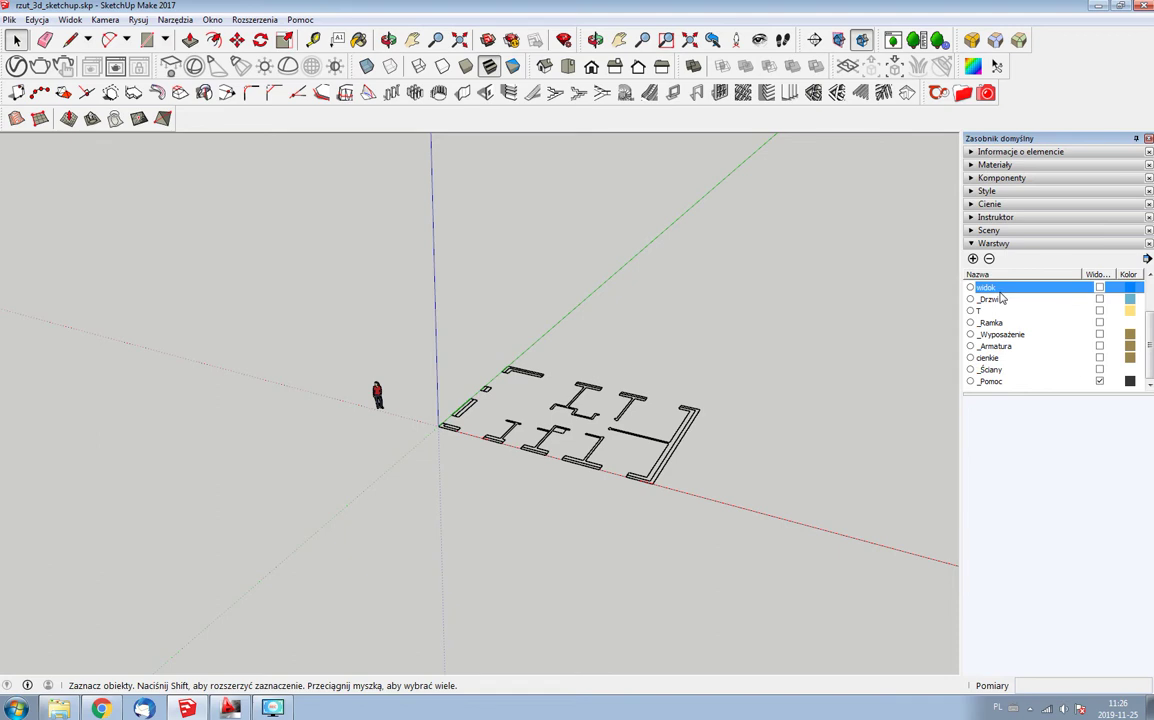
left_click(993, 370, "shift")
left_click(989, 258)
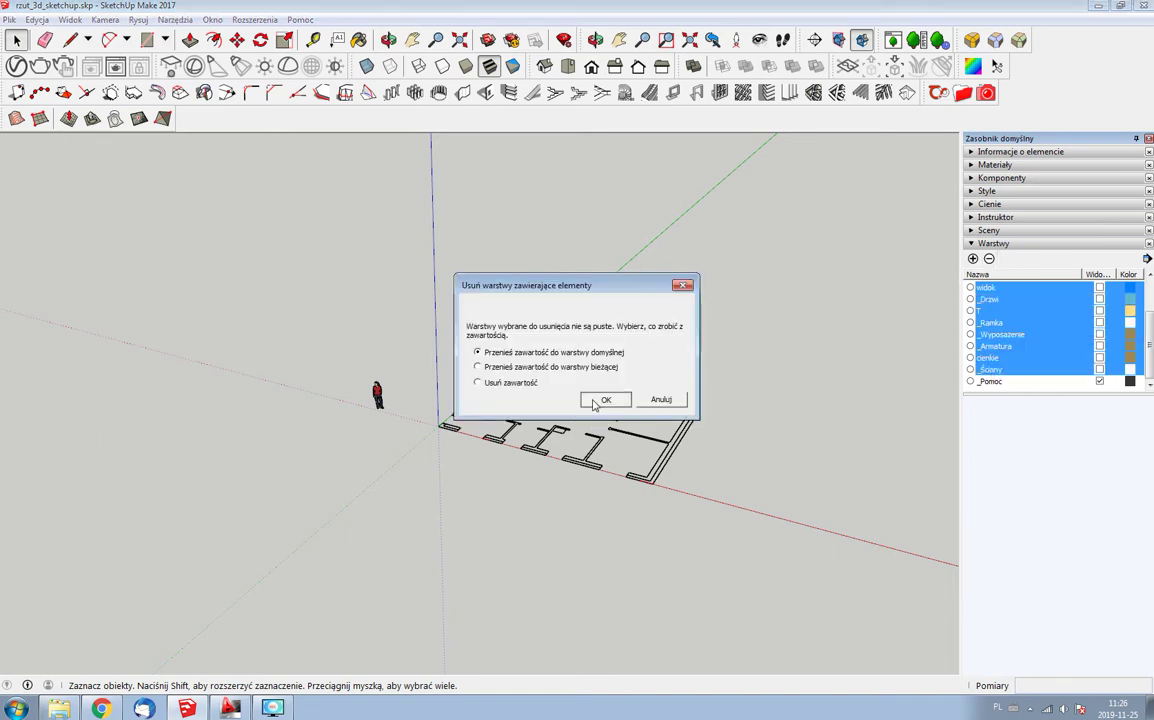
left_click(605, 400)
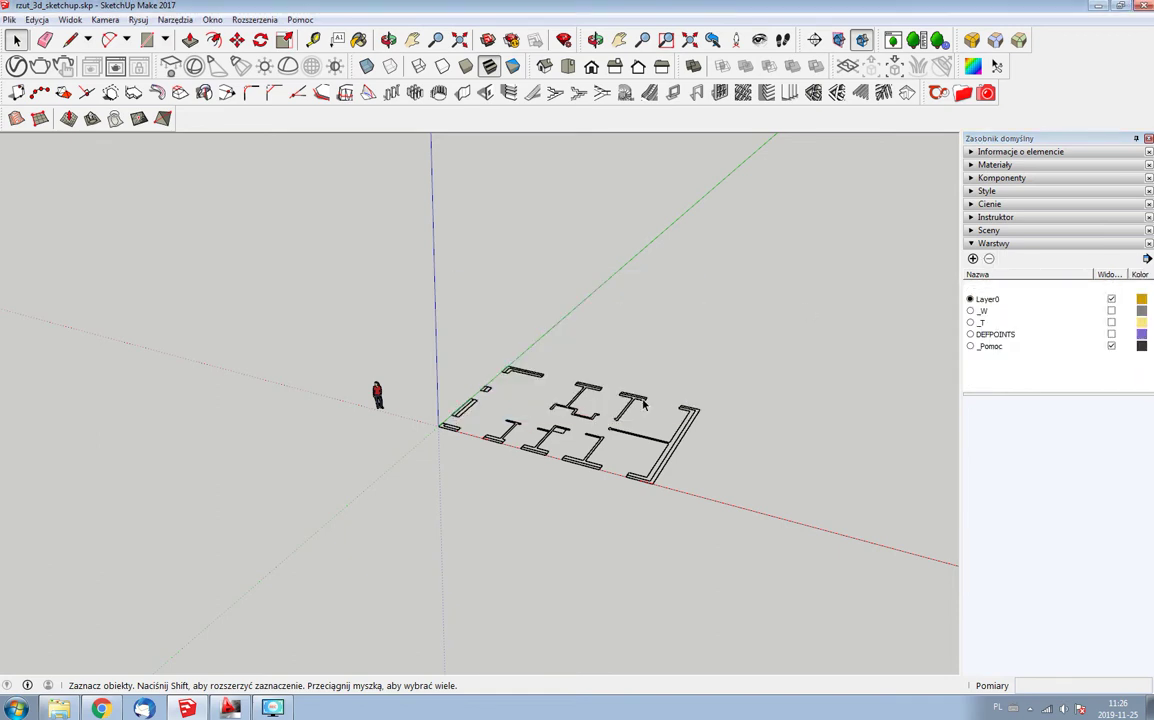
- Delete the _T, DEFPOINTS and _Pomoc layers, moving their contents to Layer0
left_click(1111, 299)
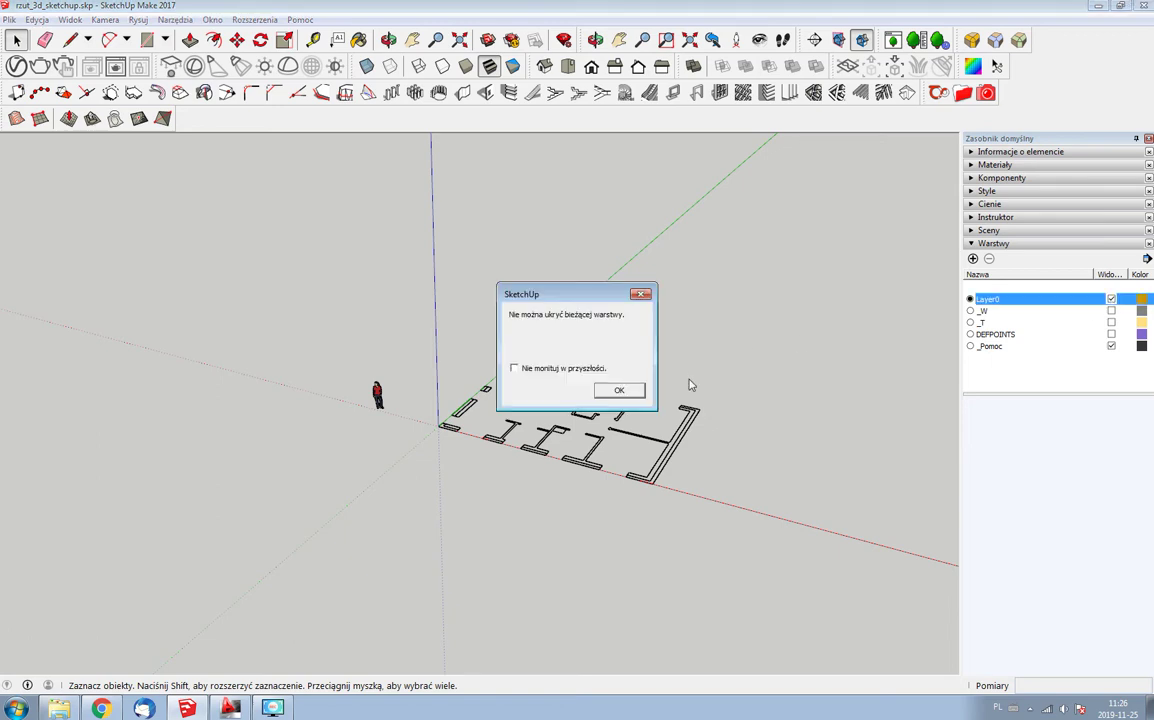
left_click(619, 389)
left_click(985, 311)
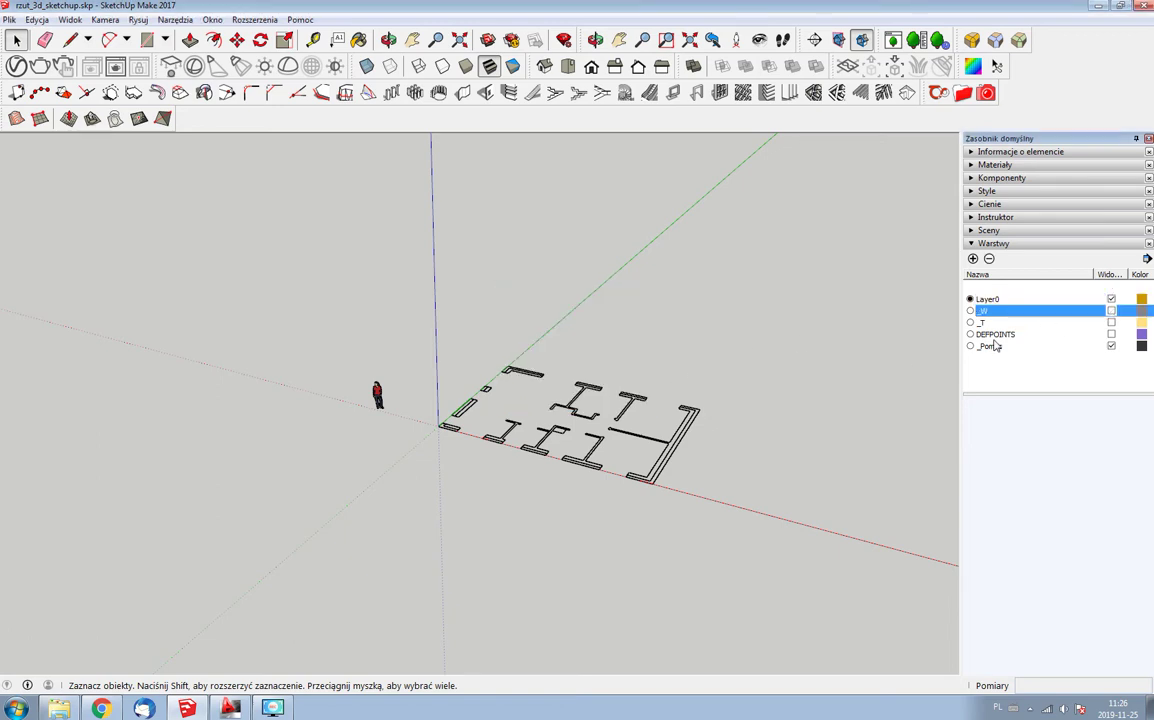
left_click(995, 334, "shift")
left_click(989, 259)
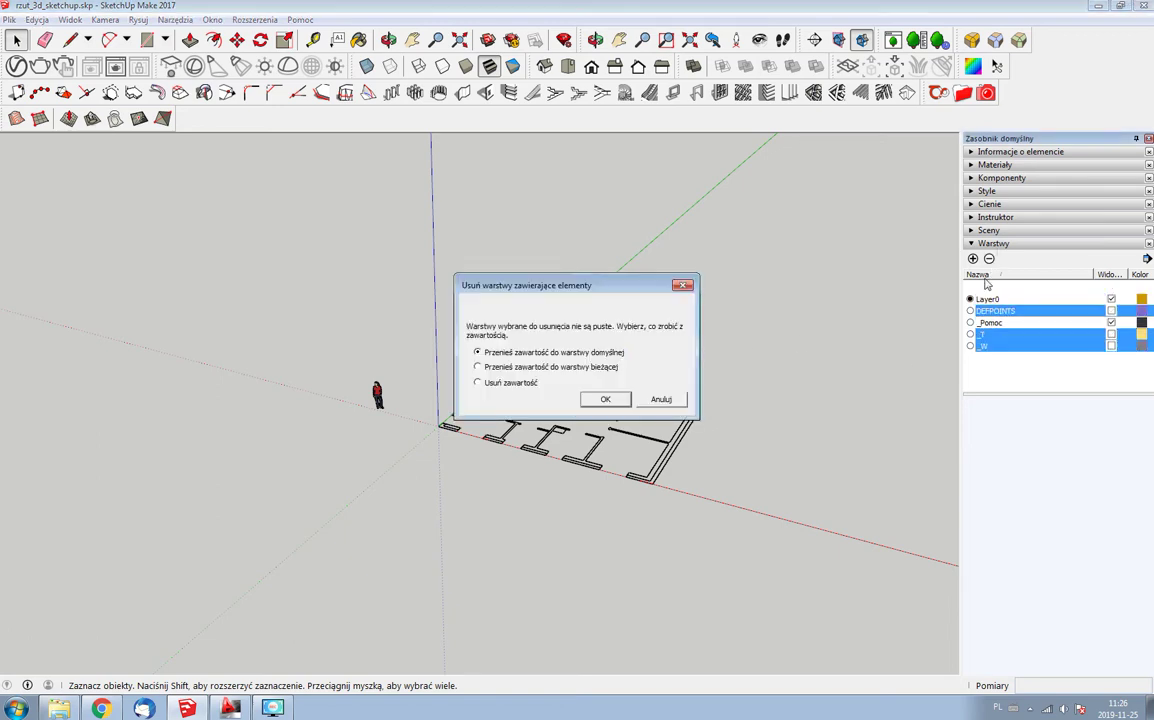
left_click(661, 399)
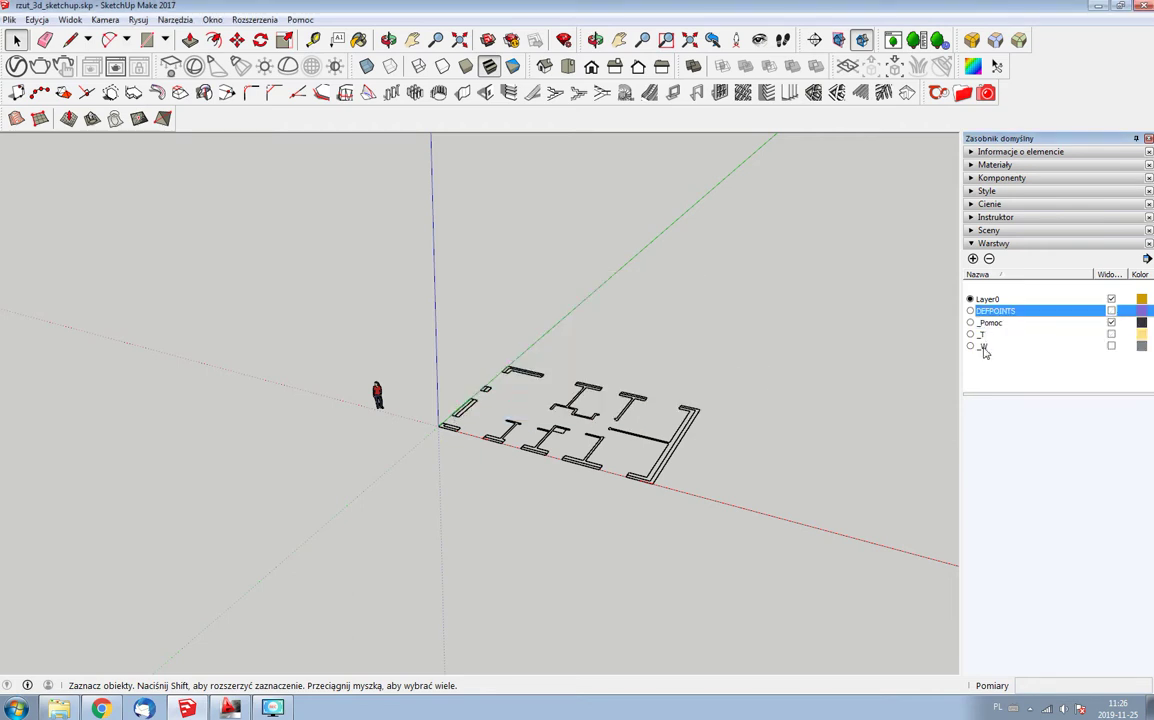
left_click(985, 336, "shift")
left_click(989, 259)
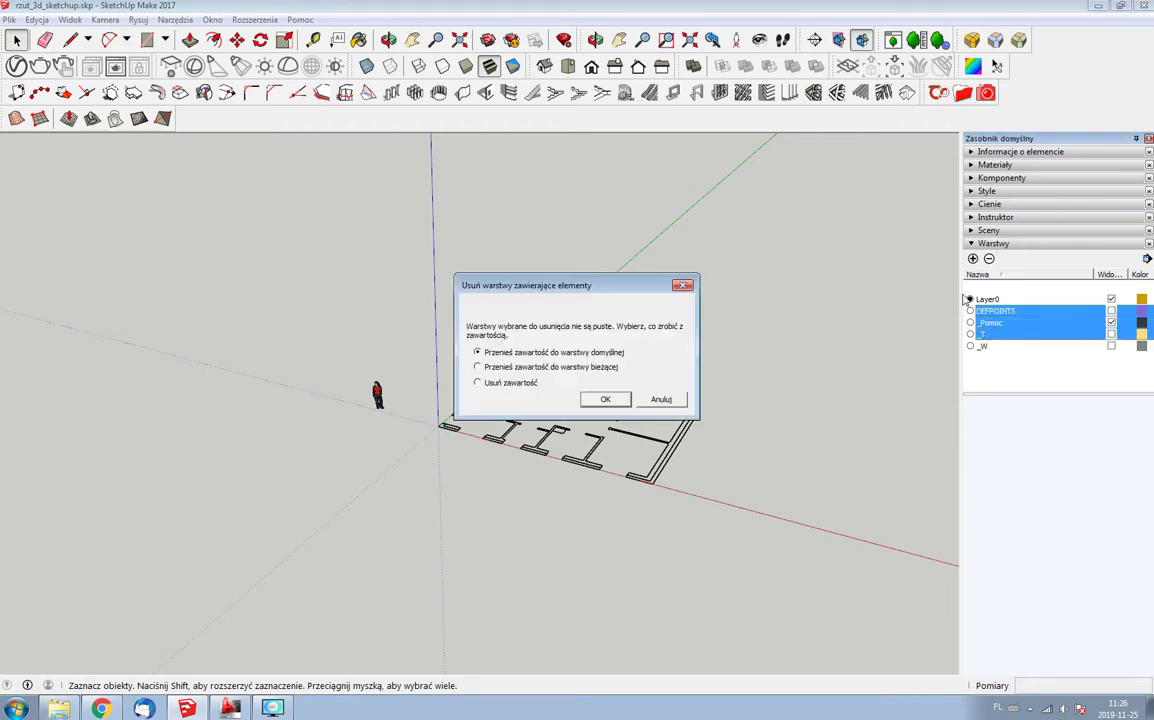
left_click(608, 399)
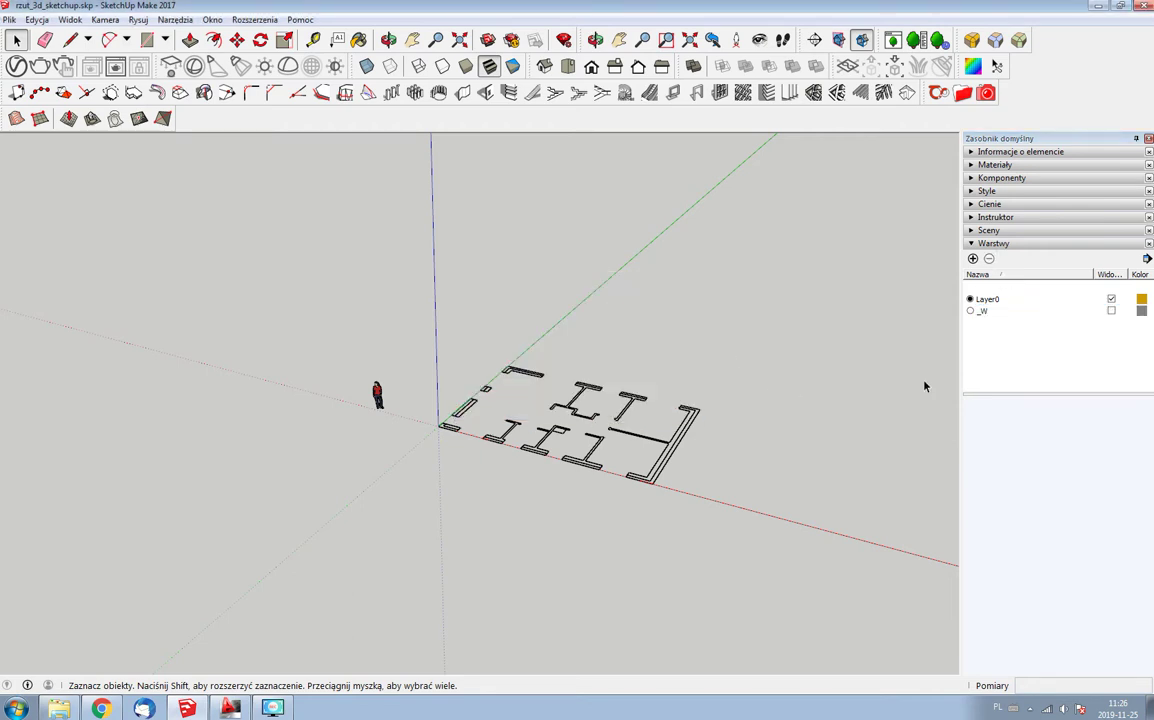
- Delete the _W layer, moving its content to Layer0
left_click(1112, 312)
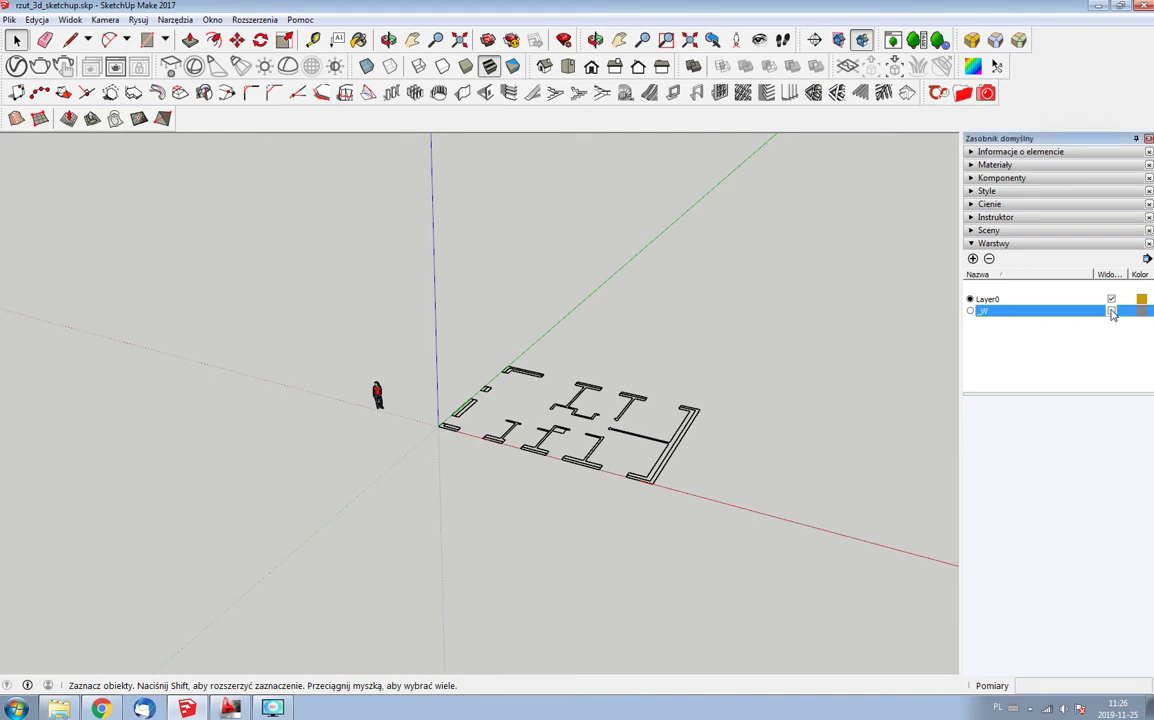
left_click(989, 258)
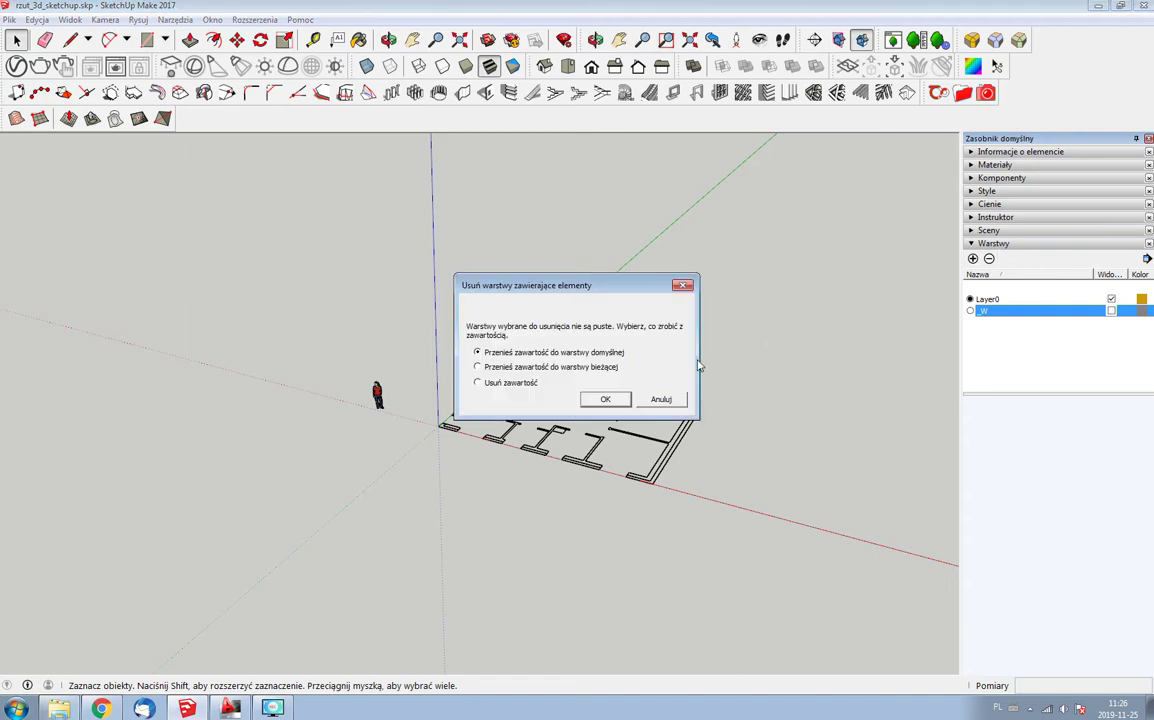
left_click(603, 399)
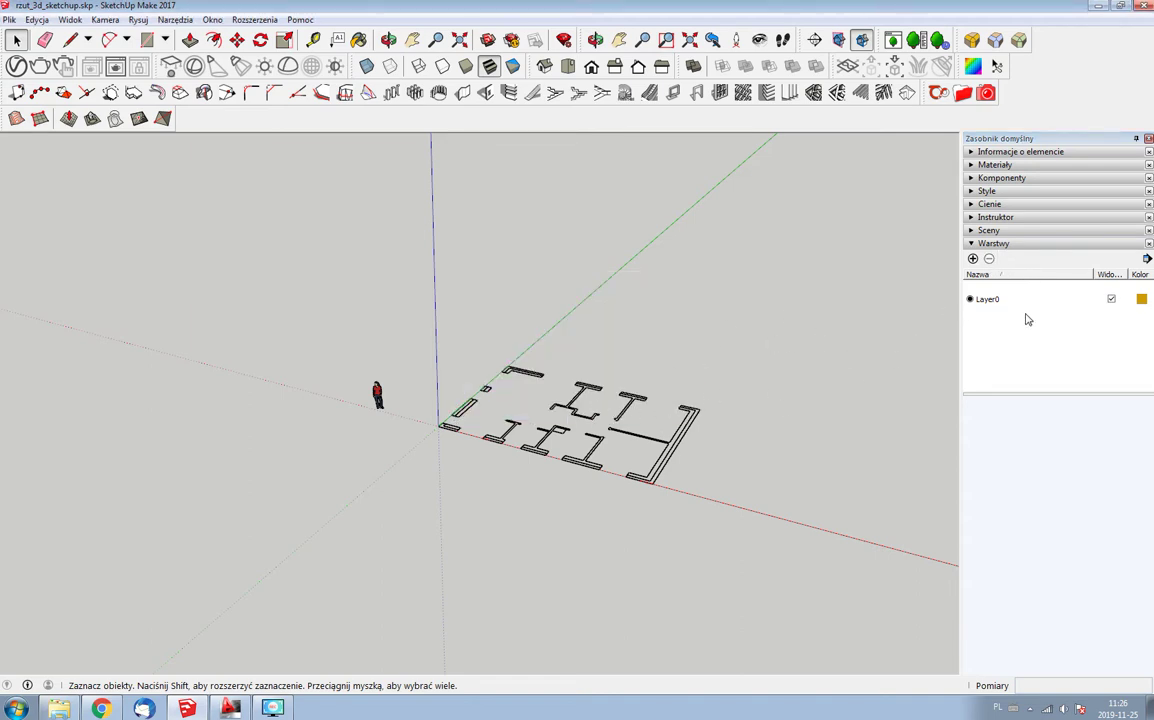
- Create the Podkład and Posadzka layers
left_click(973, 258)
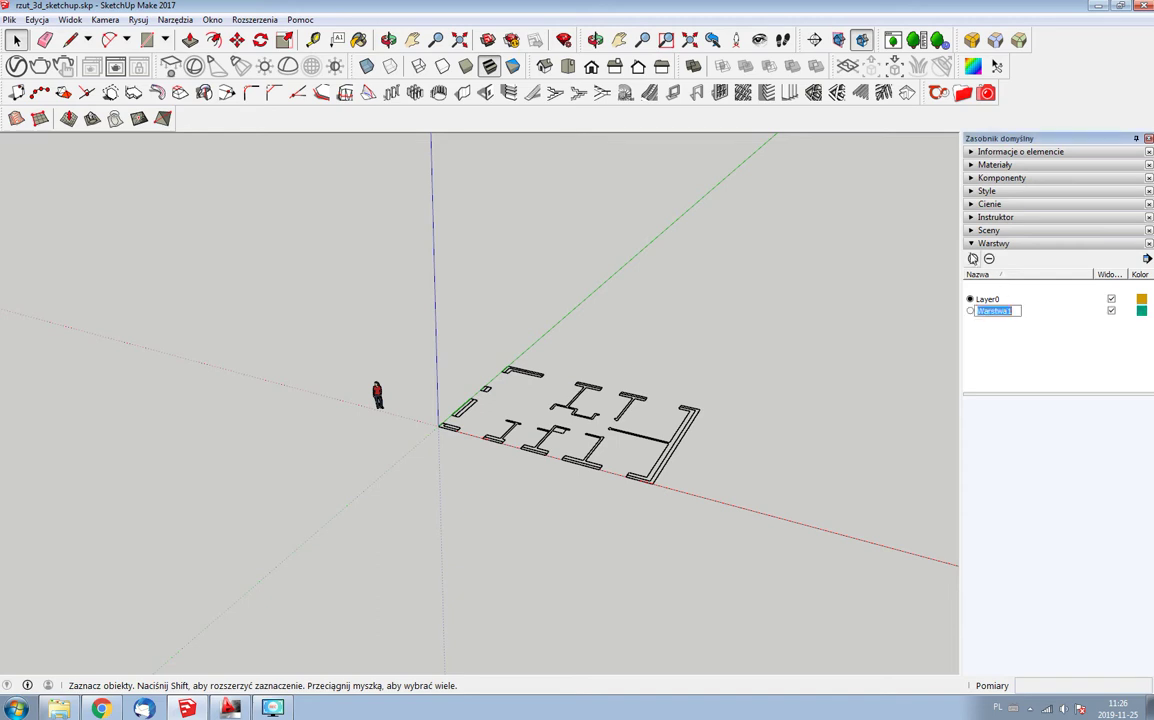
type("Po")
type("og")
type("ład")
key("Return")
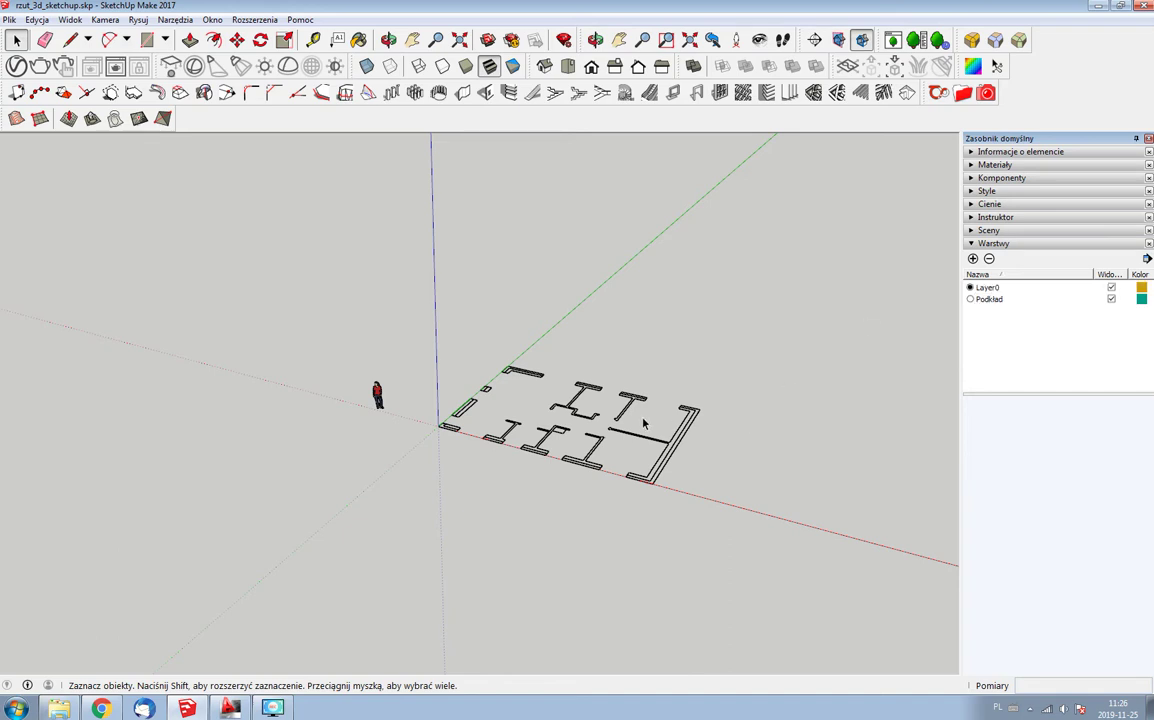
left_click(972, 258)
type("Posadzk")
key("Return")
- Create the Ściany nośne and Ściany działowe layers, then select the whole floor plan
left_click(972, 258)
type("S")
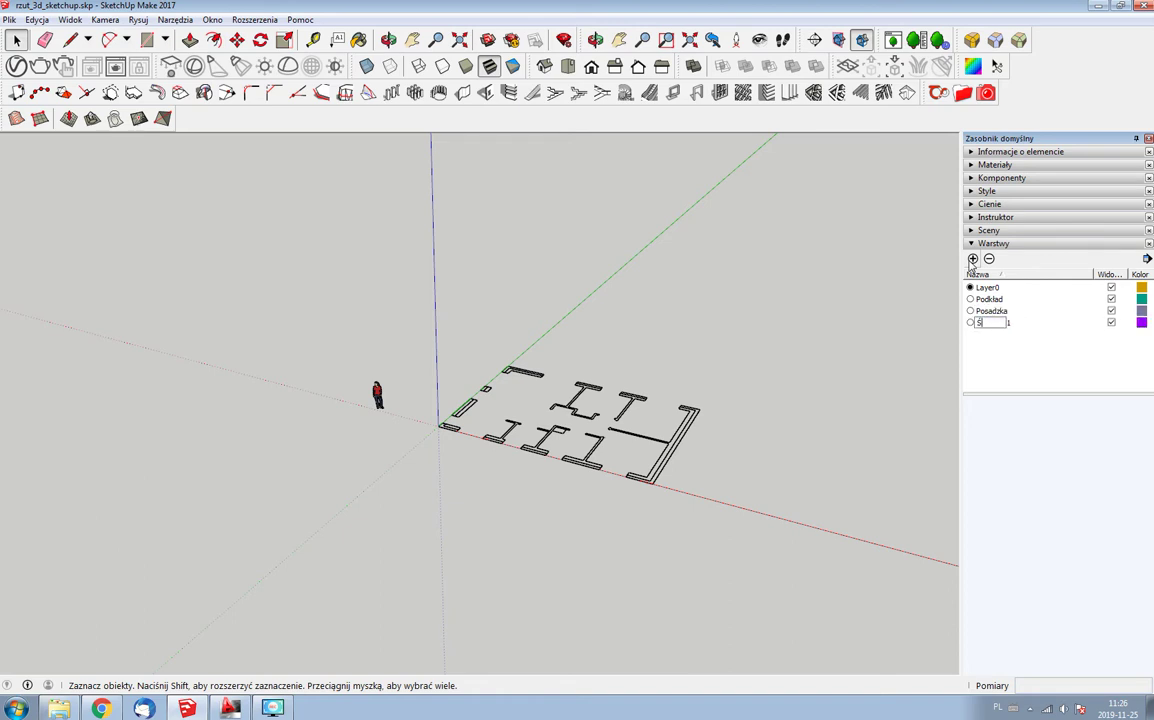
key("Return")
left_click(972, 259)
type("Ściany dz")
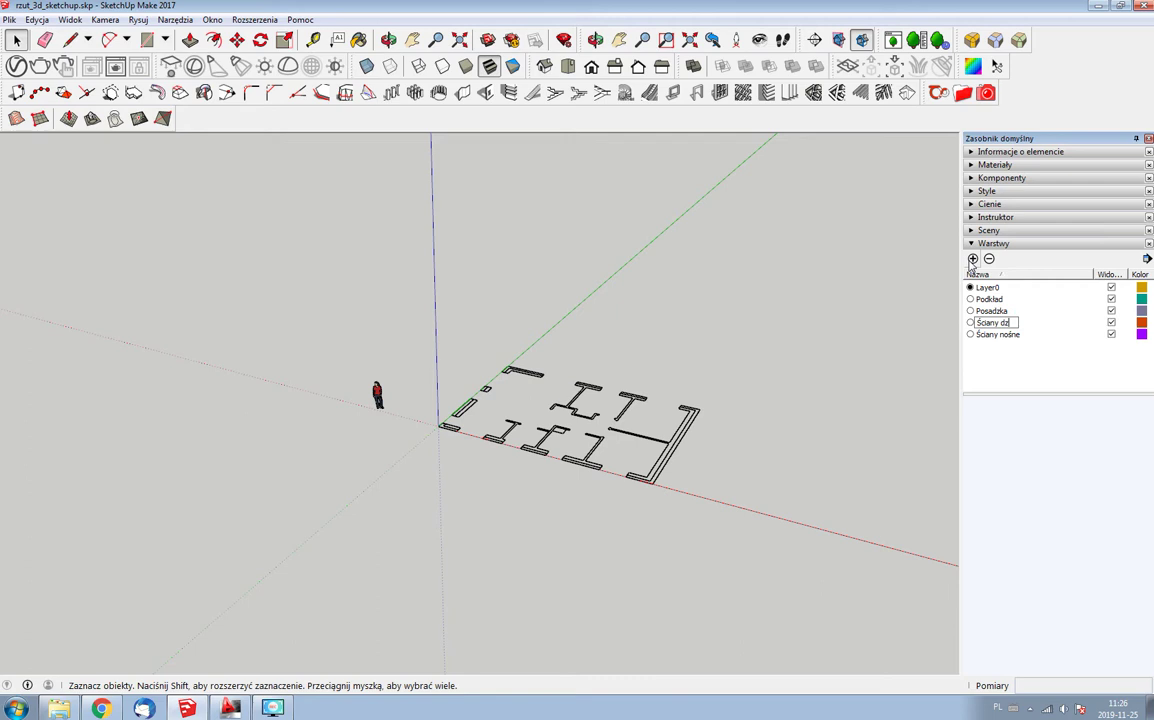
key("Return")
left_click_drag(757, 352, 547, 595)
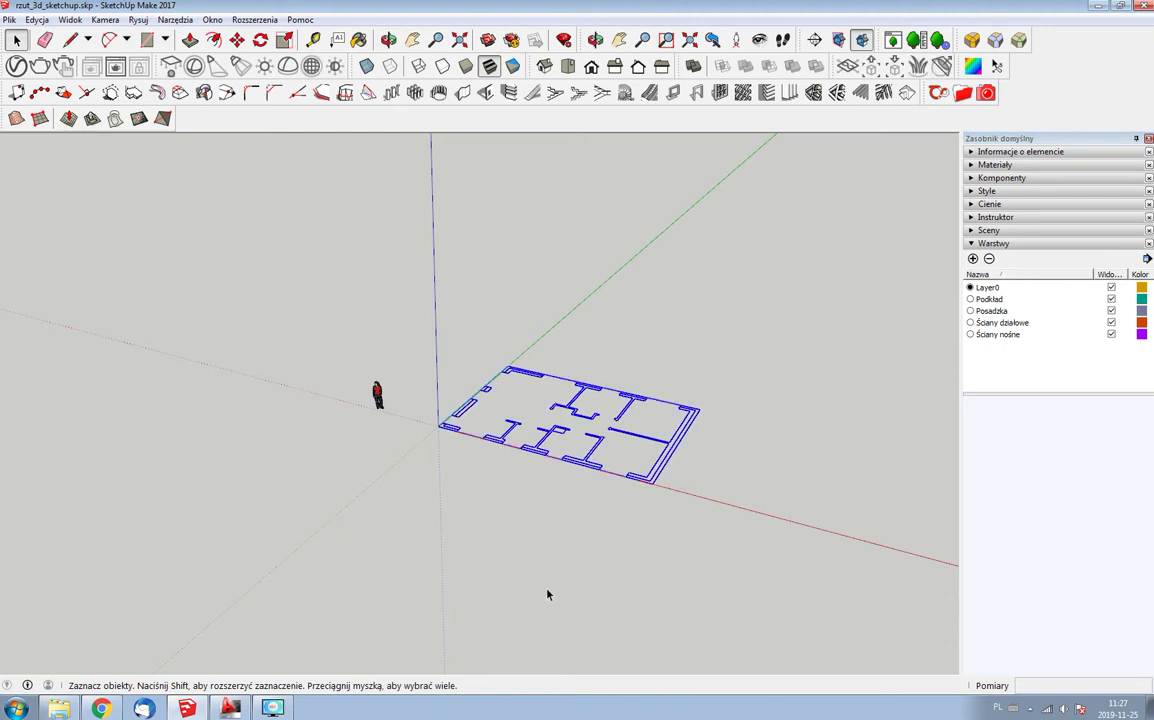
- Set the plan component's layer to Podkład in Entity Info and select the Podkład layer row
left_click(974, 153)
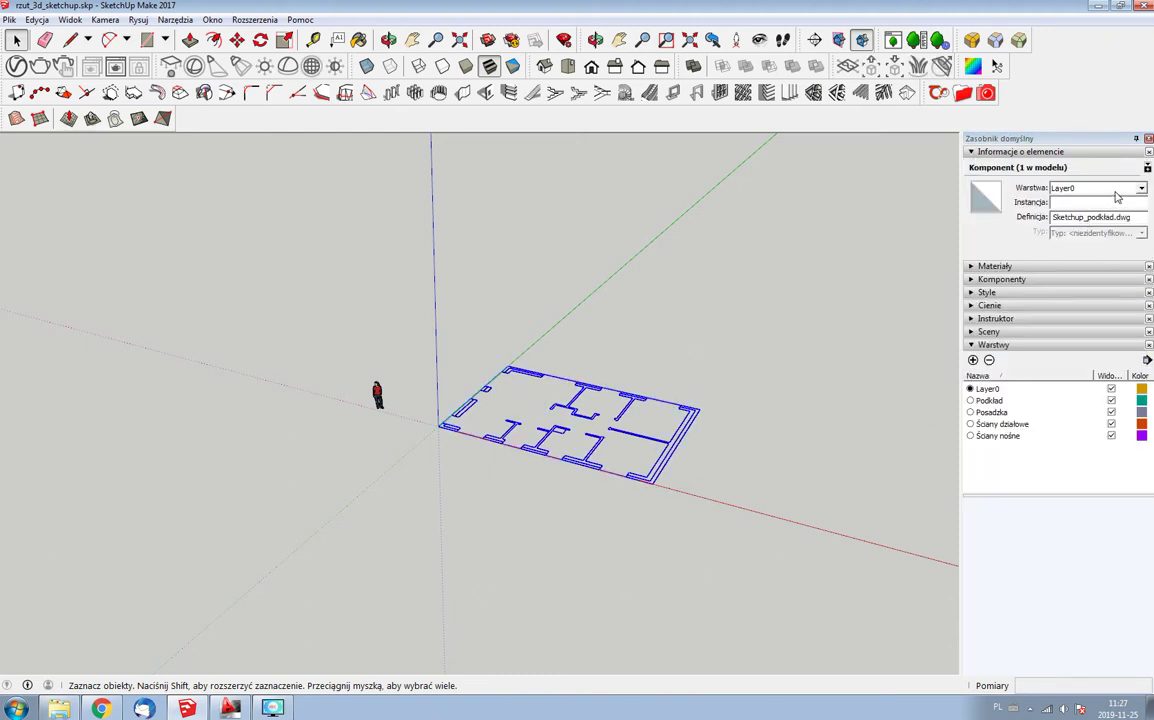
left_click(1097, 188)
left_click(1097, 209)
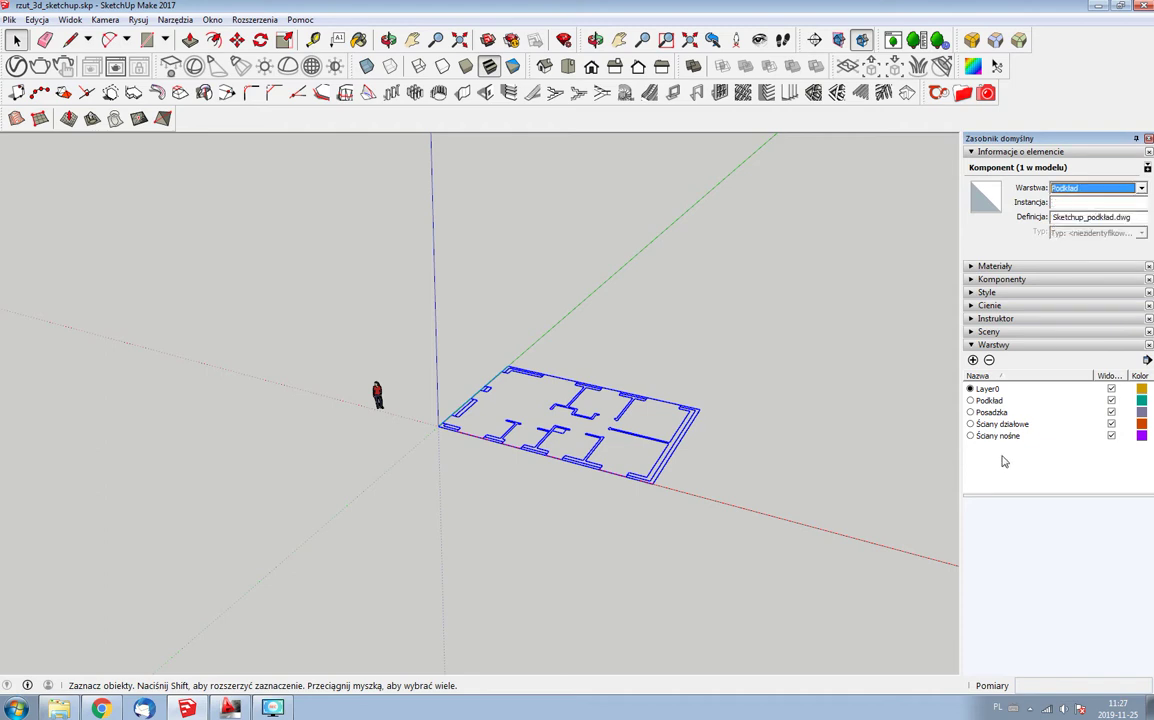
left_click(1100, 401)
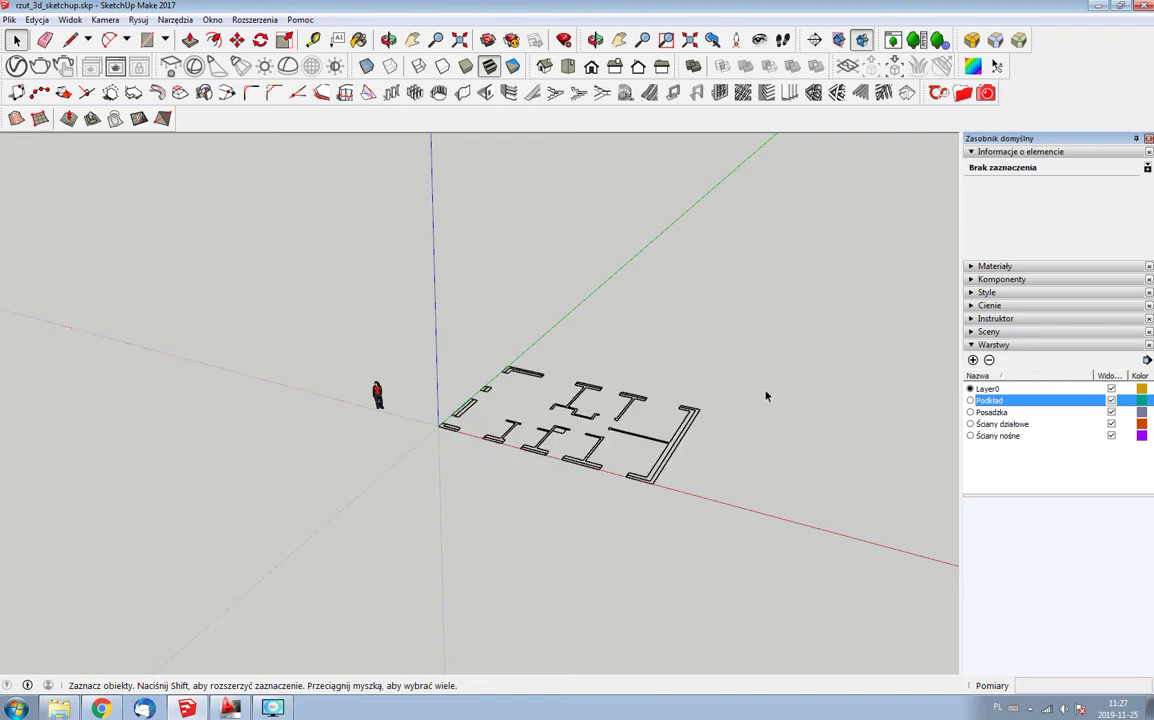
scroll(560, 425, "up", 1)
scroll(490, 405, "up", 2)
scroll(413, 372, "up", 2)
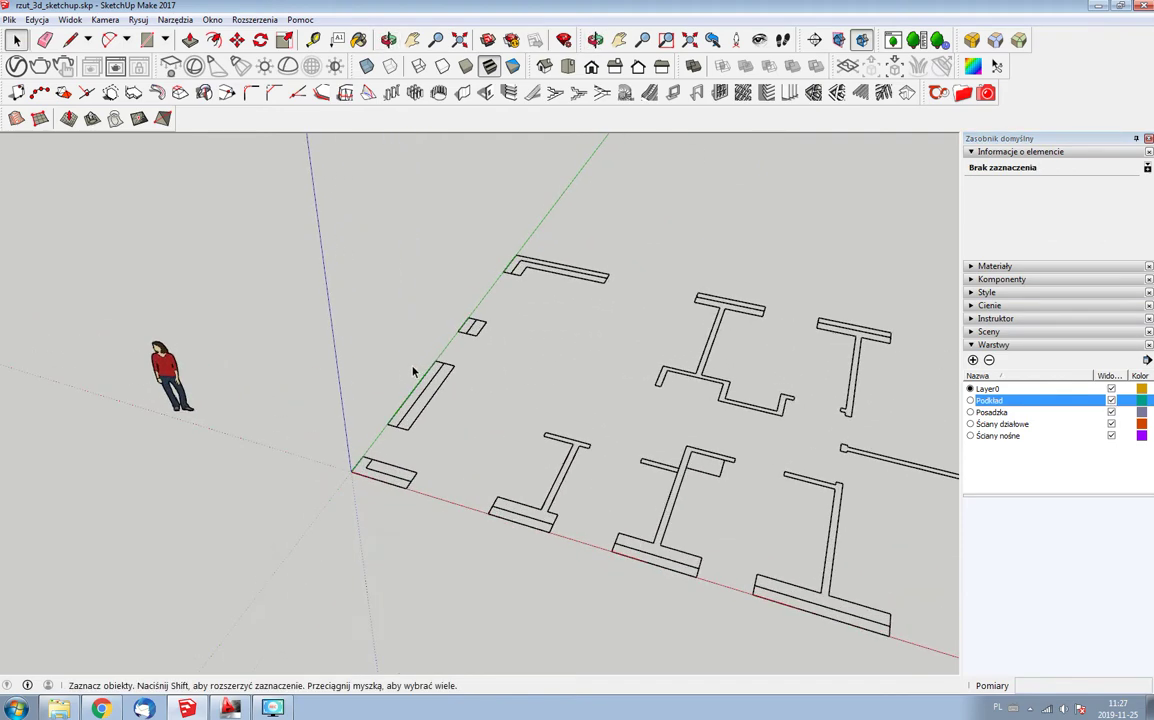
scroll(408, 380, "down", 2)
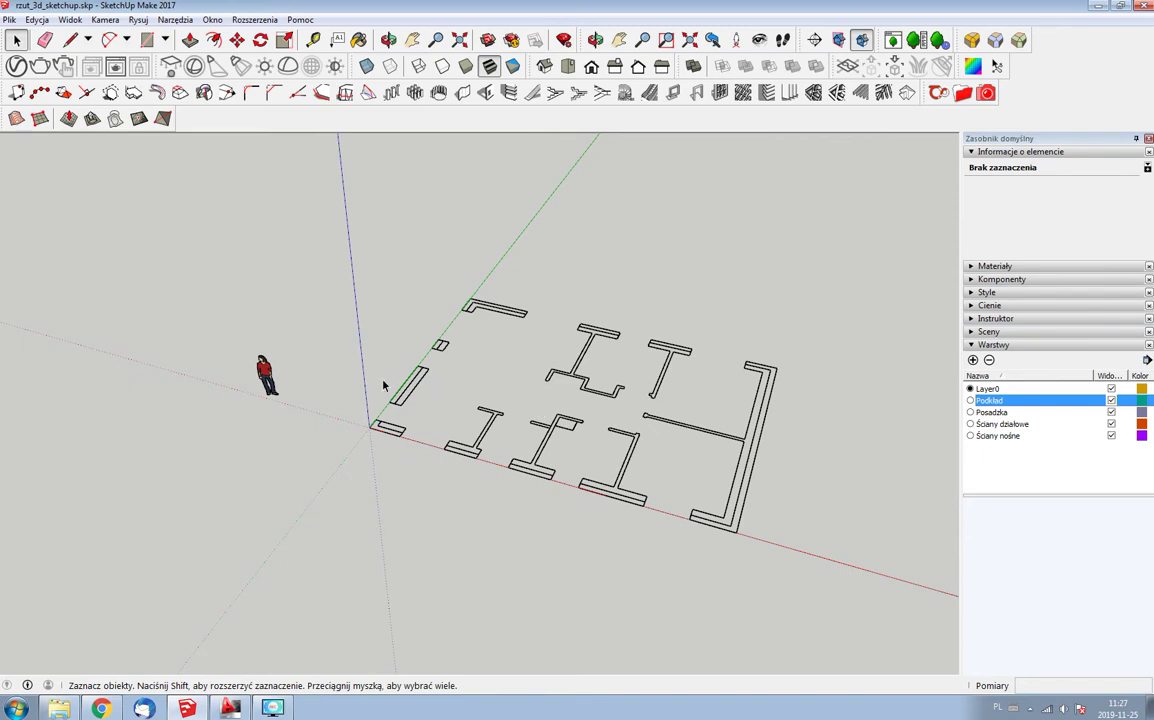
scroll(383, 385, "up", 1)
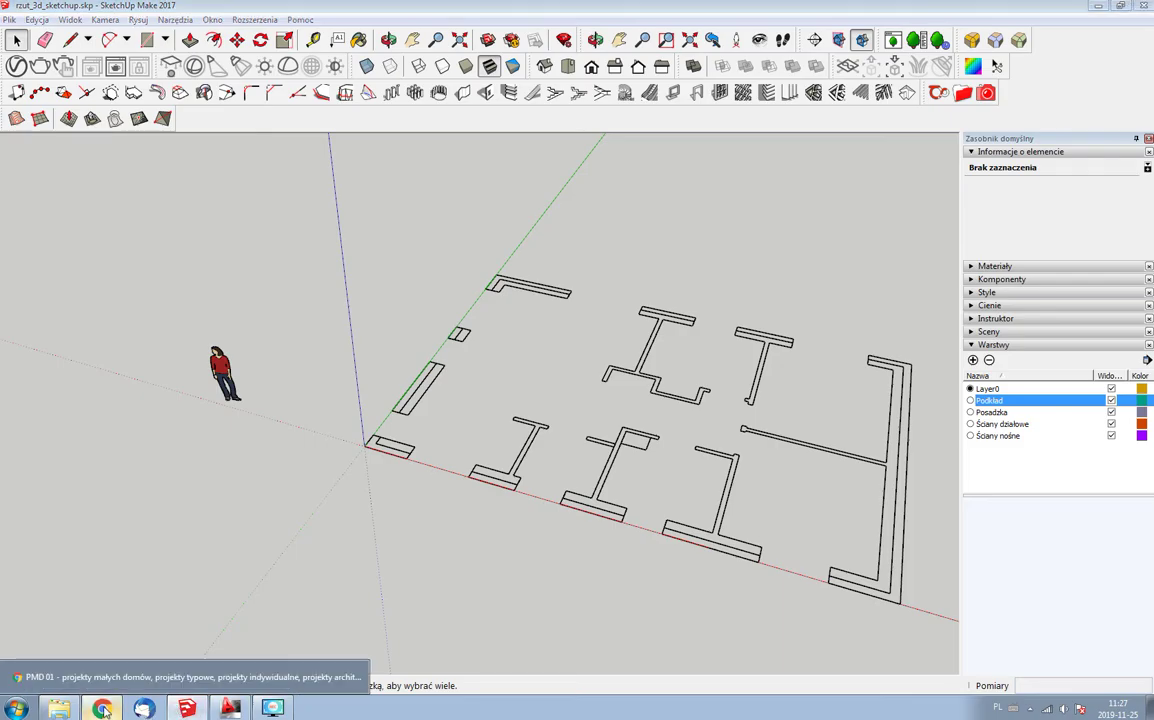
left_click(102, 709)
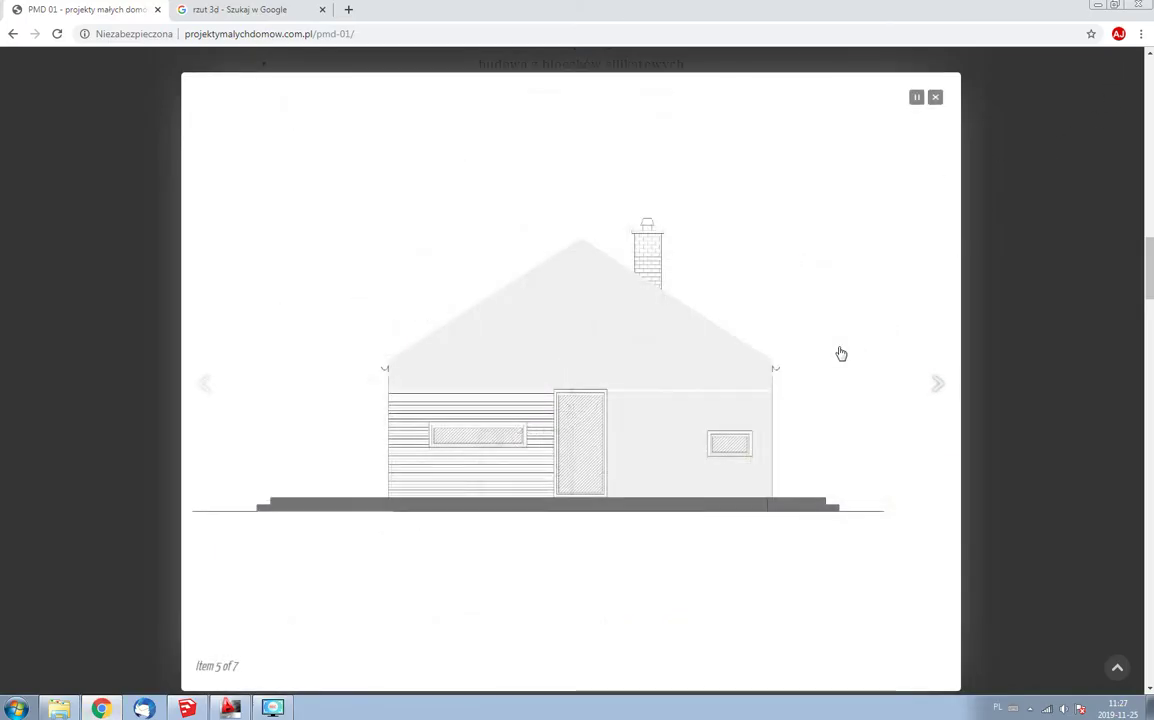
- Close the slideshow of house drawings on the project page
scroll(845, 350, "down", 4)
scroll(955, 390, "up", 1)
left_click(978, 220)
- Browse the project drawings, enlarge the PMD 01 ground-floor plan, then return to SketchUp
scroll(958, 258, "up", 3)
scroll(798, 337, "down", 7)
scroll(664, 425, "down", 4)
scroll(664, 425, "down", 2)
scroll(664, 424, "down", 3)
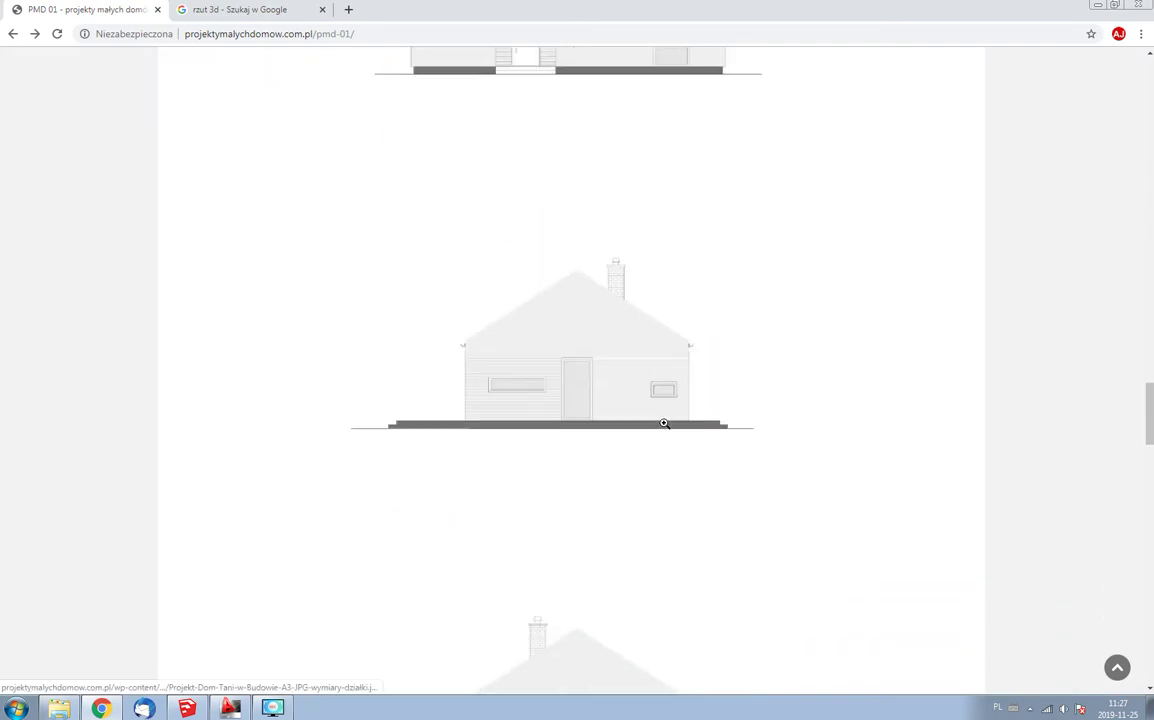
scroll(664, 424, "down", 3)
scroll(664, 425, "down", 4)
scroll(665, 427, "down", 3)
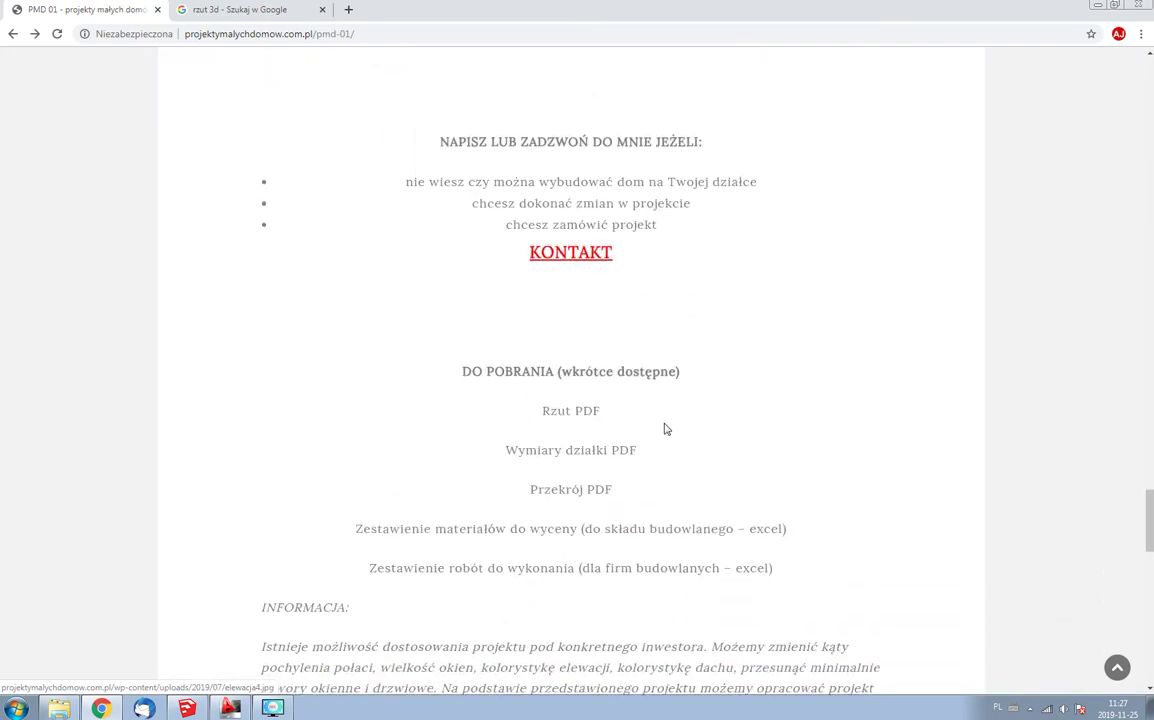
scroll(665, 427, "down", 3)
scroll(665, 427, "up", 3)
scroll(665, 427, "up", 5)
scroll(665, 427, "up", 1)
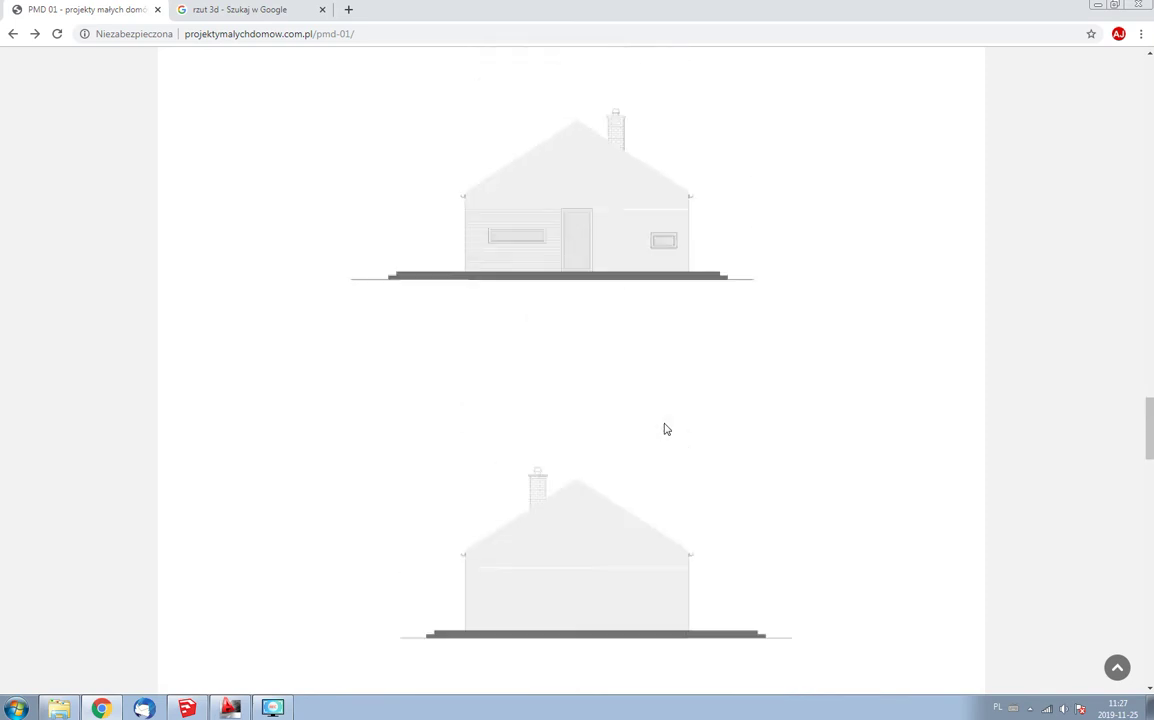
scroll(665, 428, "up", 3)
scroll(665, 428, "up", 3)
scroll(665, 428, "up", 3)
scroll(665, 428, "up", 3)
scroll(665, 428, "down", 3)
left_click(665, 430)
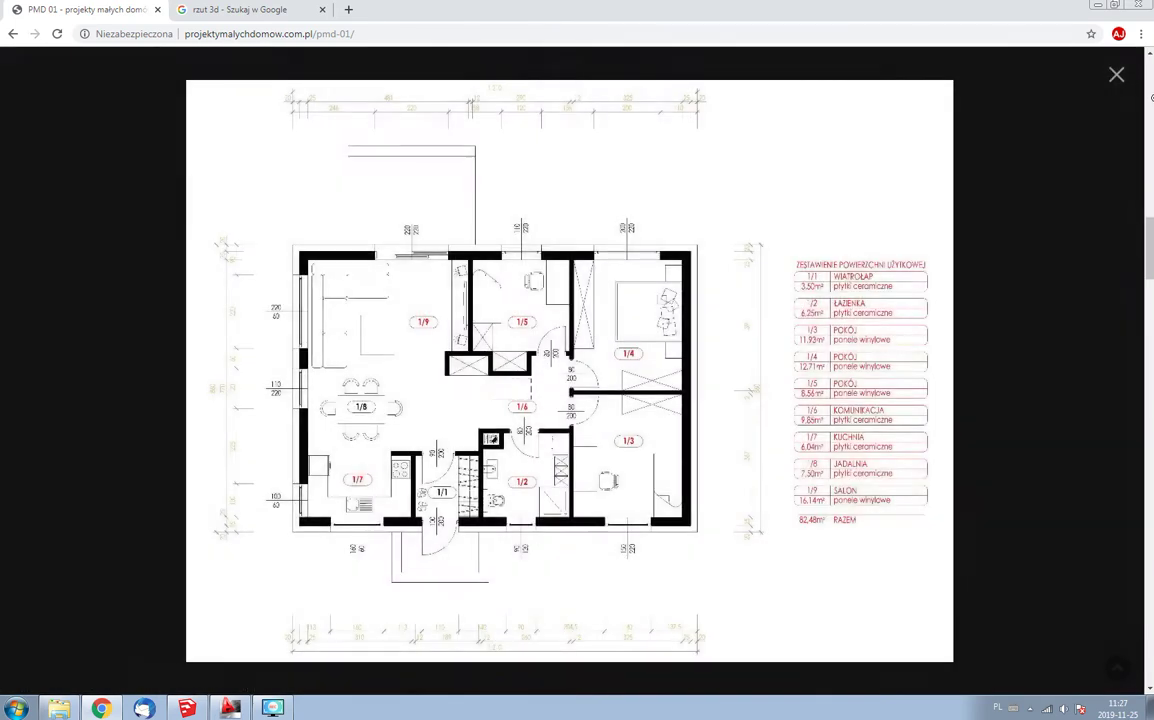
left_click(186, 709)
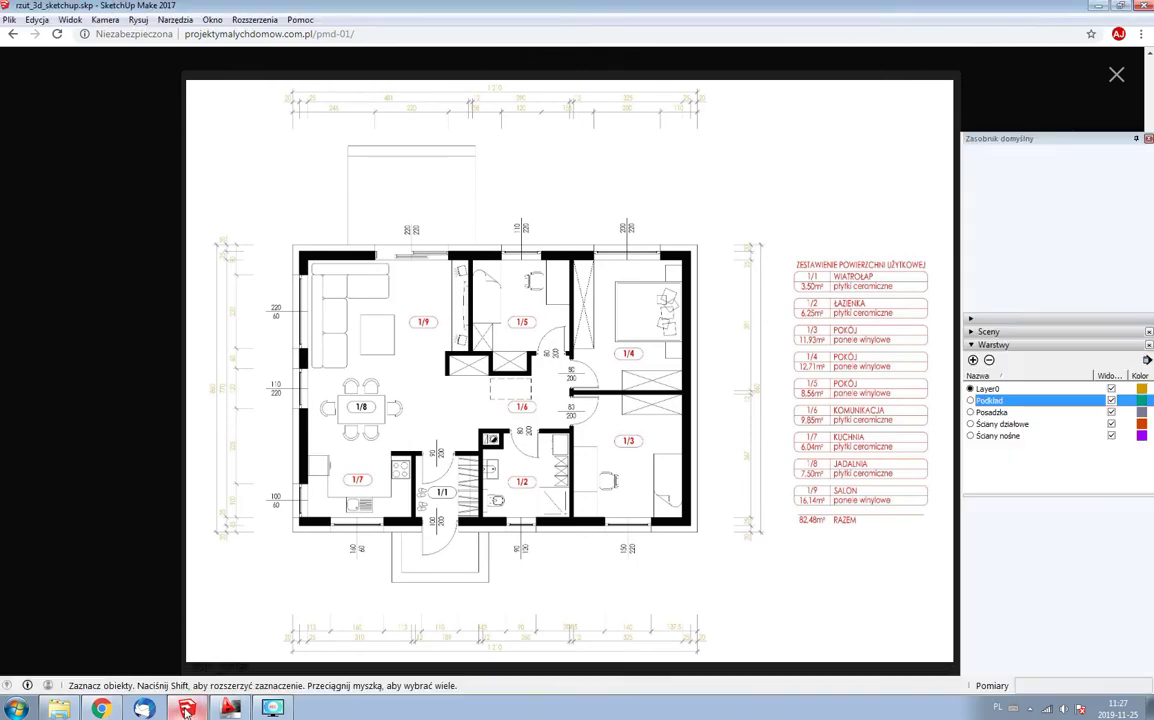
- Draw a rectangle covering the whole imported floor plan from corner to corner
scroll(389, 390, "down", 3)
middle_click_drag(389, 390, 562, 392)
scroll(445, 351, "up", 3)
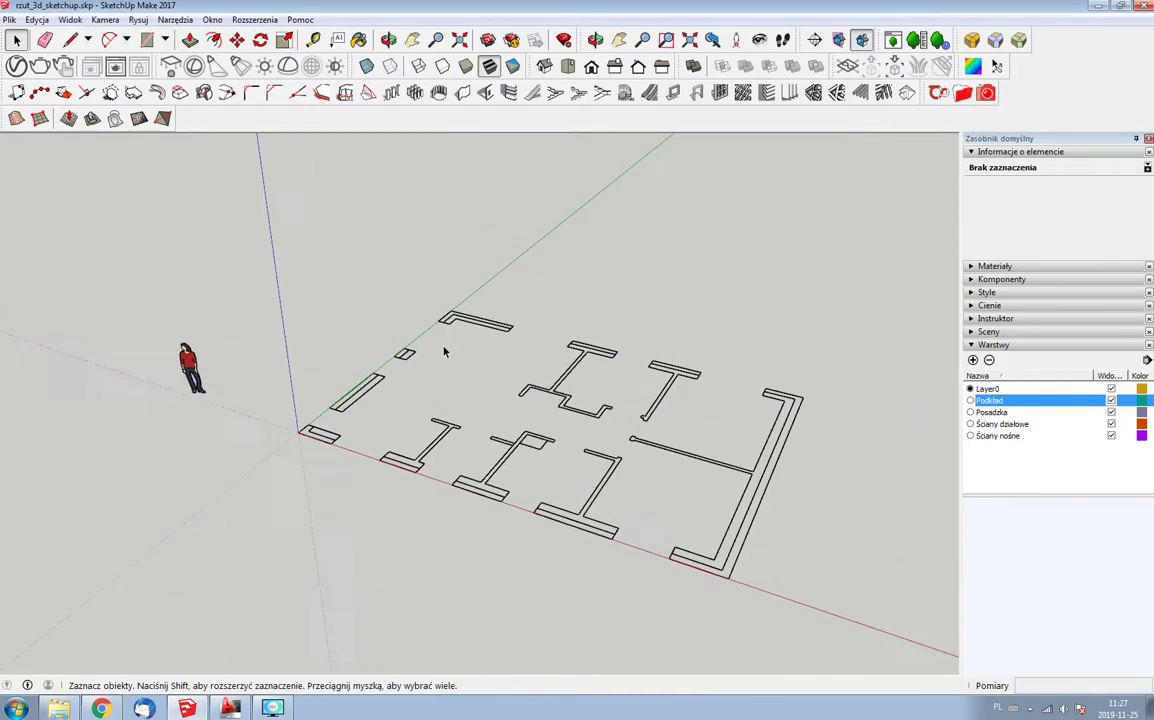
scroll(445, 351, "up", 1)
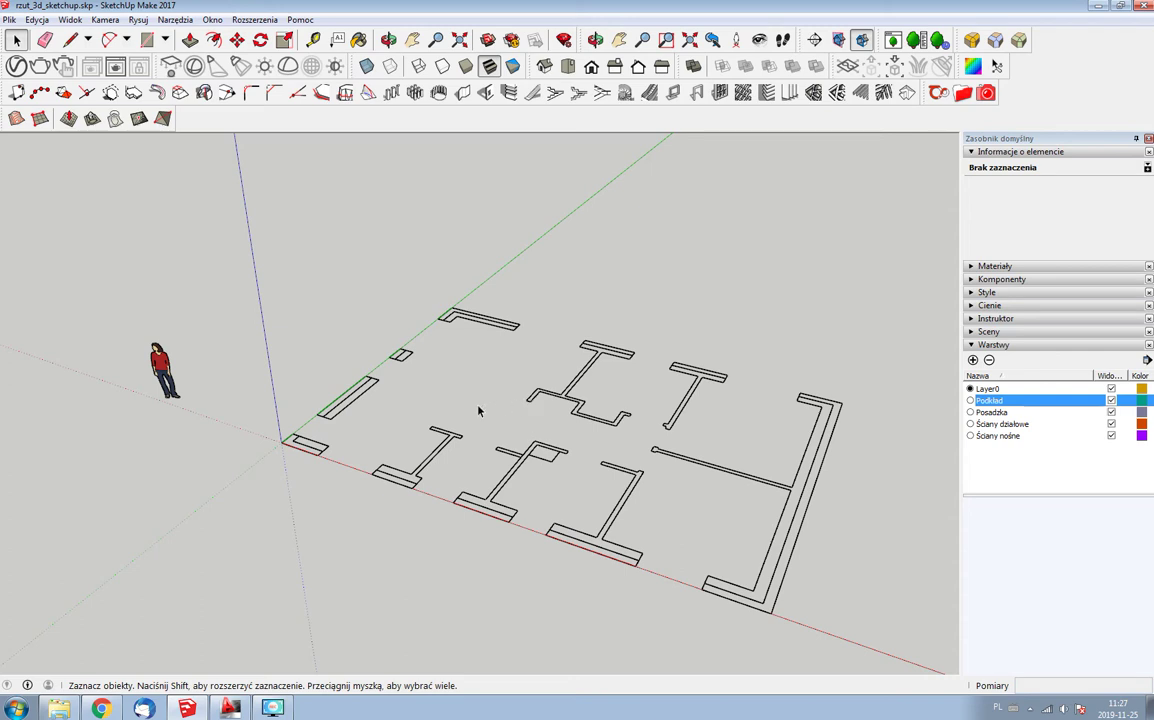
middle_click_drag(558, 340, 487, 371)
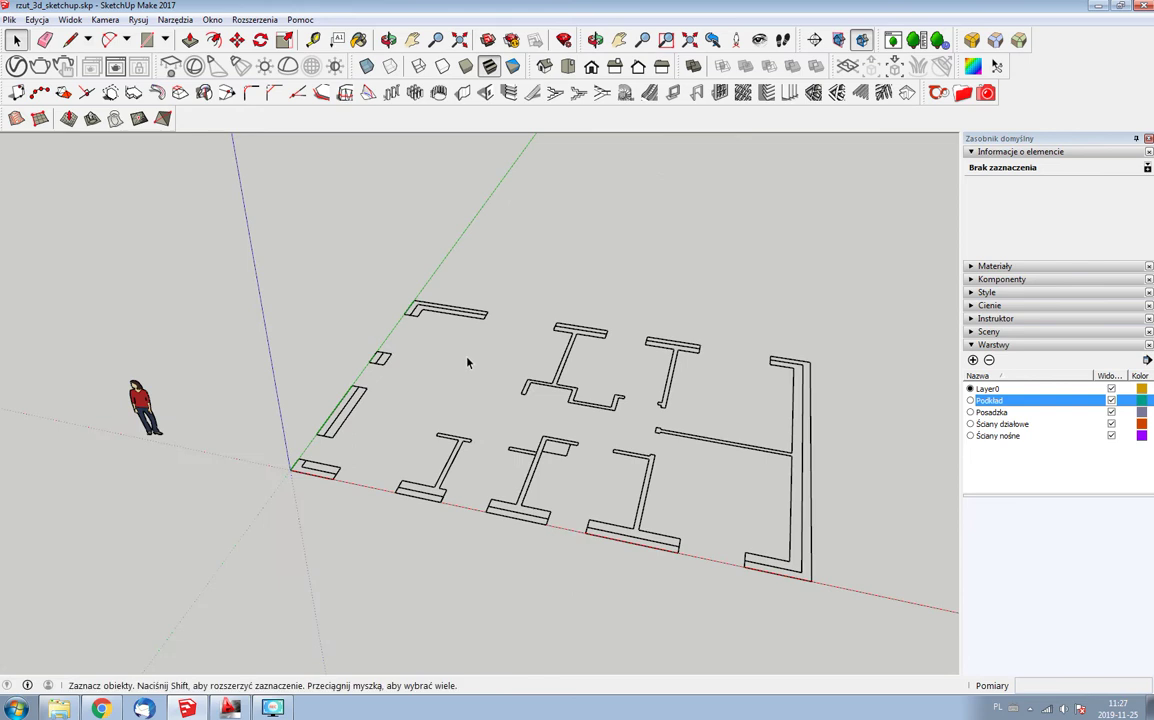
key("r")
left_click(414, 300)
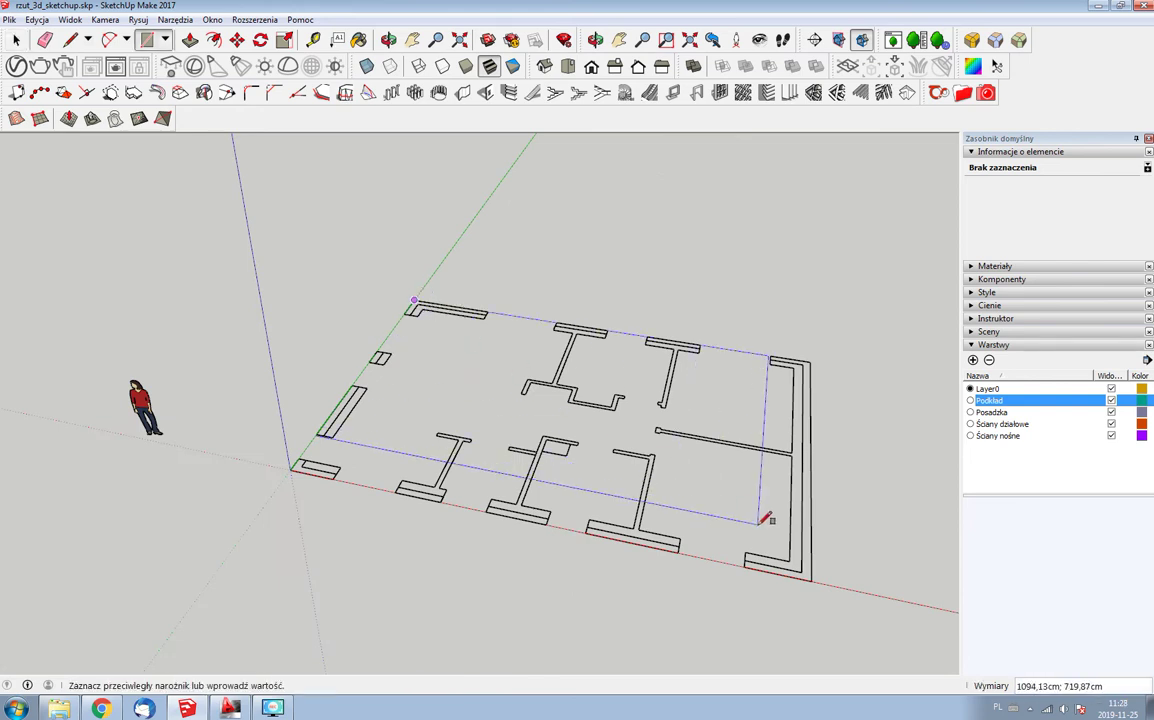
left_click(812, 578)
- Make the new floor rectangle and its edges into a group
key("space")
double_click(737, 517)
right_click(737, 517)
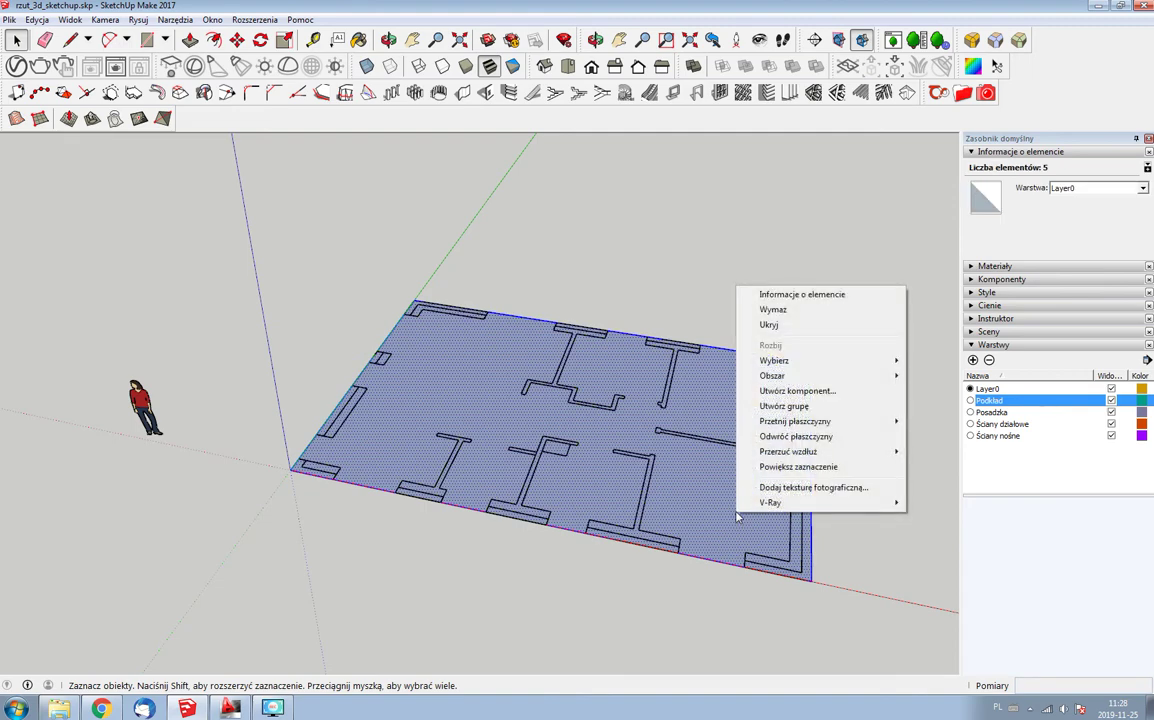
left_click(760, 406)
mouse_move(654, 444)
middle_mouse_down()
mouse_move(727, 393)
mouse_move(641, 312)
middle_mouse_up()
left_click(727, 393)
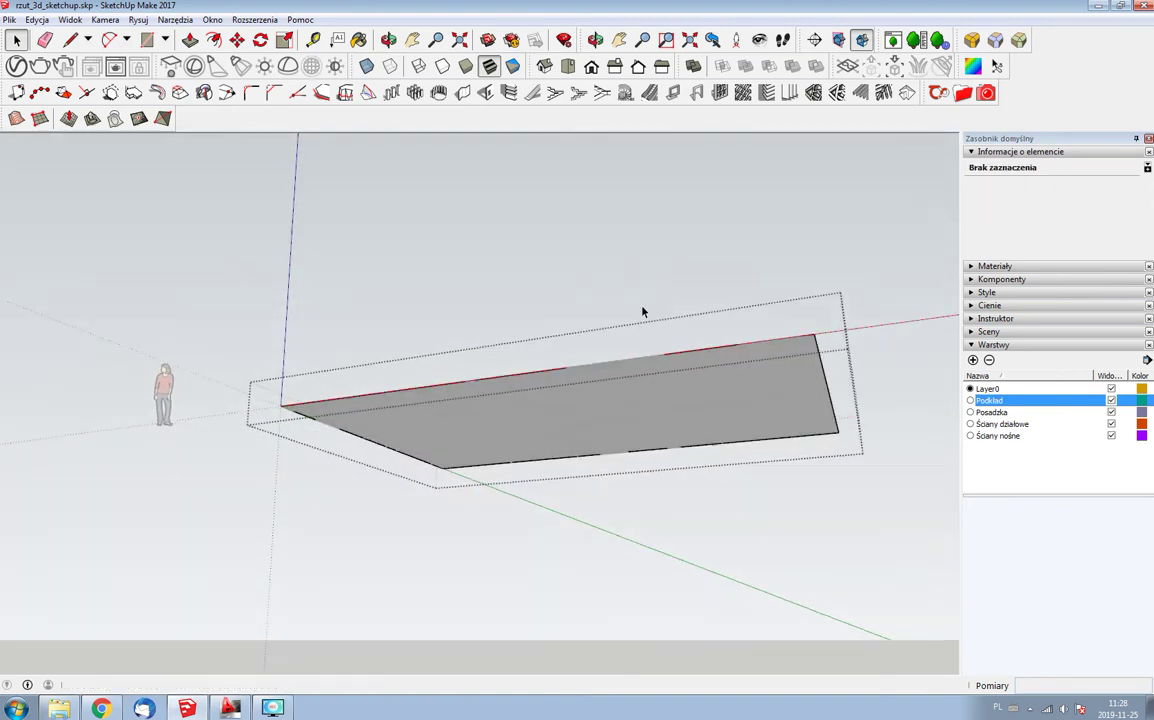
- Push/Pull the grouped floor face down into a 30 cm thick slab
key("p")
left_click(659, 366)
left_click(660, 413)
left_click(660, 413)
key("space")
left_click(876, 456)
- View the slab from above and select the slab group
middle_click_drag(895, 337, 801, 540)
scroll(801, 540, "up", 2)
scroll(708, 540, "up", 2)
scroll(718, 543, "up", 1)
left_click(718, 543)
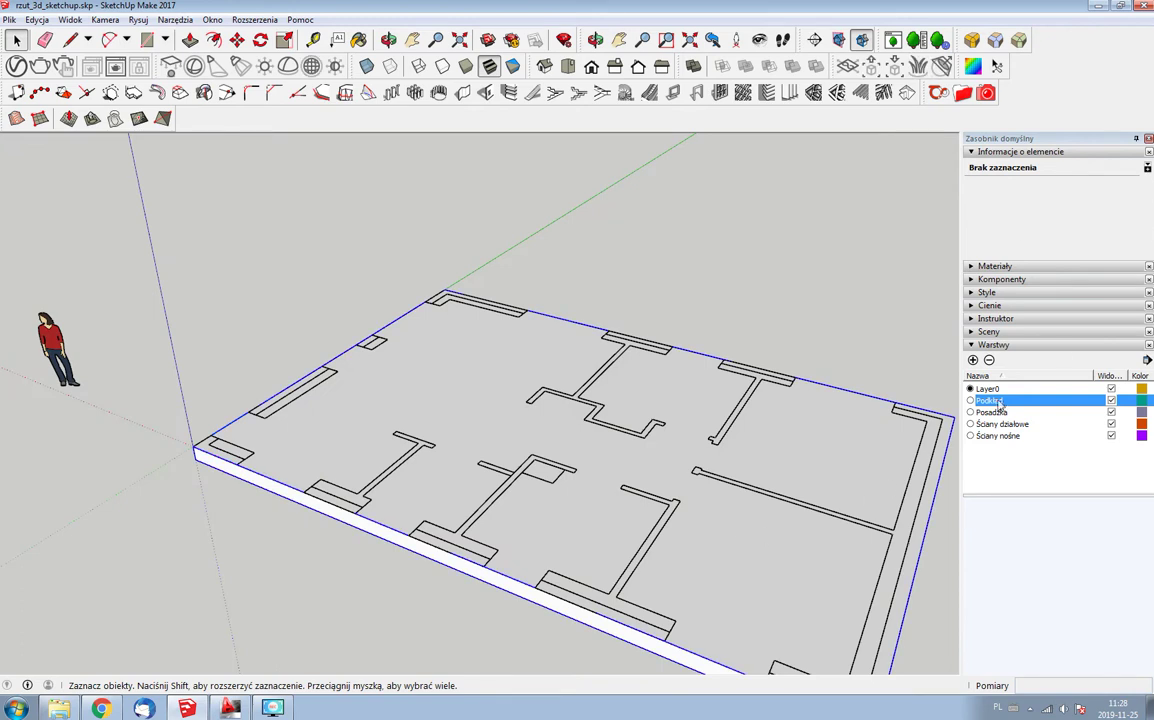
- Put the slab on the Posadzka layer and check it by toggling layer visibility
left_click(1097, 188)
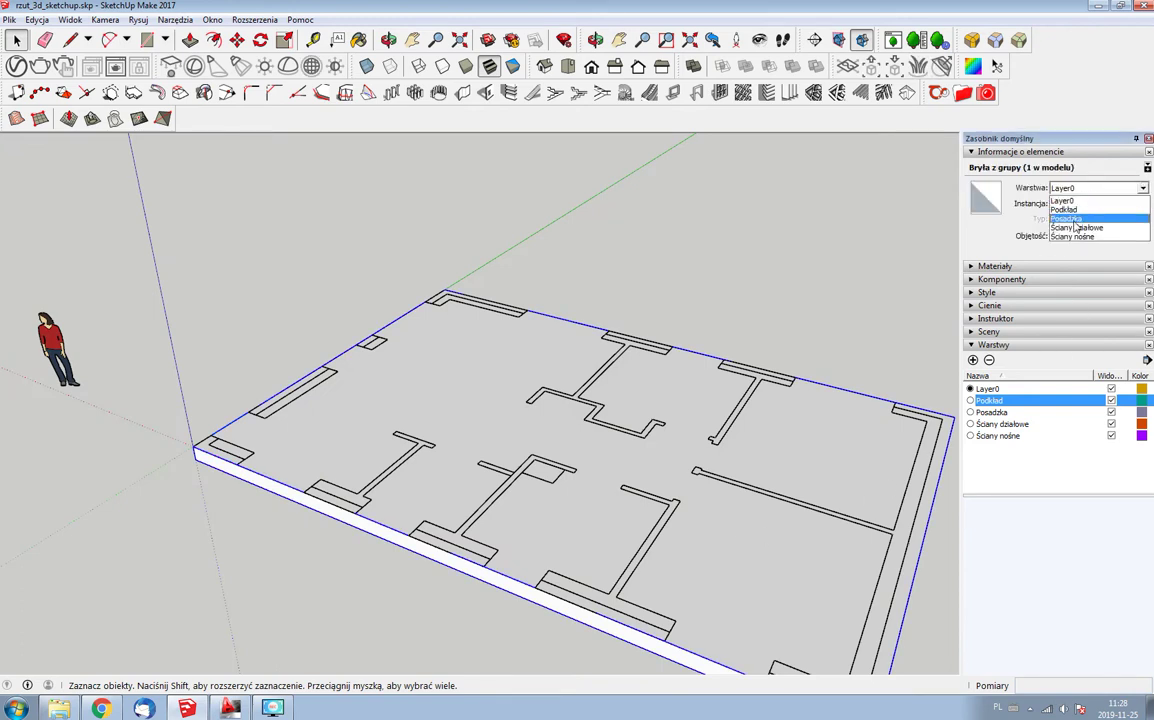
left_click(1070, 219)
scroll(800, 300, "down", 2)
left_click(811, 337)
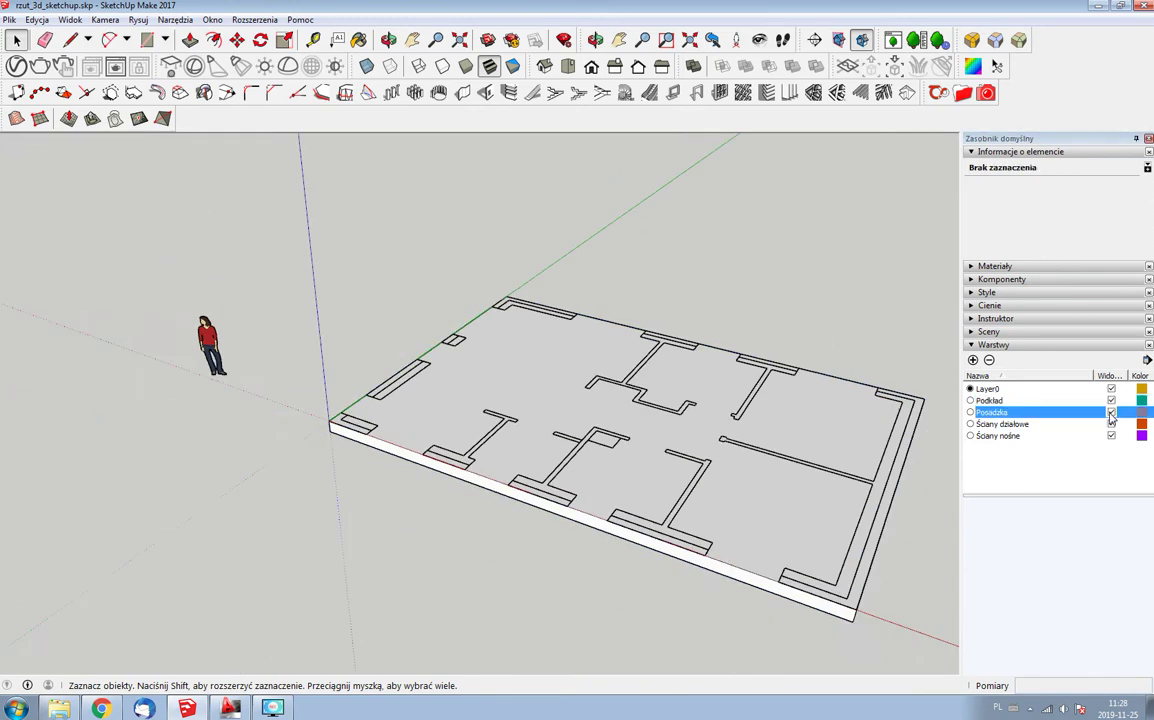
left_click(1110, 413)
left_click(1111, 400)
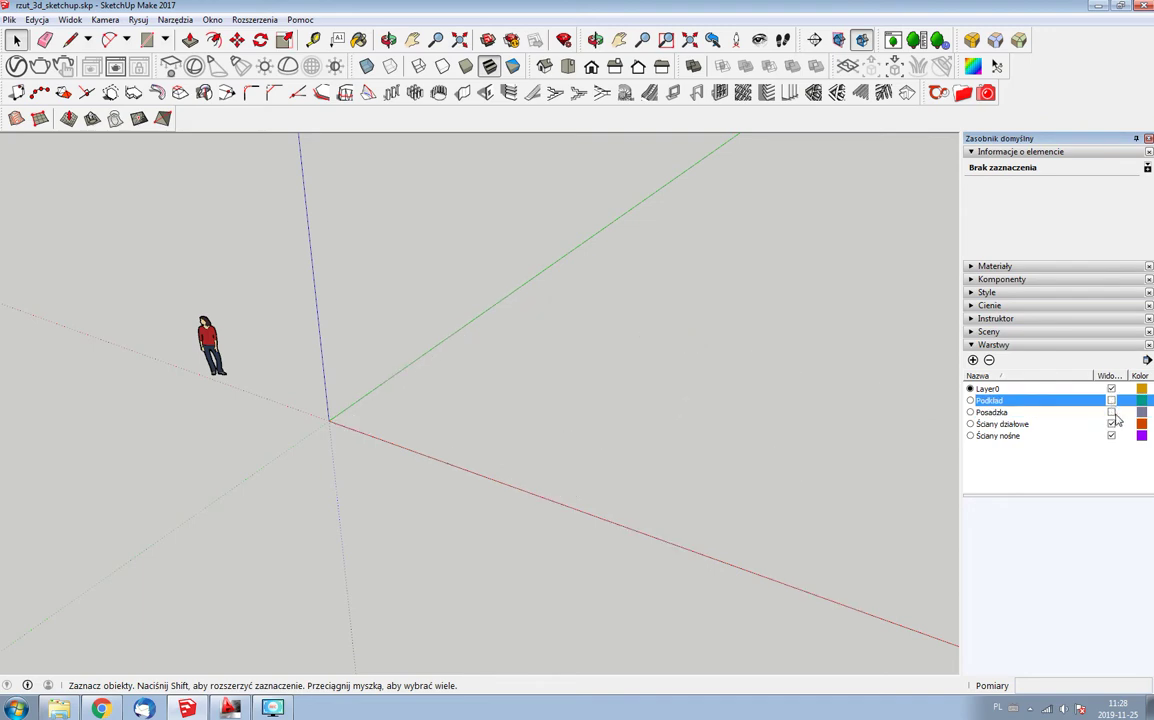
left_click(1111, 400)
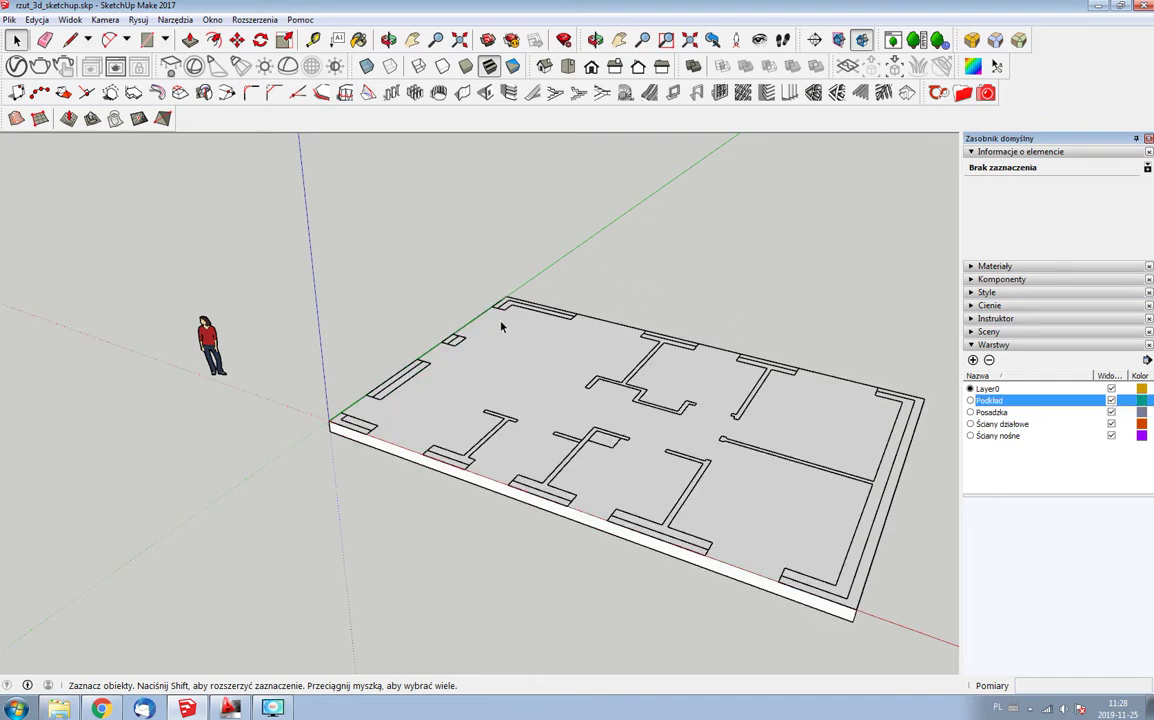
- Close the top-left corner wall outline into a face with a line
scroll(541, 391, "up", 1)
scroll(438, 391, "up", 2)
scroll(410, 383, "up", 2)
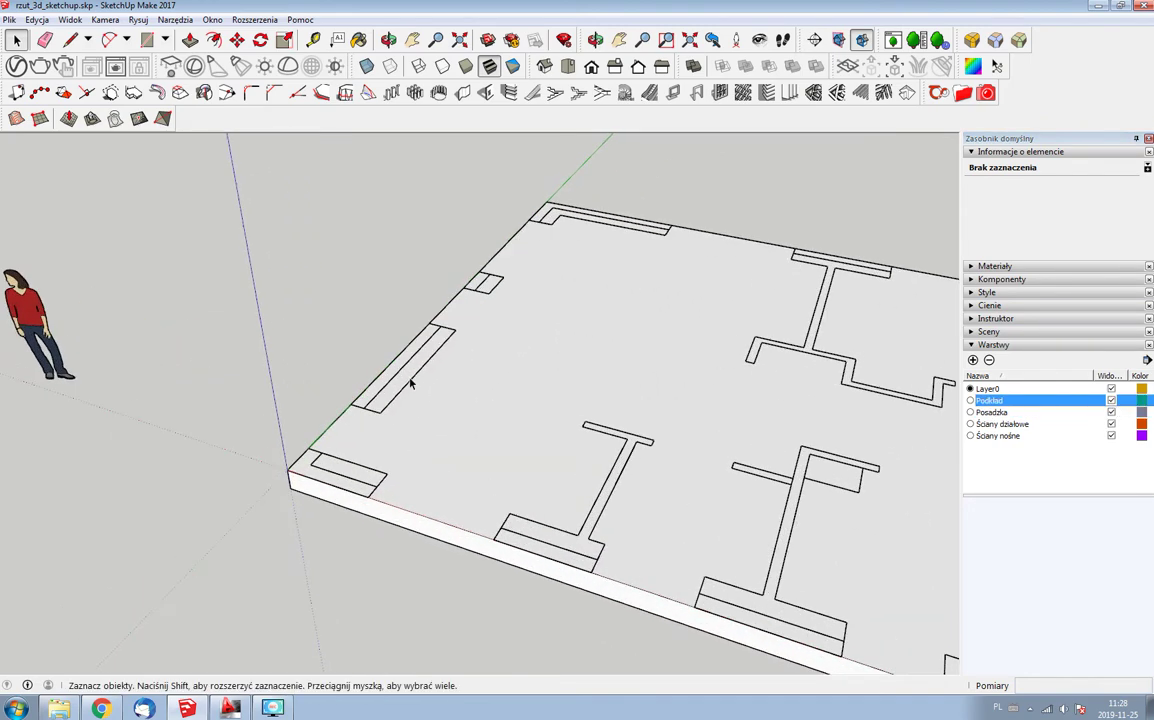
scroll(410, 383, "down", 2)
scroll(430, 308, "down", 1)
scroll(515, 272, "up", 3)
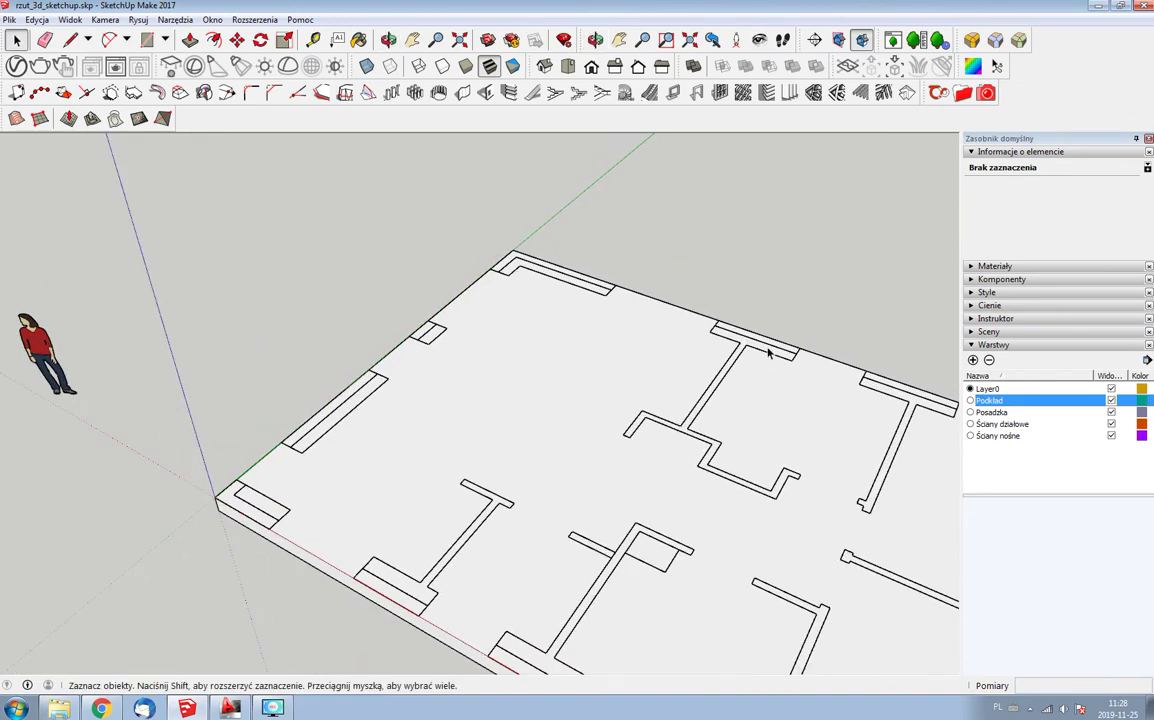
scroll(464, 347, "up", 1)
scroll(397, 319, "up", 2)
scroll(435, 355, "up", 1)
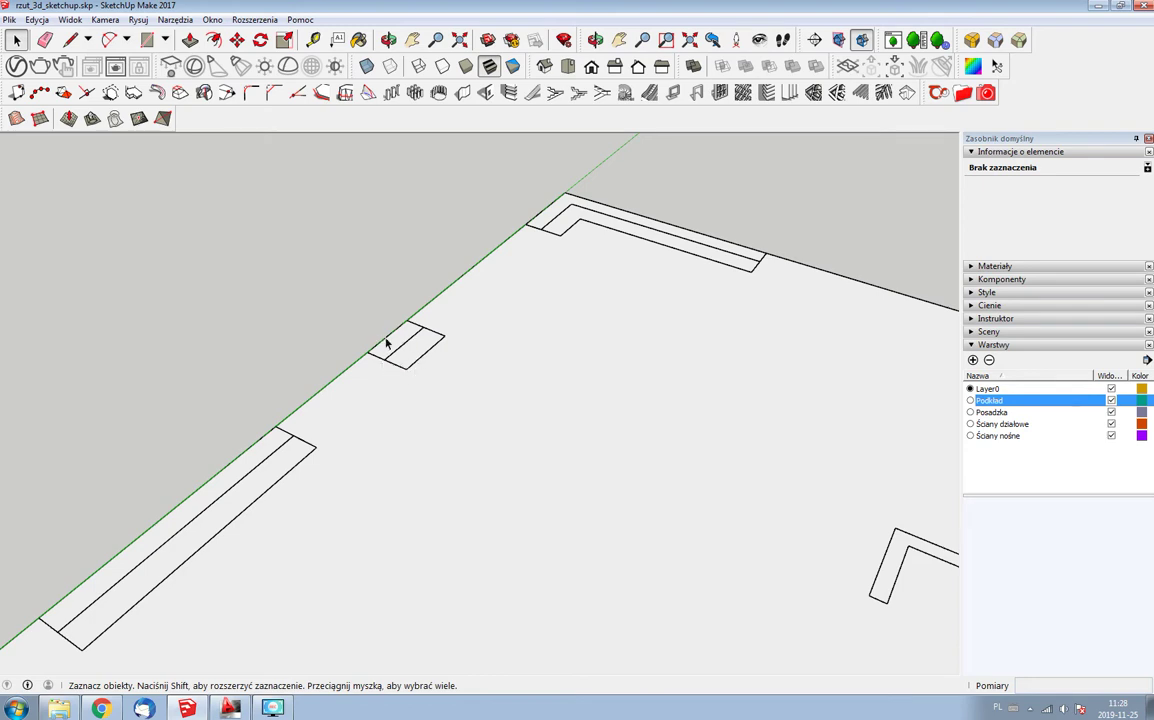
scroll(401, 357, "down", 2)
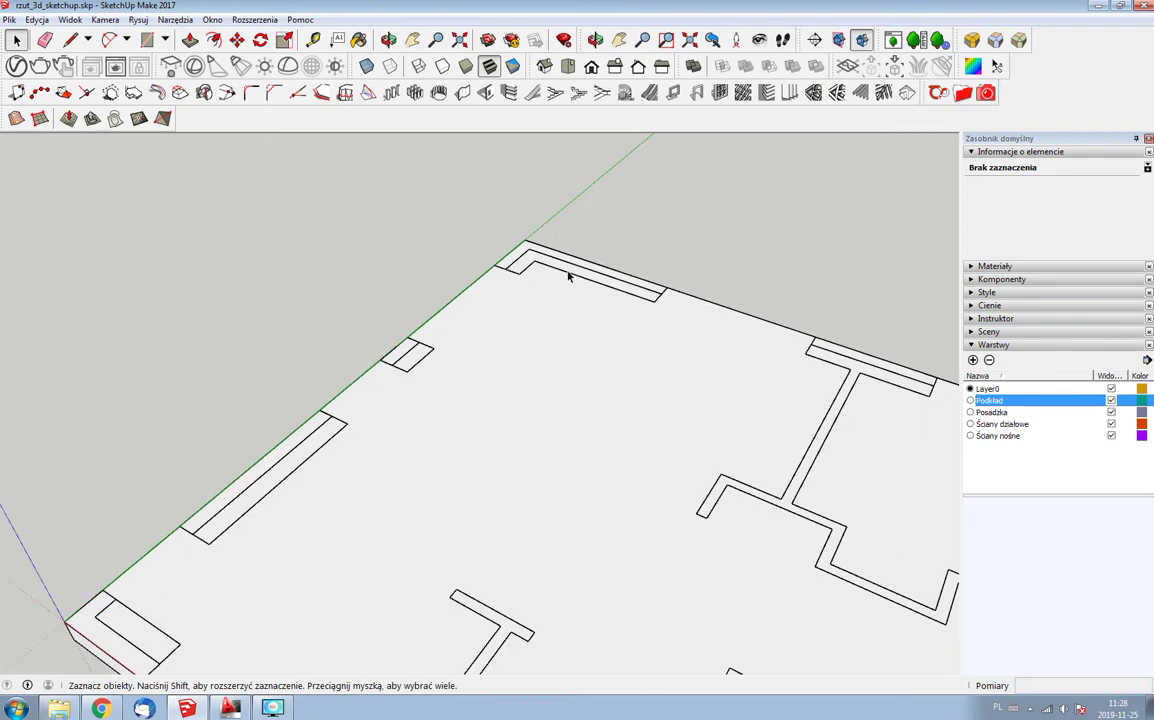
key("l")
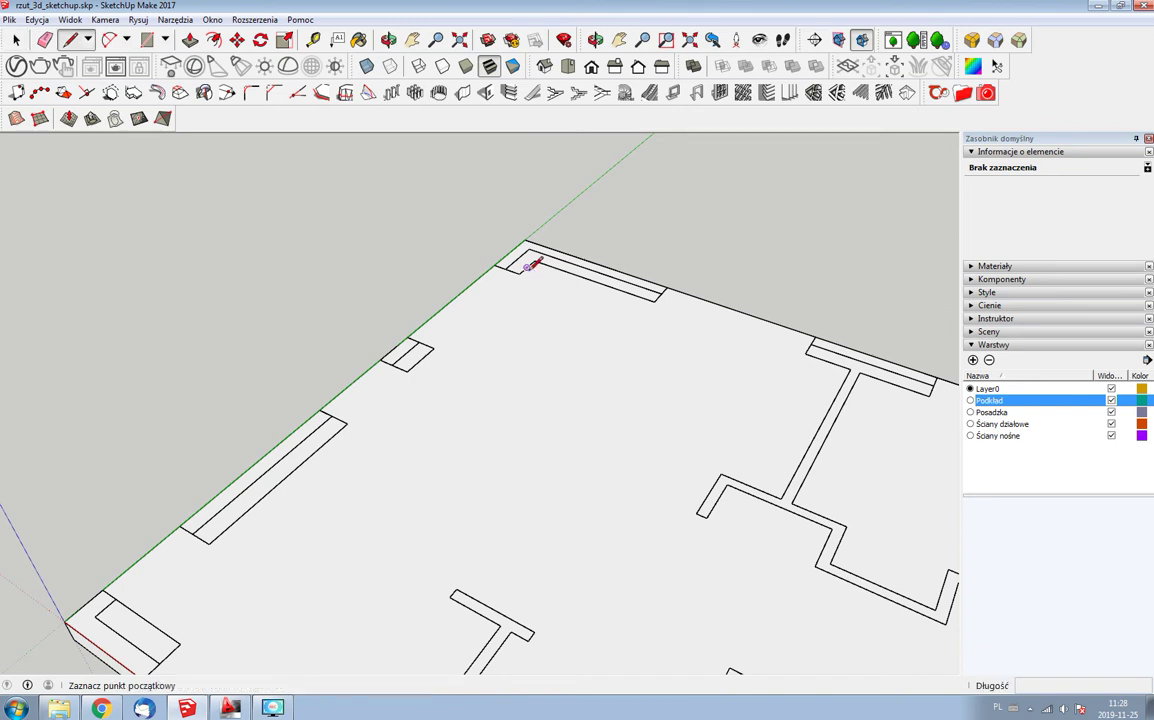
left_click(519, 272)
key("Escape")
left_click(519, 272)
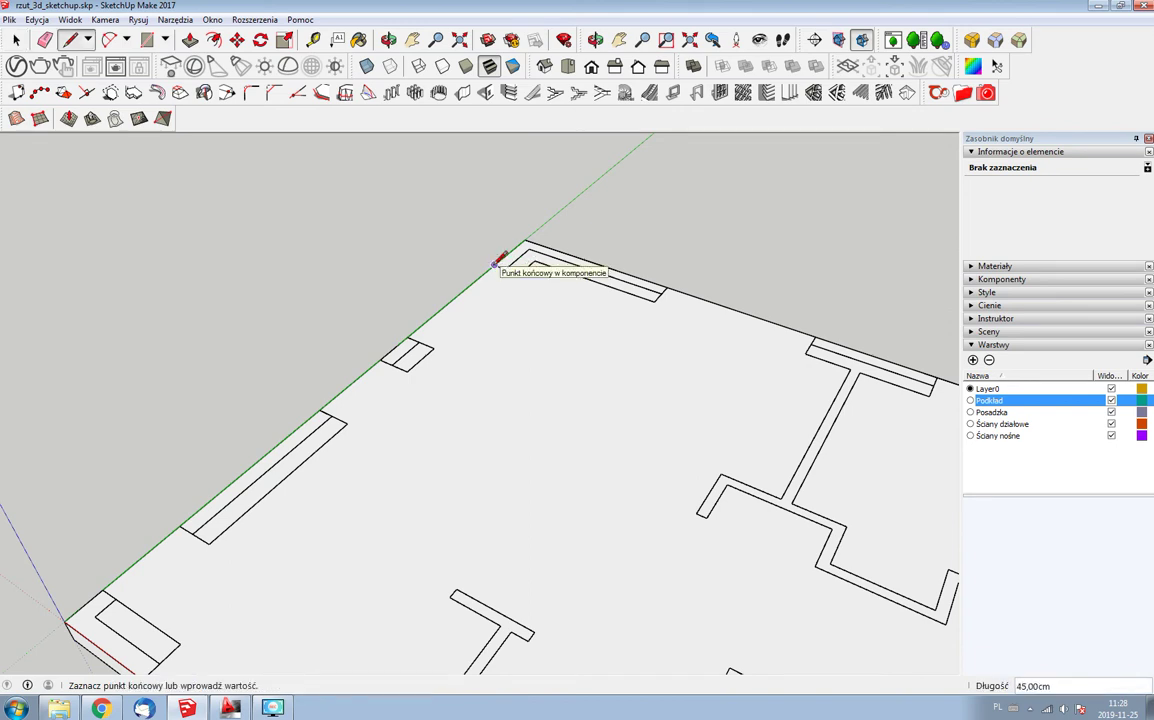
left_click(524, 241)
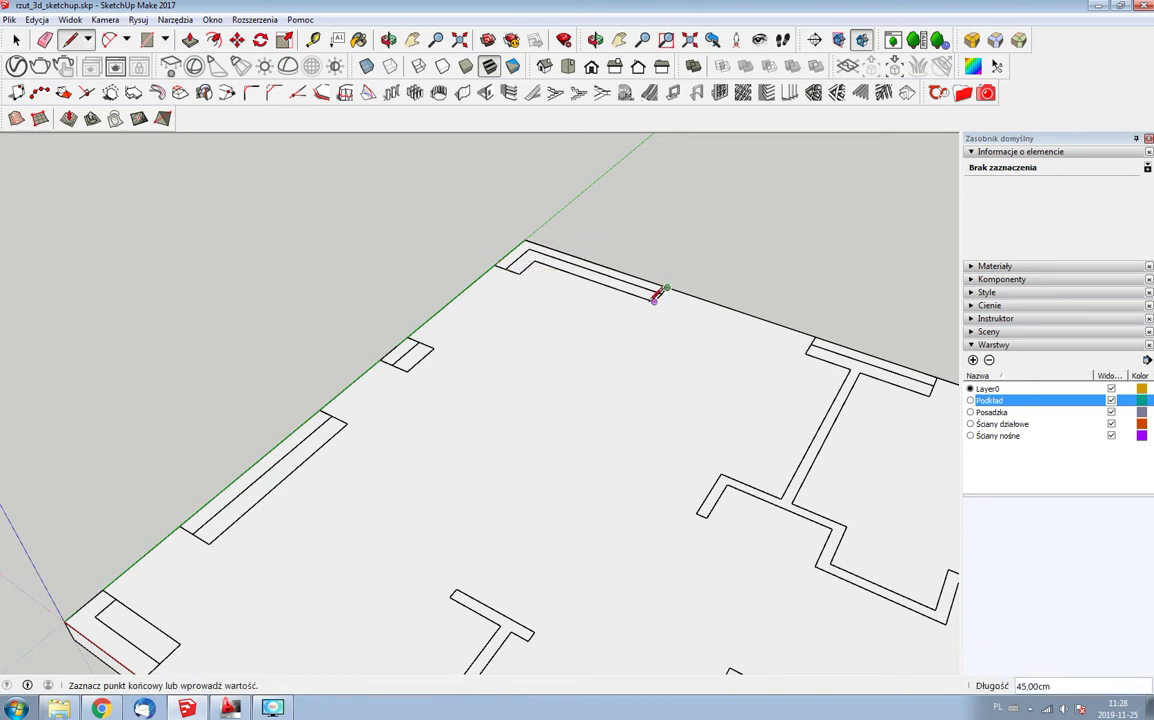
left_click(519, 271)
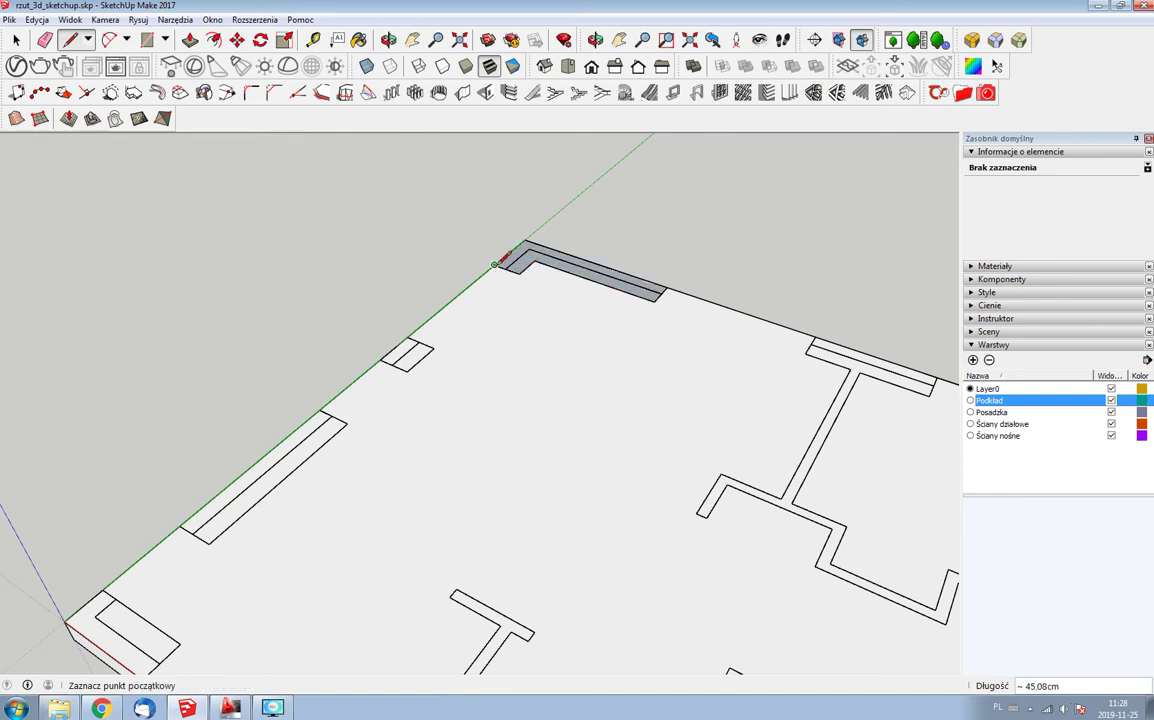
- Close the top-right, small left, long left and corner wall outlines into faces
middle_click_drag(818, 331, 896, 360)
left_click(896, 362)
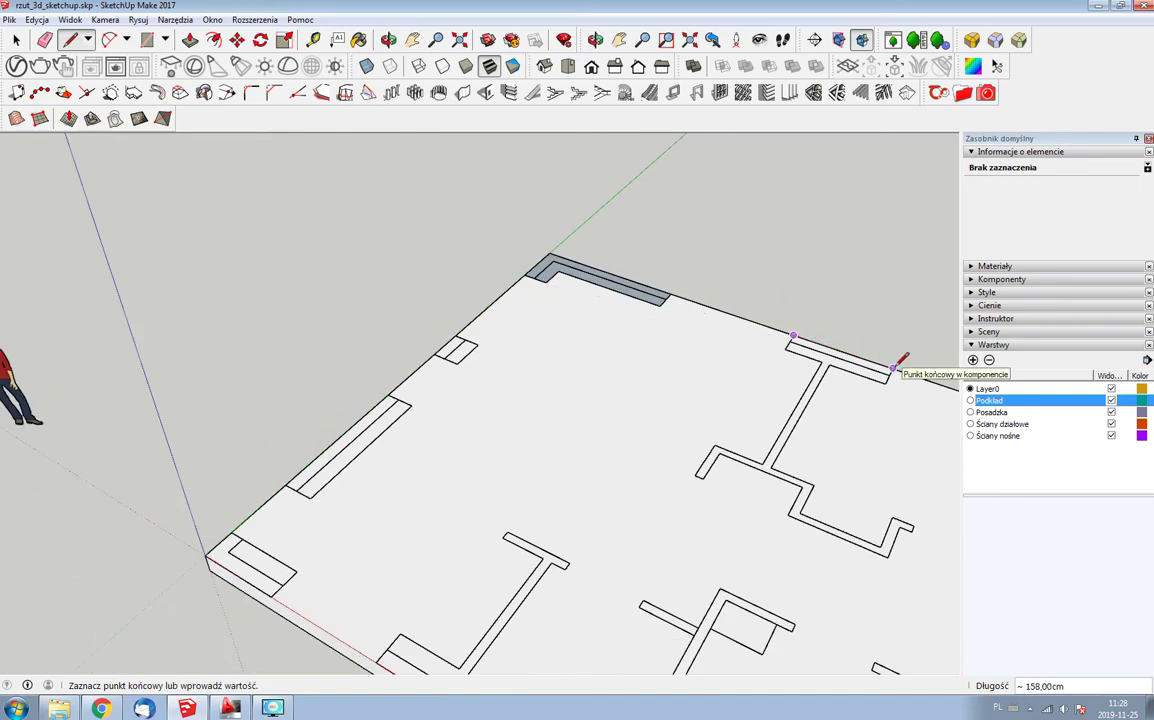
left_click(788, 336)
left_click(453, 340)
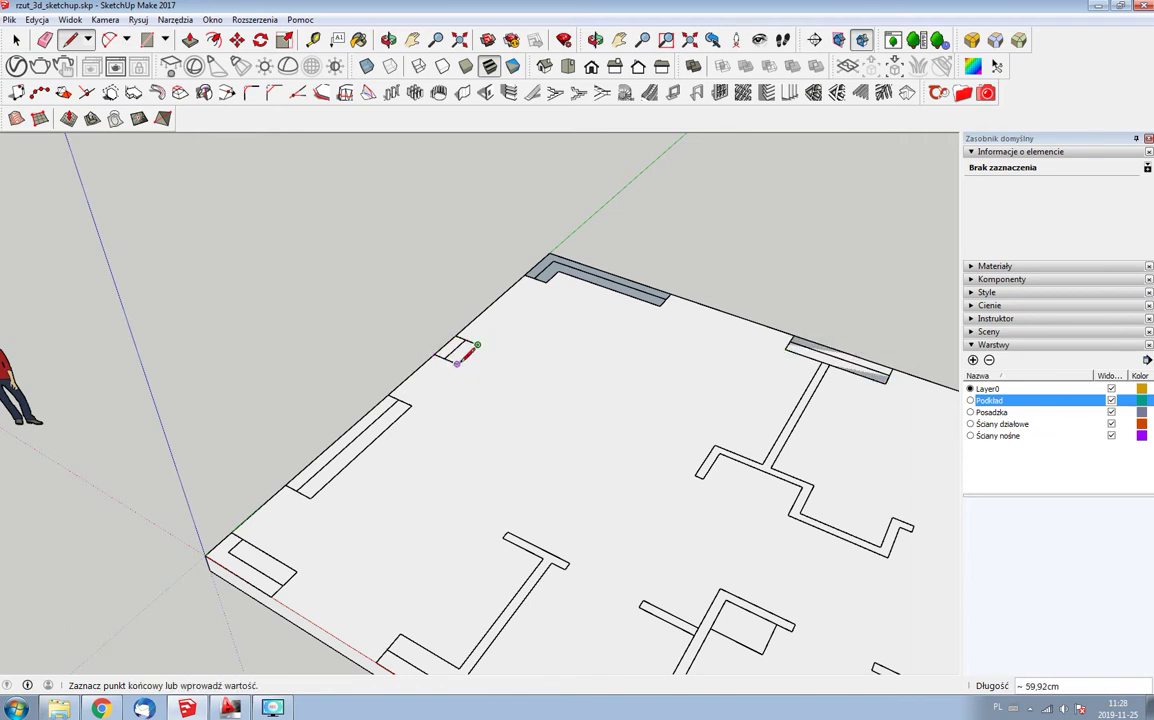
left_click(438, 352)
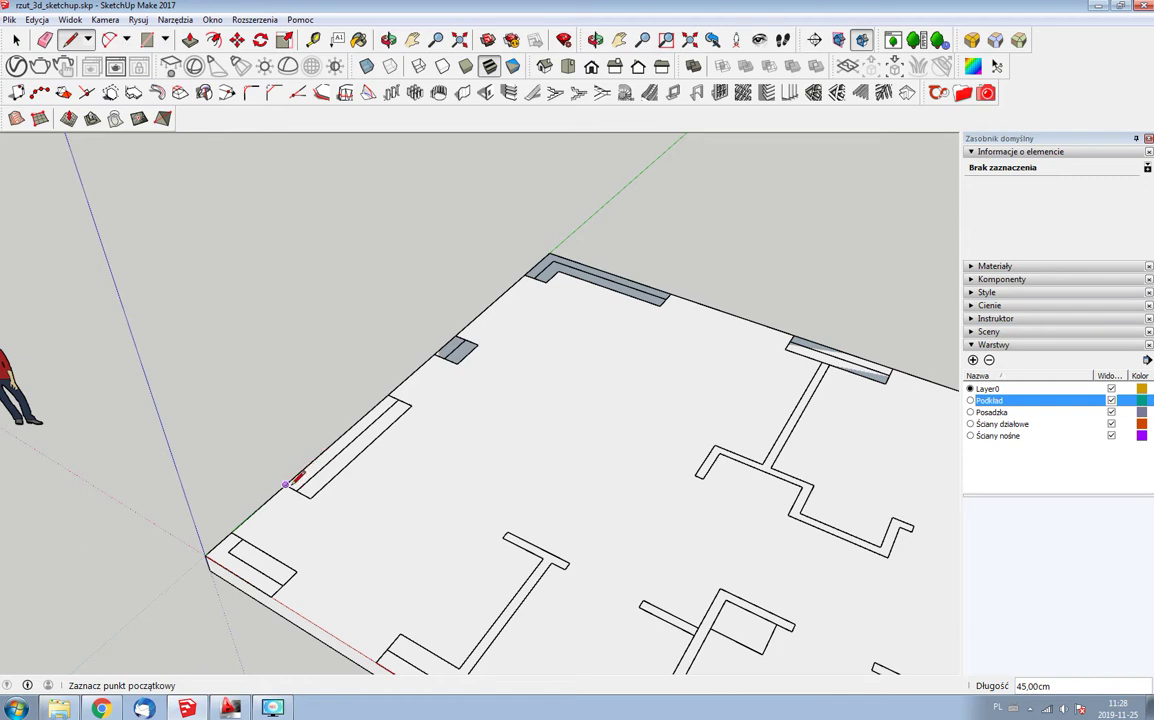
left_click(388, 395)
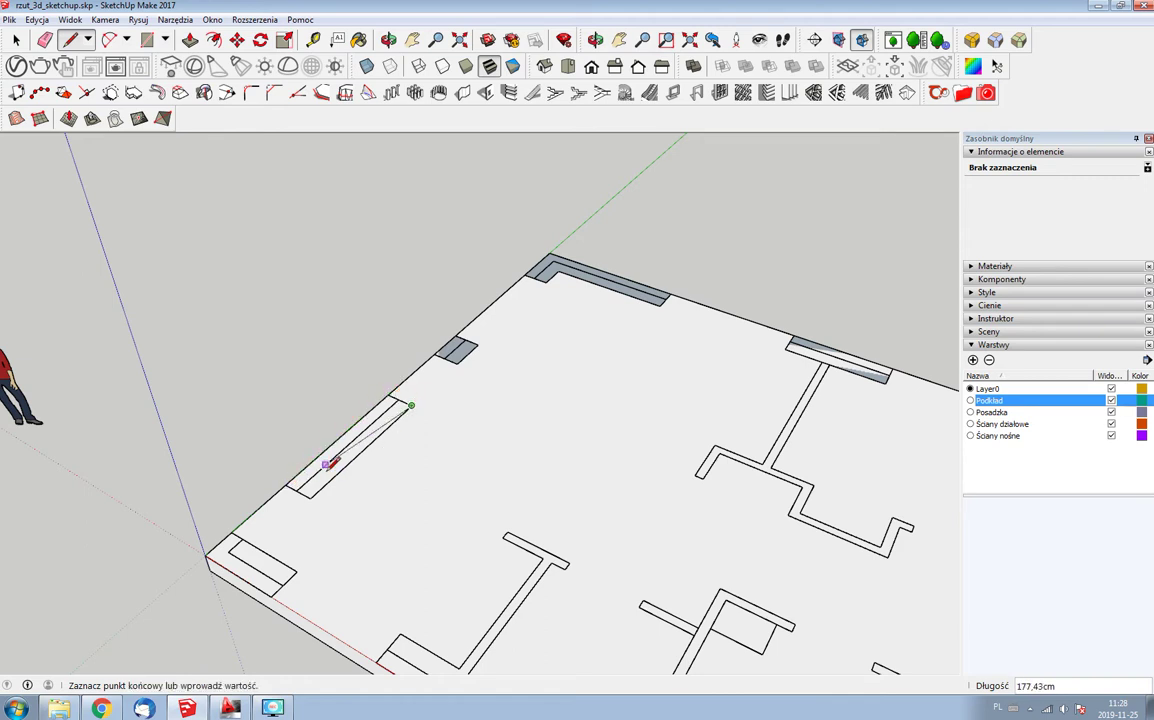
left_click(286, 486)
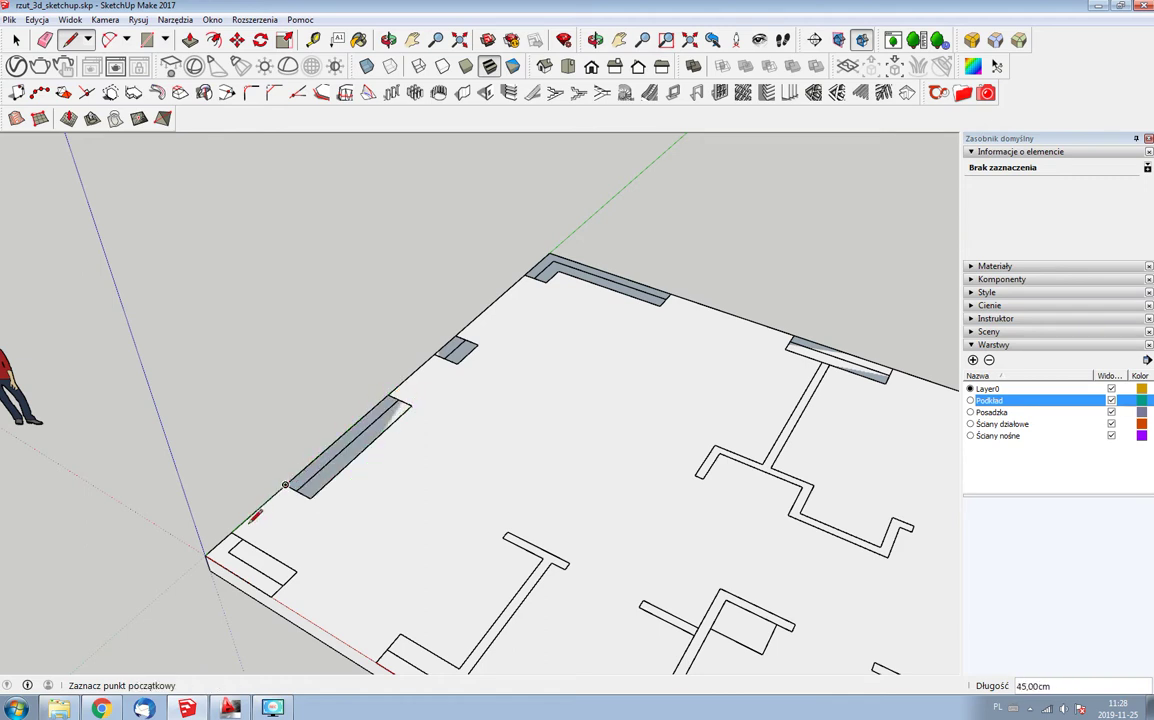
left_click(231, 533)
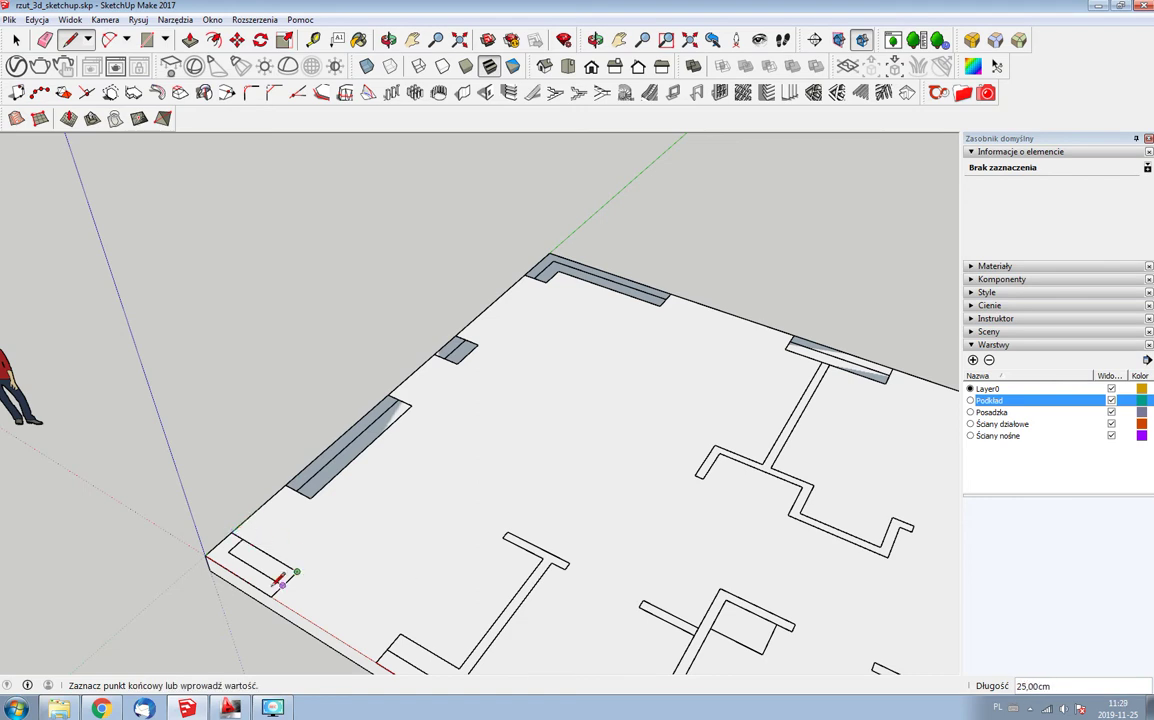
left_click(237, 532)
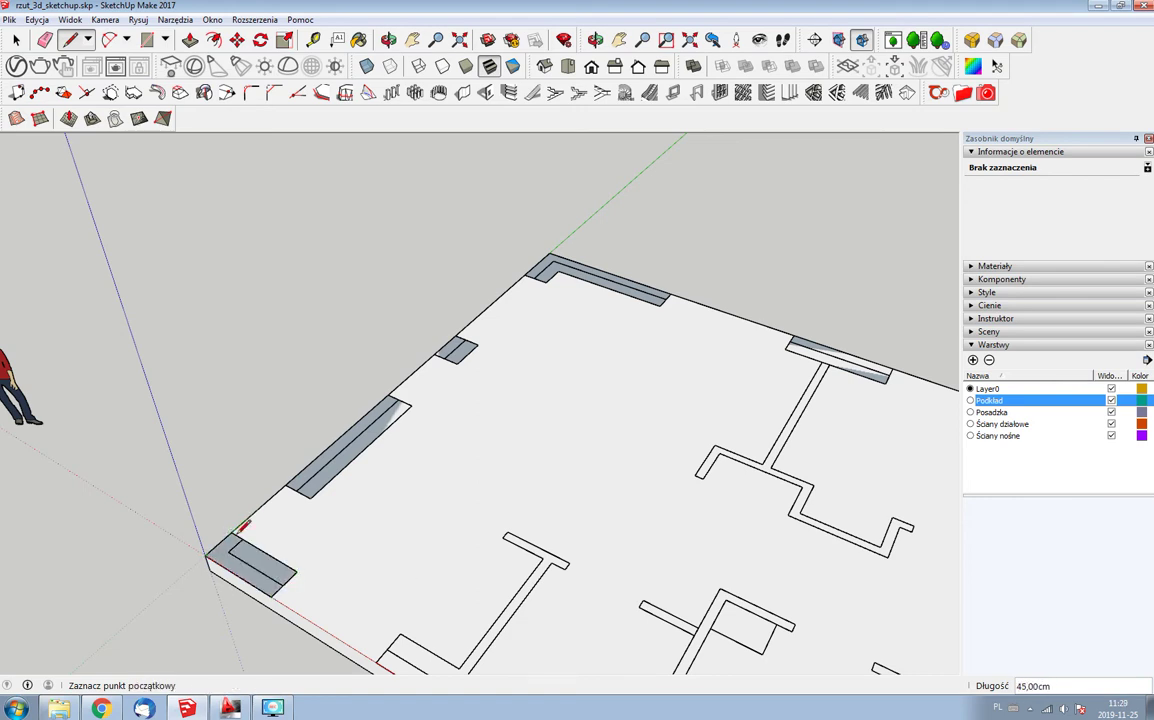
scroll(395, 392, "down", 2)
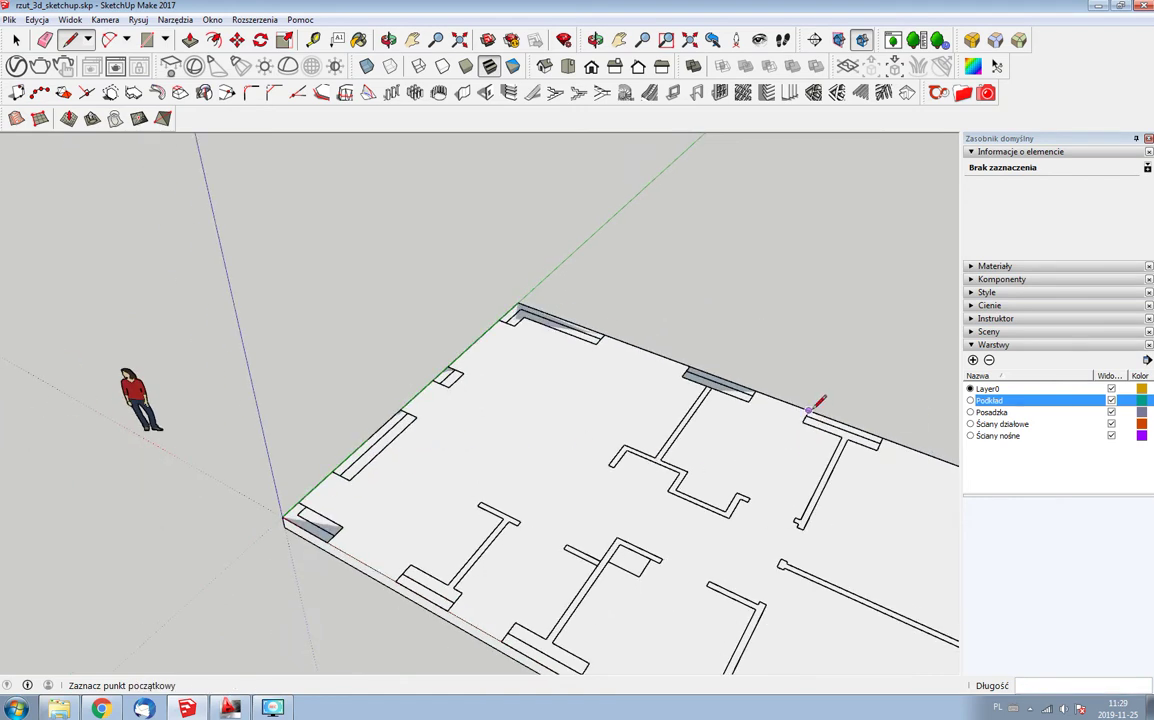
- Close the next top wall and the right side wall outlines into faces
left_click(878, 446)
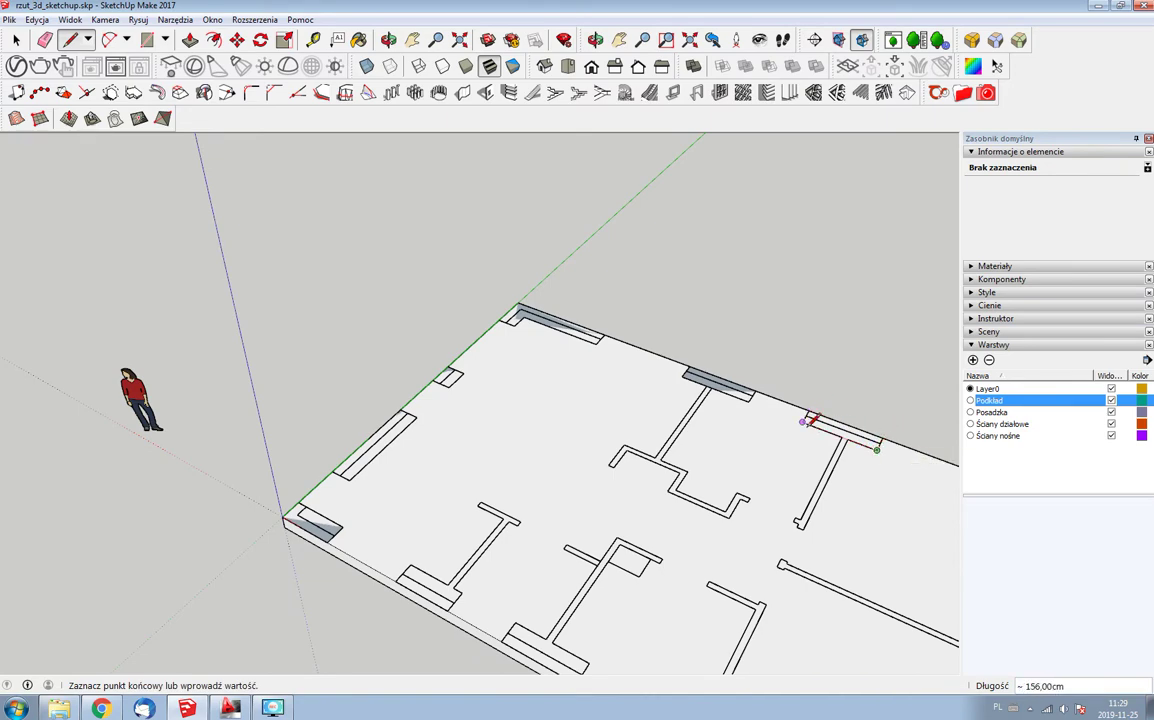
left_click(806, 410)
scroll(734, 404, "down", 2)
scroll(832, 453, "up", 2)
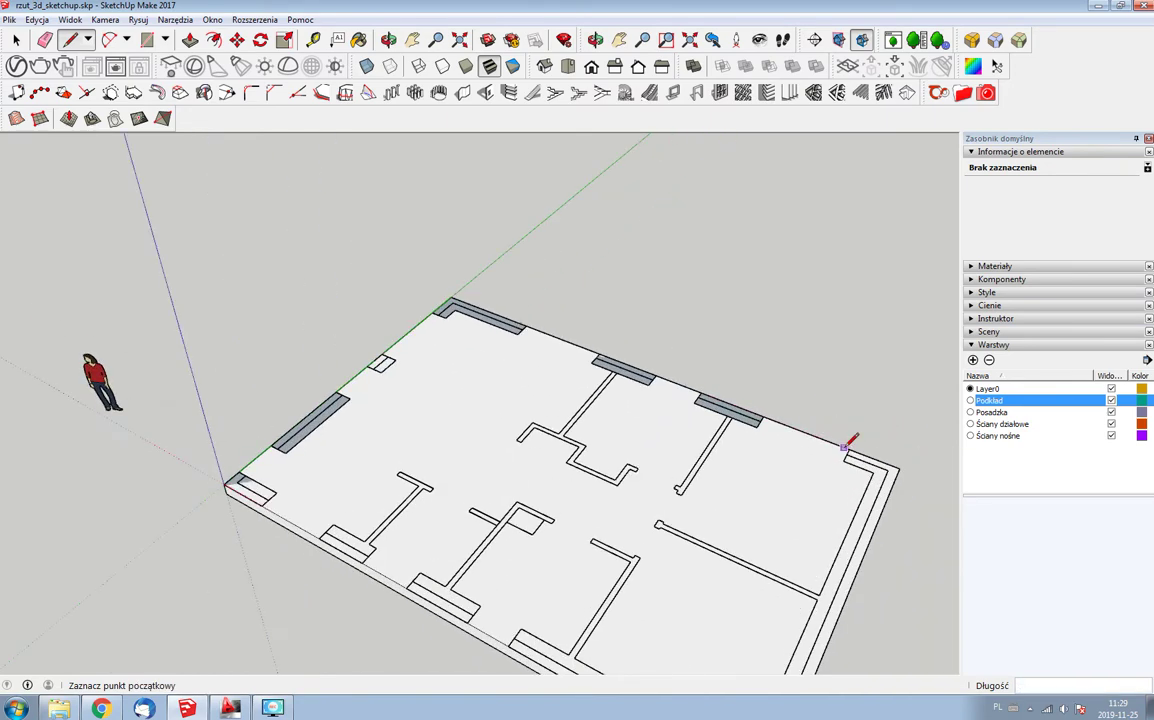
left_click(849, 449)
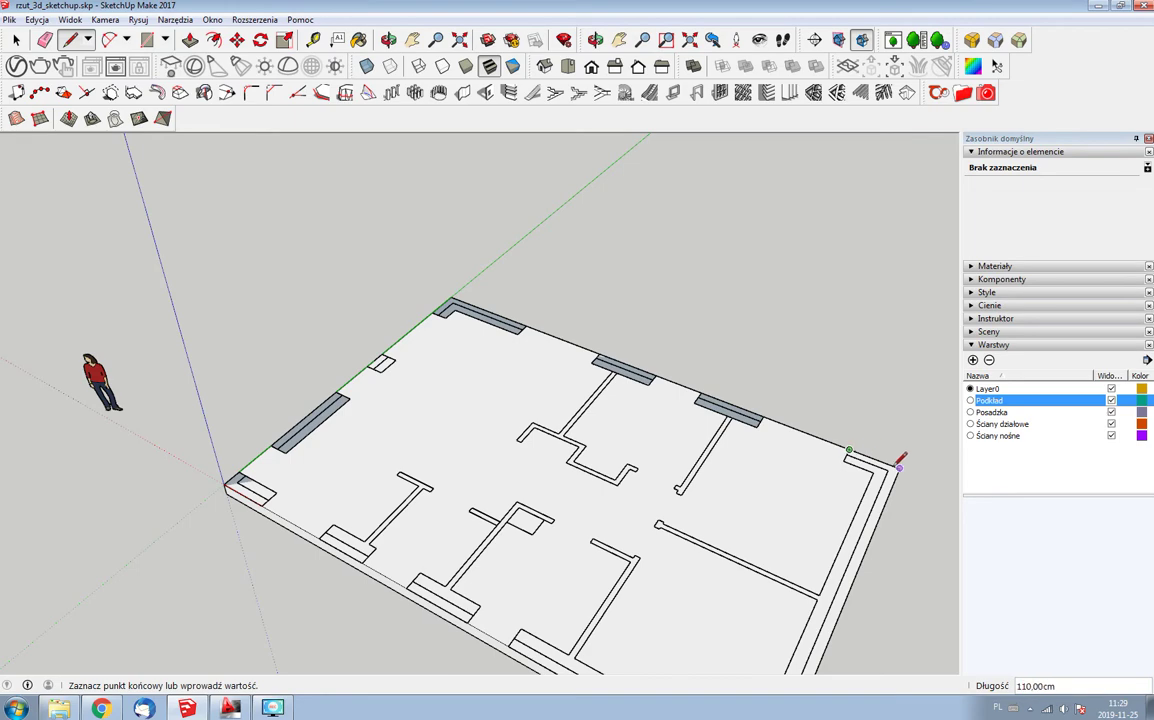
scroll(899, 455, "down", 3)
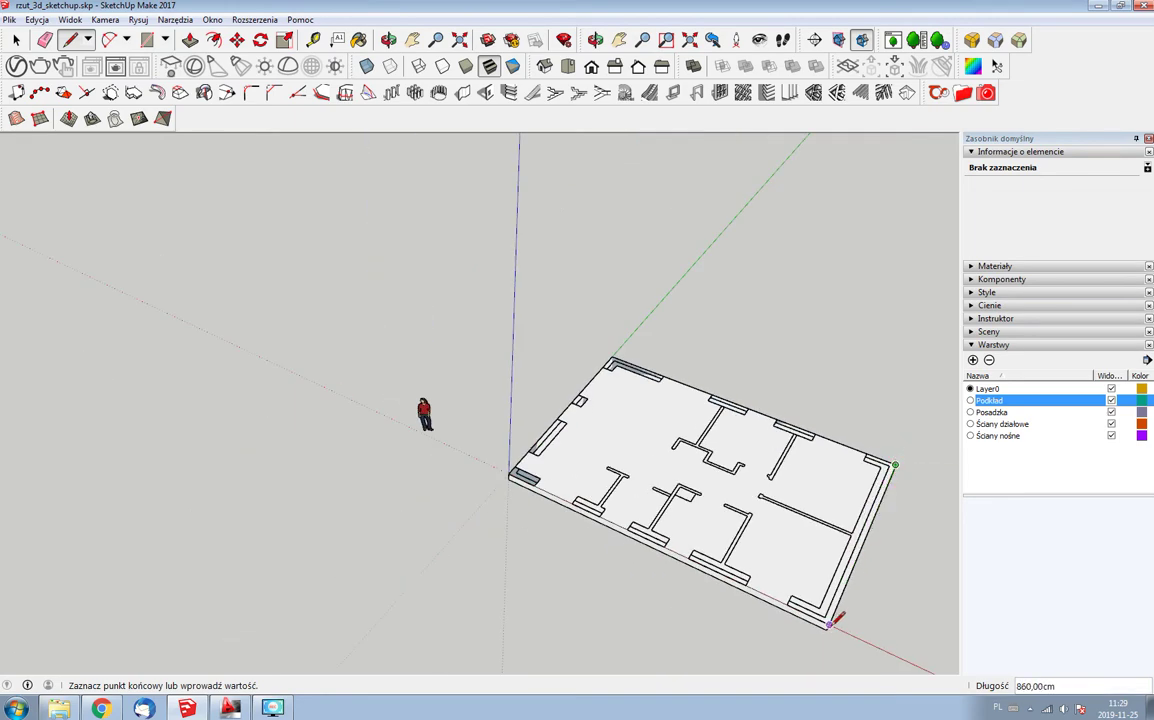
left_click(831, 623)
scroll(831, 622, "up", 2)
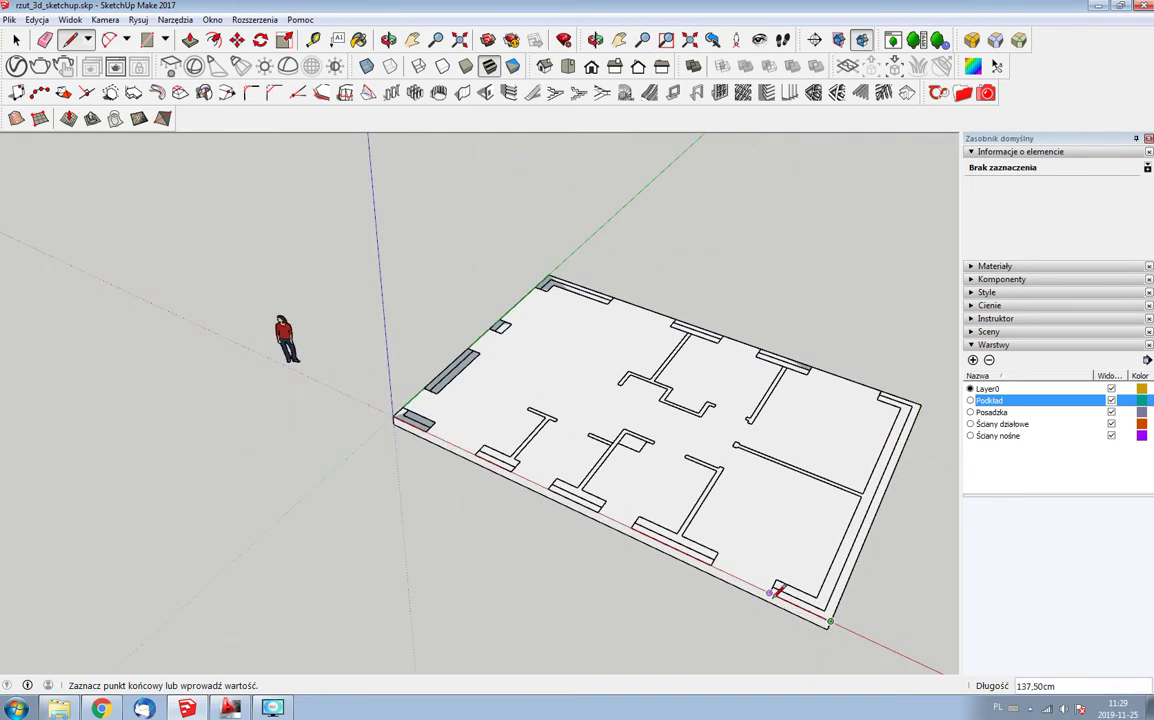
left_click(817, 596)
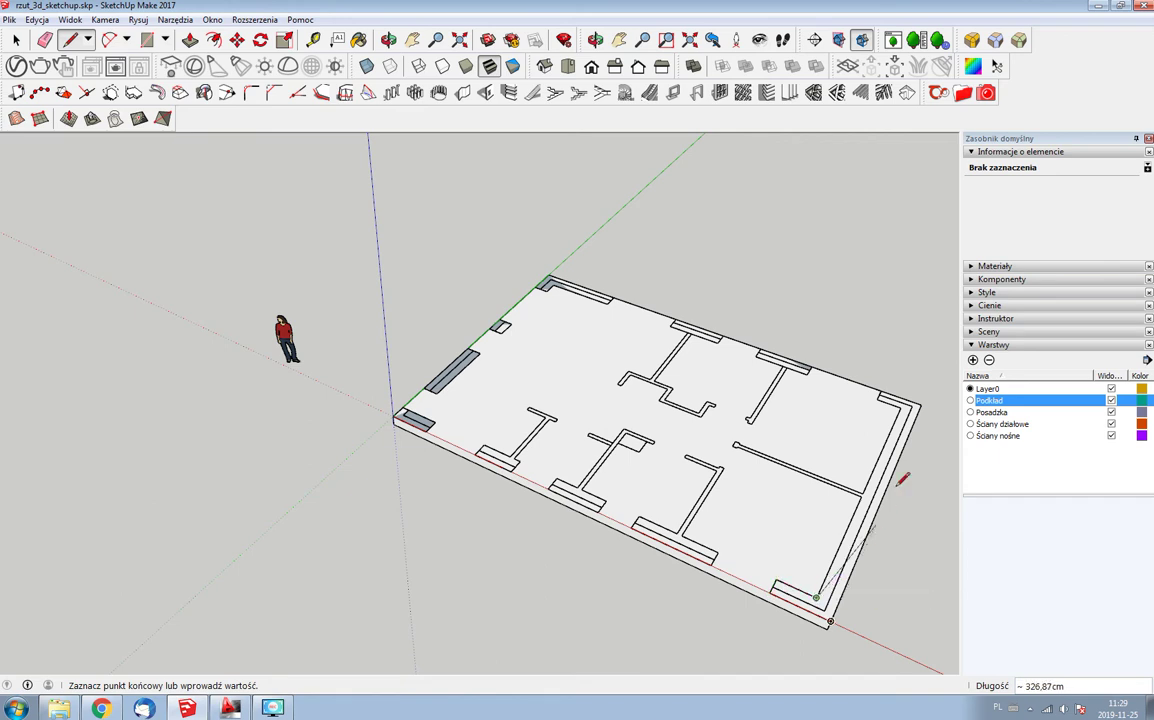
left_click(878, 399)
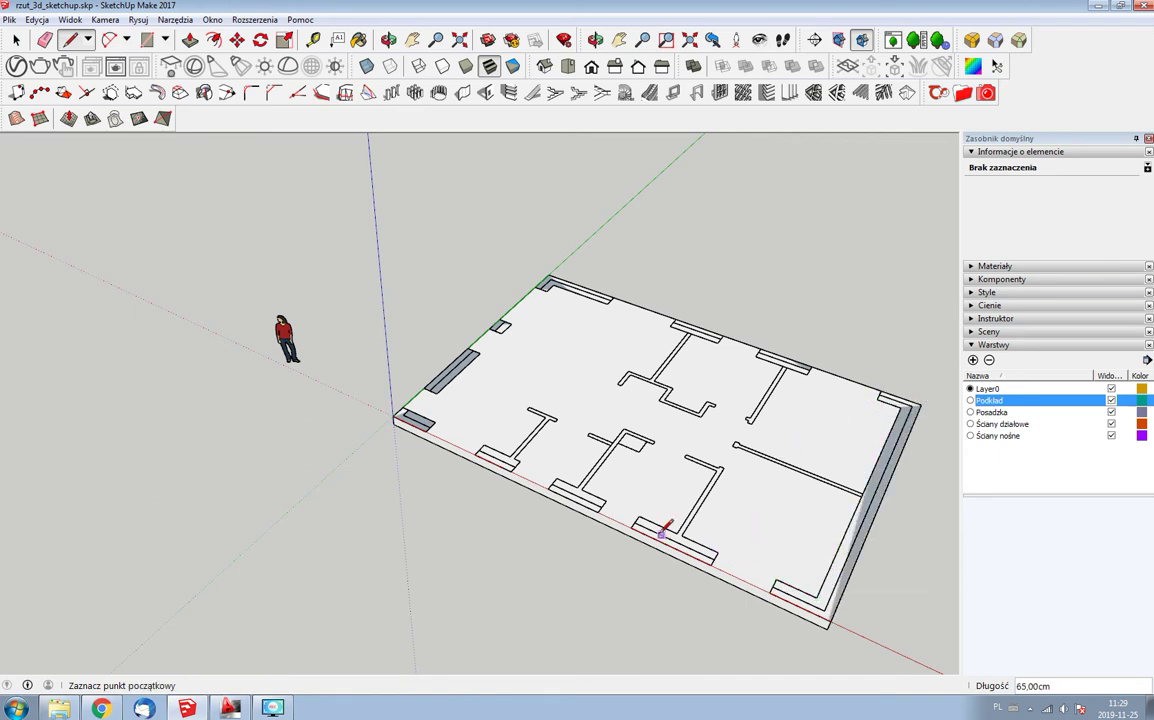
- Draw 45 cm closing edges across the bottom wall openings
left_click(637, 515)
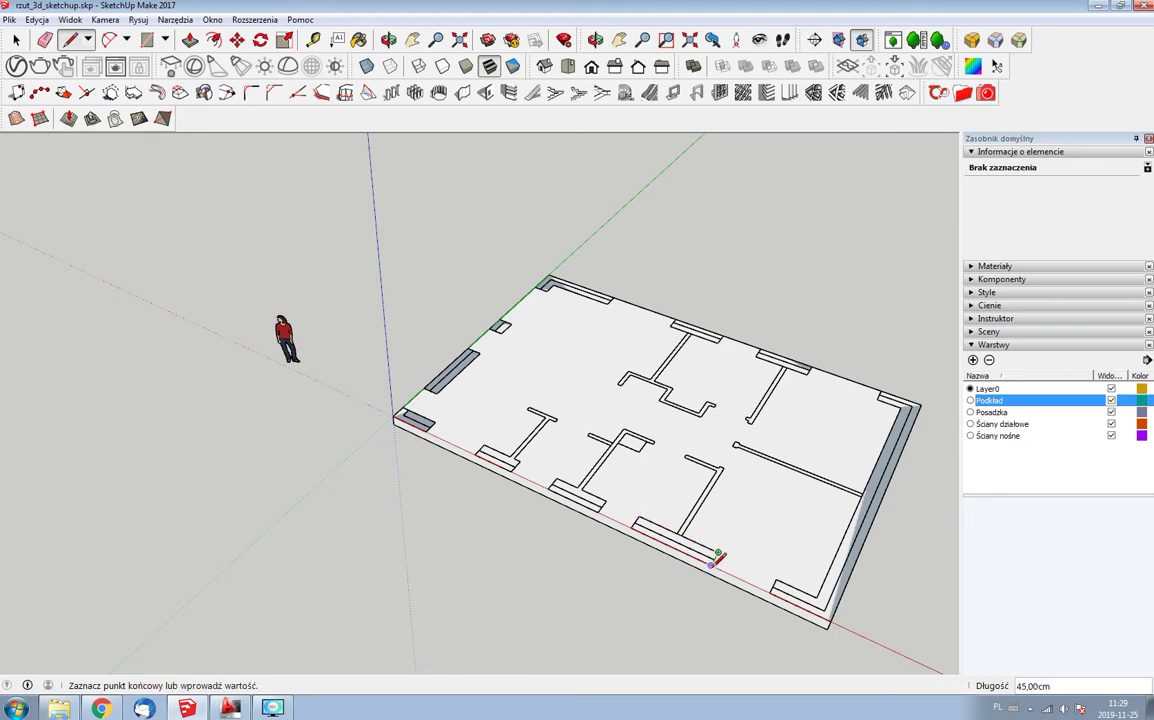
type("45")
key("Return")
left_click(556, 478)
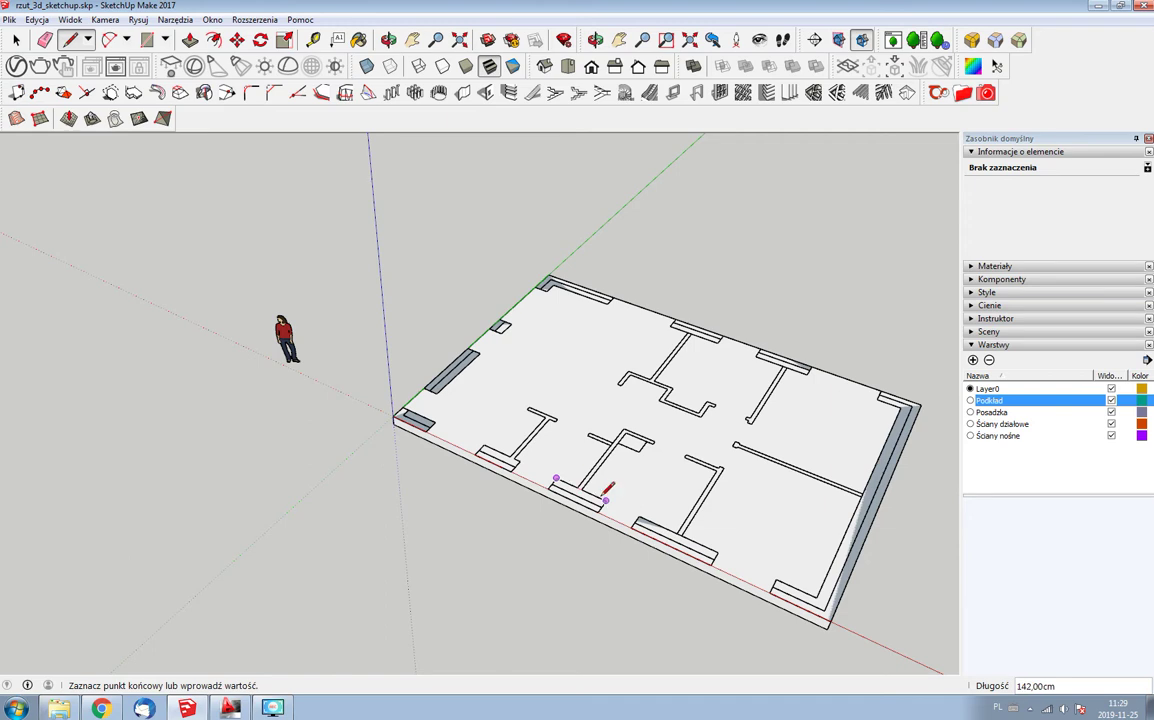
type("45")
key("Return")
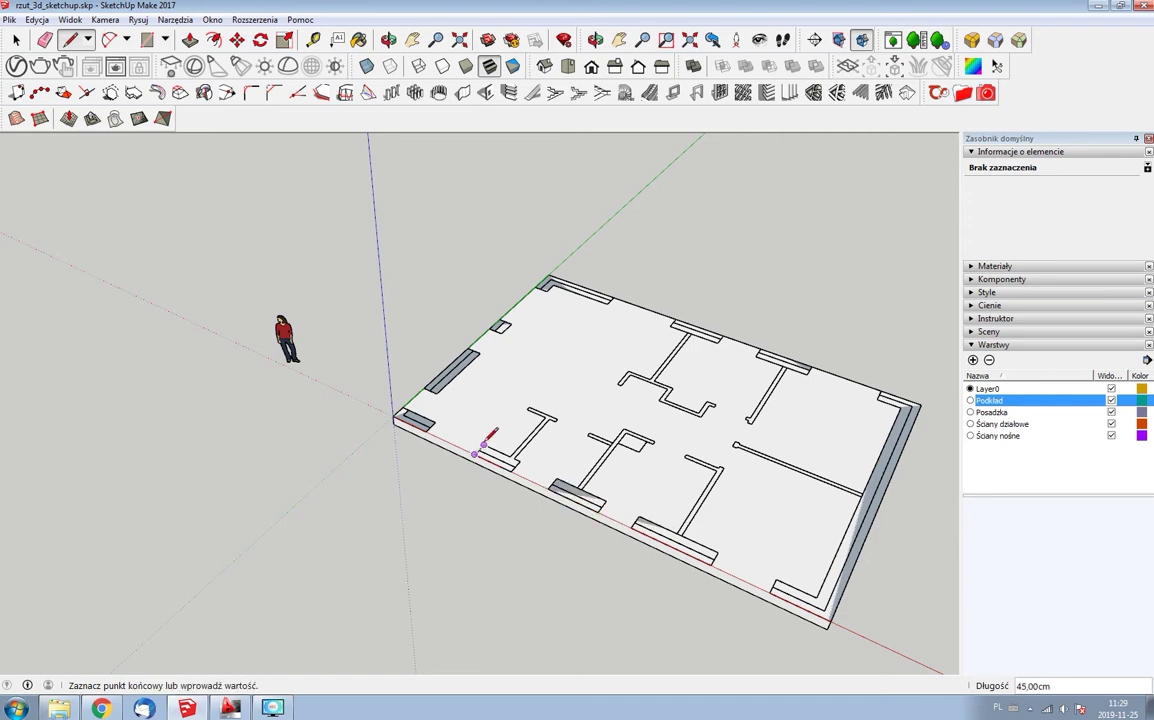
type("45")
key("Return")
- Close the bottom-left wall outline into a face and cancel the unfinished edge
left_click(476, 454)
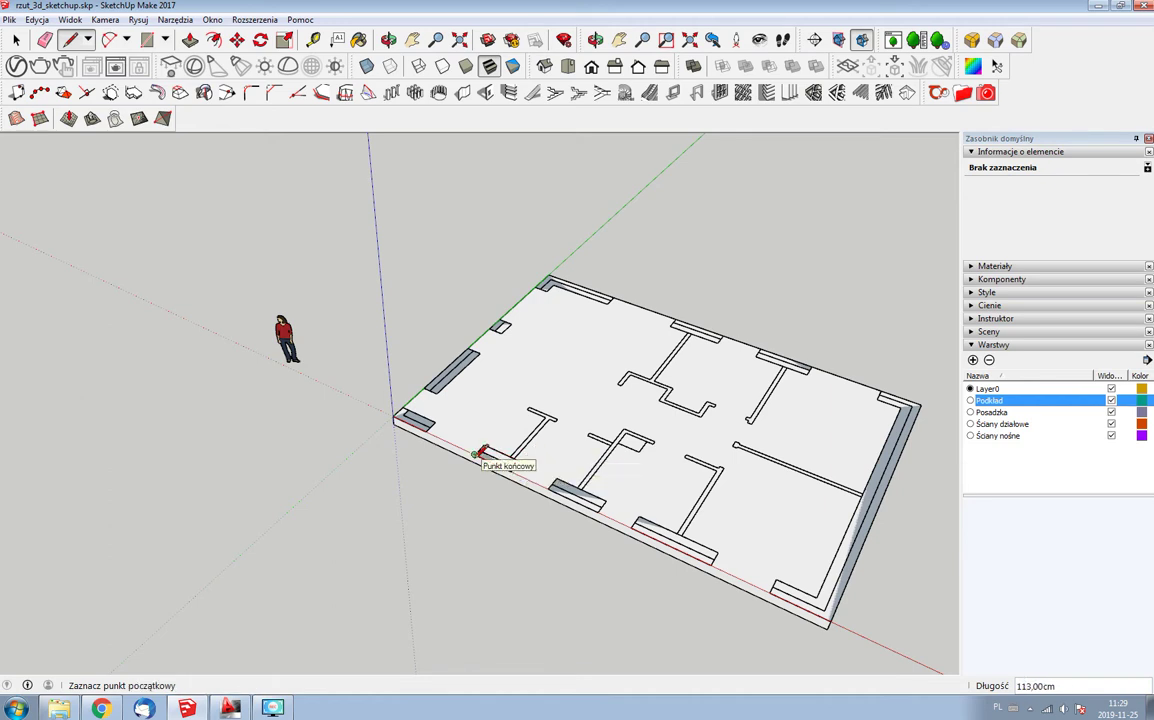
left_click(670, 325)
left_click(722, 335)
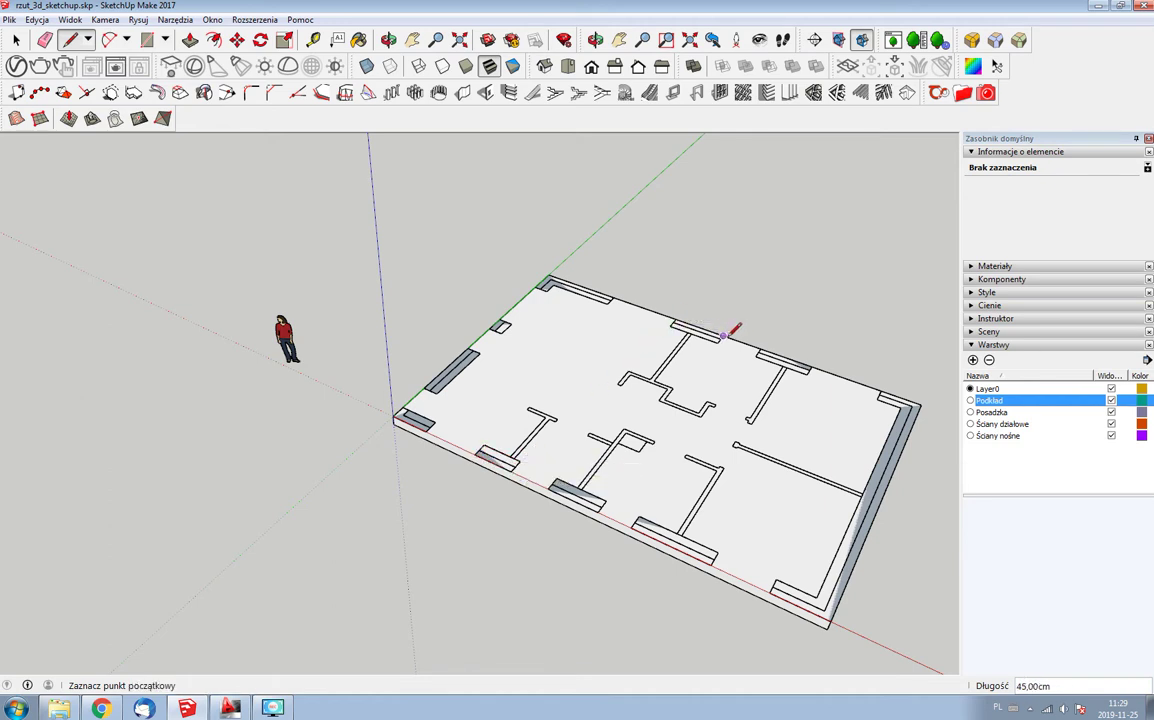
left_click(722, 335)
key("Escape")
left_click(670, 325)
key("Escape")
- Select the top-left corner wall face and edges, then clear the selection
scroll(686, 315, "up", 3)
key("space")
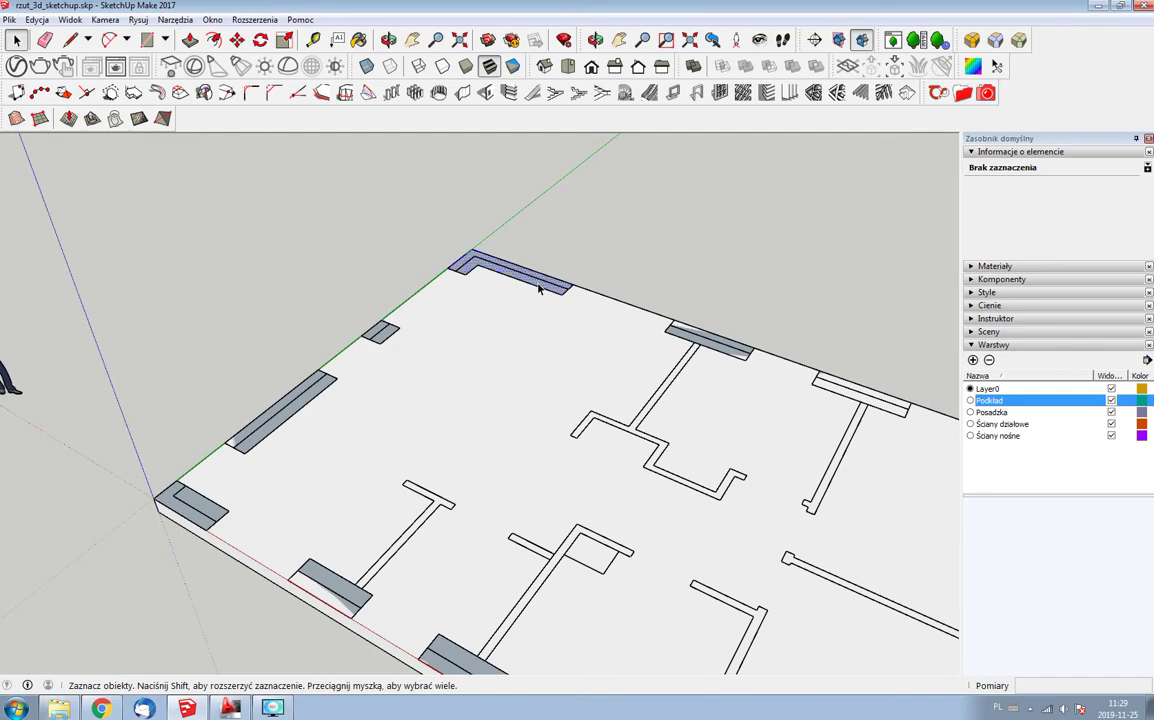
double_click(538, 287)
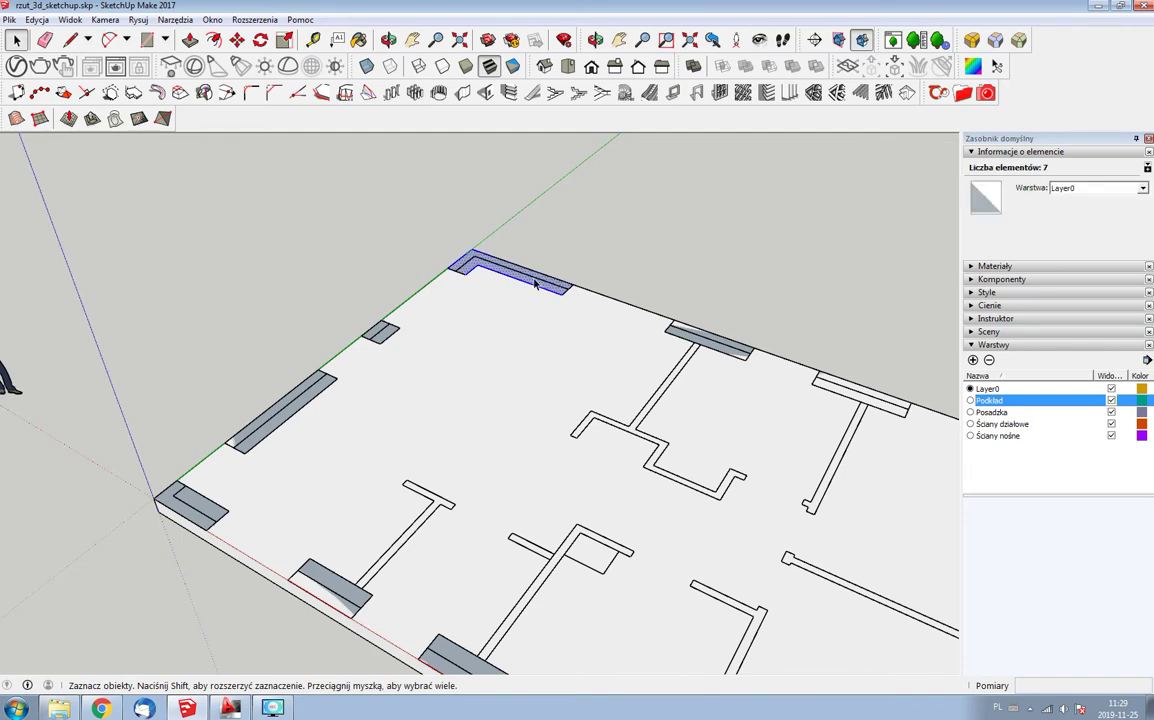
scroll(535, 285, "down", 3)
right_click(528, 288)
key("Escape")
scroll(557, 325, "down", 2)
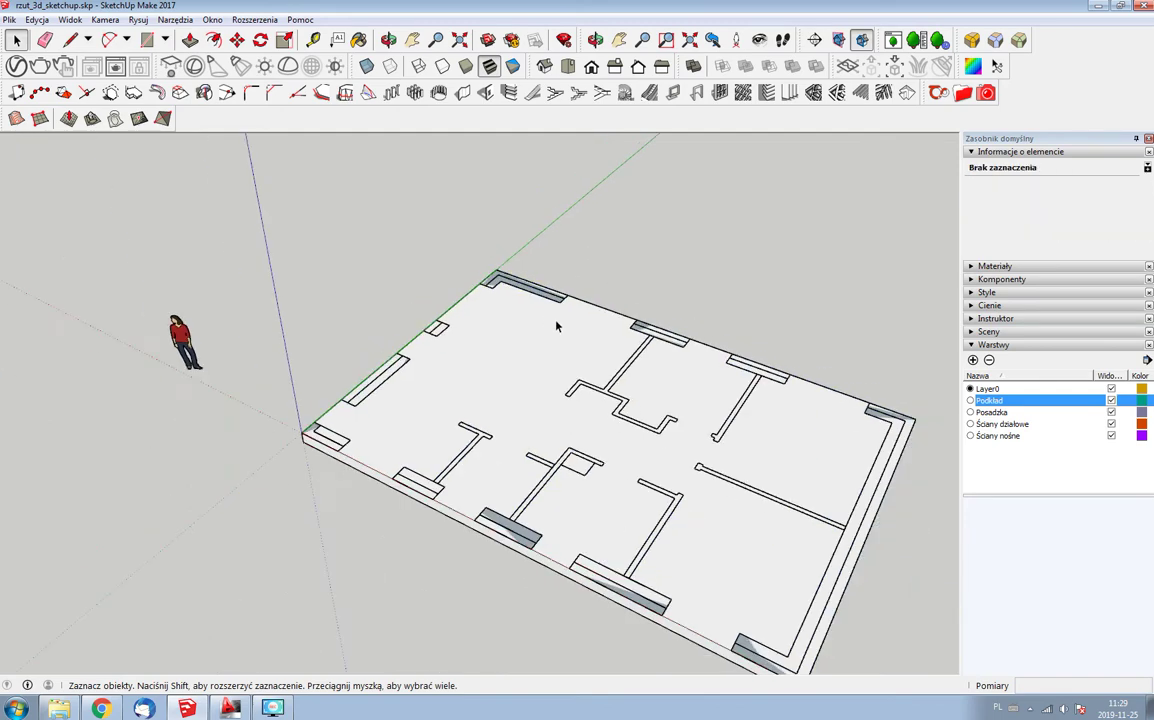
scroll(587, 264, "up", 2)
- Push/Pull the corner wall to 240 cm and raise the column, left and top-right wall strips
key("p")
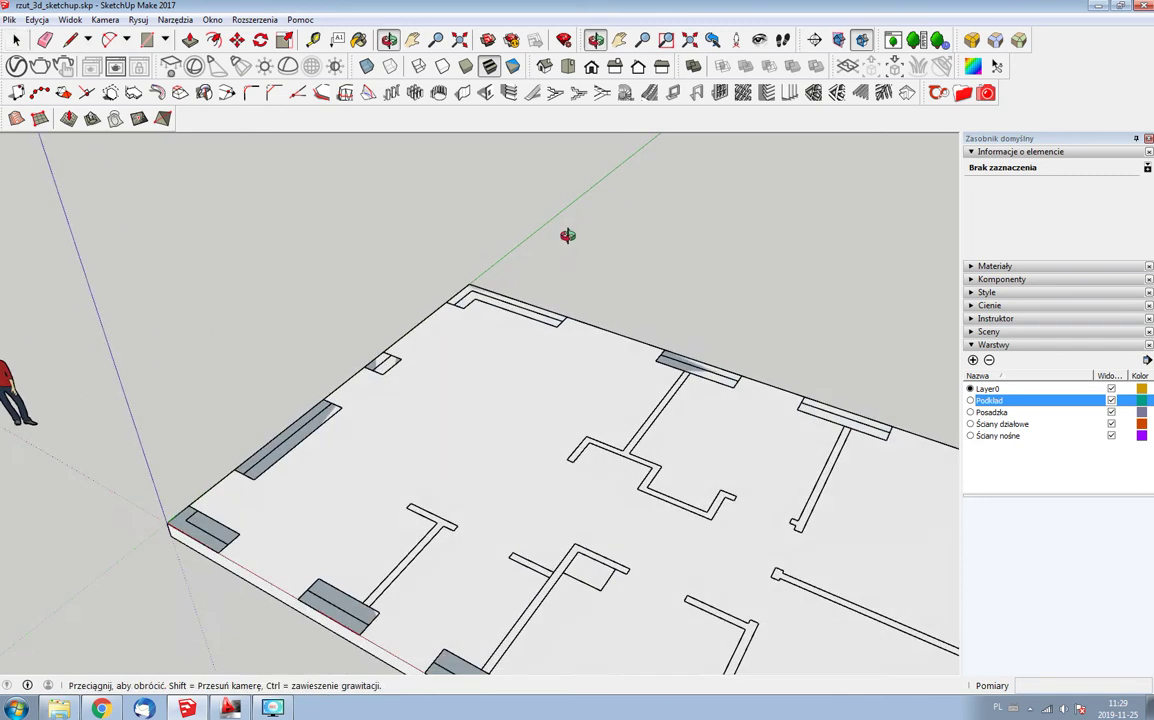
left_click_drag(532, 308, 544, 268)
type("240")
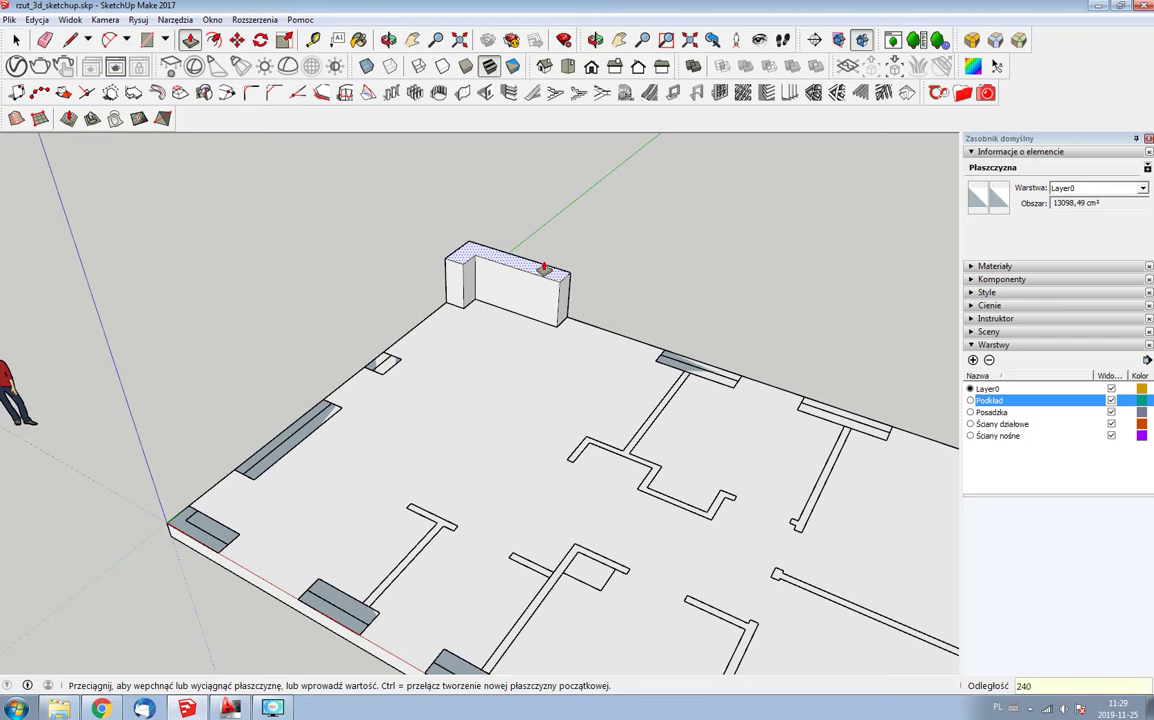
key("Return")
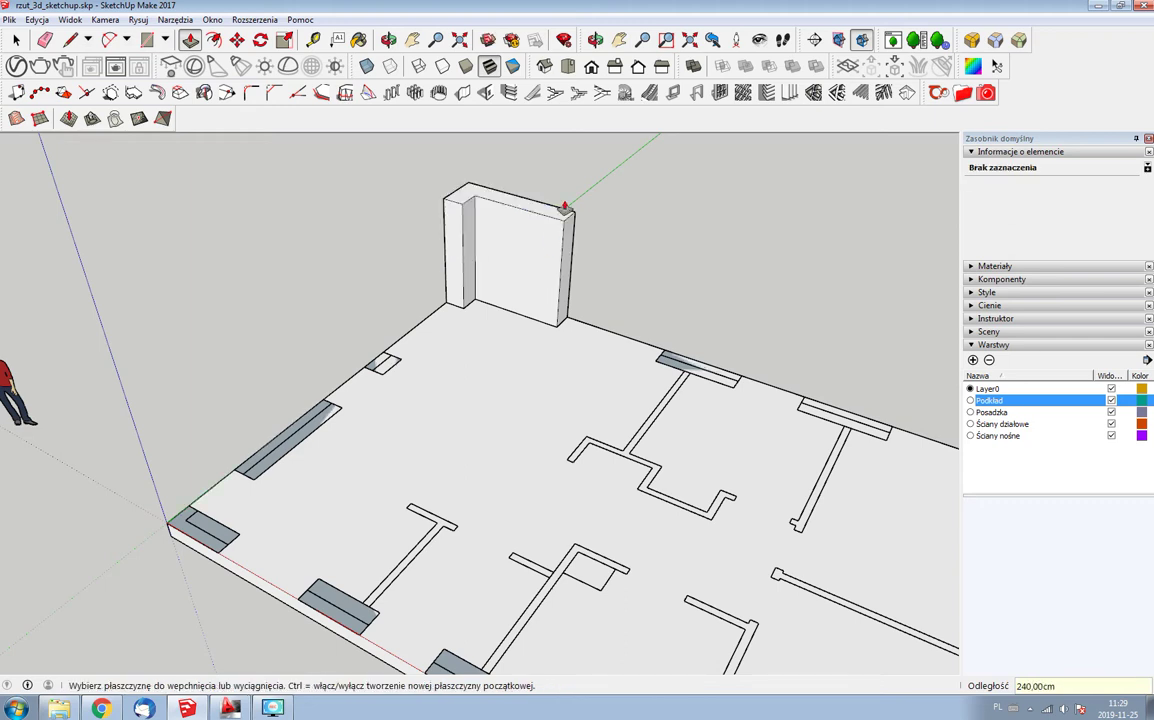
left_click_drag(562, 208, 564, 193)
left_click_drag(381, 360, 534, 205)
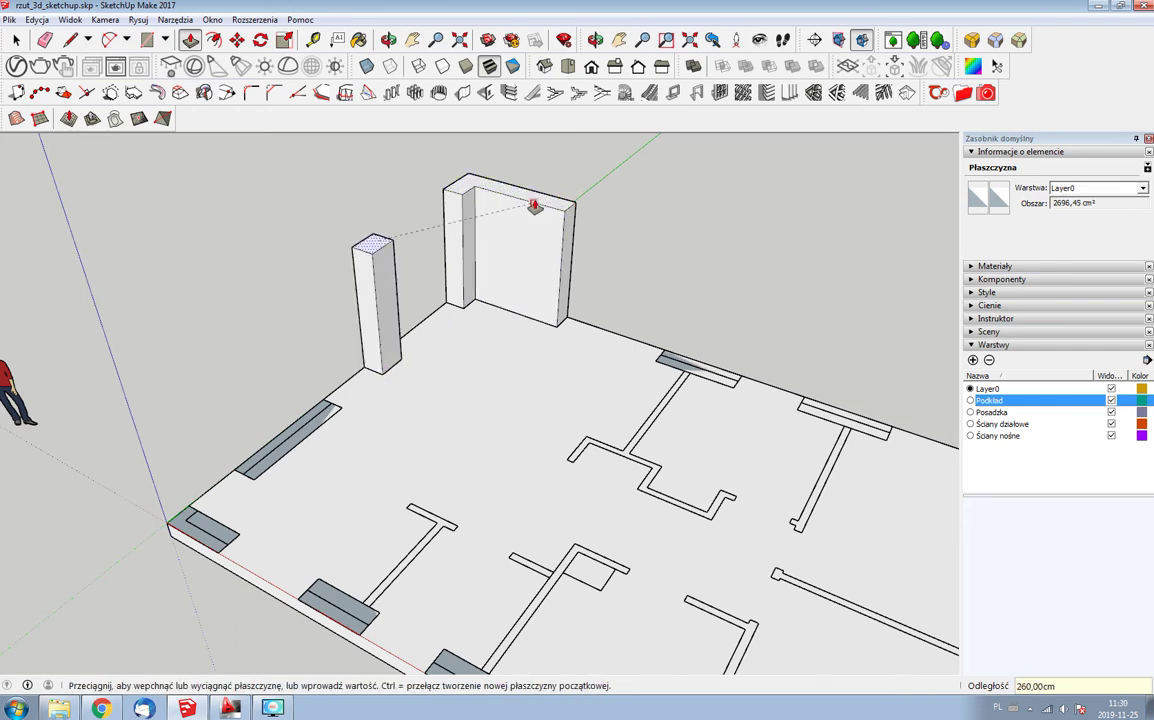
mouse_move(233, 421)
left_mouse_down()
mouse_move(384, 261)
mouse_move(380, 250)
left_mouse_up()
mouse_move(692, 372)
left_mouse_down()
mouse_move(554, 222)
mouse_move(690, 296)
left_mouse_up()
- Raise the right wall strips to 260 cm high
left_click_drag(858, 432, 767, 277)
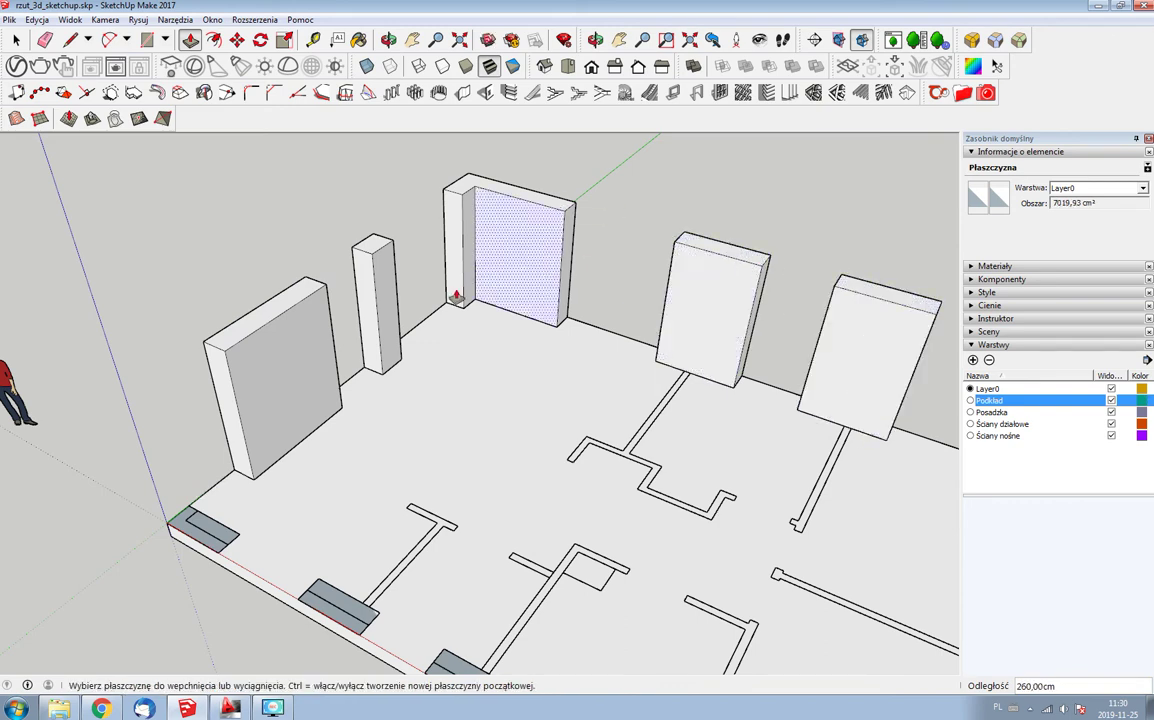
scroll(484, 296, "down", 3)
mouse_move(850, 428)
left_mouse_down()
mouse_move(843, 366)
mouse_move(786, 313)
left_mouse_up()
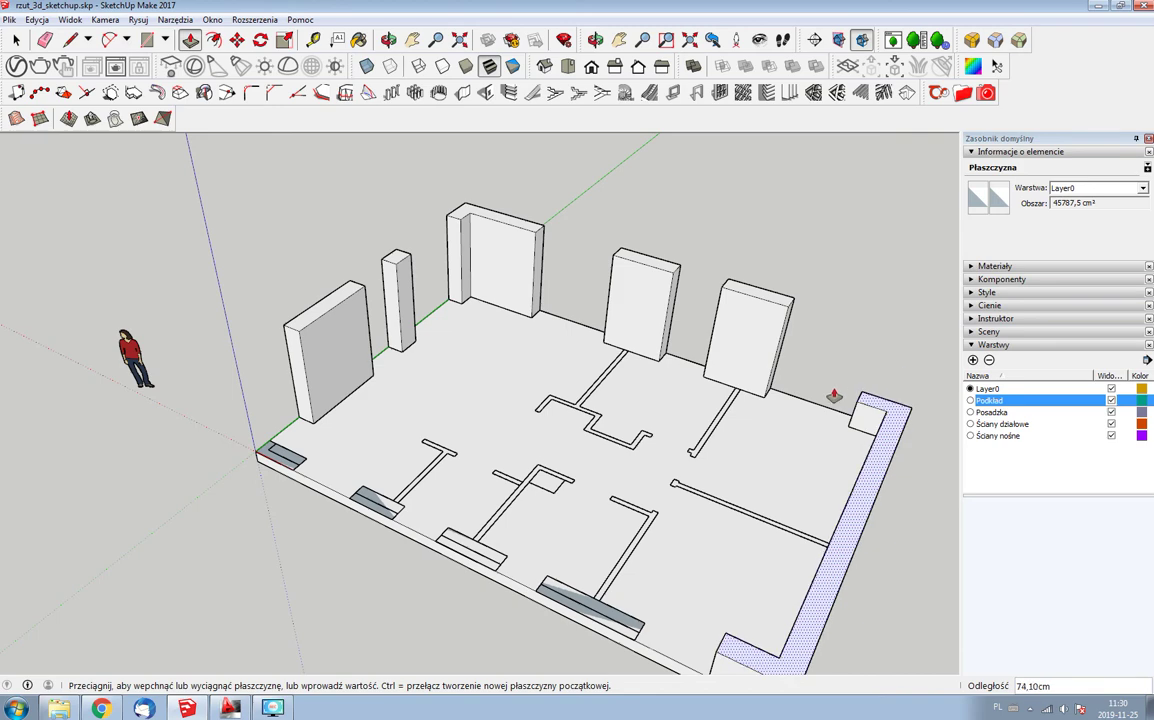
left_click(786, 313)
scroll(628, 305, "down", 3)
- Push the right L-shaped wall back down flat to 0 cm and zoom in
middle_click_drag(628, 305, 806, 362)
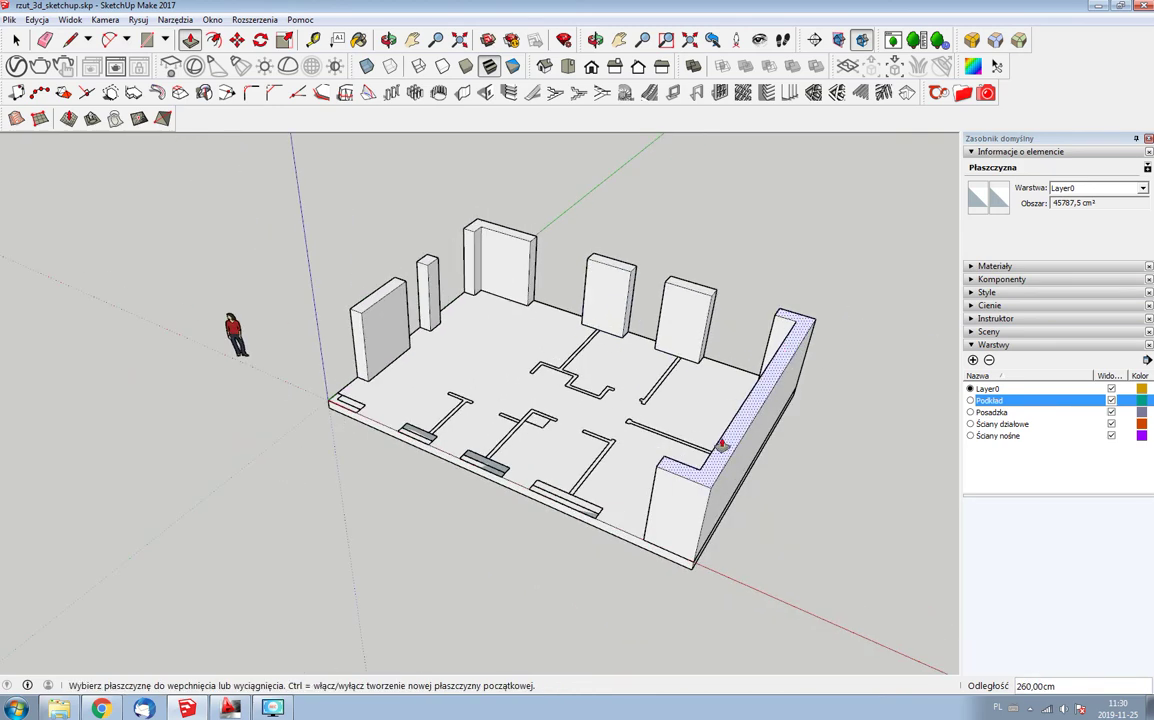
left_click_drag(806, 360, 762, 420)
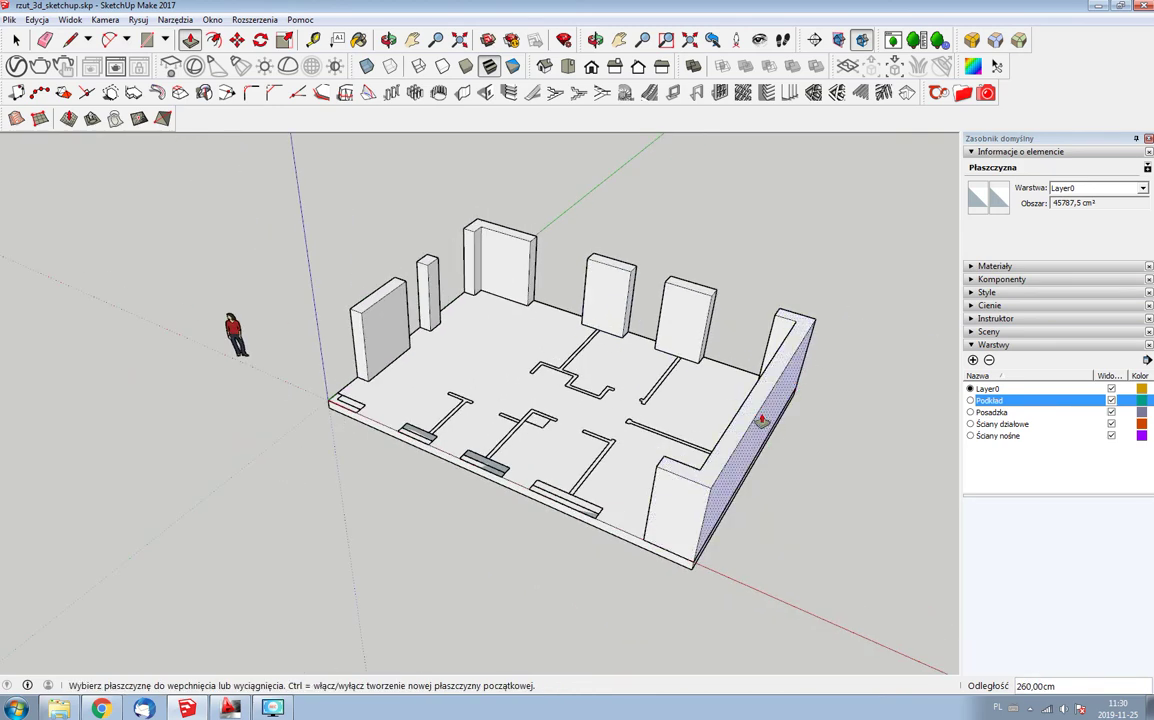
scroll(762, 420, "up", 3)
scroll(798, 388, "up", 2)
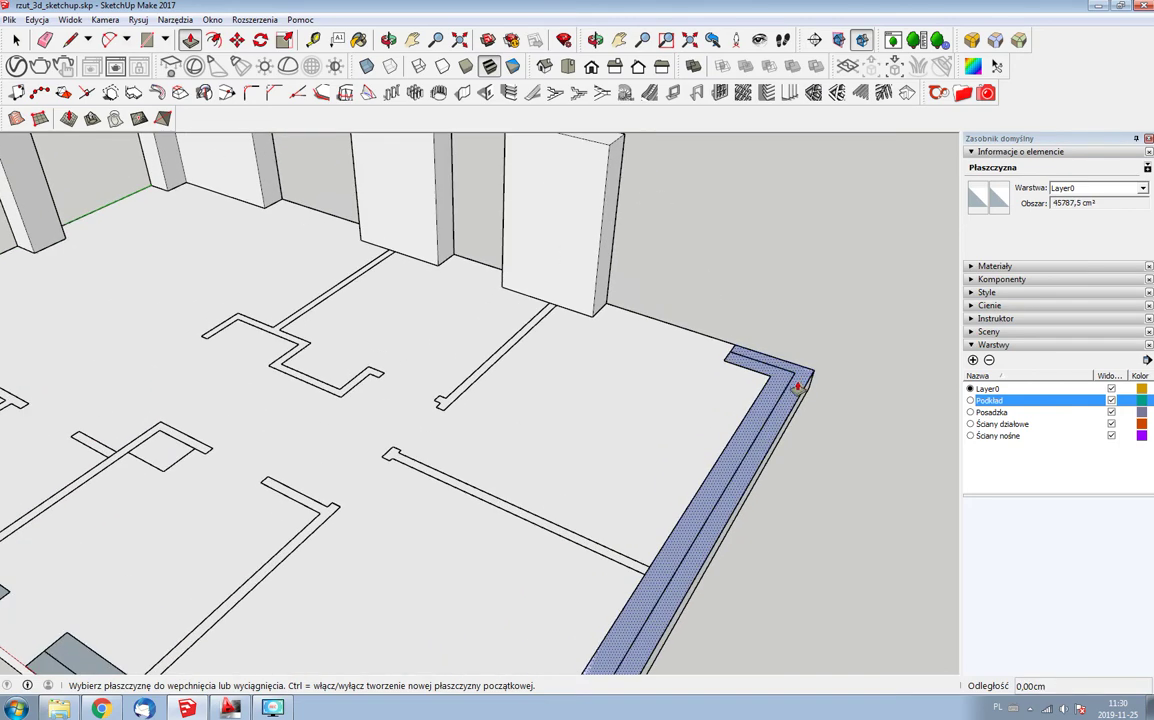
- Split off the right wall strip's corner end with a 45 cm line
key("l")
left_click(779, 380)
left_click(813, 378)
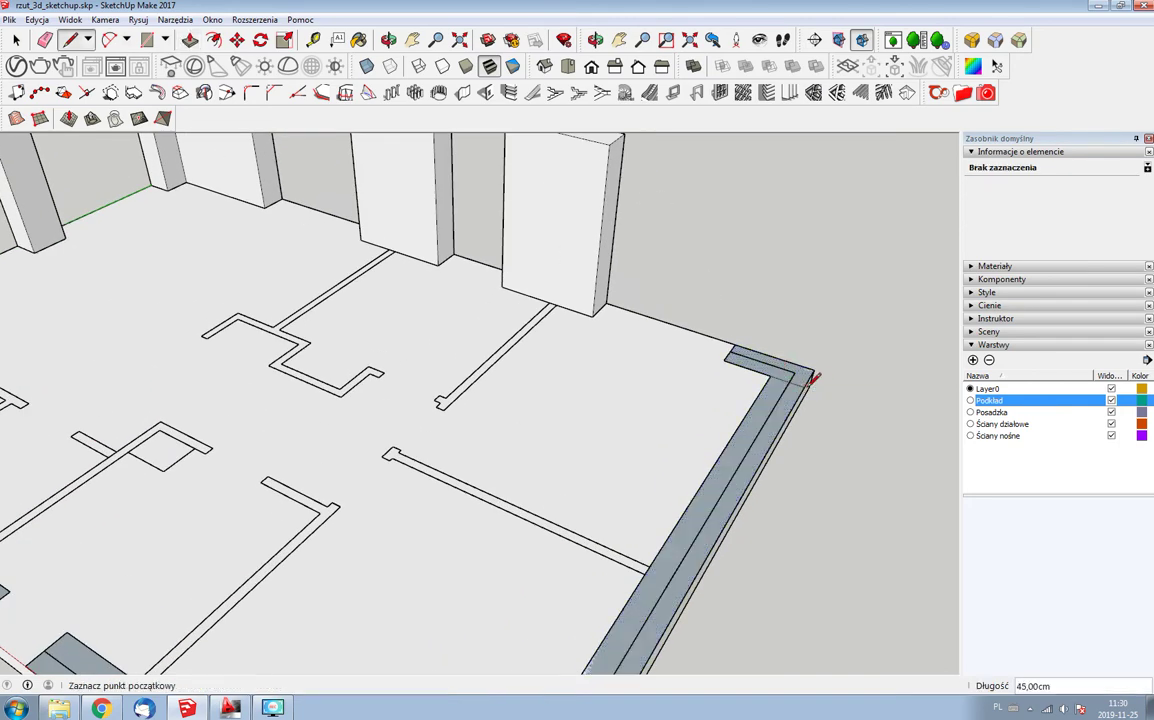
key("space")
- Reverse the orientation of the strip's end face
scroll(790, 400, "down", 3)
key("p")
left_click(795, 398)
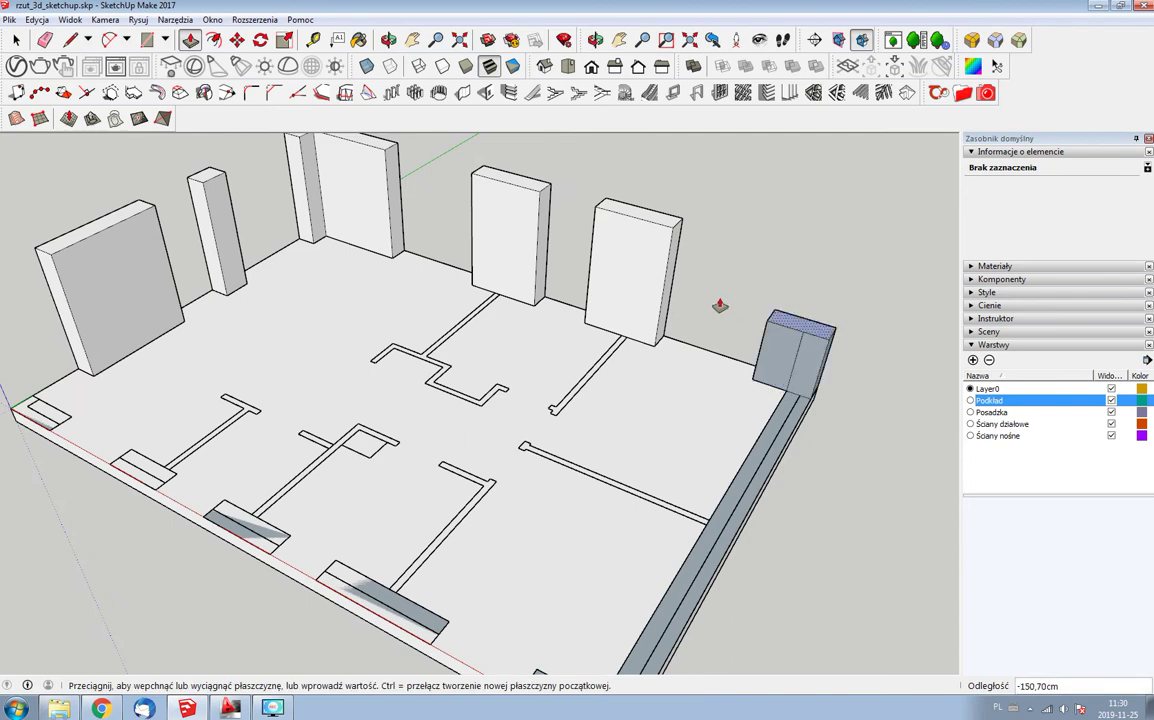
key("Escape")
right_click(797, 384)
left_click(825, 510)
right_click(773, 462)
mouse_move(831, 550)
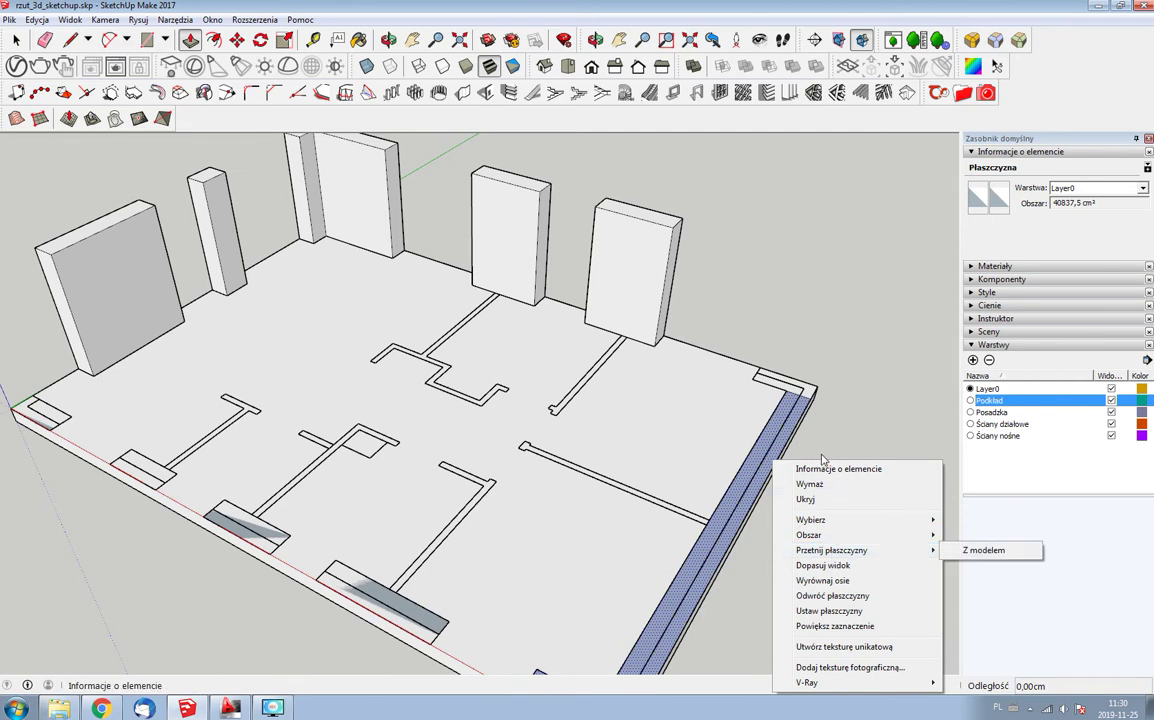
left_click(810, 594)
- Raise the end face into a 260 cm pillar matching the wall top
left_click_drag(785, 390, 675, 237)
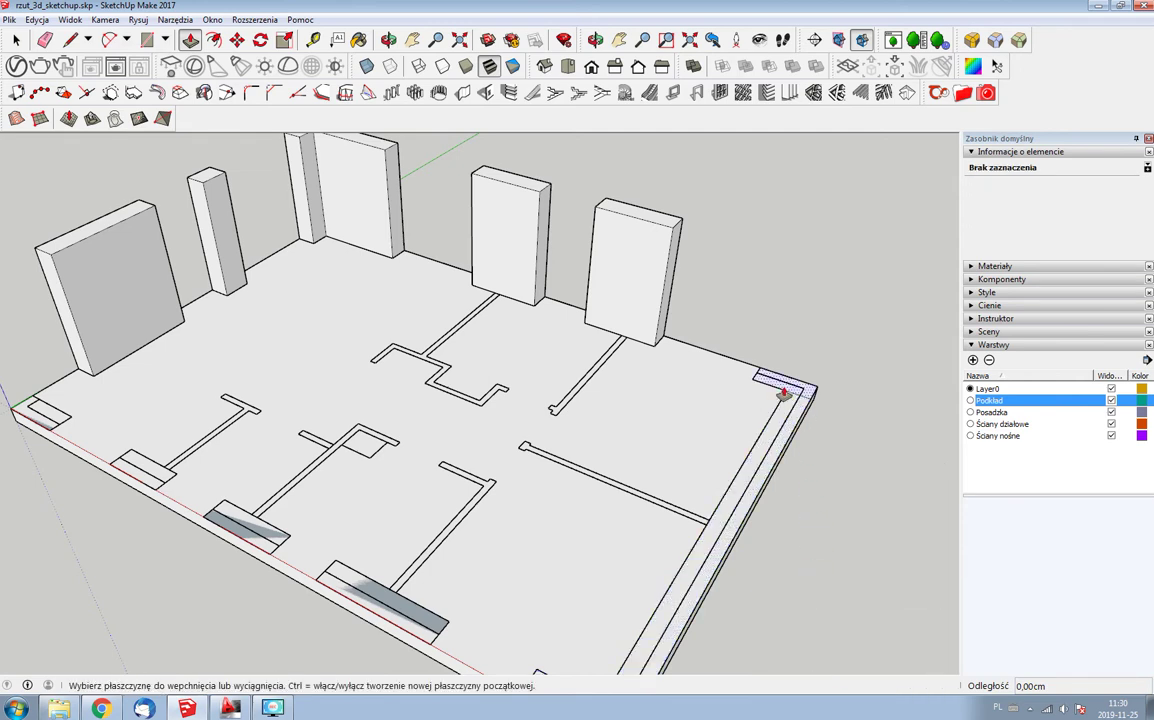
left_click(675, 237)
key("space")
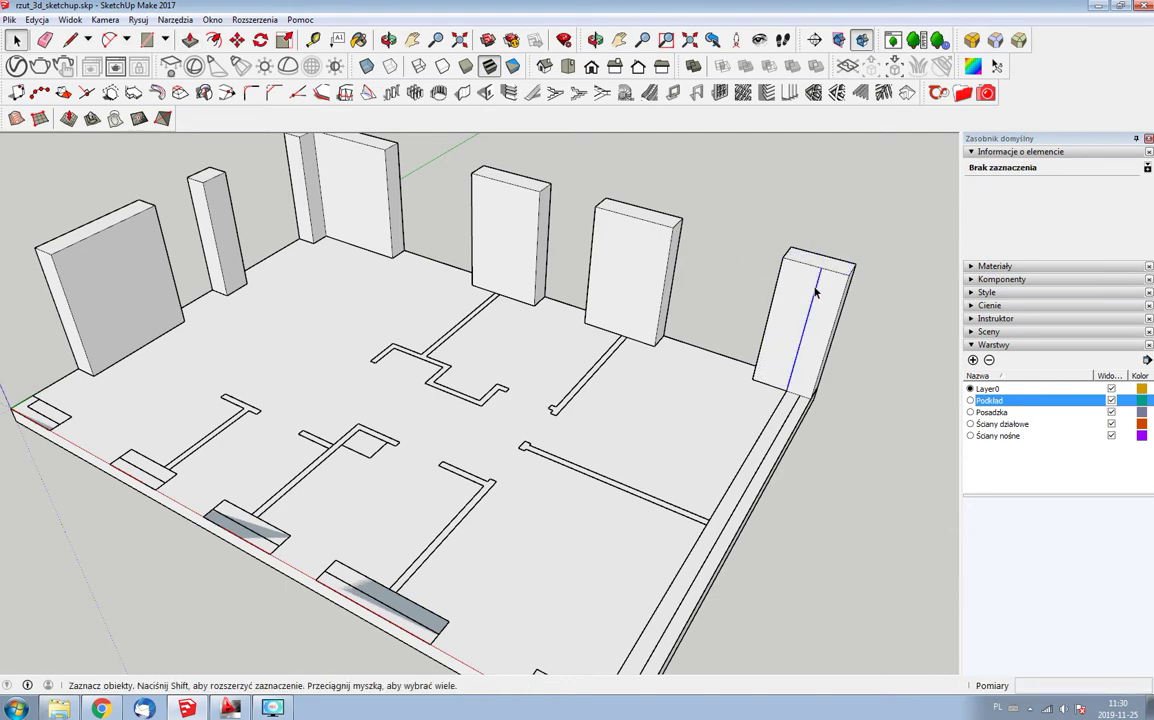
left_click(815, 290)
left_click(843, 318)
middle_click_drag(843, 318, 675, 304)
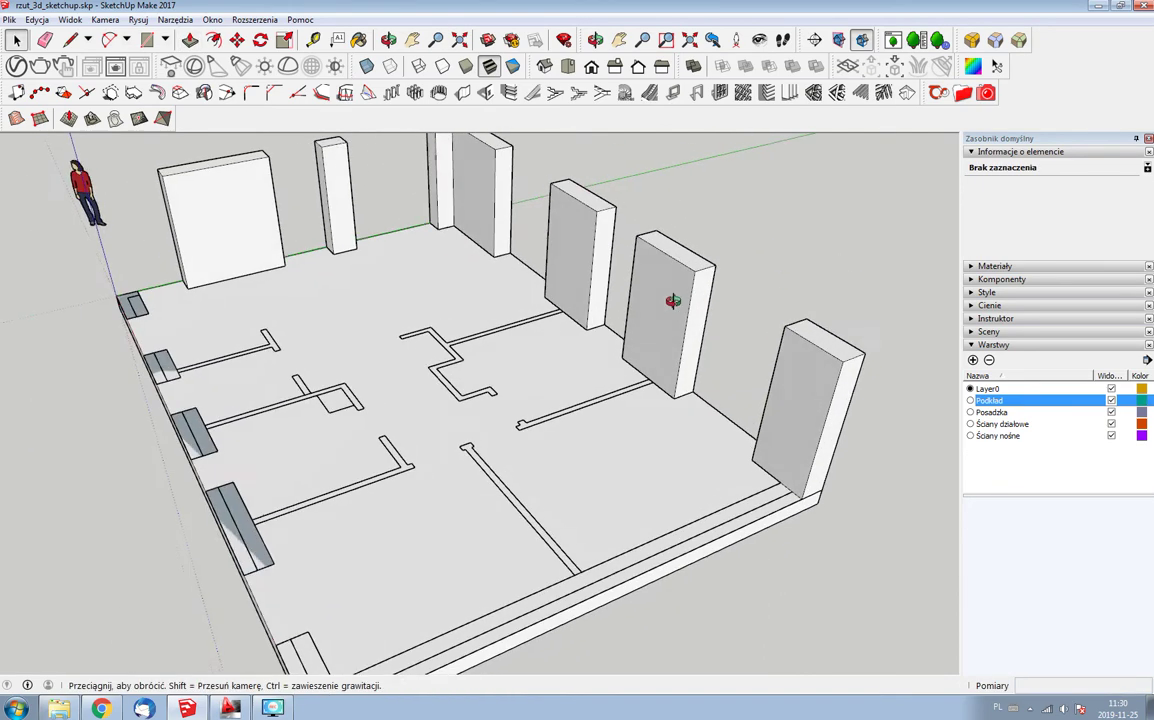
- Raise the front window strips to 120 cm, repeating the height on each strip
scroll(834, 439, "down", 3)
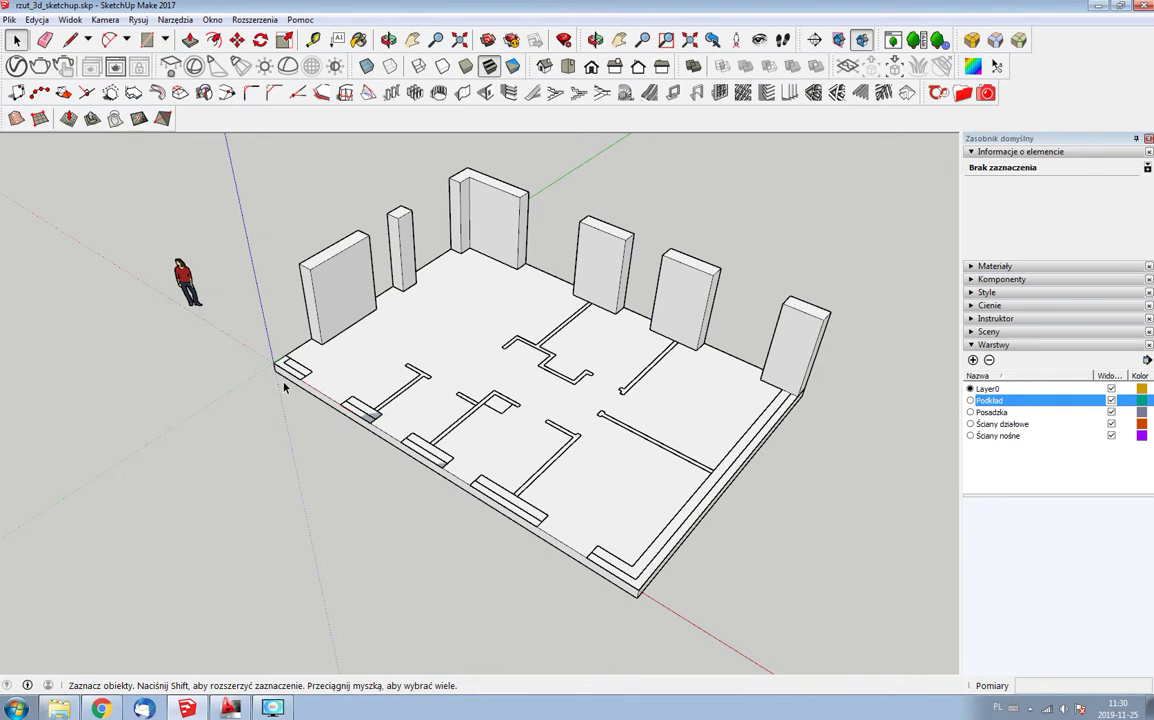
key("o")
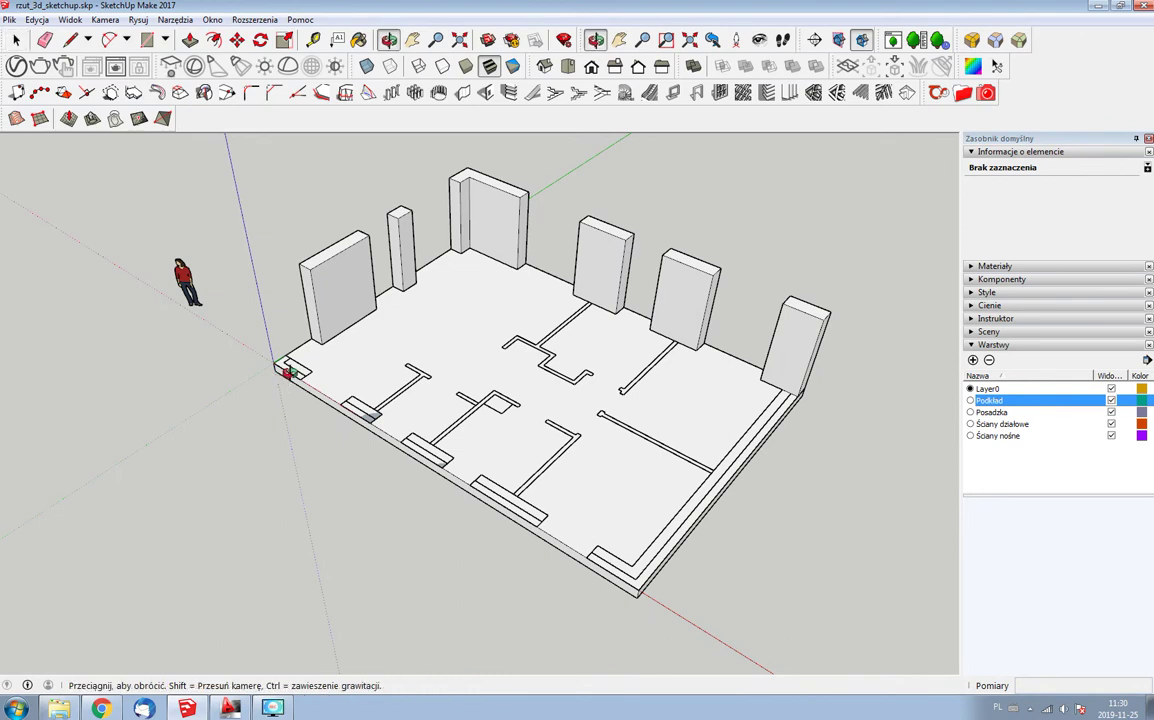
key("space")
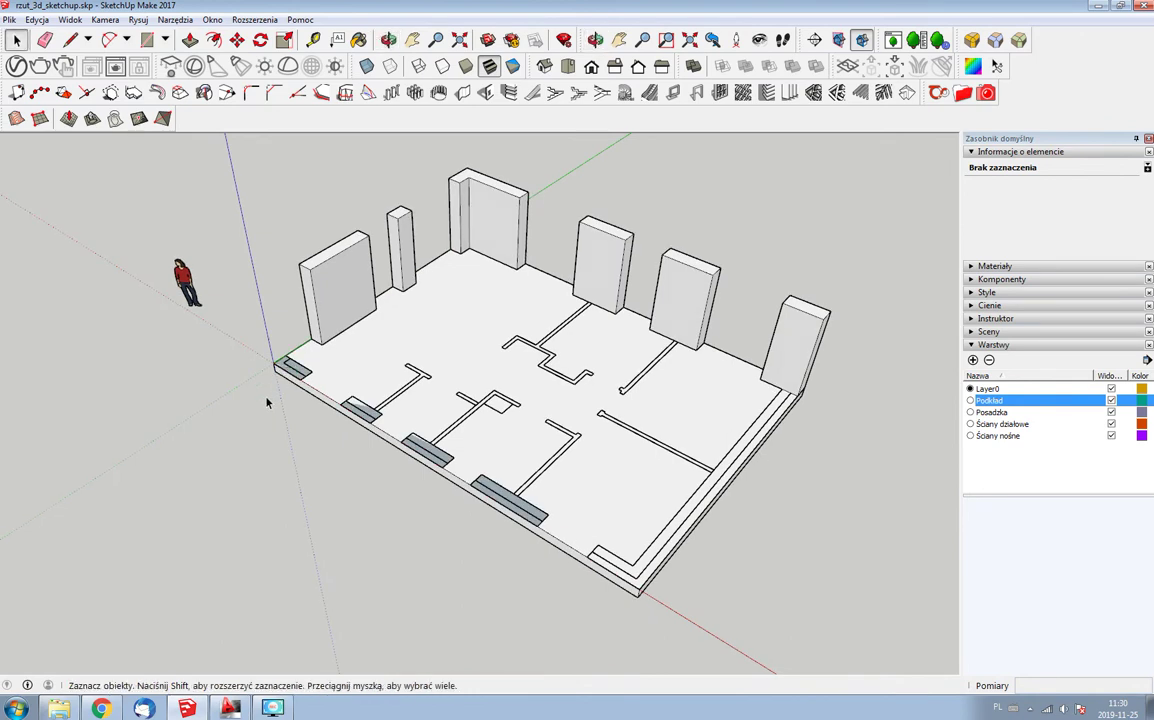
key("p")
left_click(291, 372)
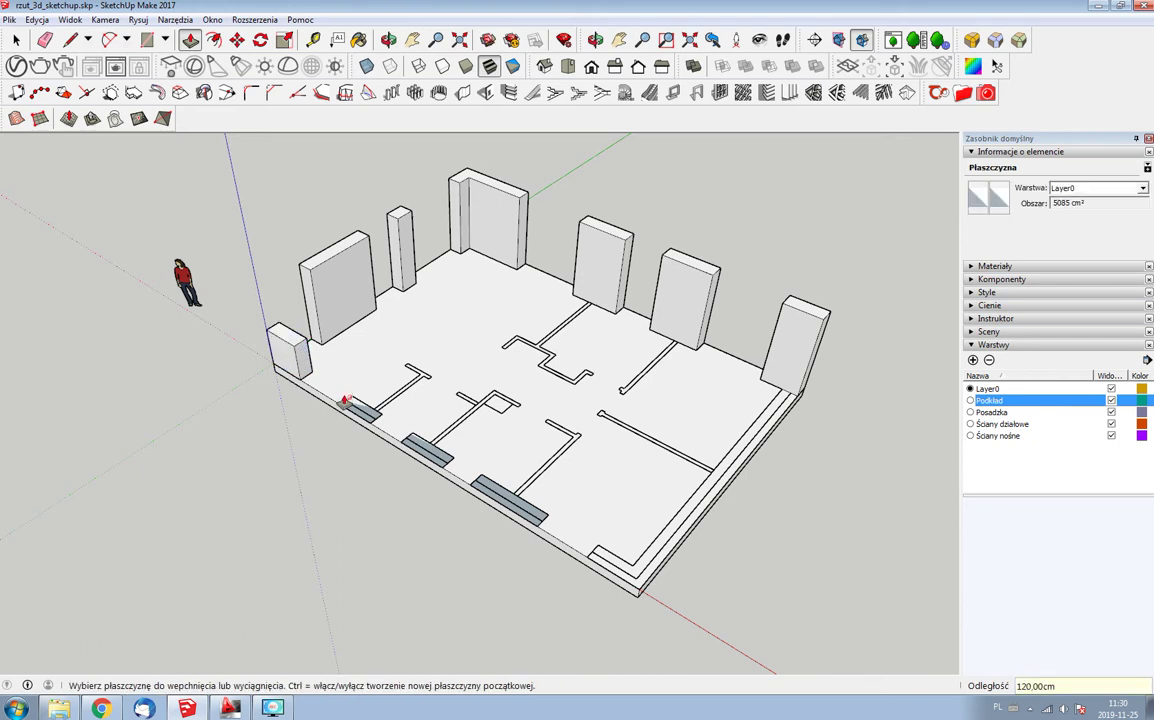
left_click(342, 404)
type("120")
key("Return")
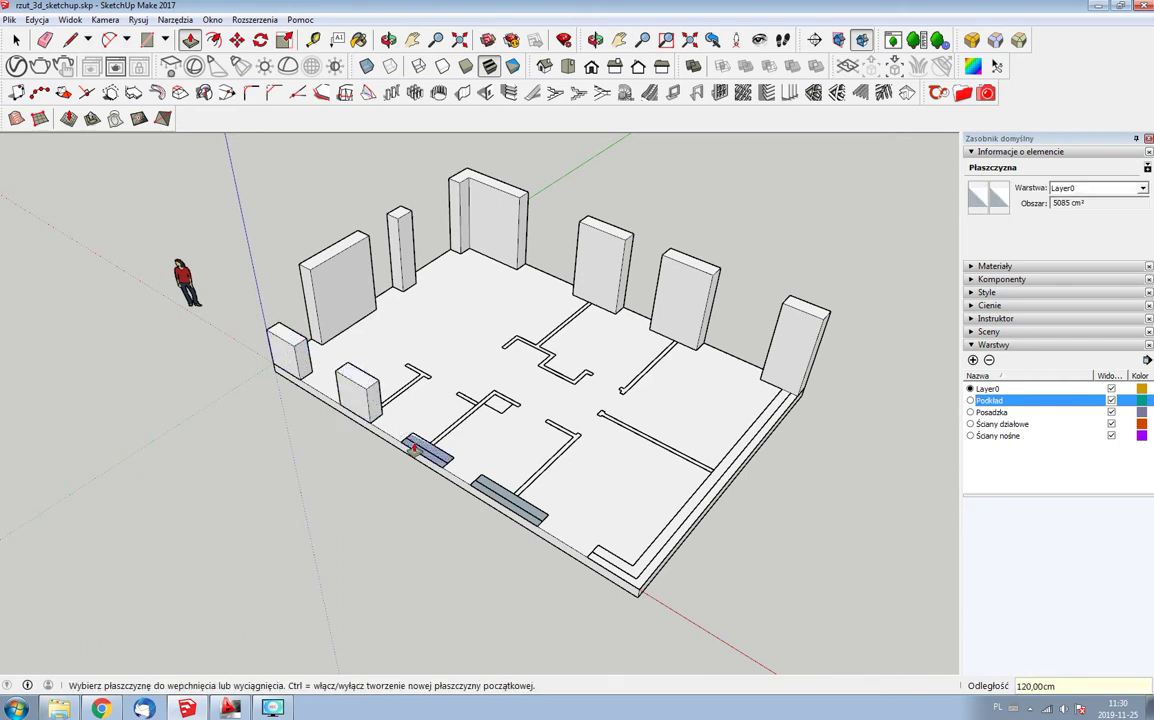
double_click(425, 450)
double_click(488, 495)
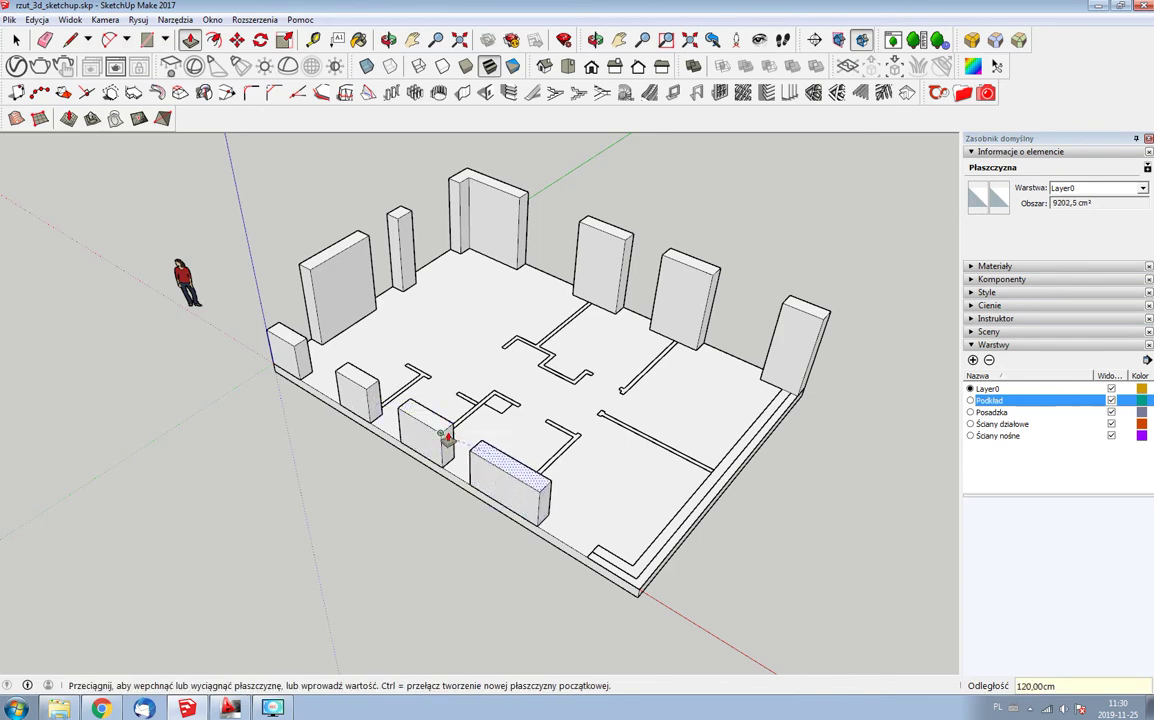
- Extrude the right L-shaped strip to the same 120 cm height
left_click(620, 573)
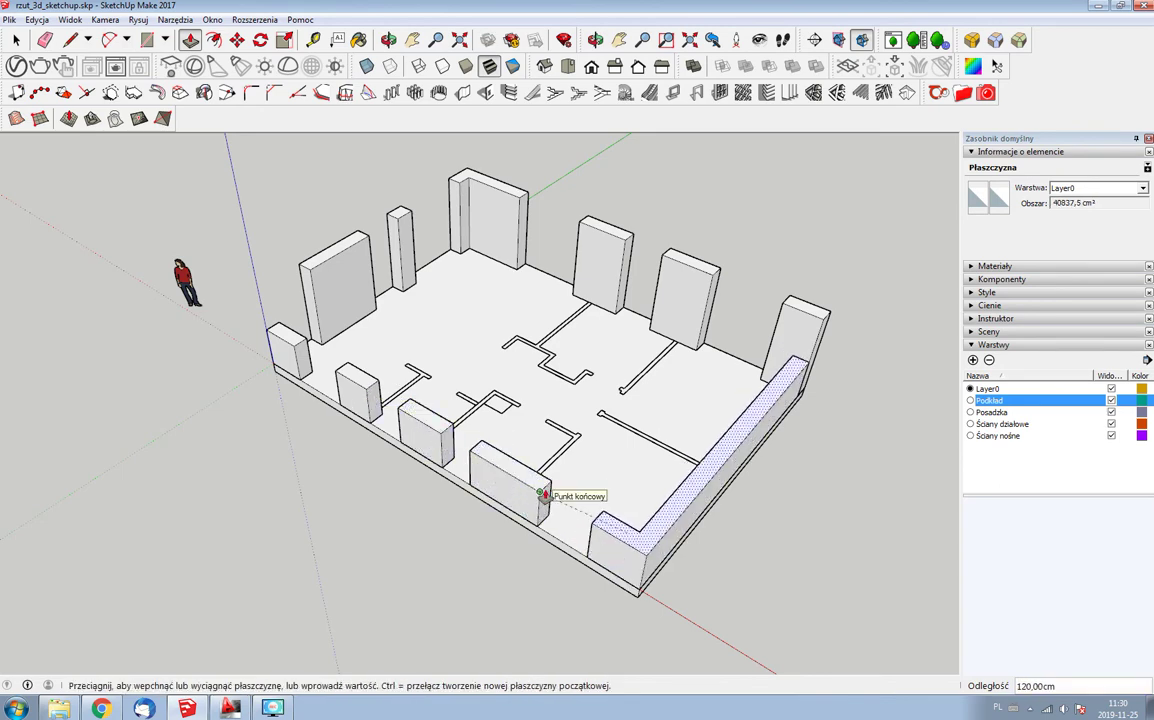
left_click(546, 490)
key("space")
mouse_move(546, 490)
middle_mouse_down()
mouse_move(767, 514)
mouse_move(577, 458)
middle_mouse_up()
- Look over the new low walls, then bring the browser's floor plan to the front
scroll(500, 410, "down", 3)
scroll(500, 370, "up", 3)
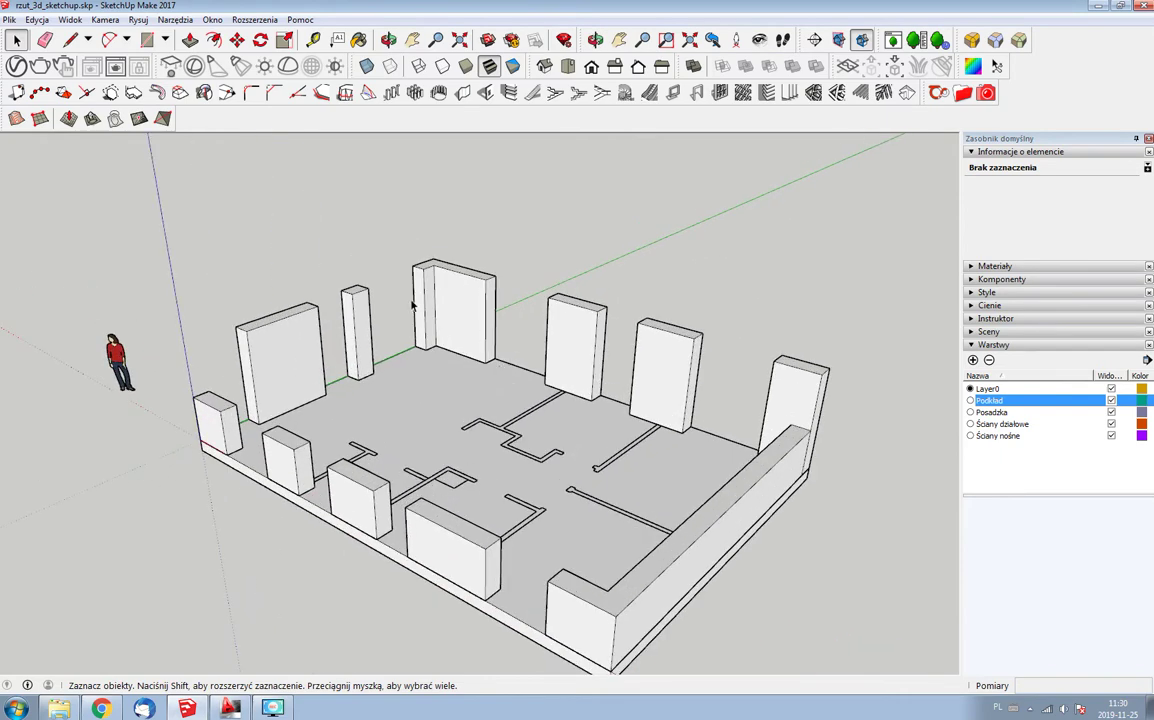
scroll(328, 345, "up", 1)
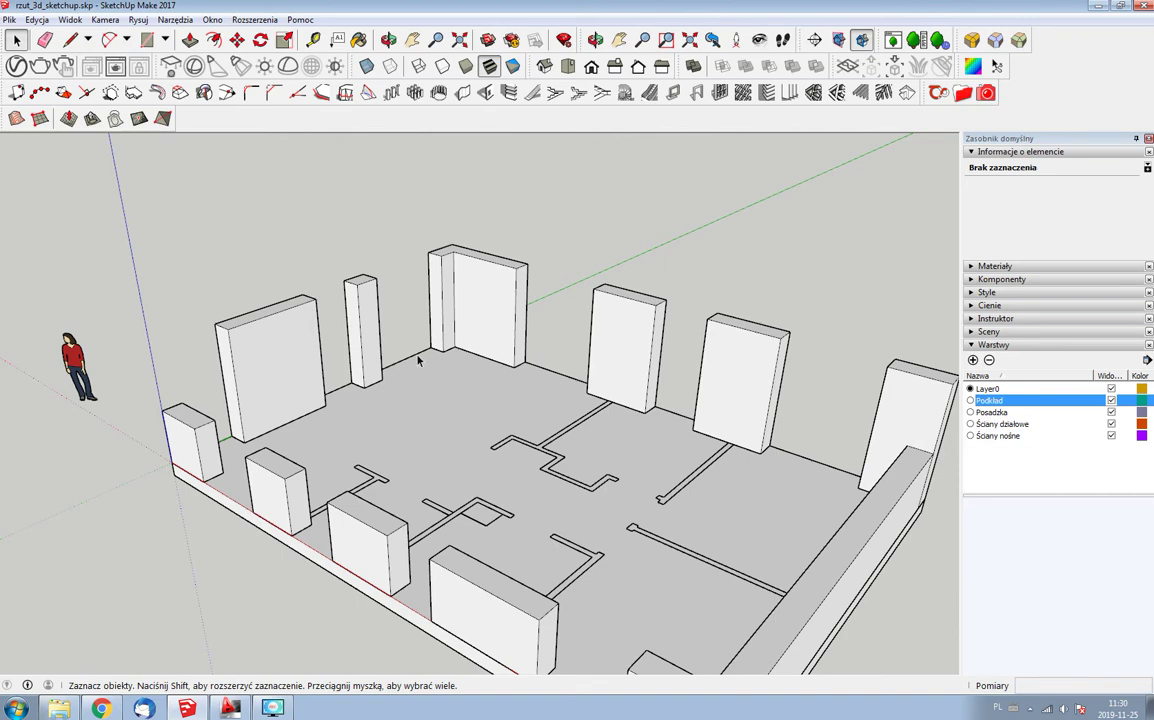
middle_click_drag(419, 361, 443, 322)
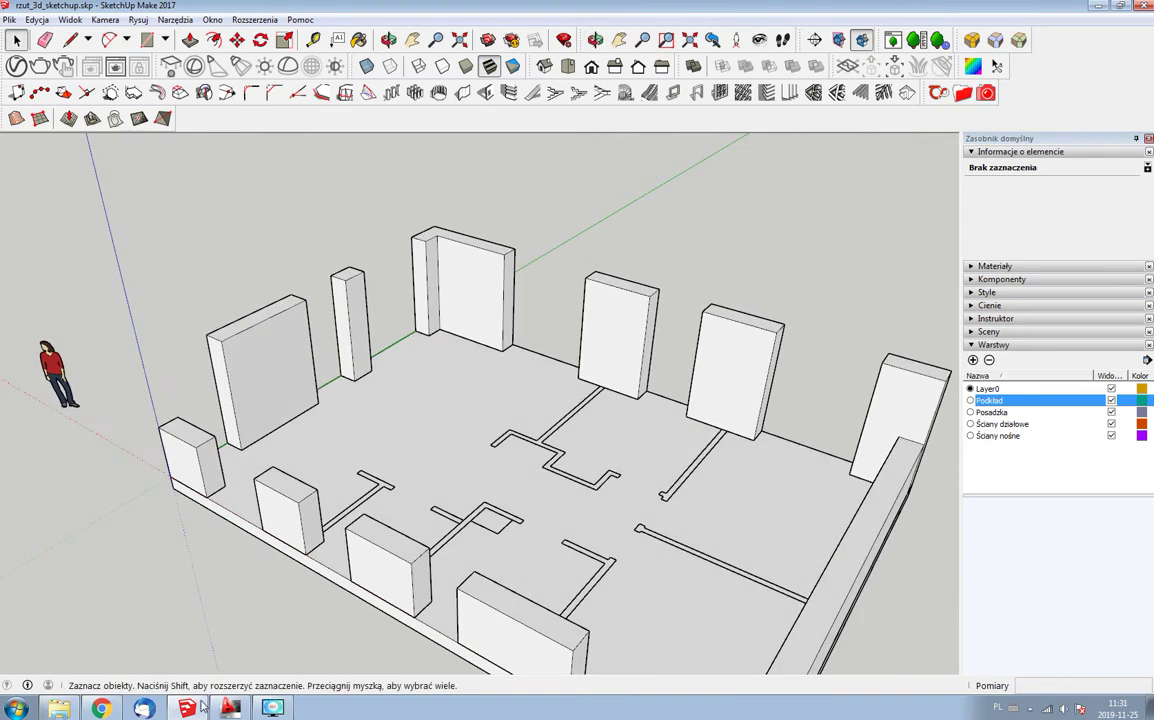
left_click(108, 707)
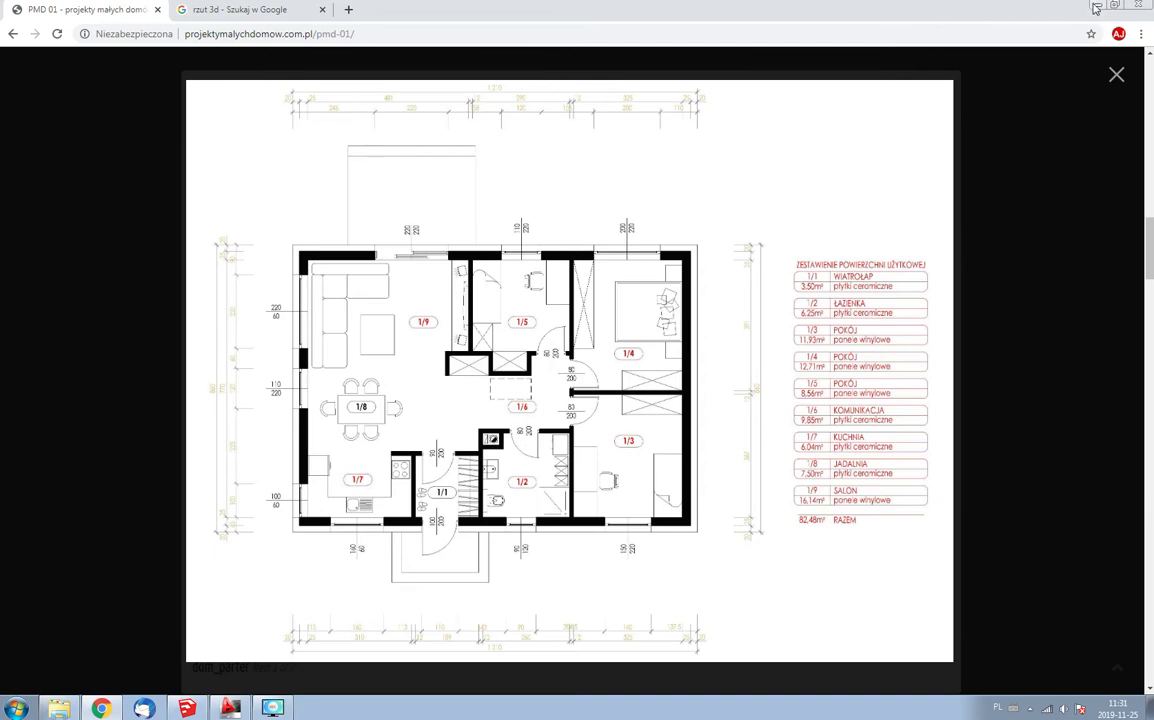
left_click(186, 708)
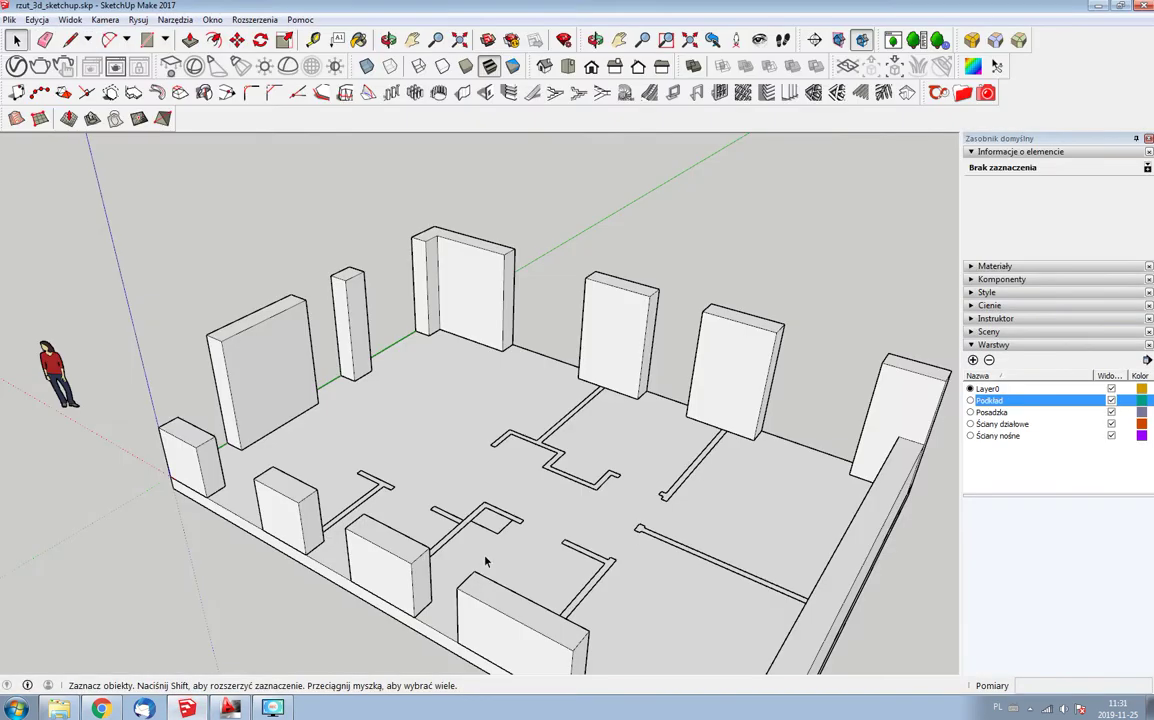
- Hide the Podkład plan and Posadzka slab layers
scroll(435, 396, "down", 3)
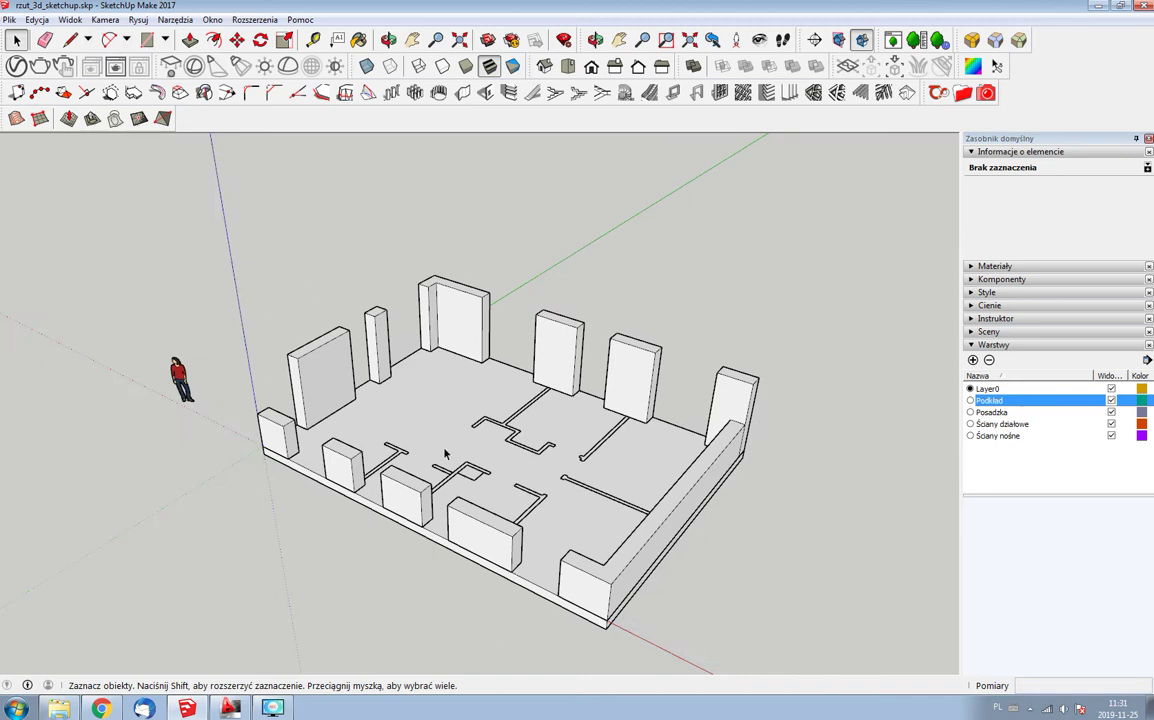
left_click(1111, 401)
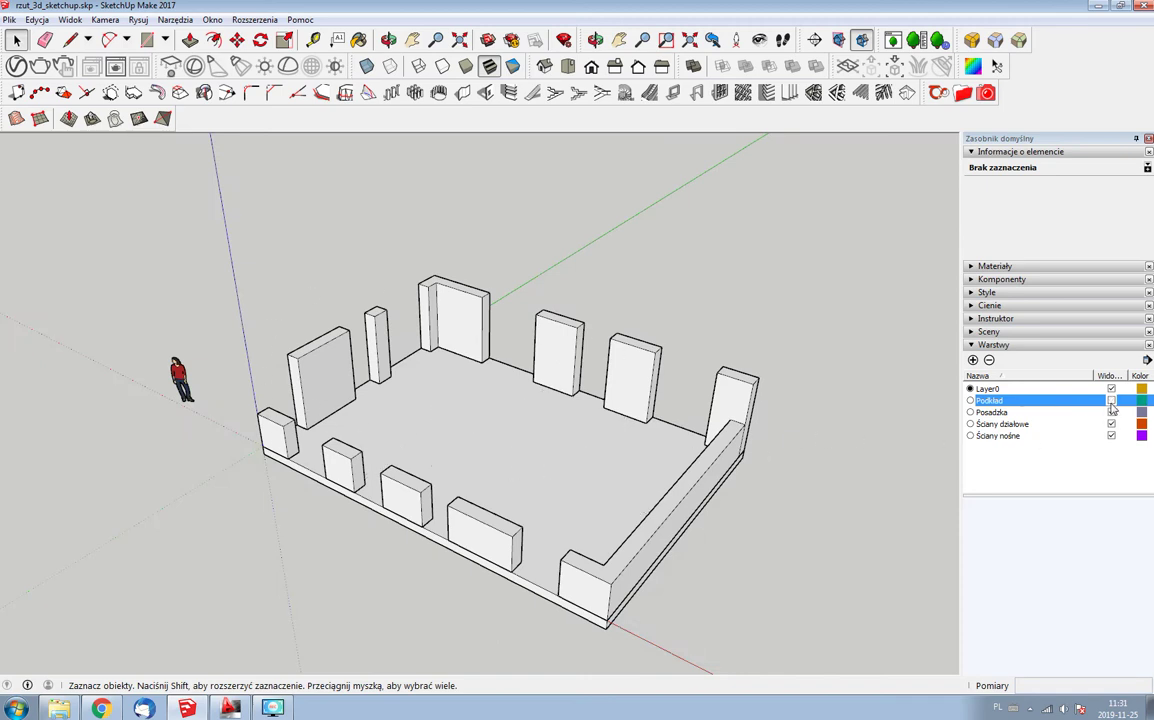
left_click(1111, 412)
- Select all the wall blocks and make them one group
mouse_move(752, 438)
middle_mouse_down()
mouse_move(747, 420)
mouse_move(758, 428)
mouse_move(558, 393)
middle_mouse_up()
scroll(558, 393, "down", 2)
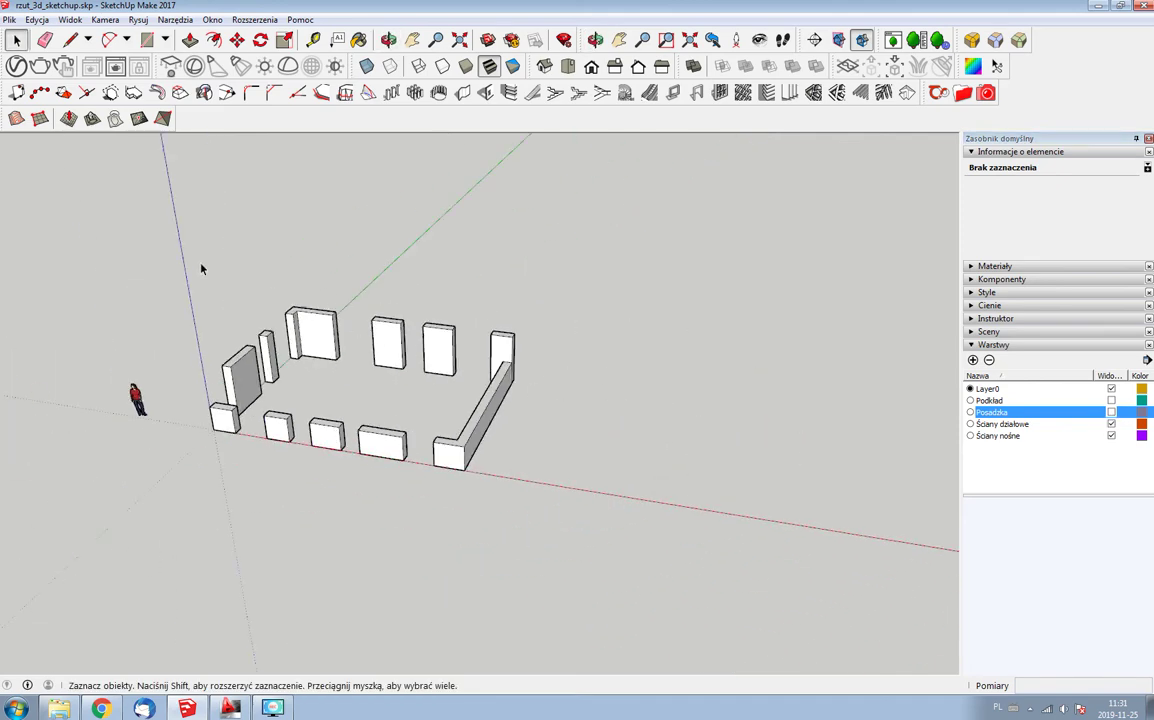
left_click_drag(180, 260, 525, 480)
right_click(471, 456)
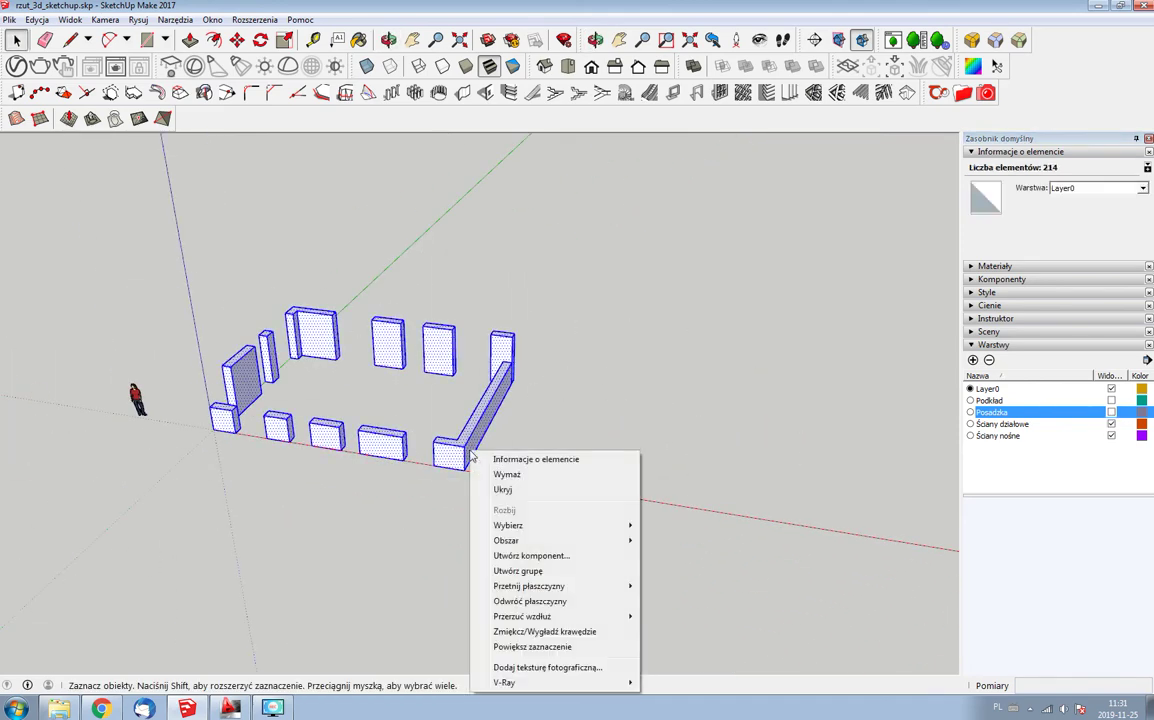
left_click(520, 571)
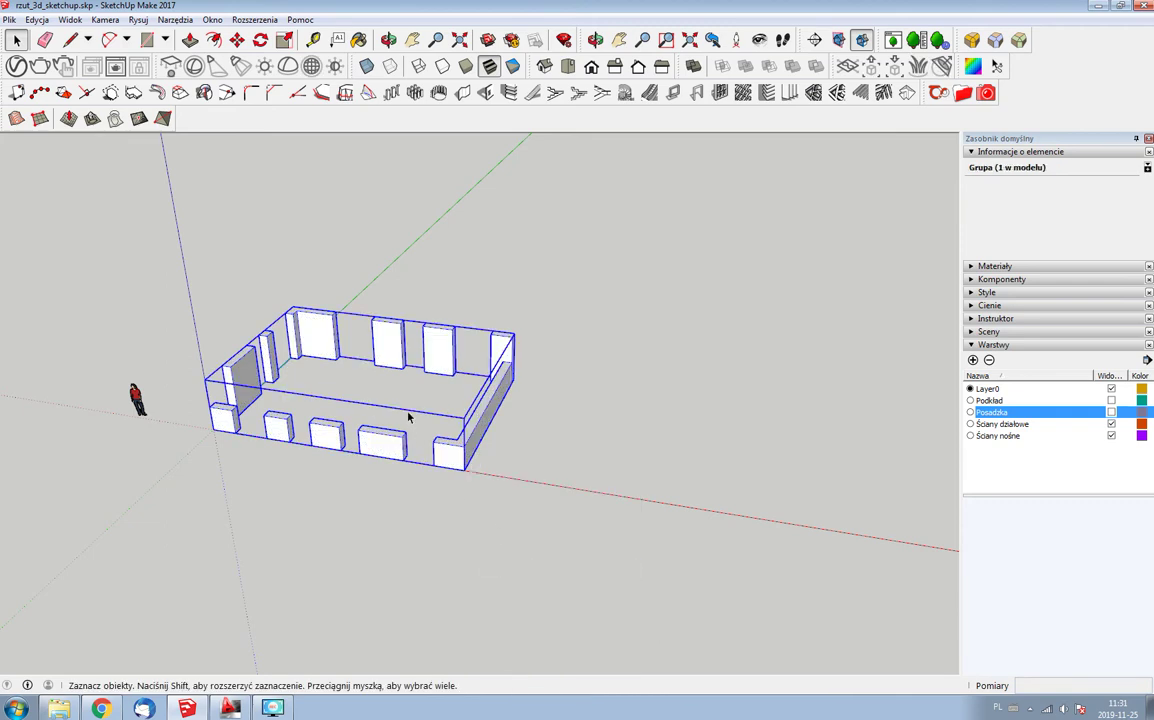
- Assign the wall group to the Ściany nośne layer
scroll(228, 360, "up", 1)
scroll(291, 381, "up", 2)
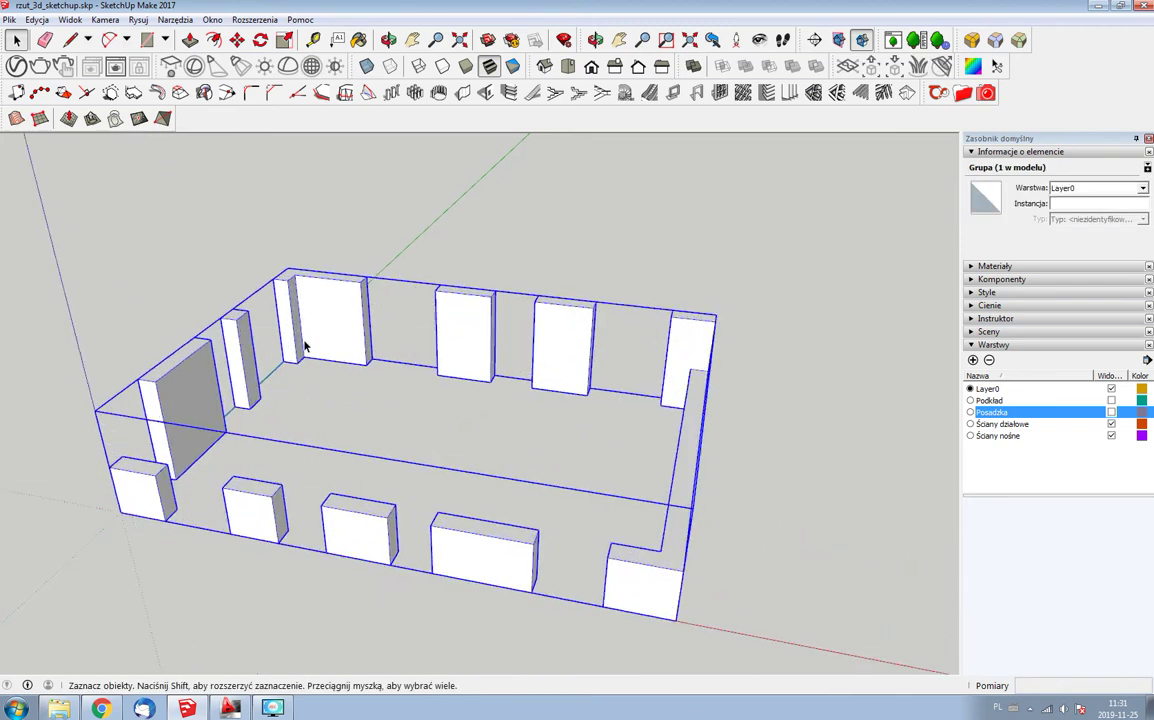
scroll(304, 348, "down", 2)
left_click(1104, 189)
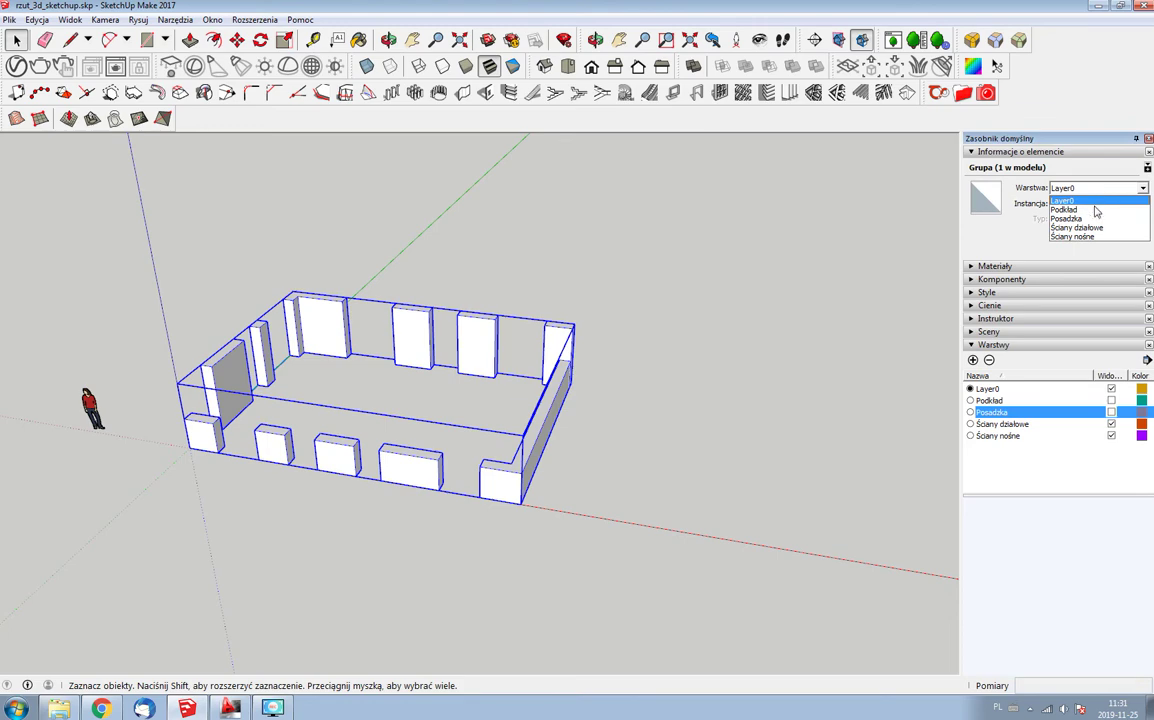
left_click(1075, 237)
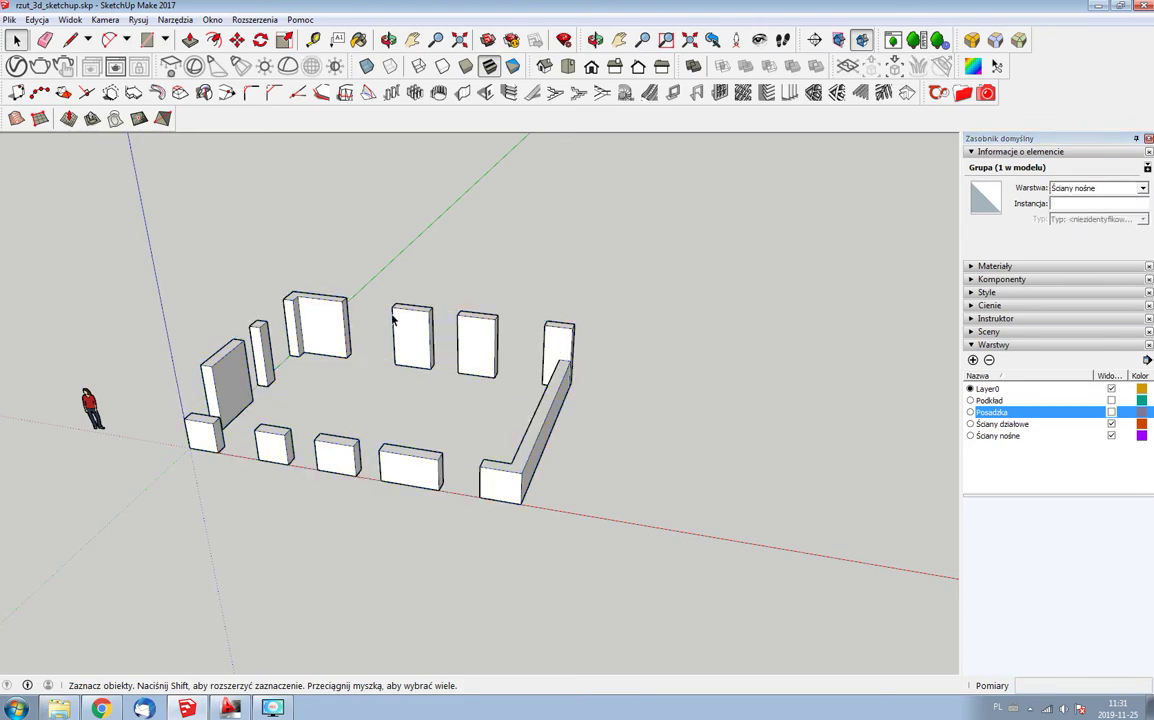
left_click(621, 412)
- Tick the Posadzka and Podkład layers visible again in the Warstwy tray
mouse_move(621, 412)
middle_mouse_down()
mouse_move(375, 452)
mouse_move(307, 314)
mouse_move(343, 255)
mouse_move(469, 337)
mouse_move(388, 296)
middle_mouse_up()
scroll(407, 283, "up", 2)
scroll(415, 322, "up", 3)
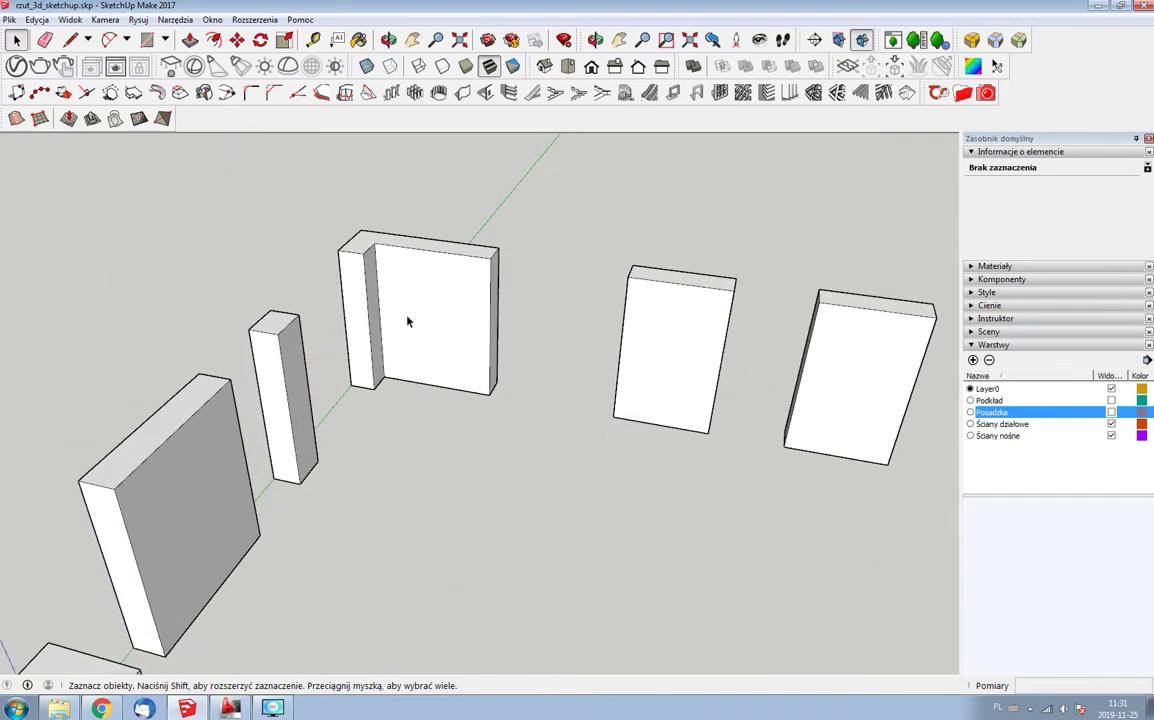
scroll(403, 372, "down", 4)
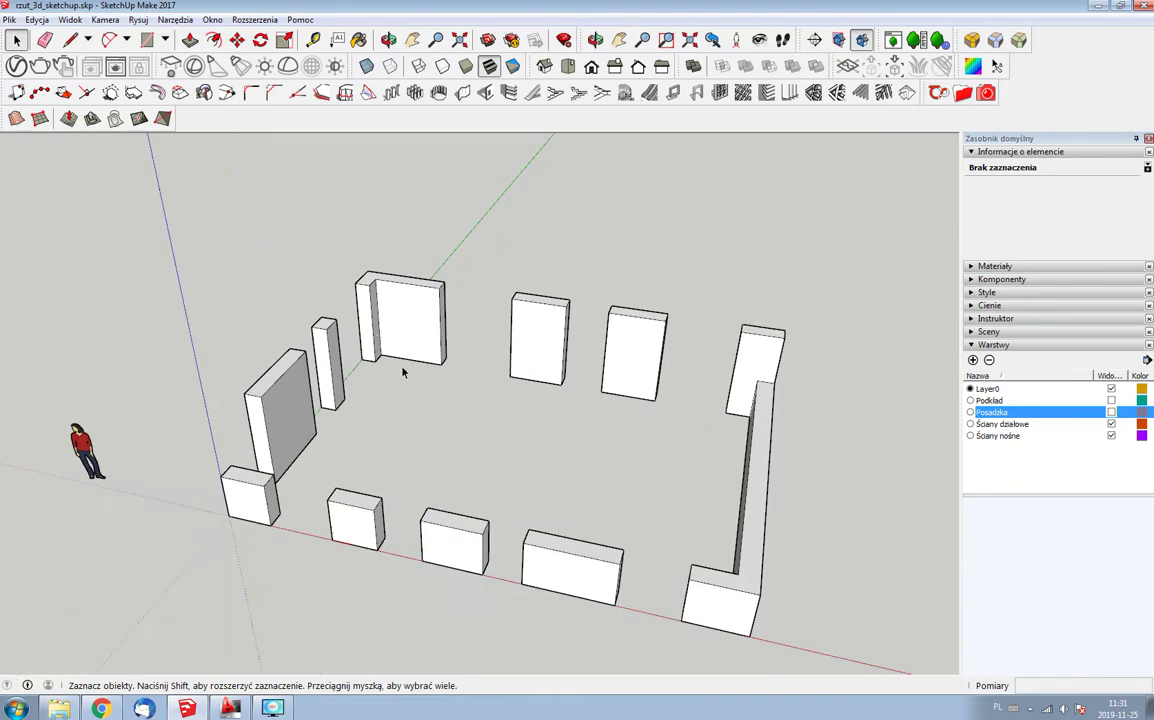
left_click(1111, 412)
left_click(1111, 400)
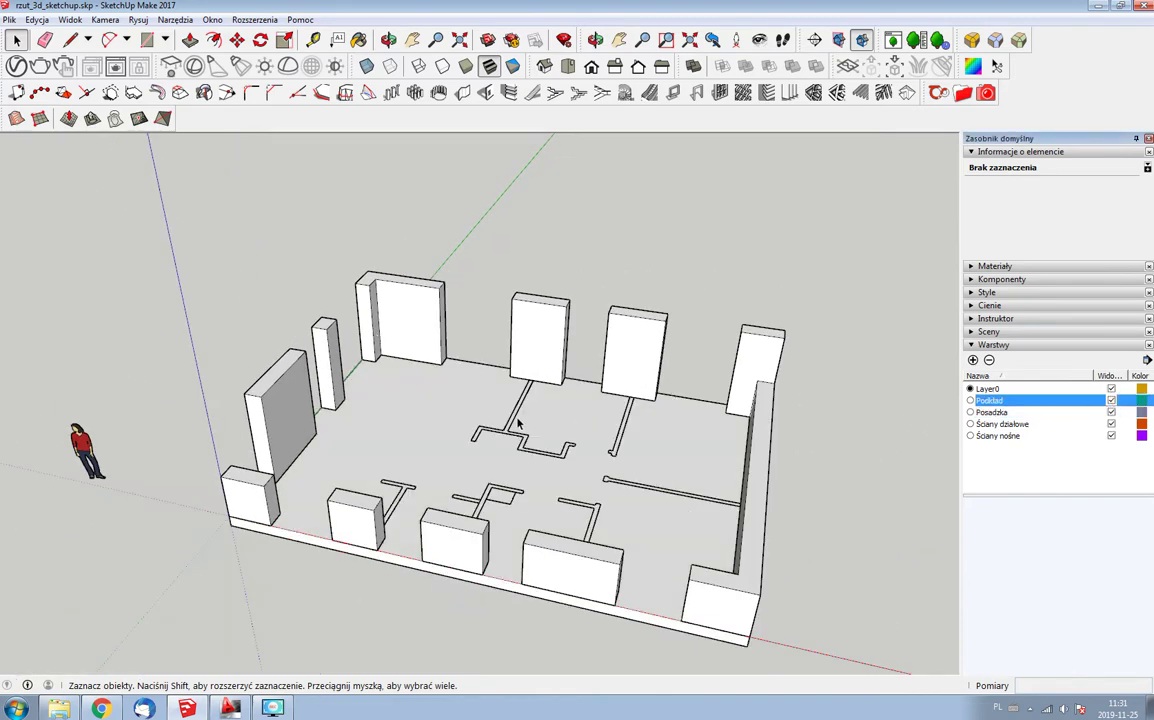
scroll(503, 477, "up", 1)
- Trace the short interior wall outline on the plan into a closed face
scroll(520, 486, "up", 2)
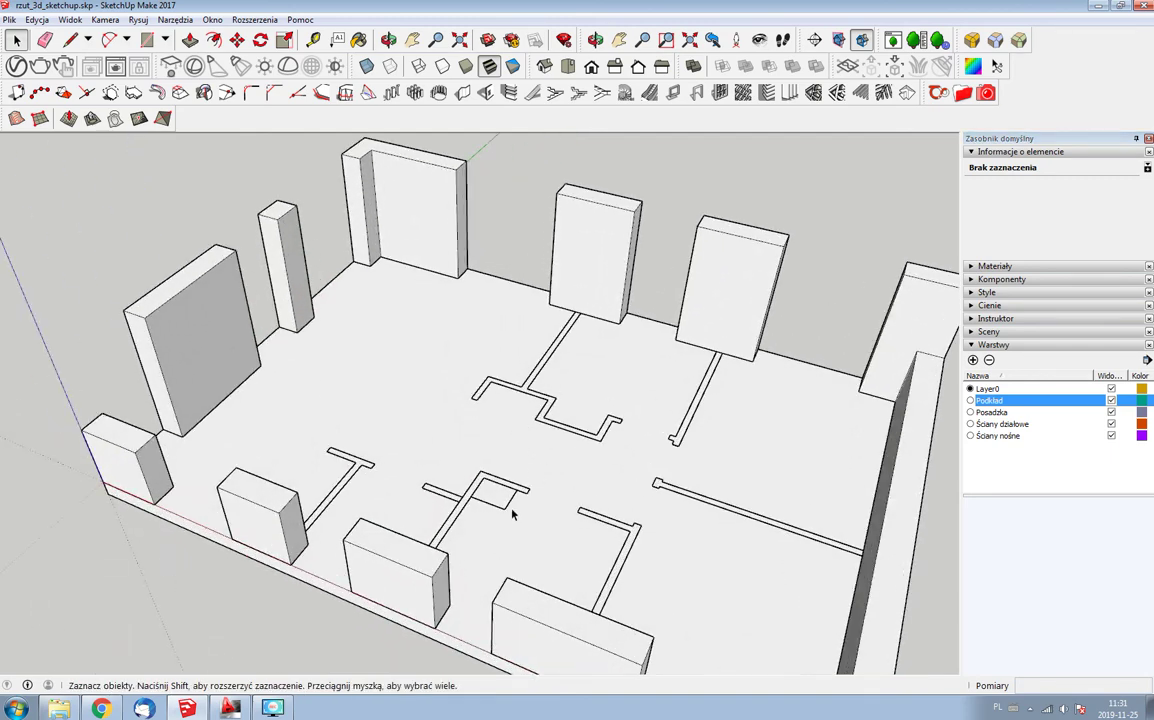
scroll(520, 500, "up", 1)
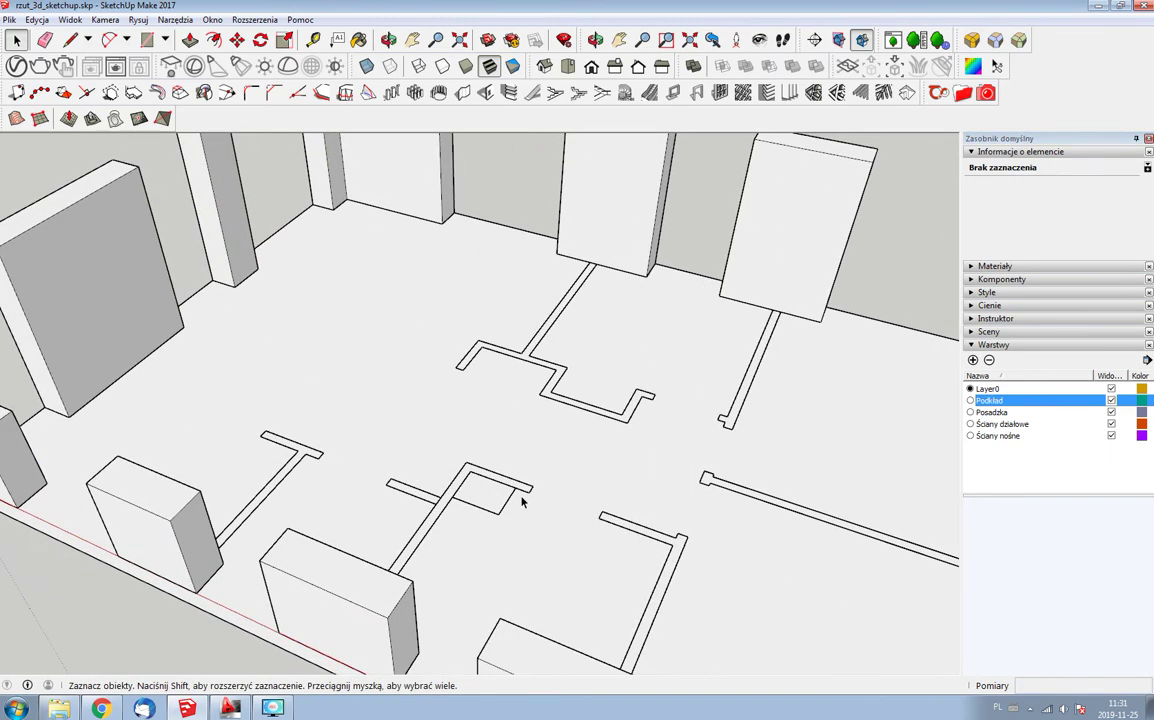
middle_click_drag(394, 453, 569, 463)
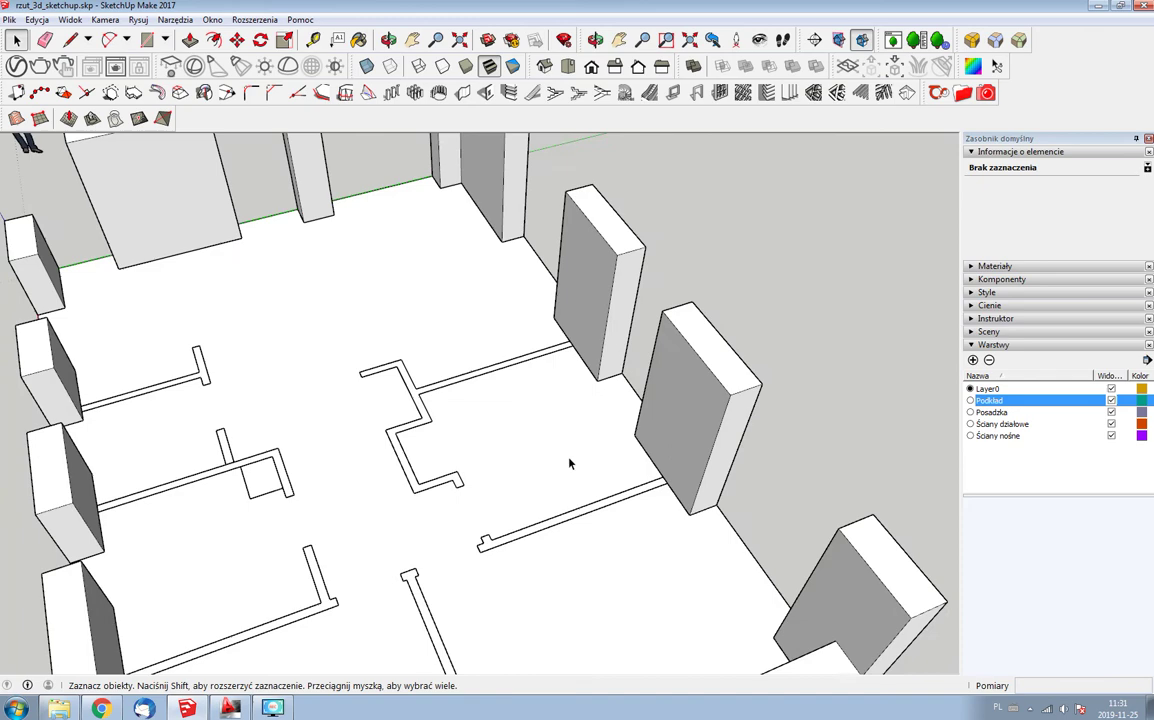
scroll(569, 463, "down", 2)
key("l")
scroll(183, 400, "up", 2)
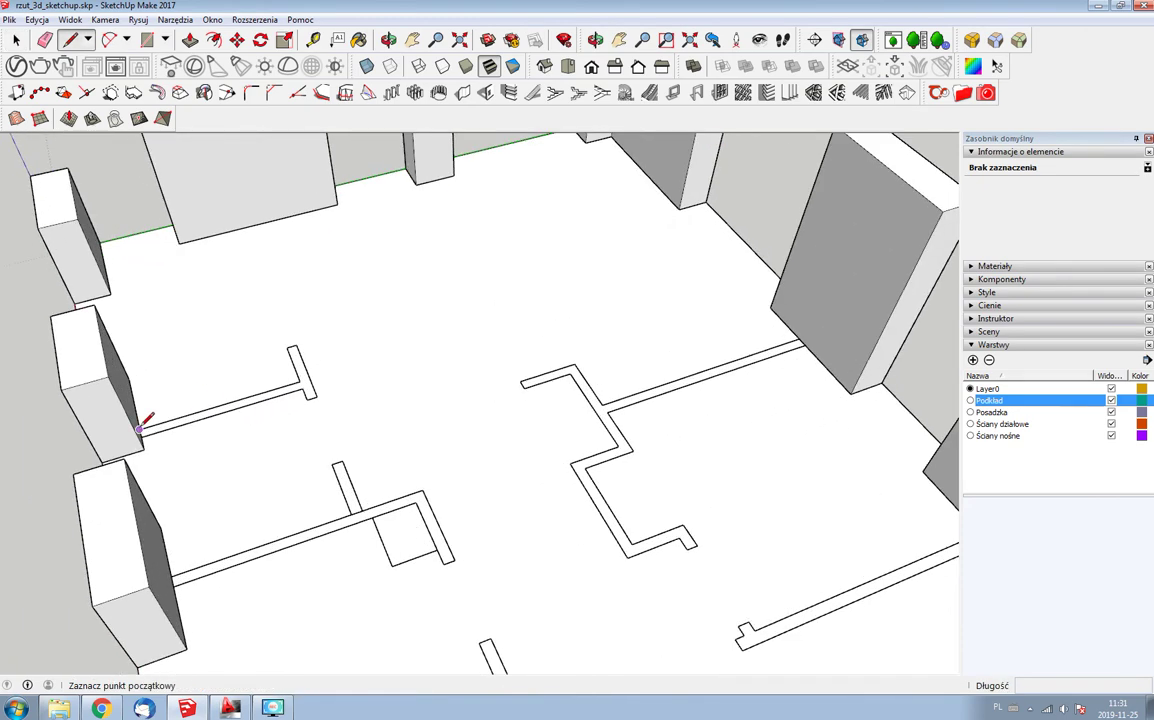
left_click(140, 429)
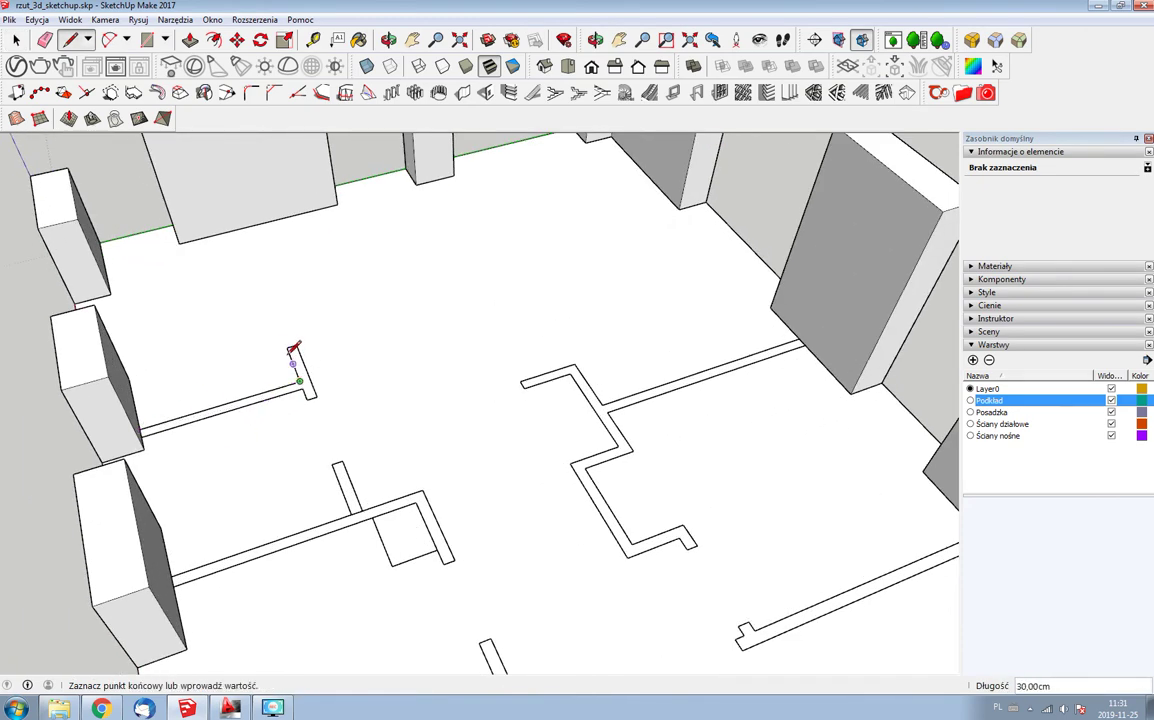
left_click(296, 346)
left_click(300, 381)
left_click(303, 389)
left_click(152, 432)
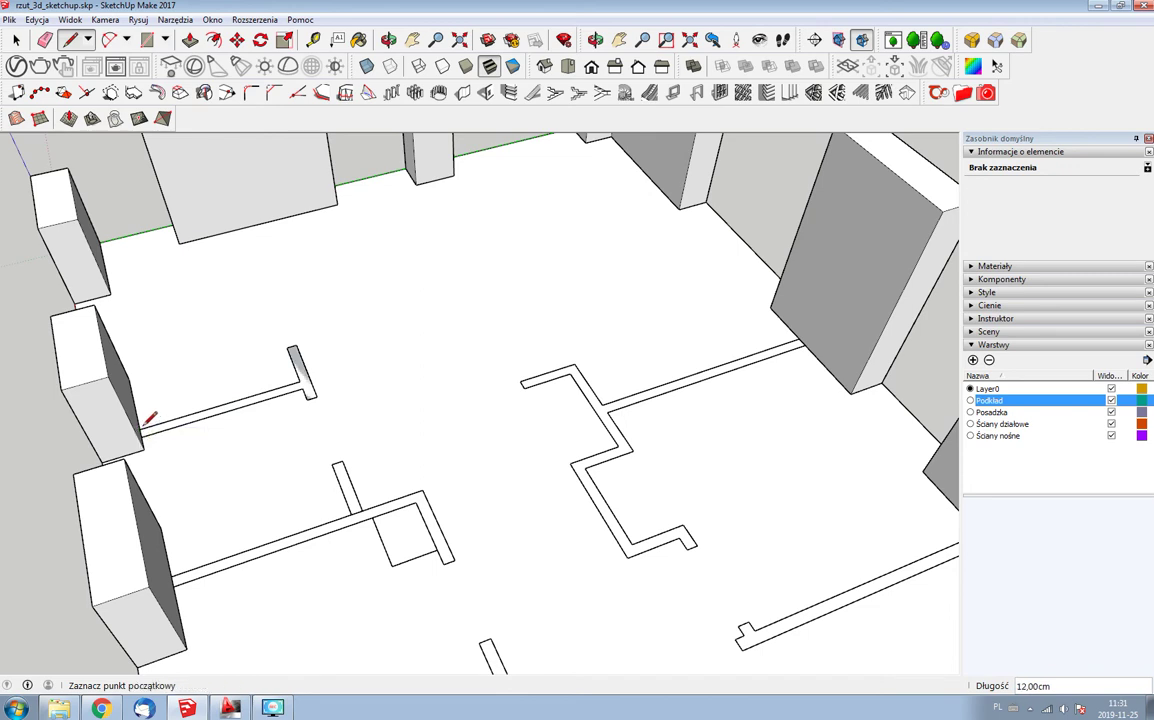
- Trace the stepped wall beside the corridor into a closed face
left_click(520, 381)
left_click(573, 364)
left_click(602, 404)
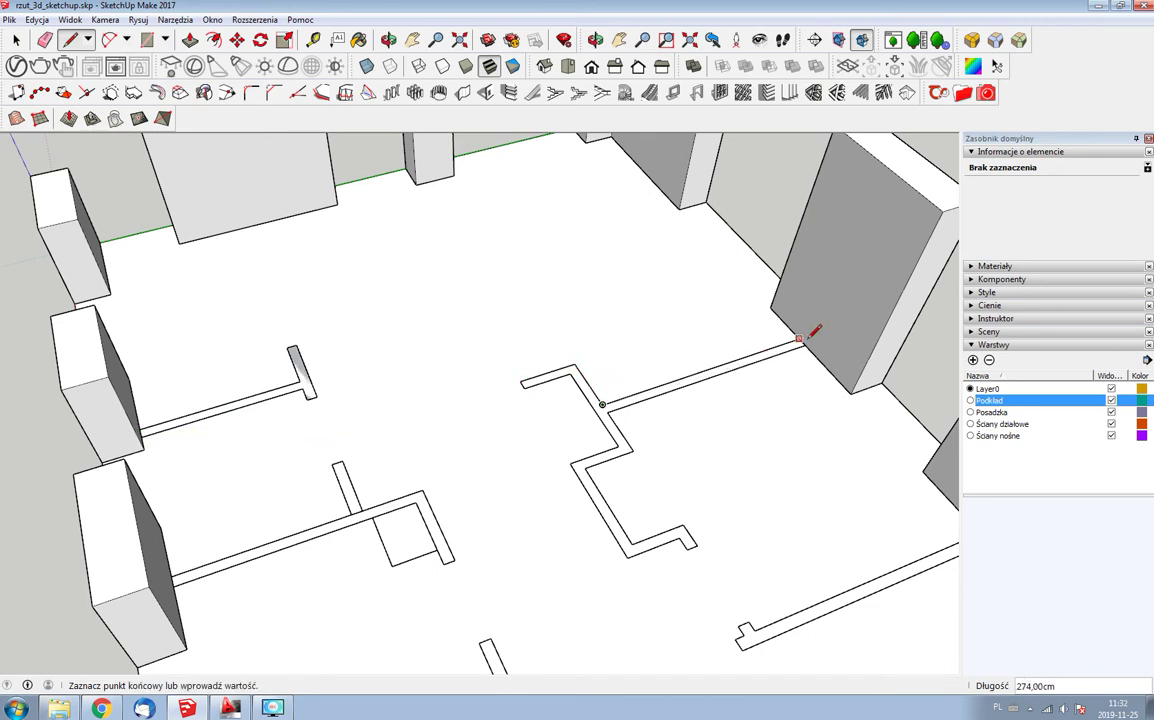
left_click(603, 405)
left_click(633, 451)
left_click(683, 525)
left_click(571, 464)
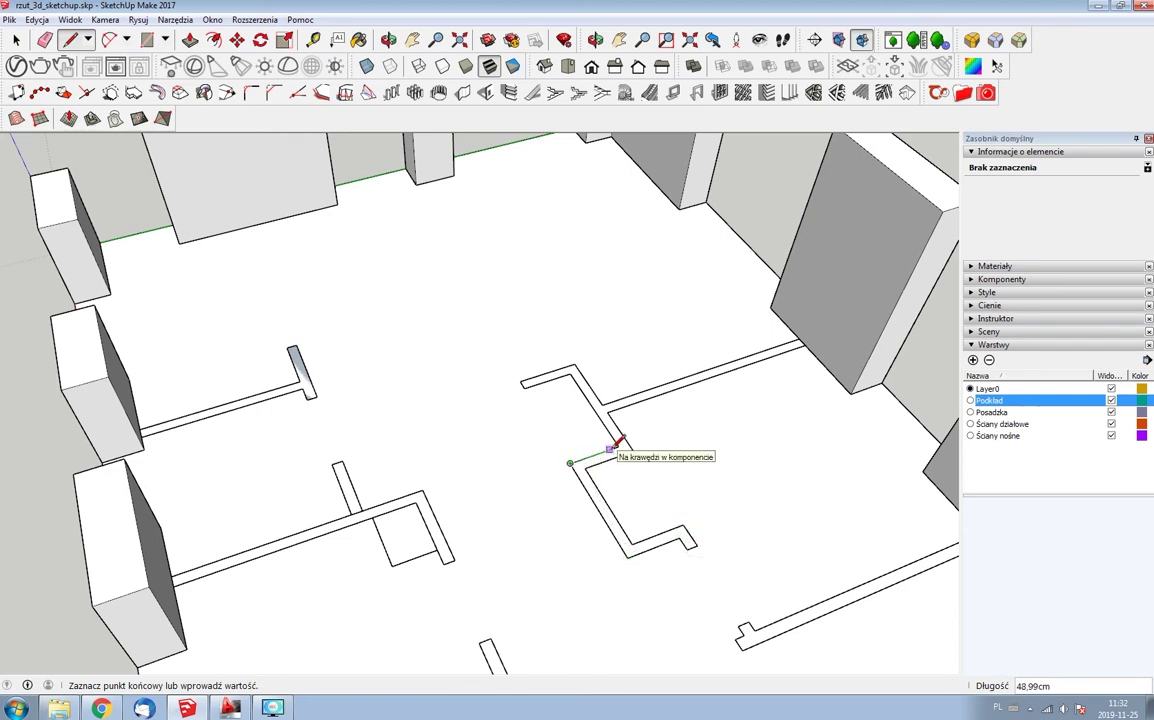
left_click(571, 373)
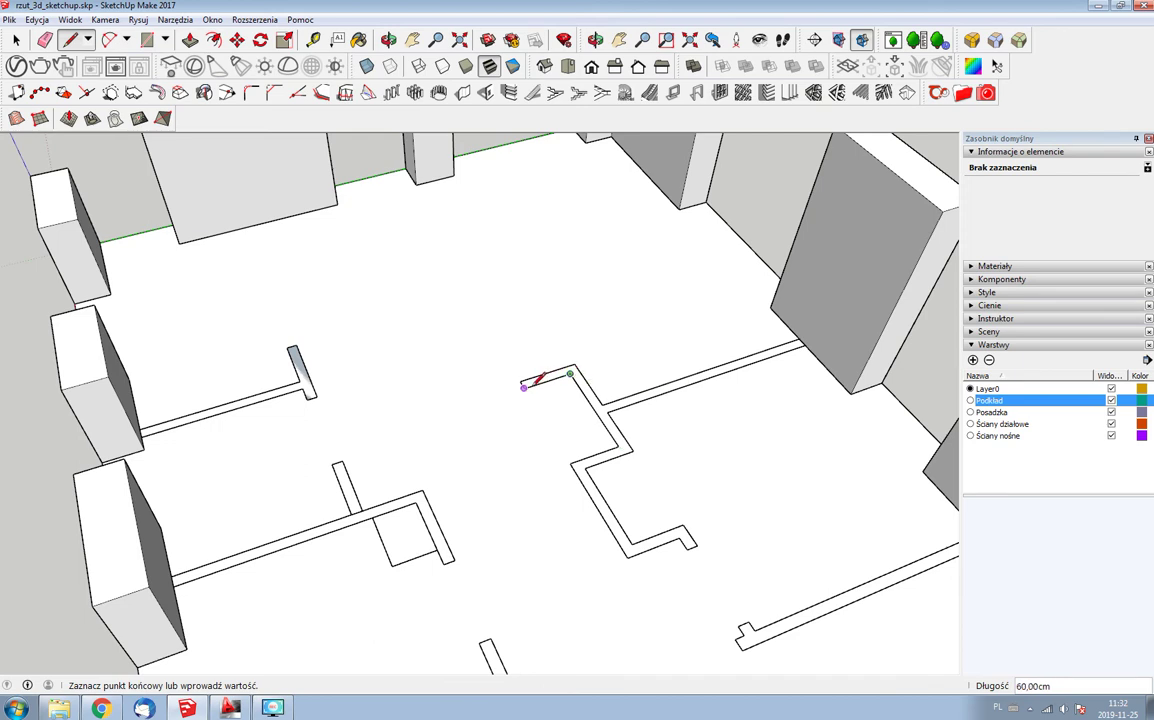
left_click(522, 383)
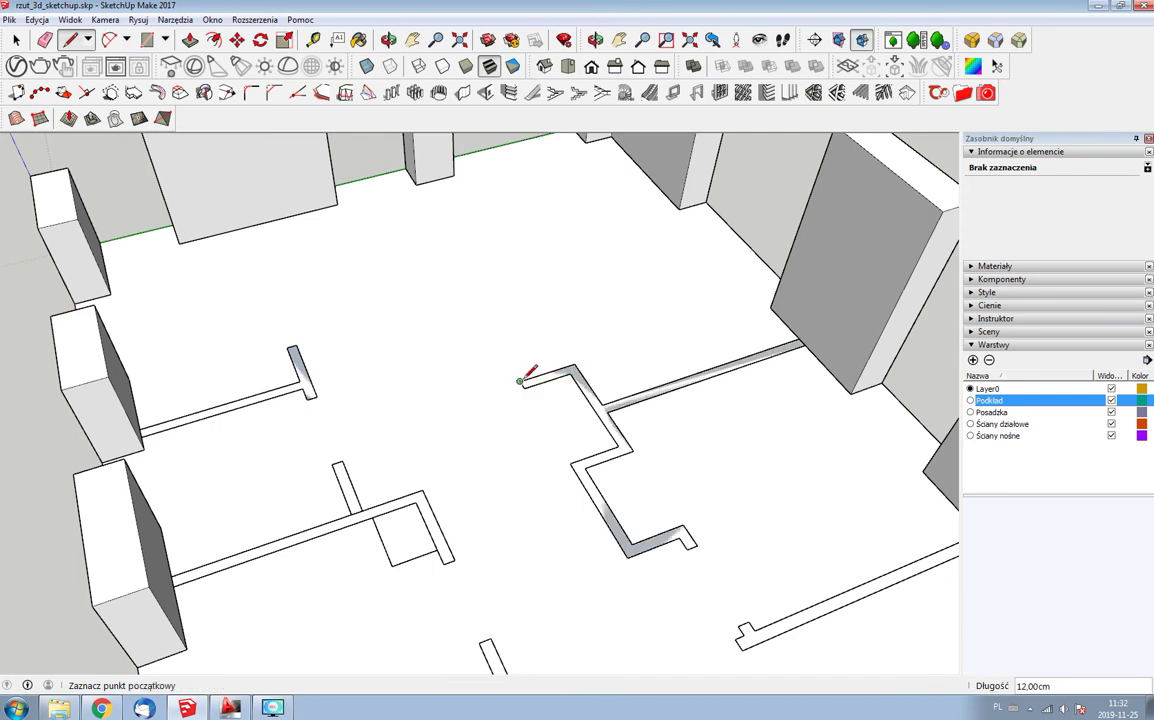
- Trace the lower interior wall outline into a closed face
left_click(180, 562)
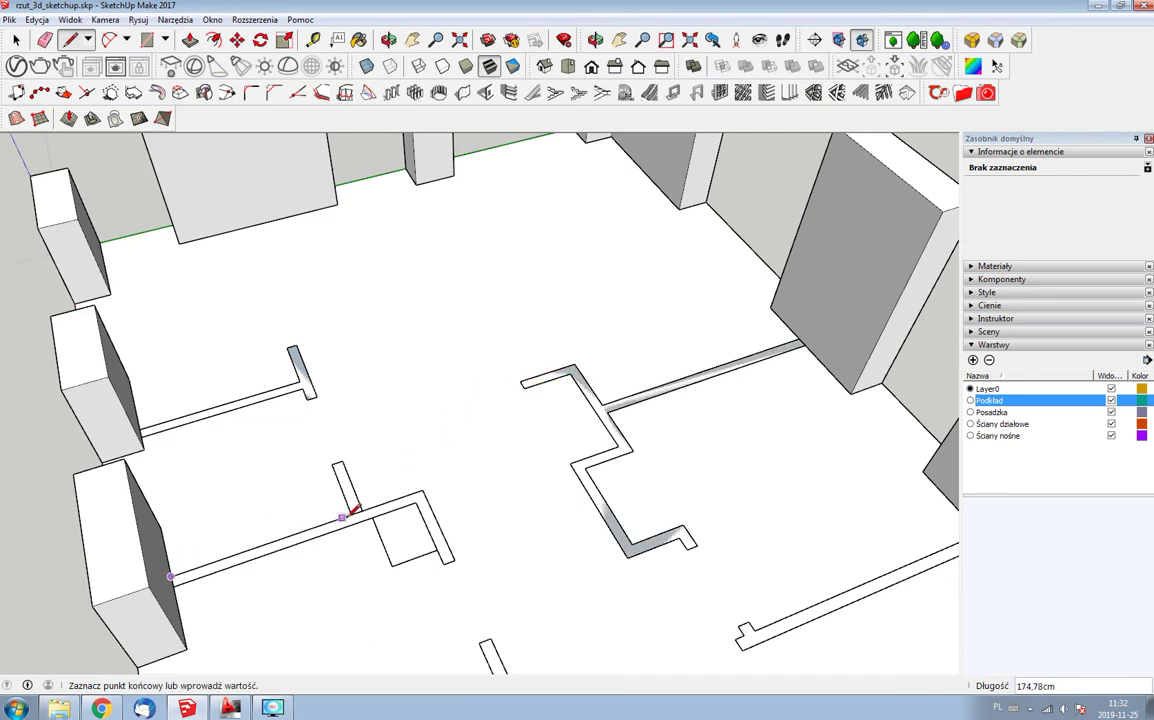
left_click(350, 514)
left_click(333, 466)
left_click(356, 505)
left_click(422, 490)
left_click(444, 562)
left_click(372, 517)
left_click(175, 575)
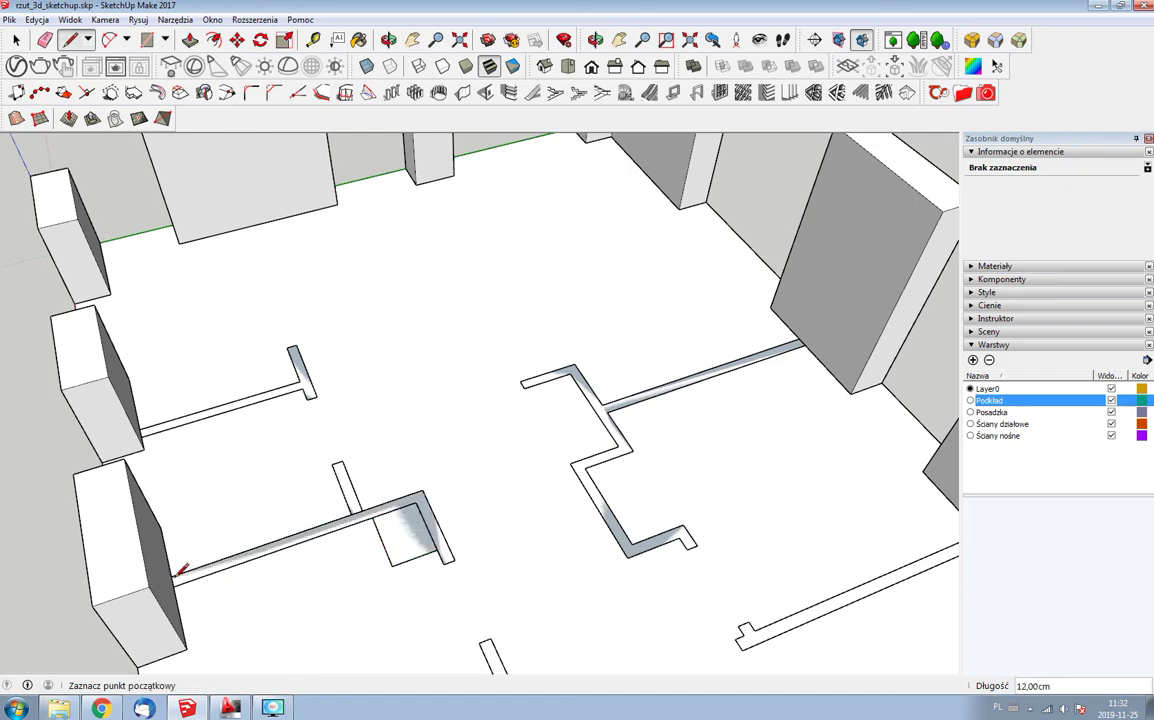
scroll(384, 462, "down", 5)
scroll(582, 533, "up", 5)
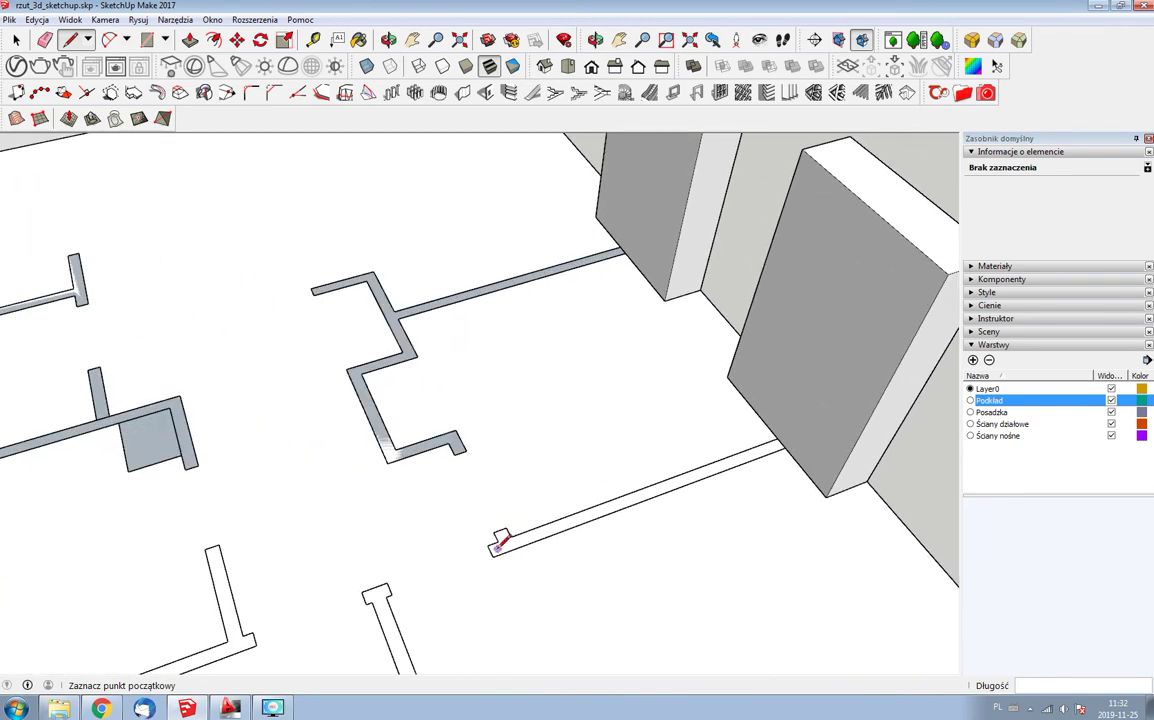
- Trace the right-hand wall with its small end jog into a closed face
left_click(492, 556)
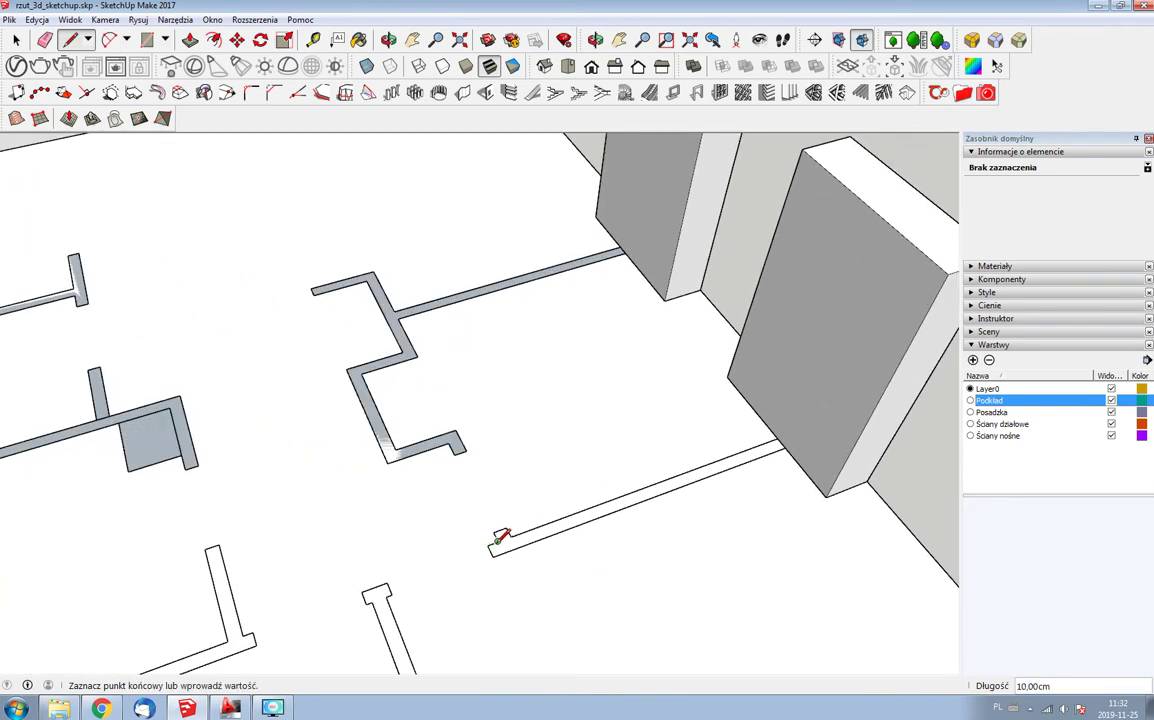
scroll(500, 535, "up", 2)
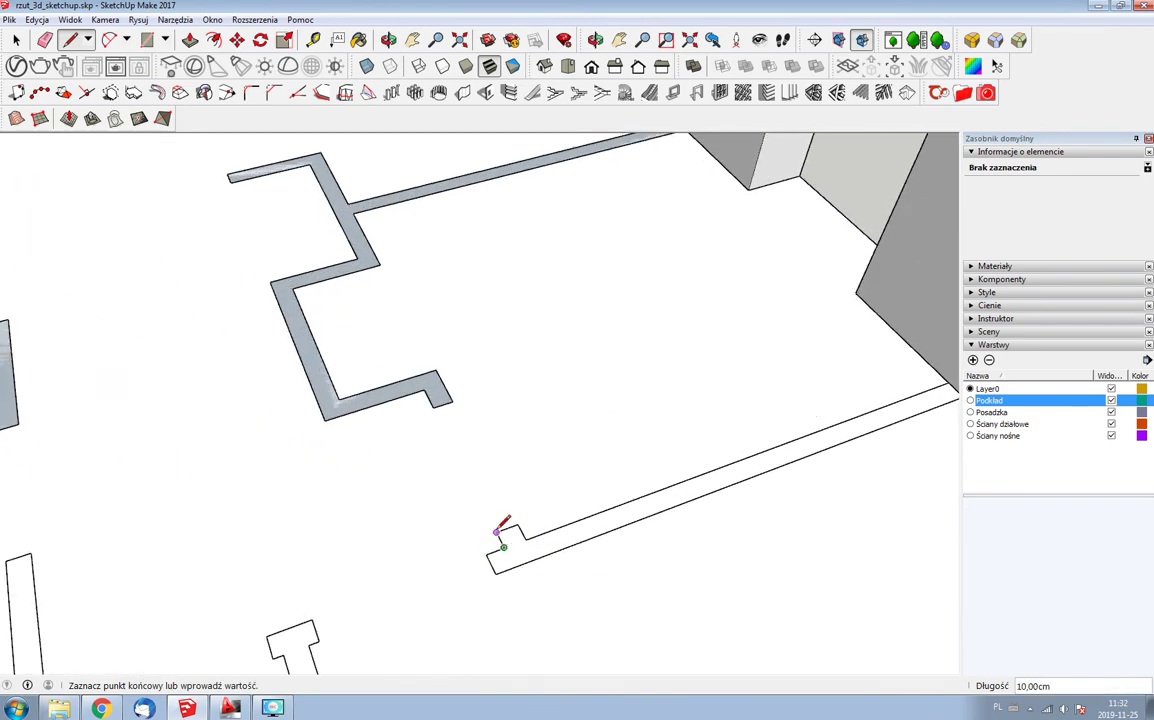
left_click(497, 532)
left_click(517, 524)
scroll(525, 537, "down", 1)
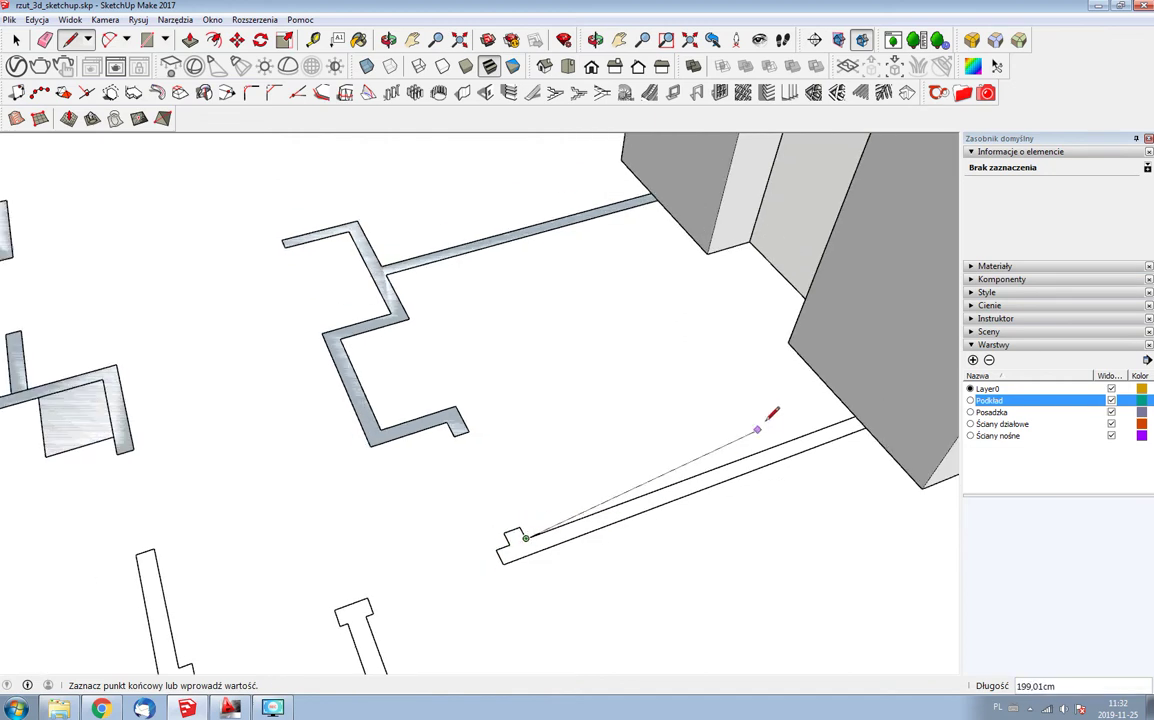
left_click(856, 417)
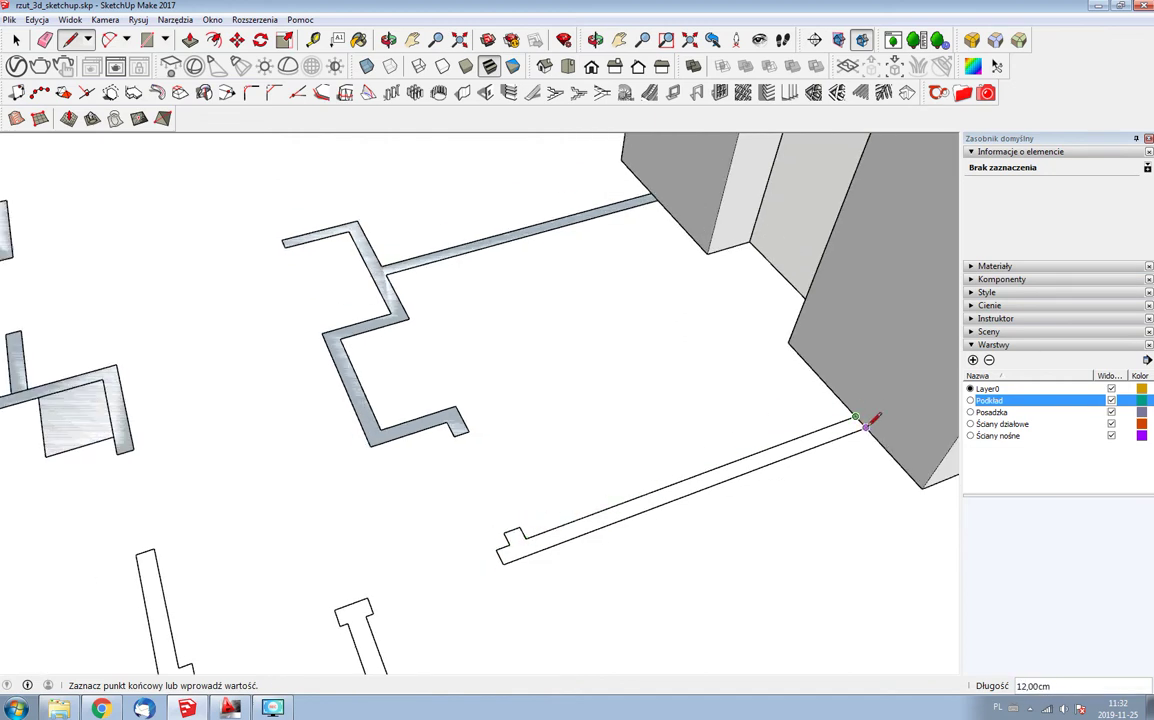
left_click(503, 559)
key("space")
middle_click_drag(591, 448, 678, 472)
scroll(678, 472, "down", 3)
middle_click_drag(618, 505, 237, 509)
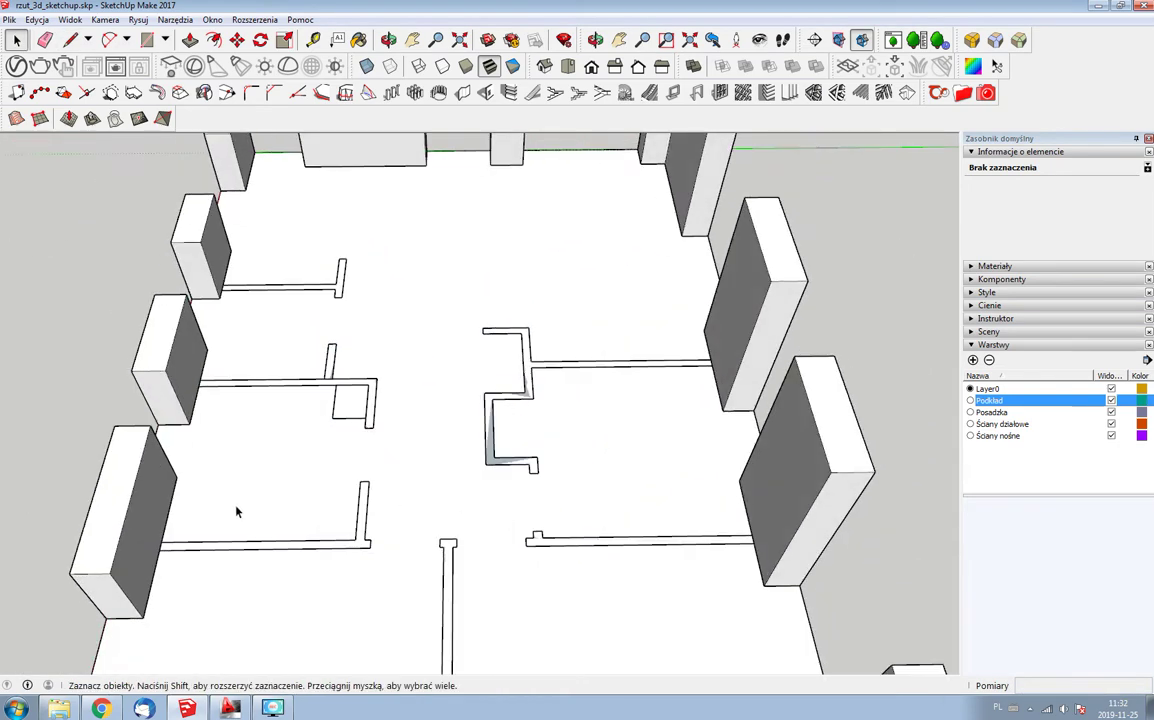
- Trace the lower-left wall outline into a closed face
scroll(180, 527, "up", 3)
key("l")
left_click(156, 547)
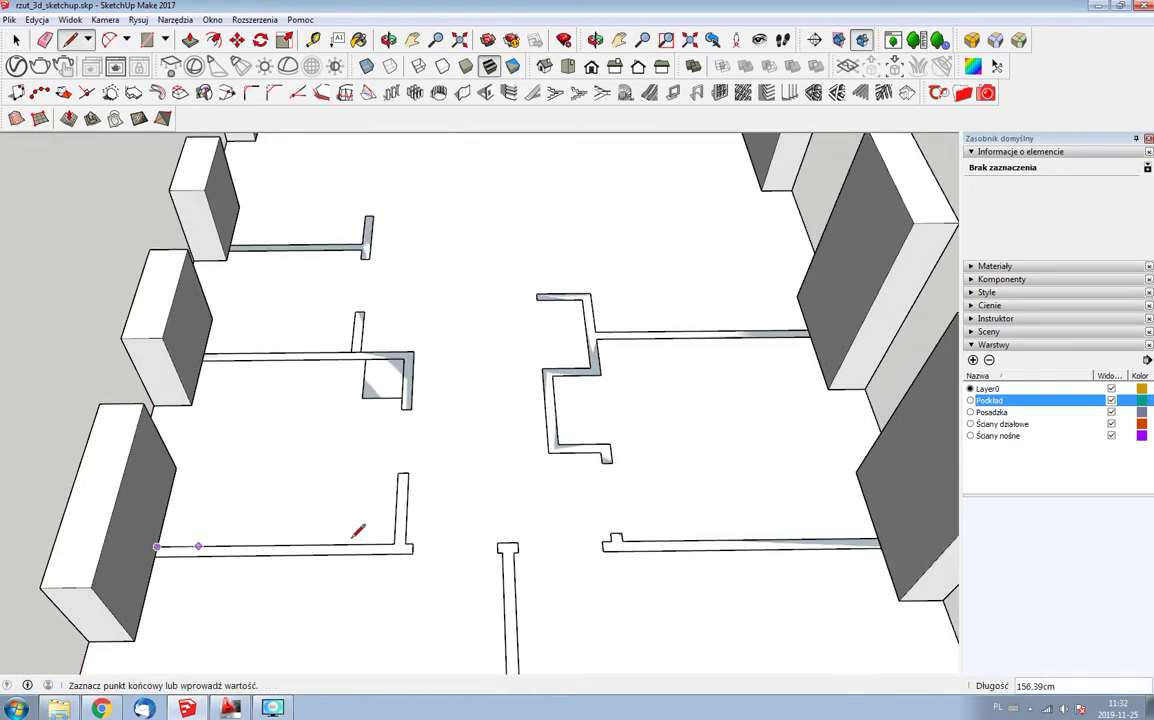
left_click(396, 543)
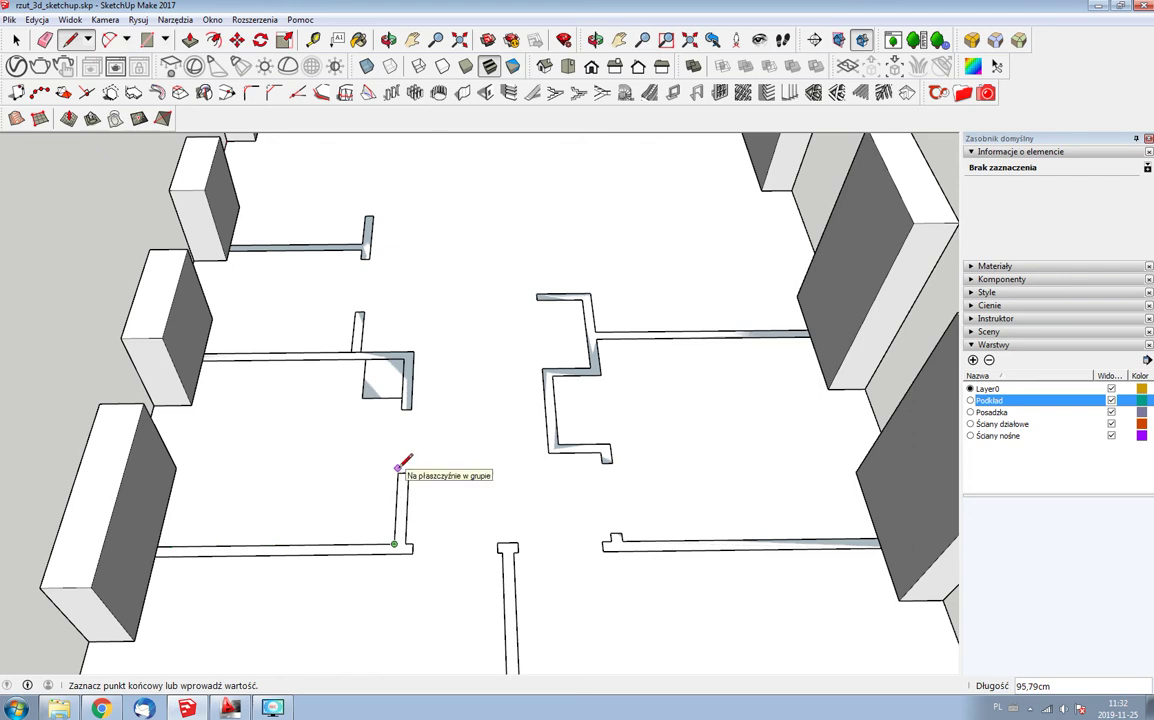
left_click(398, 472)
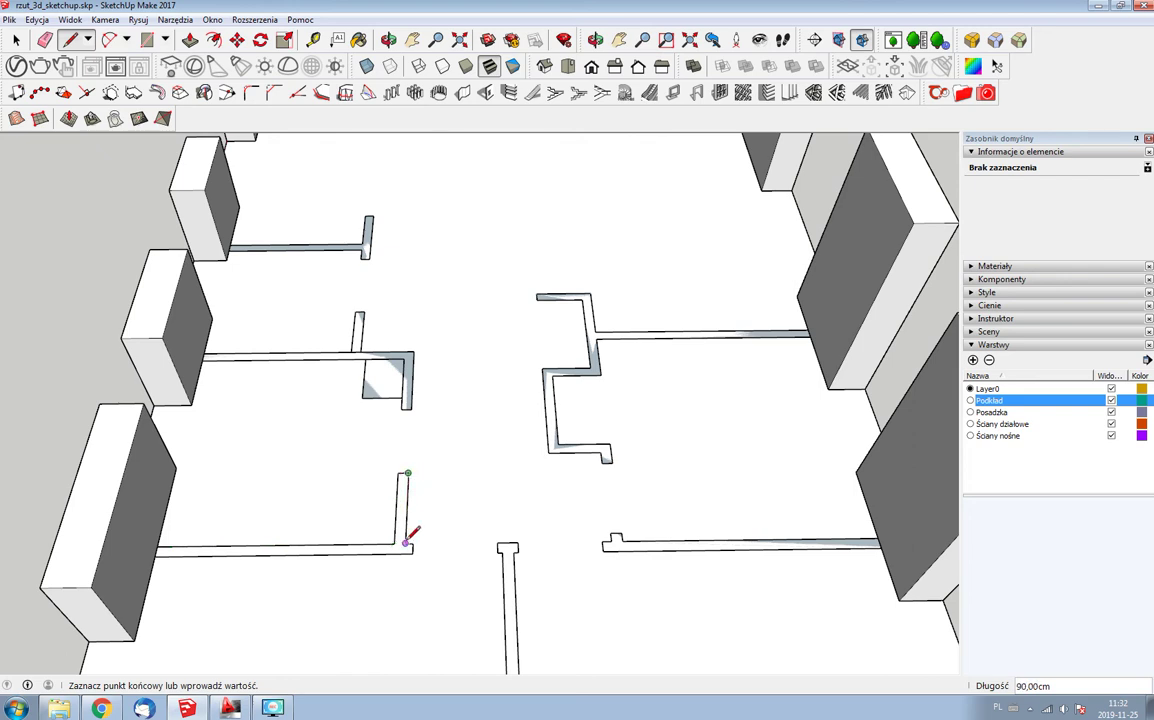
scroll(408, 543, "up", 2)
left_click(413, 557)
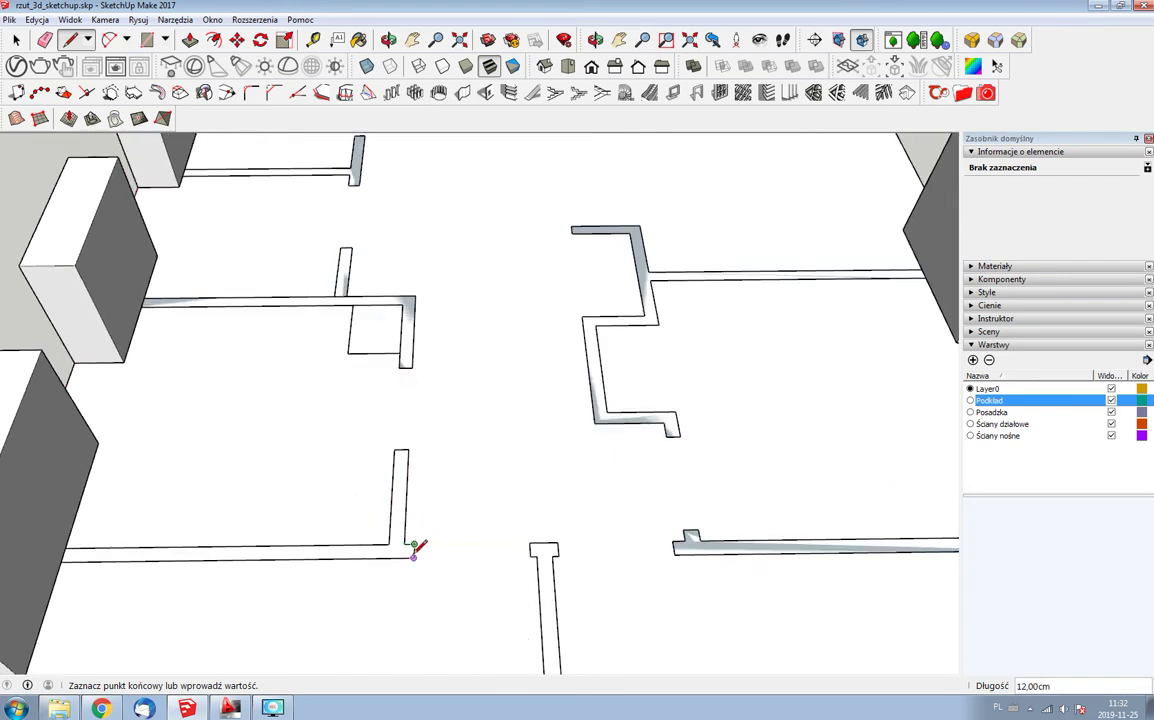
left_click(62, 560)
- Trace the long wall outline from the central pier to the left outer wall into a face
scroll(507, 520, "up", 3)
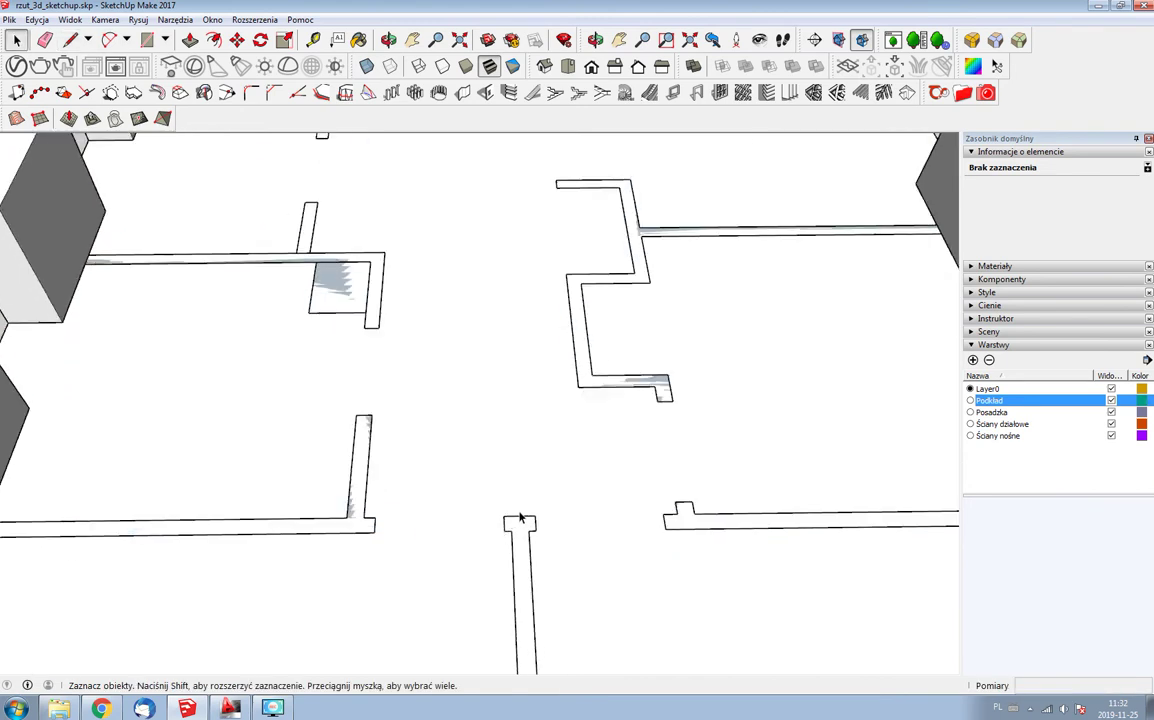
left_click(499, 519)
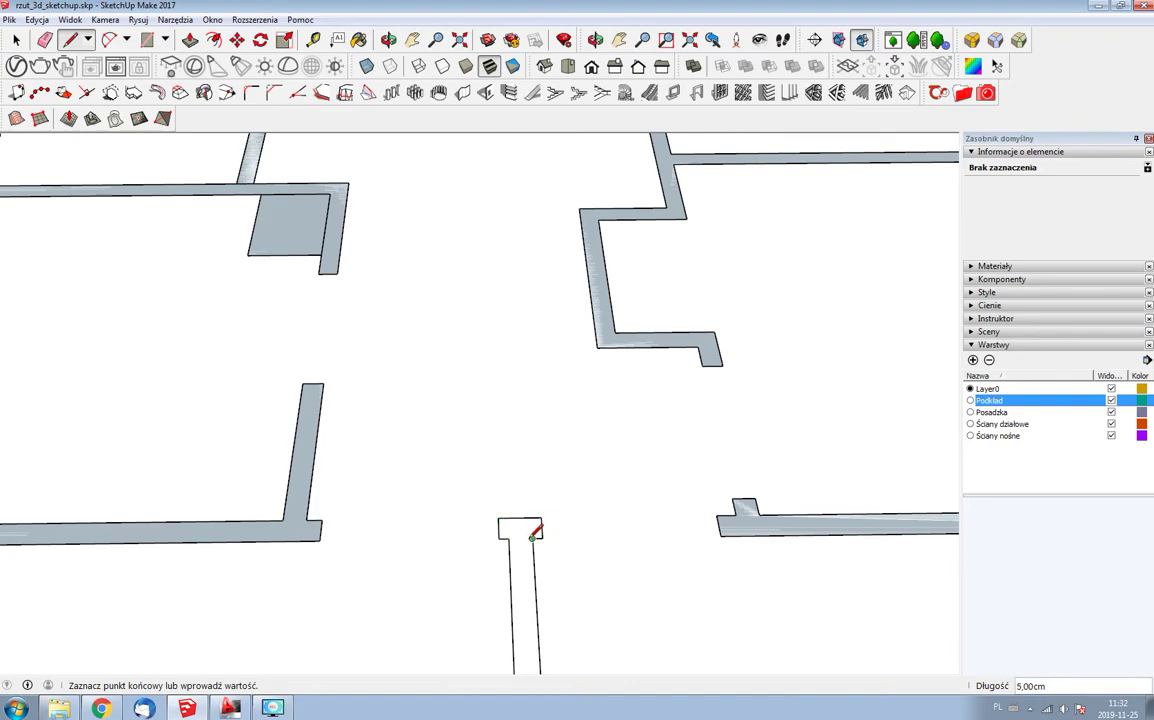
middle_click_drag(540, 528, 542, 532)
scroll(433, 475, "down", 3)
mouse_move(433, 475)
middle_mouse_down()
mouse_move(484, 519)
mouse_move(258, 545)
middle_mouse_up()
scroll(218, 515, "up", 5)
left_click(213, 505)
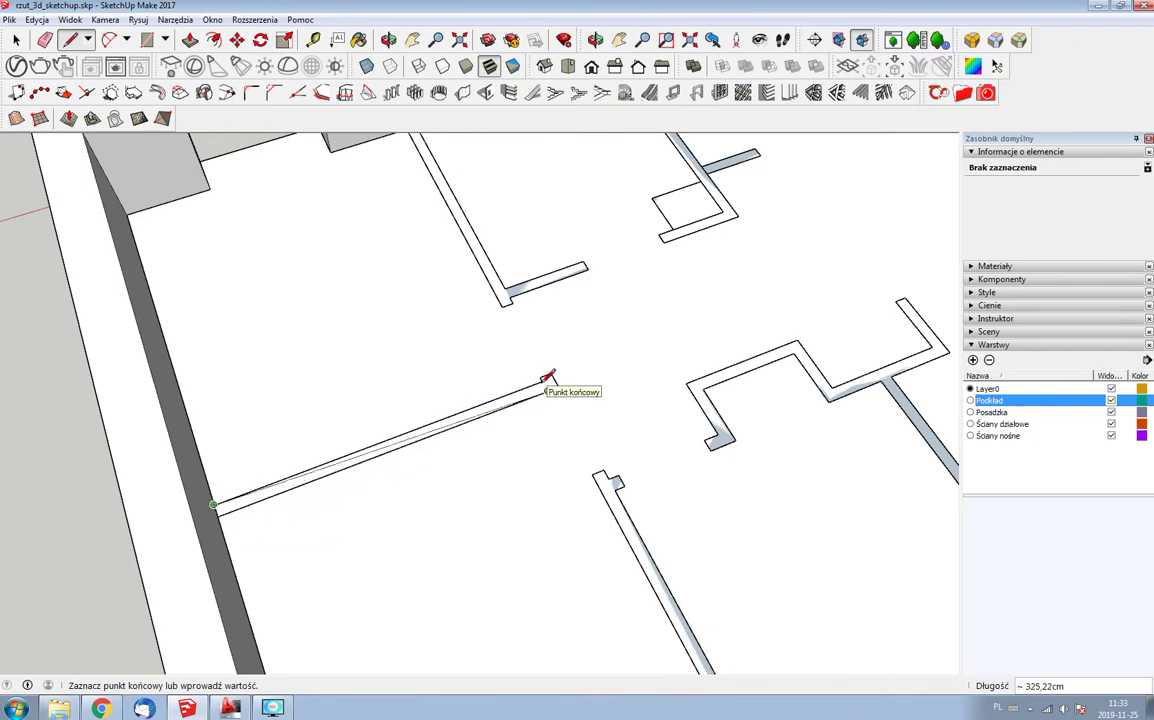
scroll(546, 381, "up", 2)
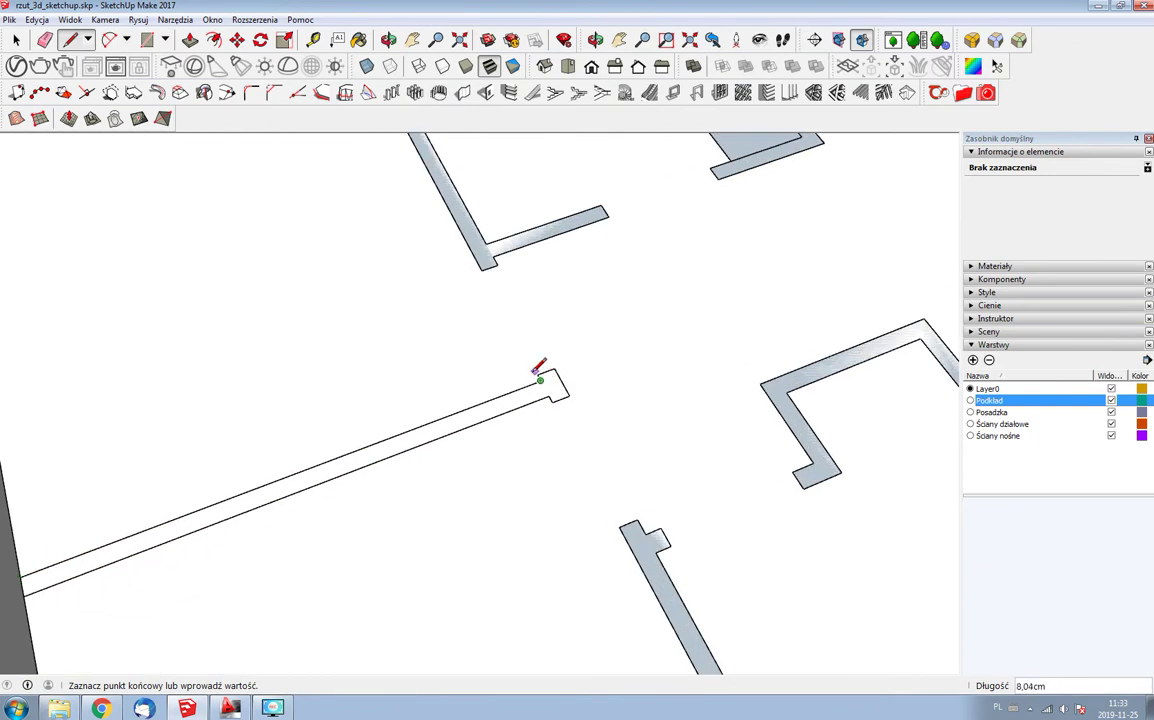
scroll(541, 376, "up", 2)
left_click(564, 367)
scroll(540, 400, "down", 3)
mouse_move(502, 443)
middle_mouse_down()
mouse_move(624, 428)
mouse_move(523, 407)
mouse_move(535, 347)
middle_mouse_up()
scroll(523, 407, "down", 2)
scroll(503, 297, "up", 2)
scroll(470, 350, "up", 2)
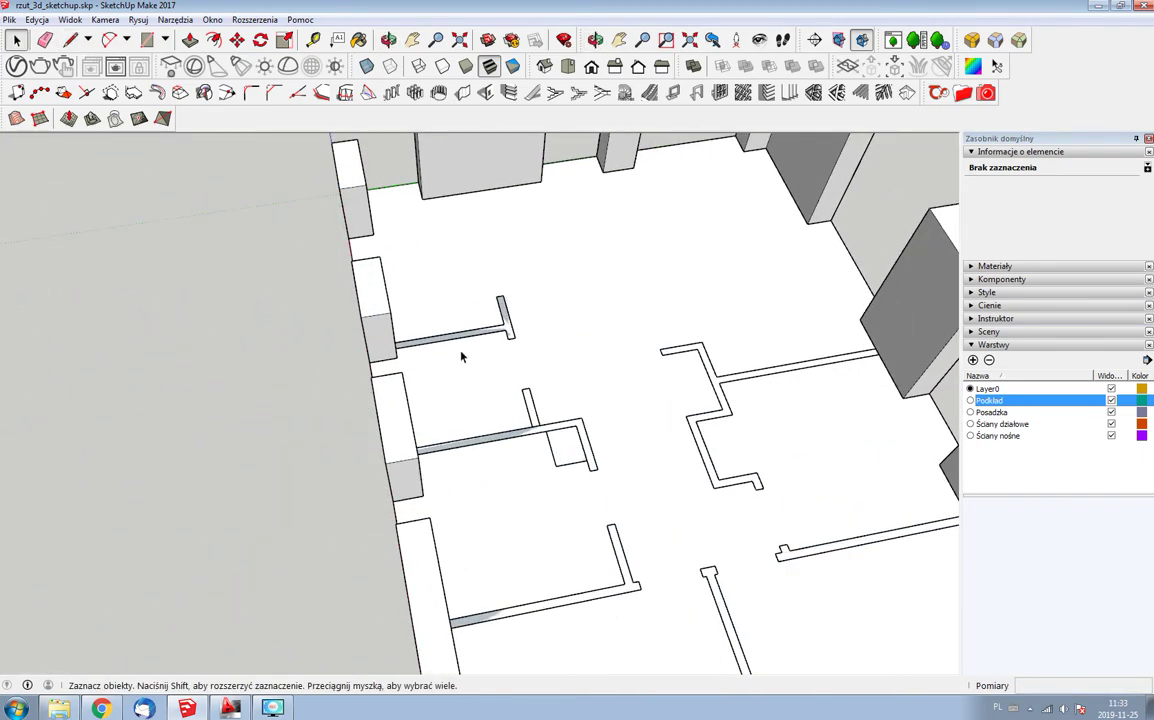
scroll(544, 300, "up", 2)
- Push/Pull the short wall and two more thin outlines up to full height
key("p")
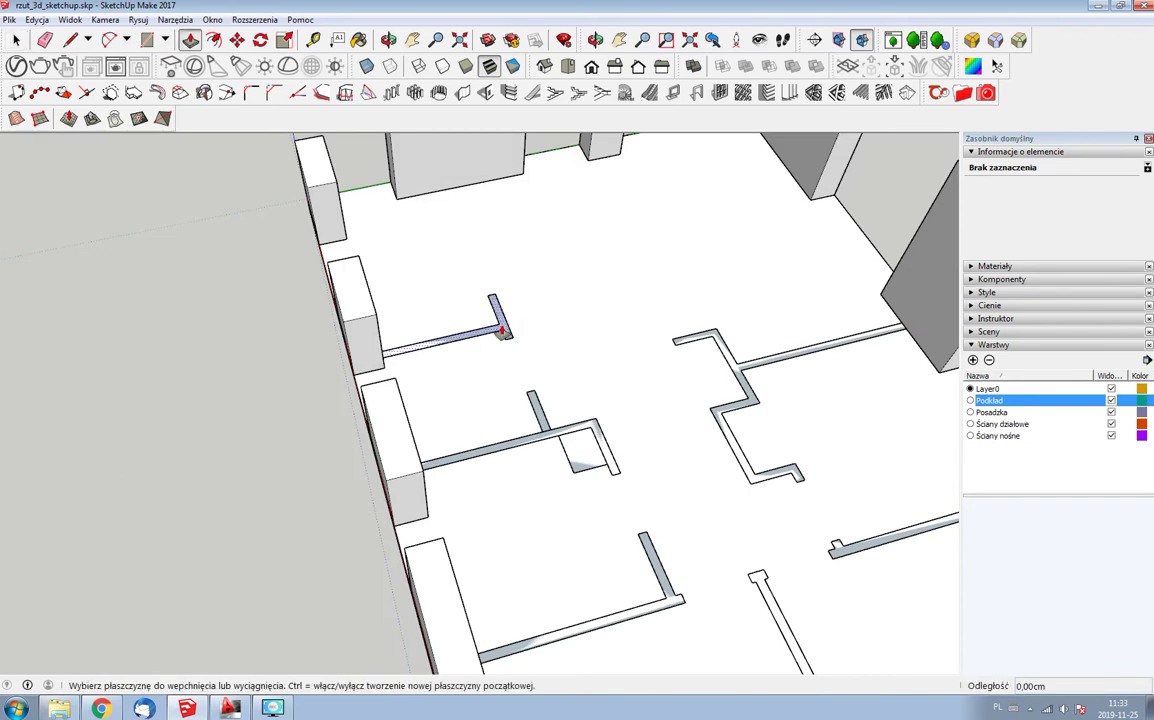
left_click_drag(452, 338, 378, 320)
left_click(378, 320)
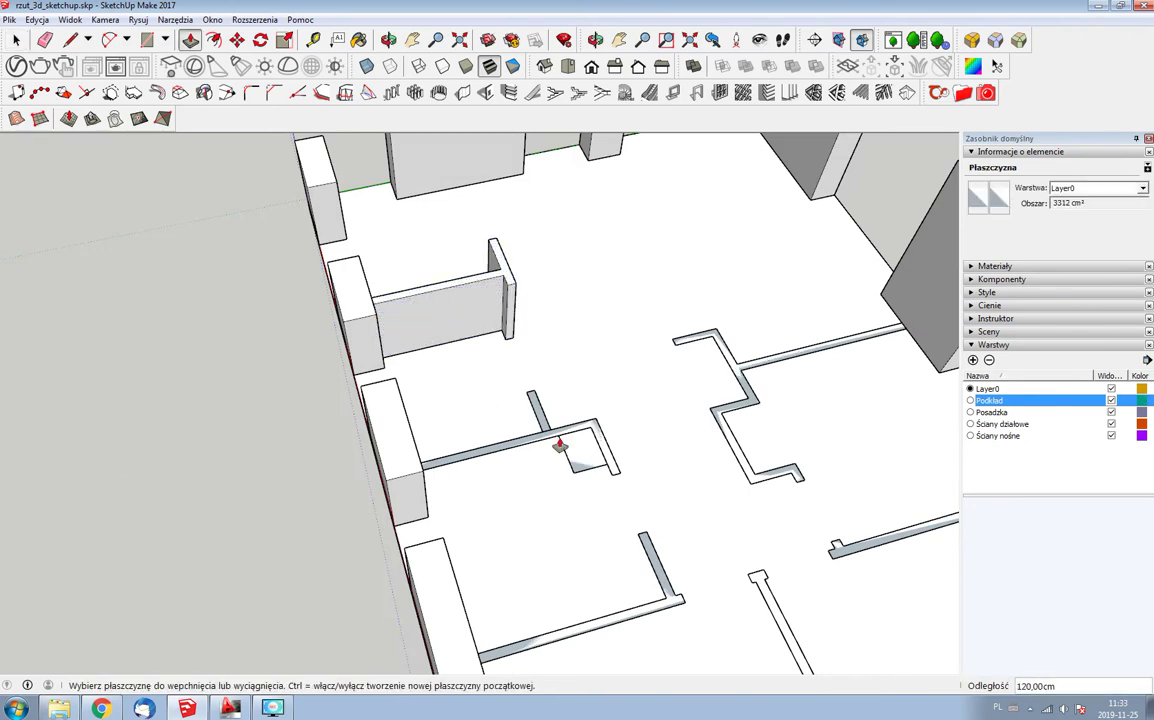
left_click(412, 463)
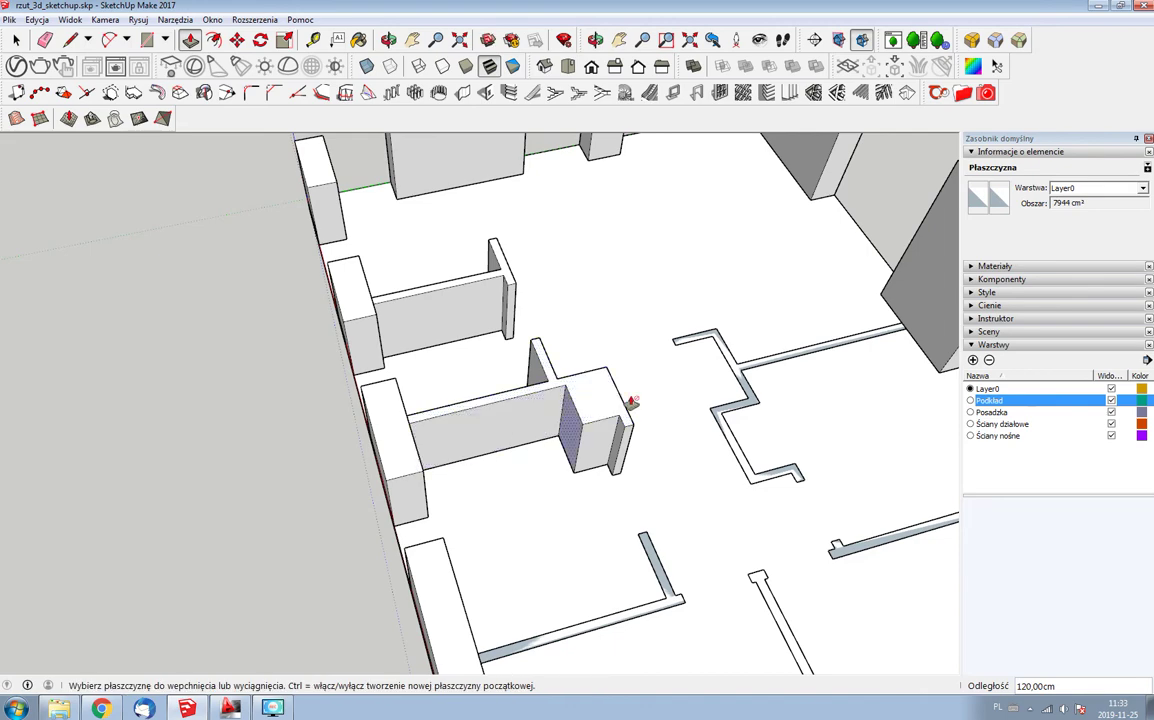
double_click(748, 407)
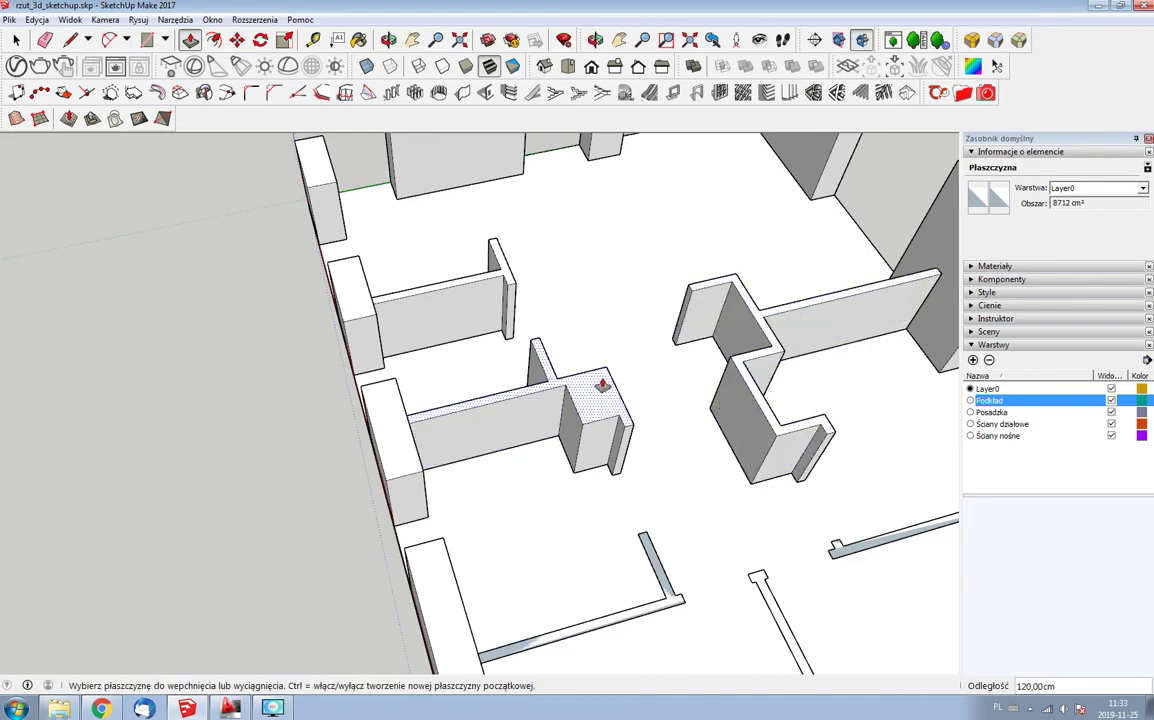
scroll(600, 381, "down", 3)
middle_click_drag(677, 442, 759, 404)
scroll(750, 380, "up", 3)
- Raise the upper right, long lower right and L-shaped wall outlines to full height
left_click(742, 365)
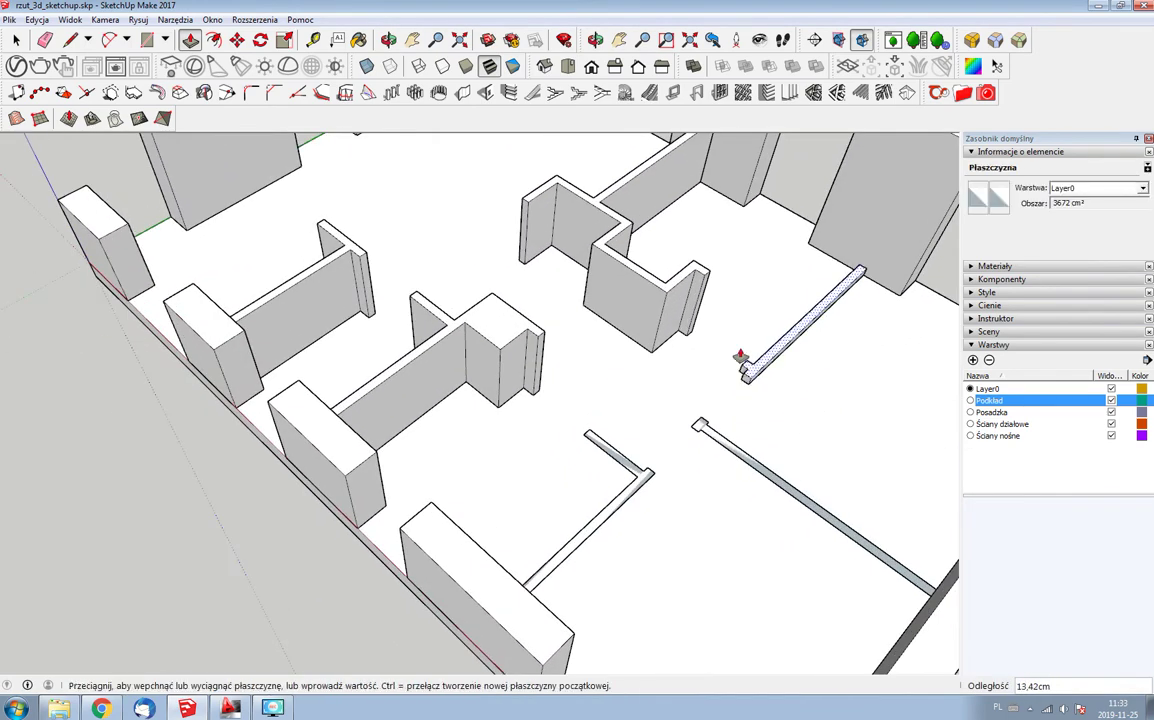
left_click(675, 304)
left_click(695, 425)
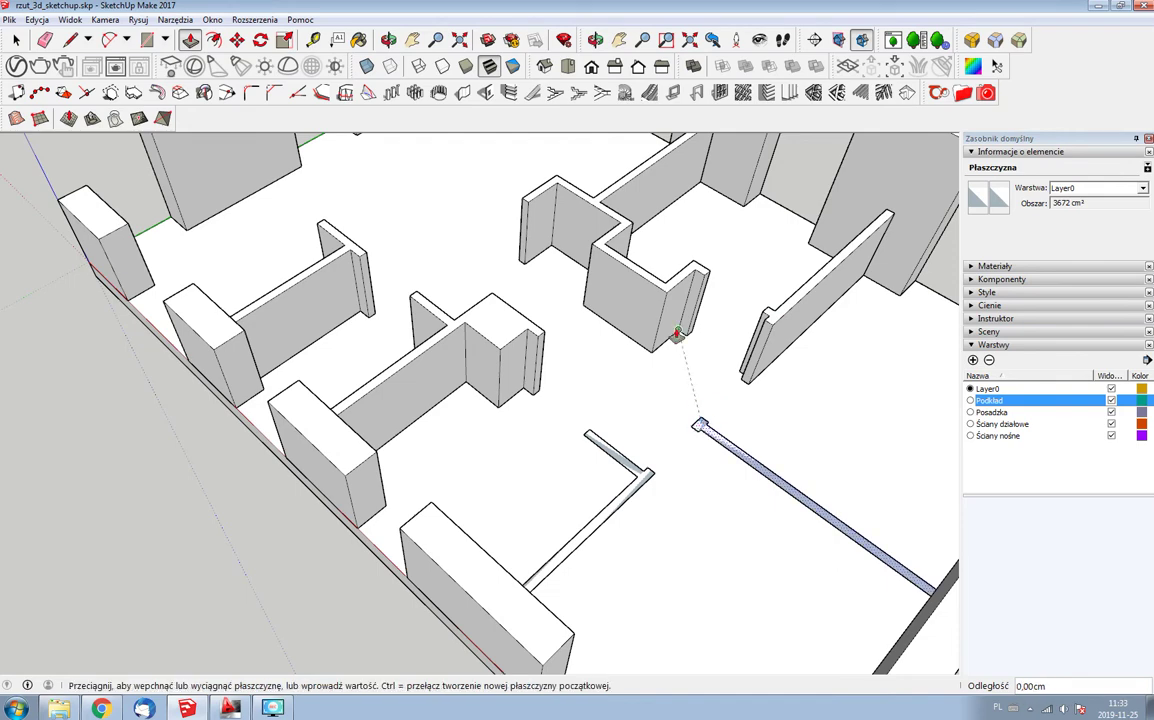
left_click(665, 301)
left_click(615, 440)
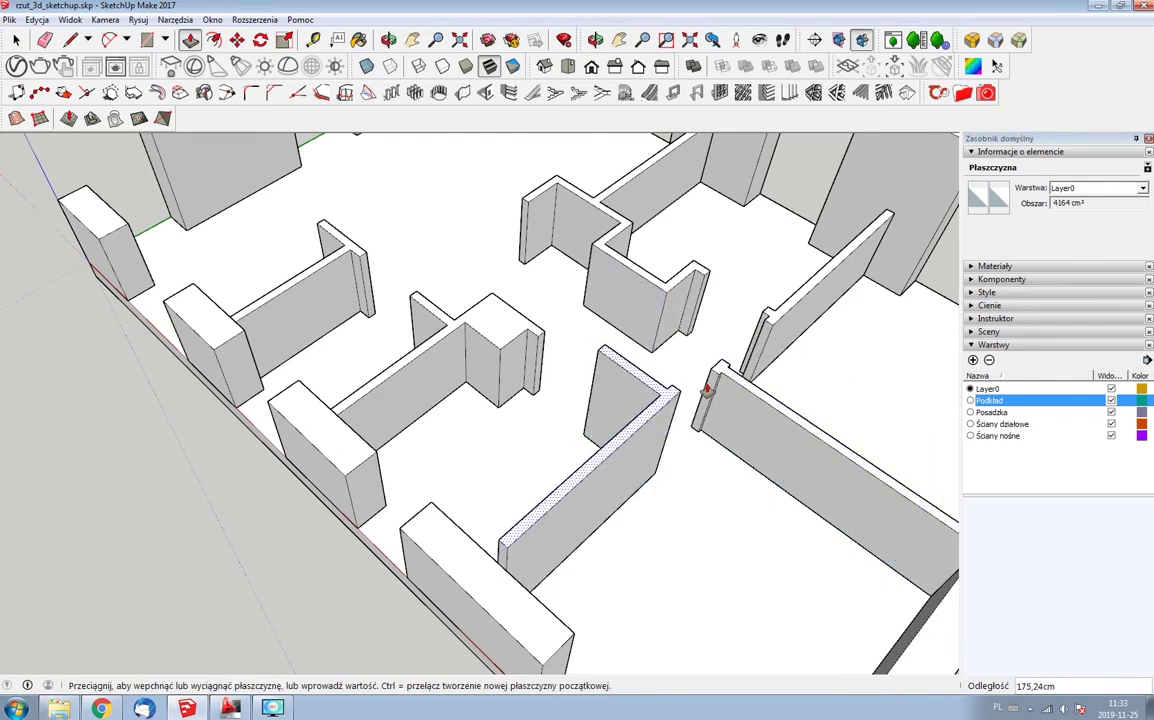
left_click(724, 380)
scroll(519, 408, "down", 2)
scroll(519, 408, "down", 2)
middle_click_drag(519, 408, 755, 296)
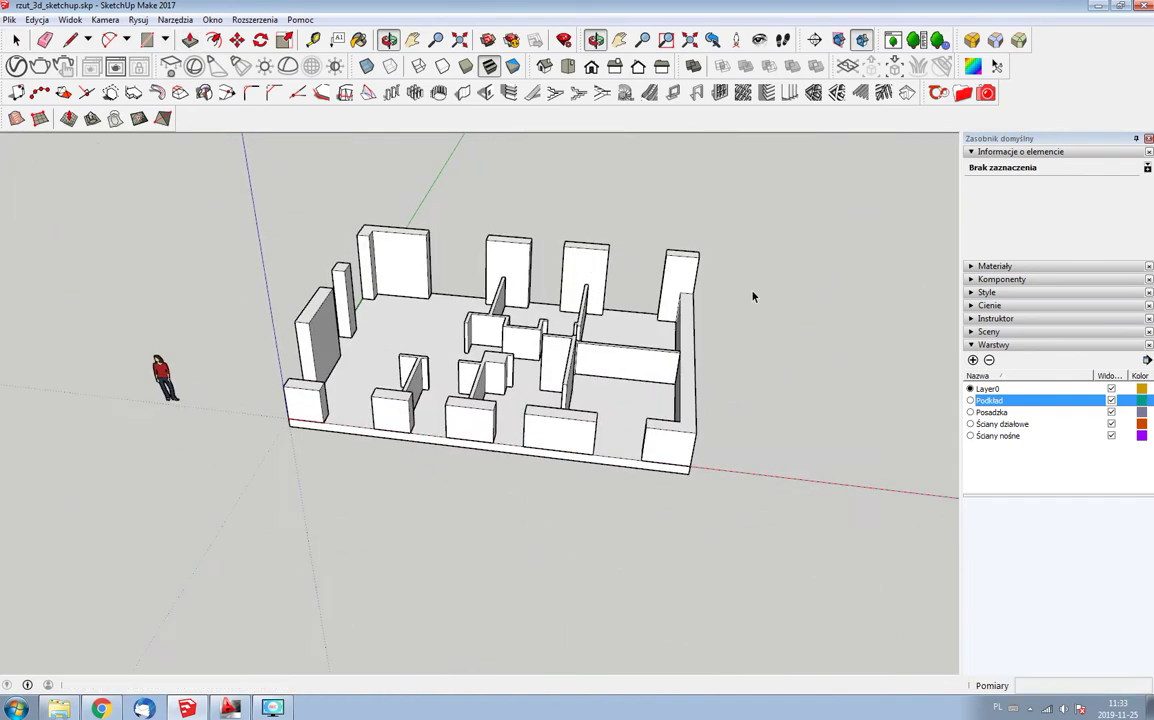
- Hide the Posadzka slab and Ściany nośne outer-wall layers, then orbit to a low frontal view
key("space")
scroll(627, 349, "up", 2)
scroll(627, 349, "up", 1)
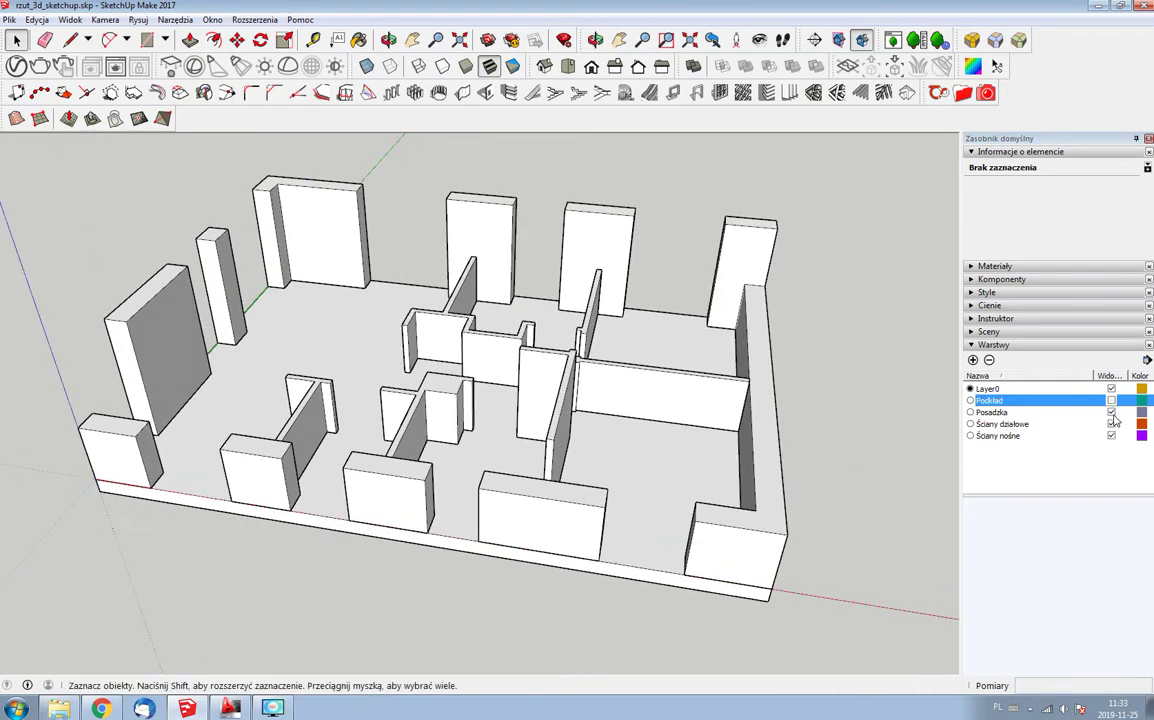
left_click(1111, 412)
left_click(1111, 436)
middle_click_drag(528, 410, 731, 509)
- Group the partition walls onto the Ściany działowe layer, then hide it and show Podkład
left_click_drag(298, 283, 300, 284)
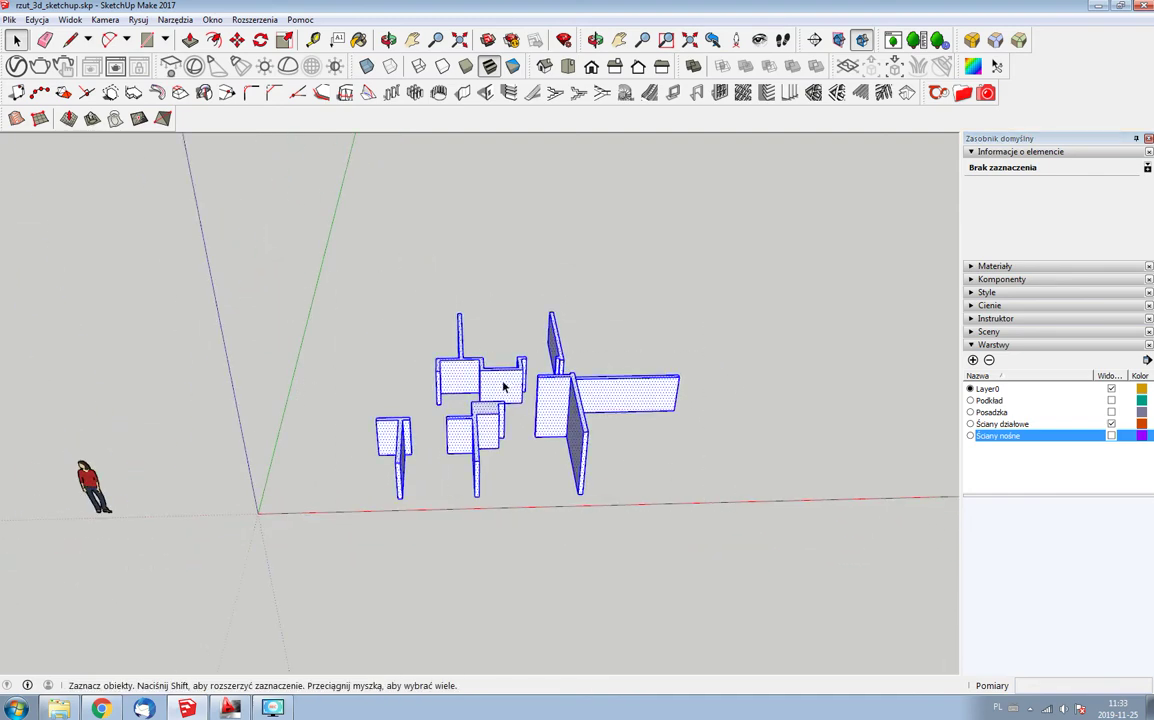
right_click(503, 381)
left_click(572, 505)
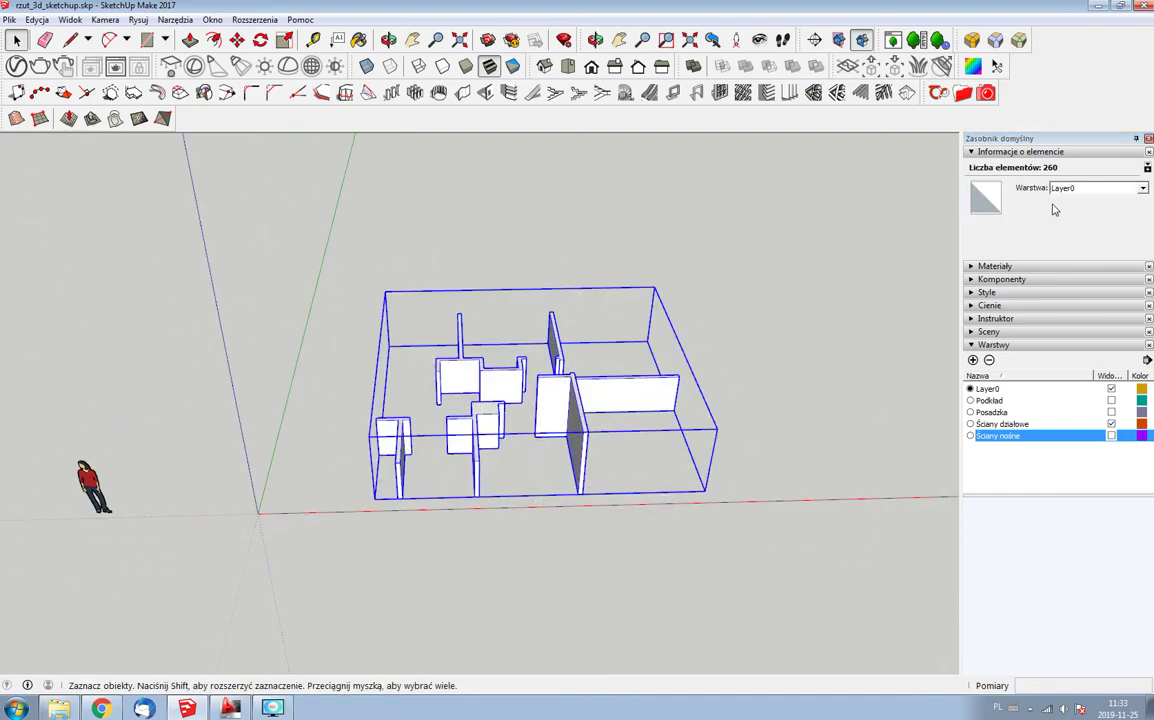
left_click(1095, 188)
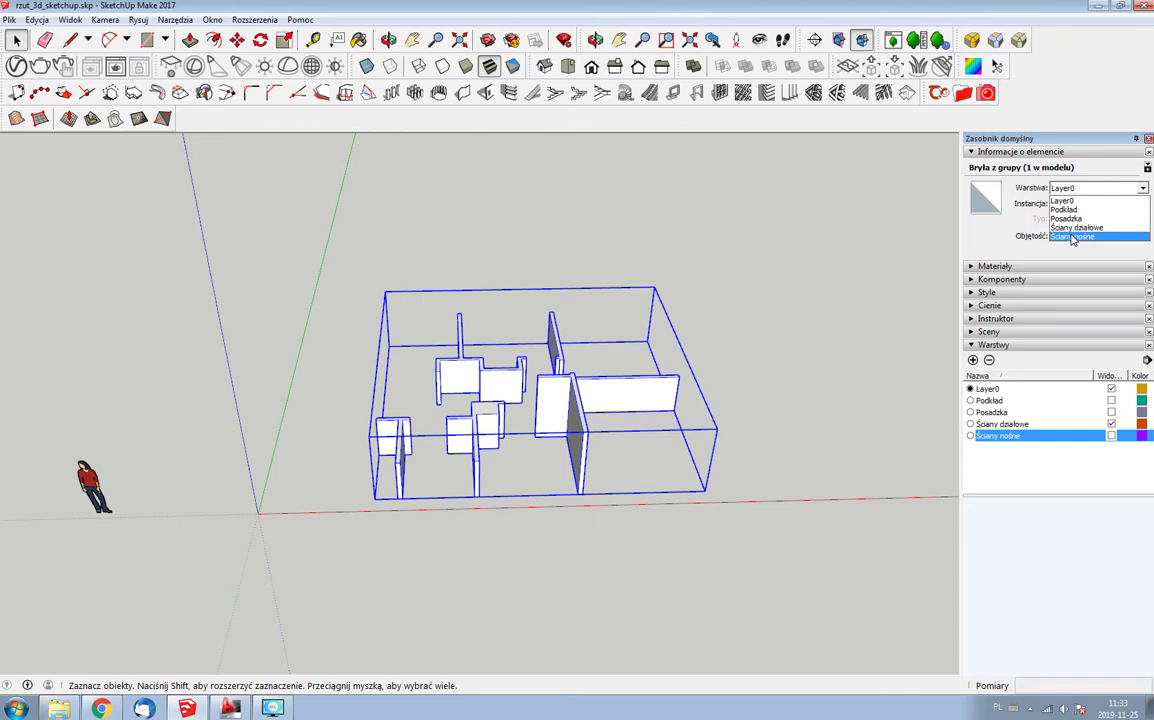
left_click(1073, 234)
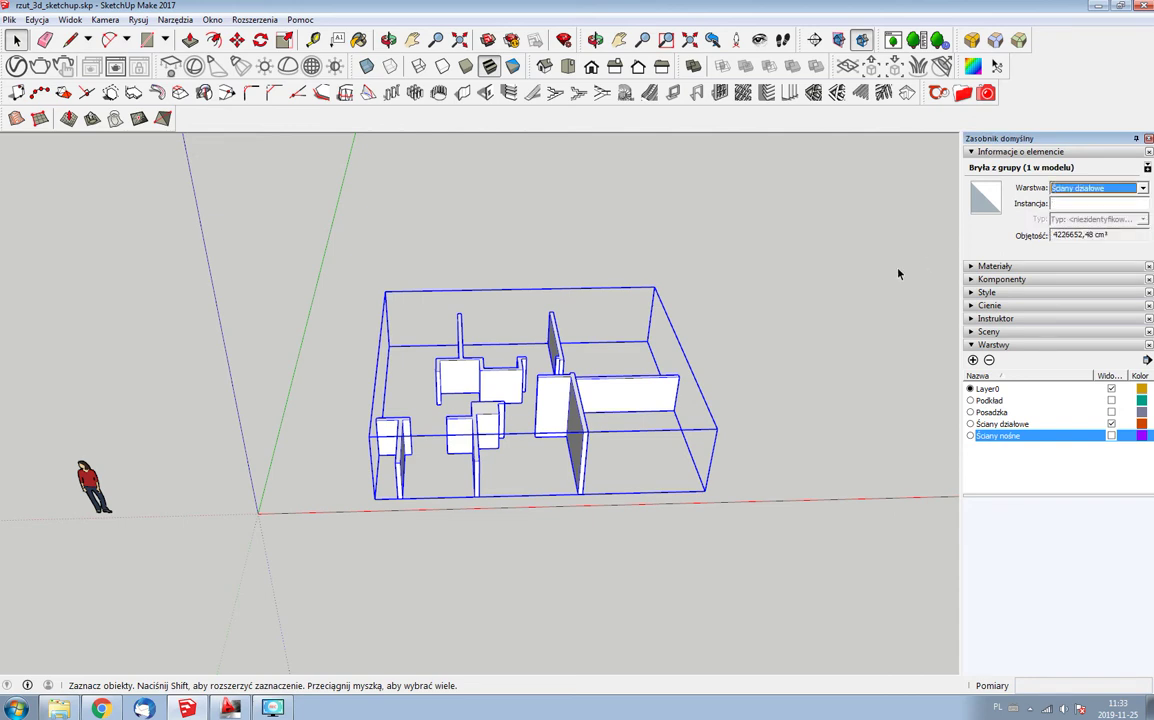
left_click(1111, 424)
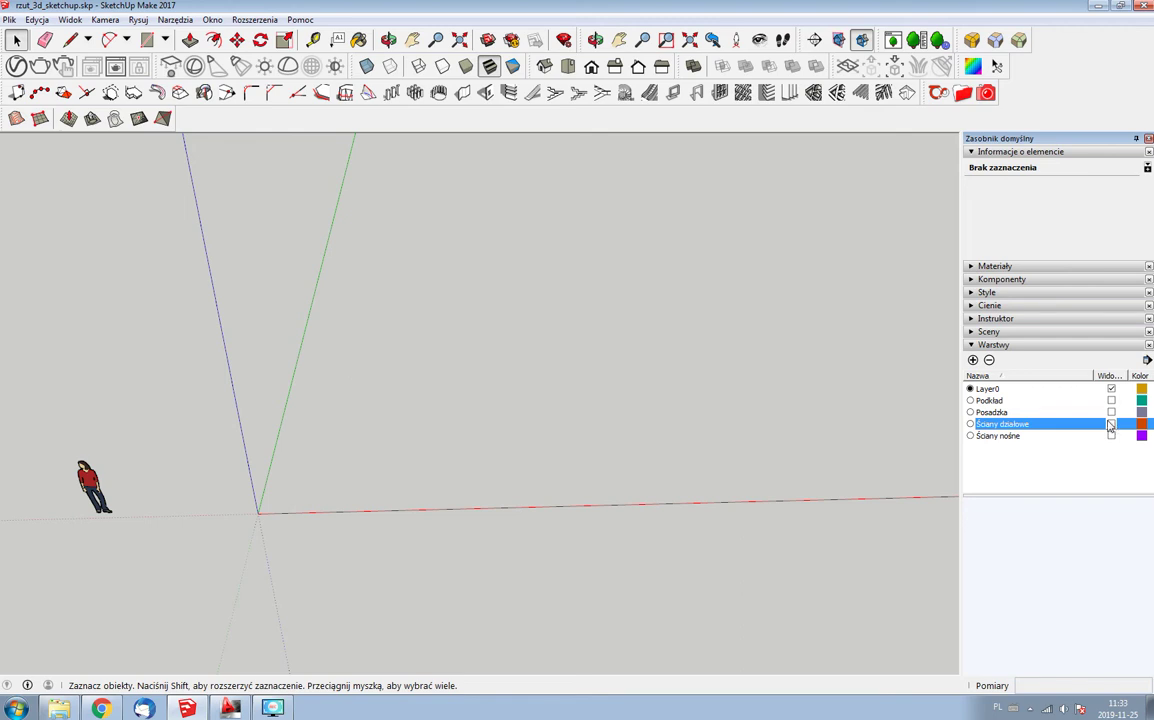
left_click(1111, 400)
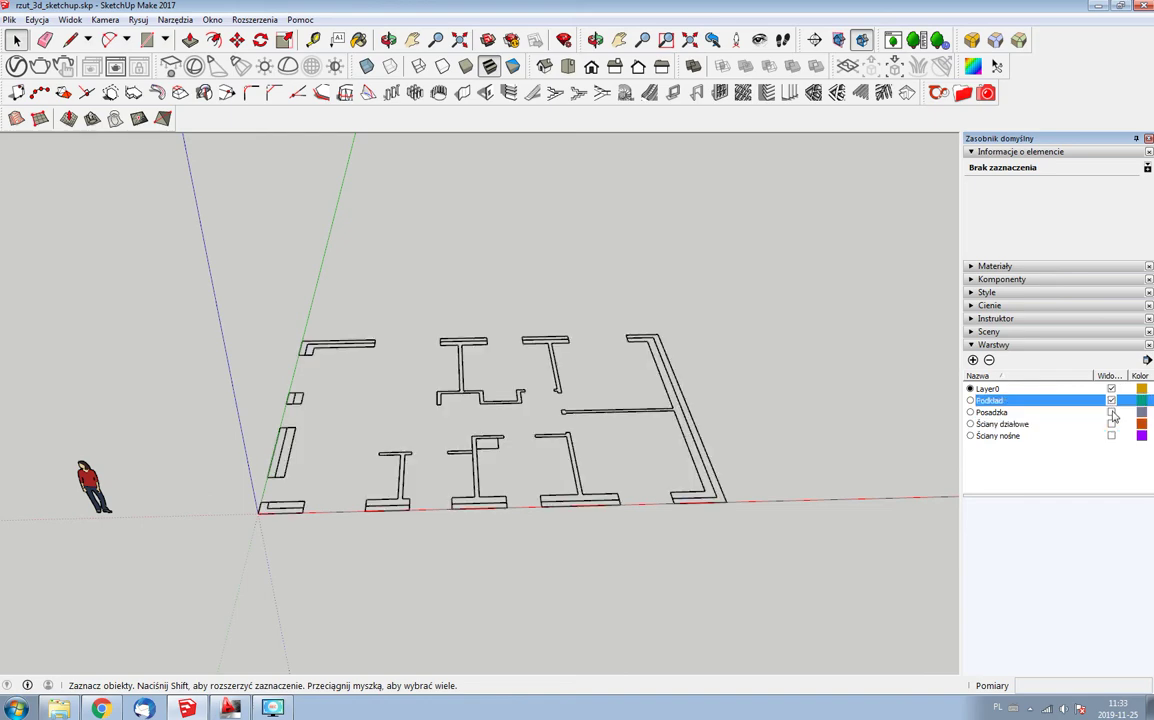
- Show the Posadzka, Ściany działowe and Ściany nośne layers, orbit to a 3D view, and expand Sceny
left_click(1111, 412)
left_click(1111, 424)
left_click(1111, 436)
mouse_move(760, 470)
middle_mouse_down()
mouse_move(813, 469)
mouse_move(590, 381)
mouse_move(482, 471)
mouse_move(489, 507)
middle_mouse_up()
mouse_move(566, 522)
middle_mouse_down()
mouse_move(512, 479)
mouse_move(515, 463)
mouse_move(572, 487)
mouse_move(587, 507)
middle_mouse_up()
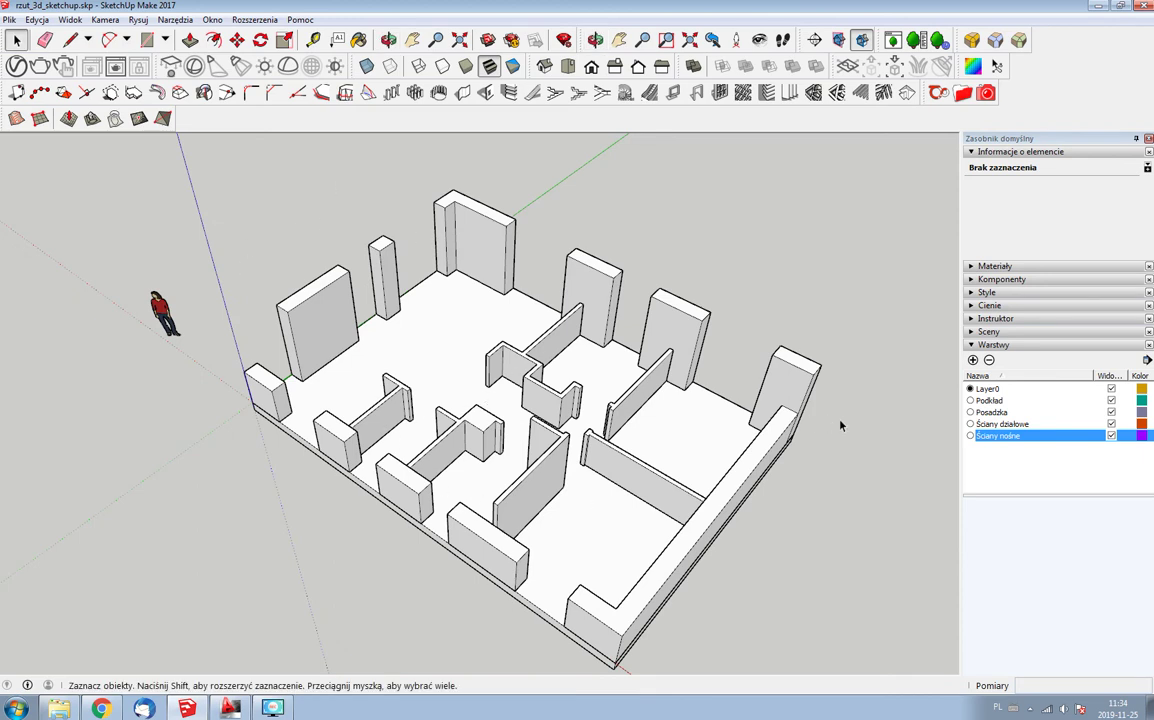
left_click(988, 331)
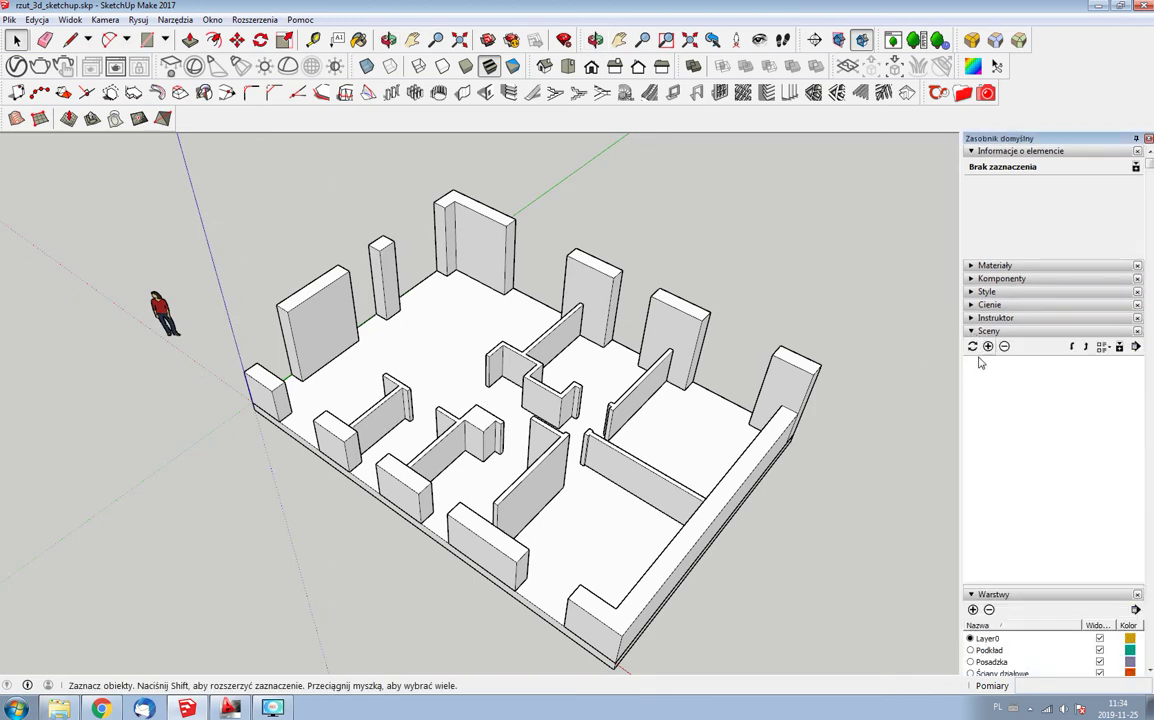
- Add Scena 1 from the current 3D view, then return to the floor plan in Chrome
left_click(988, 346)
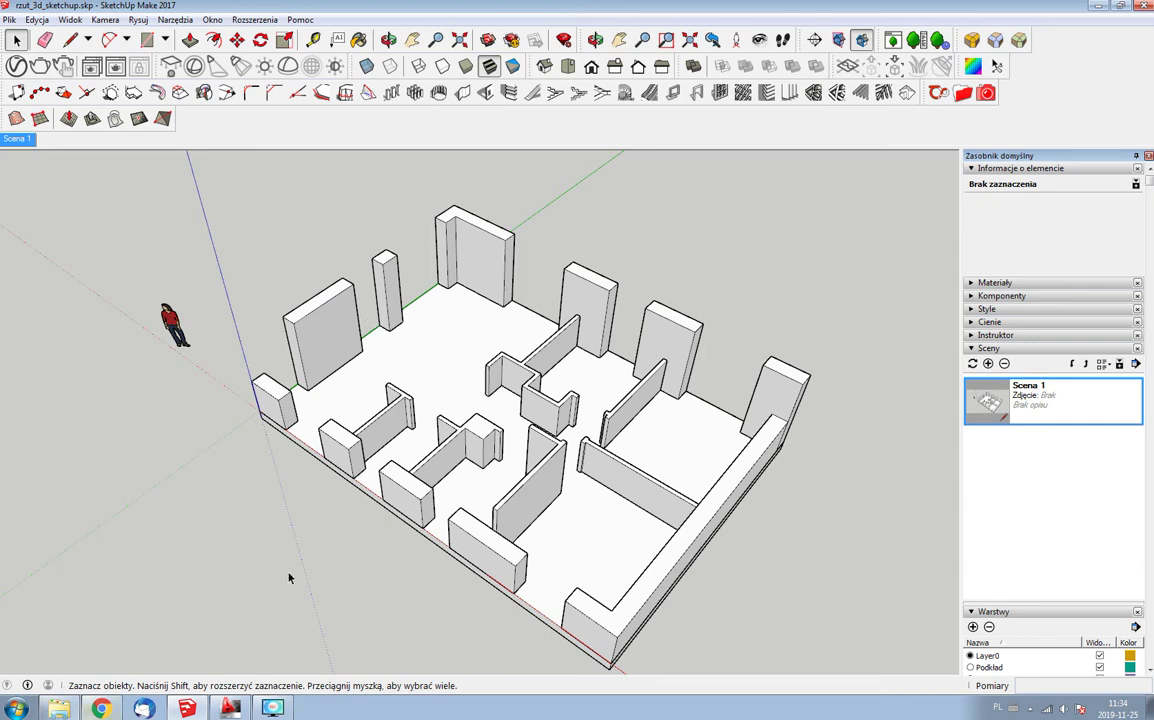
left_click(101, 708)
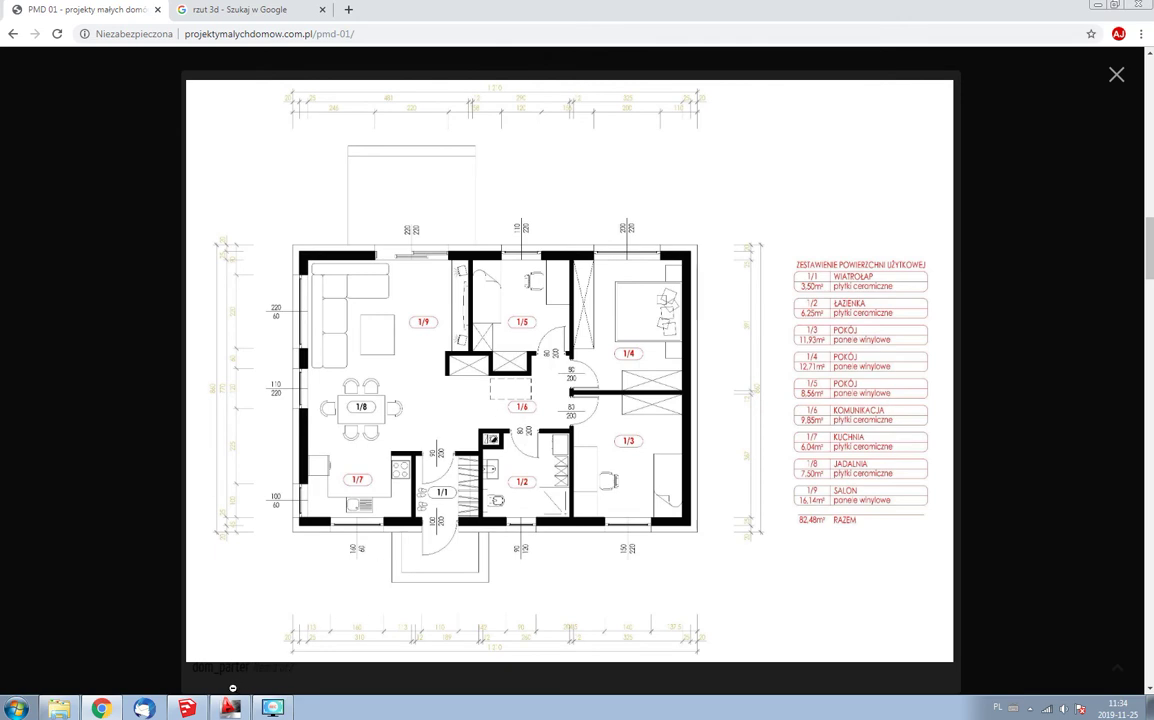
left_click(187, 708)
- Try copying the selected wall edge upward with Move and Ctrl, then cancel it
scroll(505, 278, "up", 2)
scroll(507, 278, "up", 2)
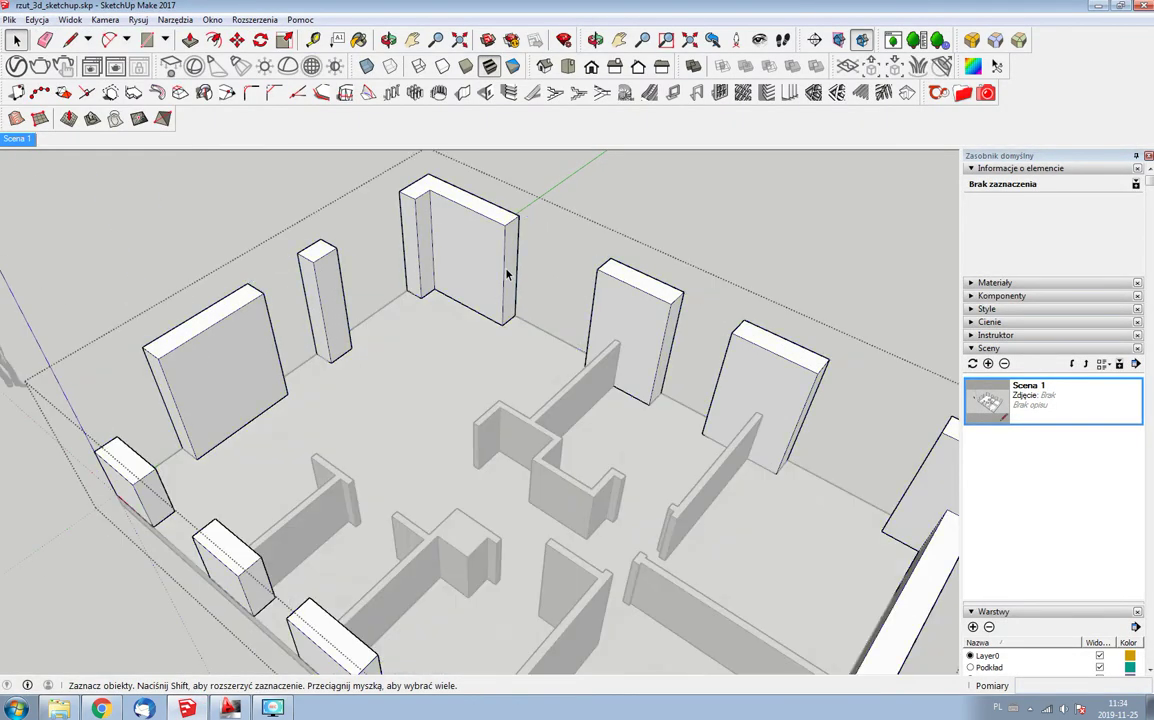
scroll(522, 301, "up", 3)
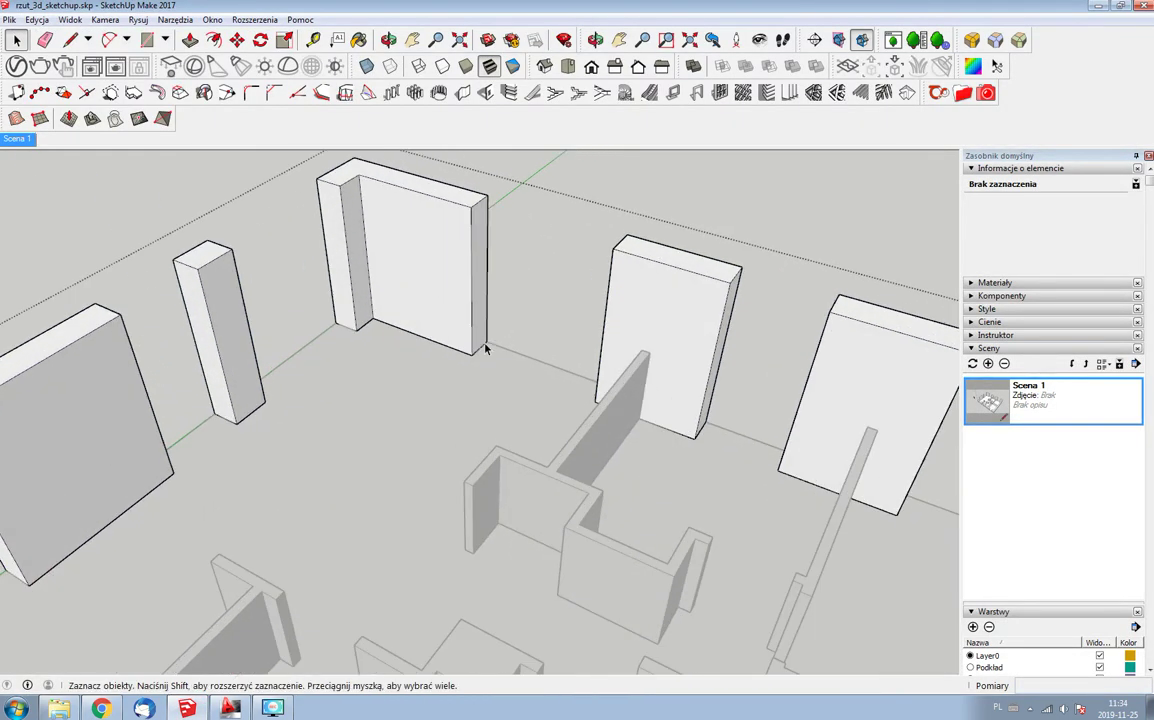
scroll(483, 350, "up", 2)
scroll(487, 345, "up", 1)
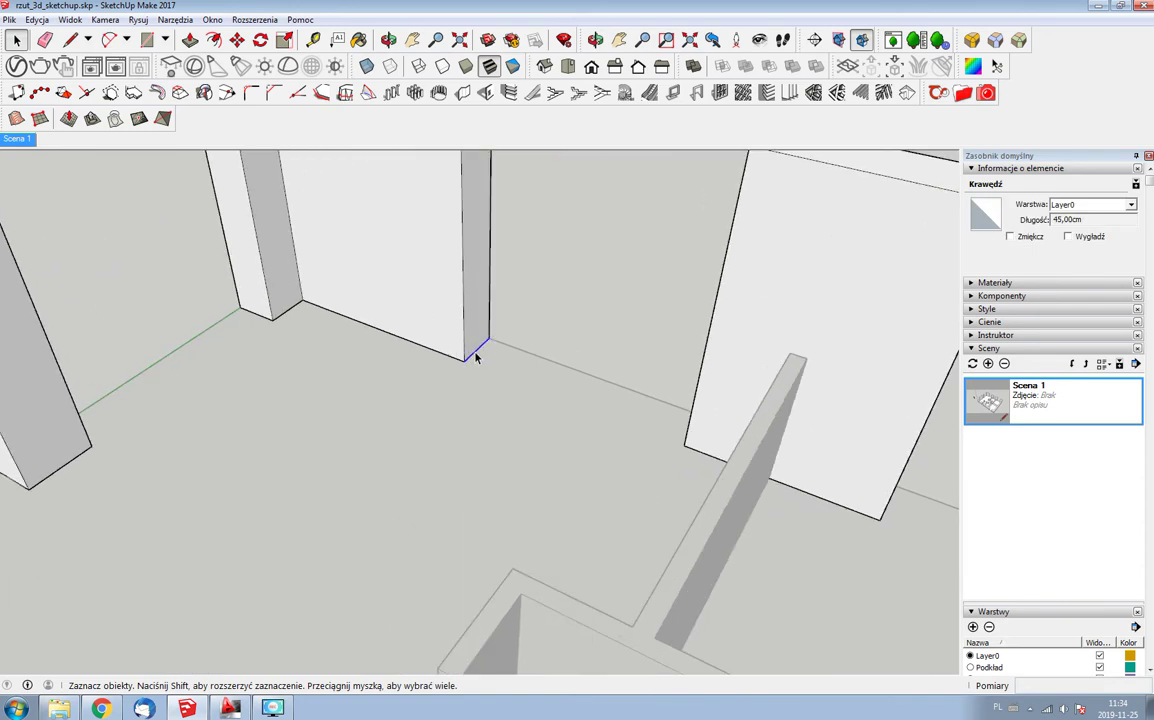
key("m")
left_click(483, 345)
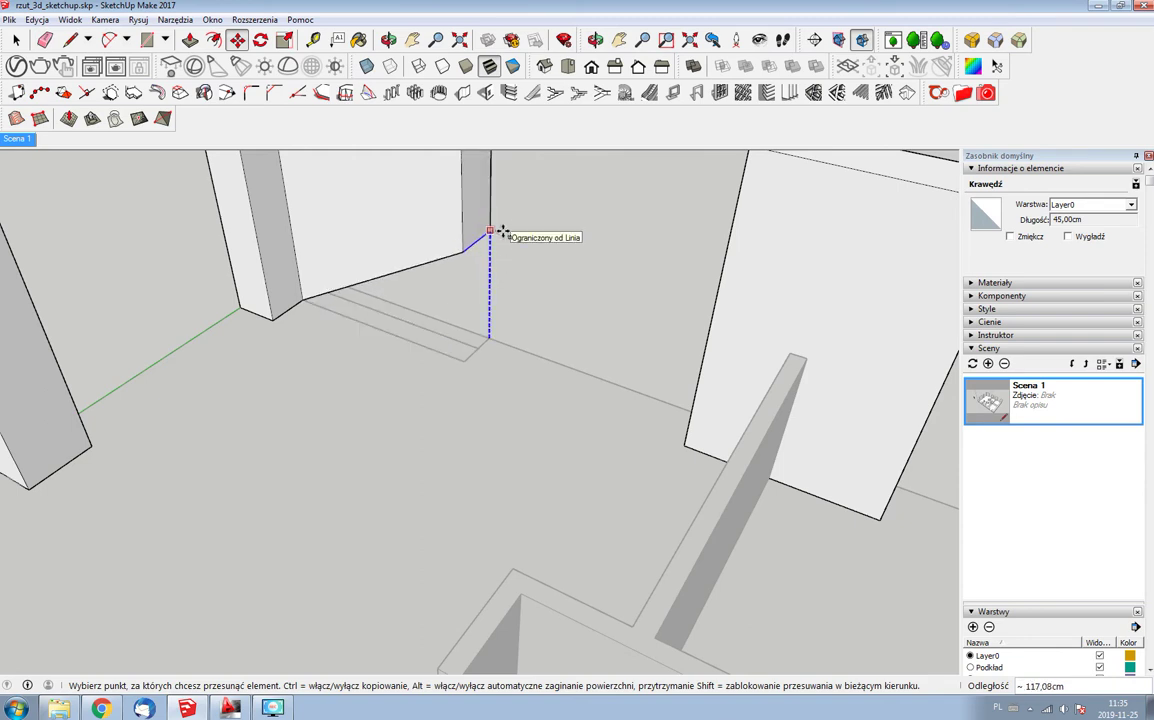
key("ctrl")
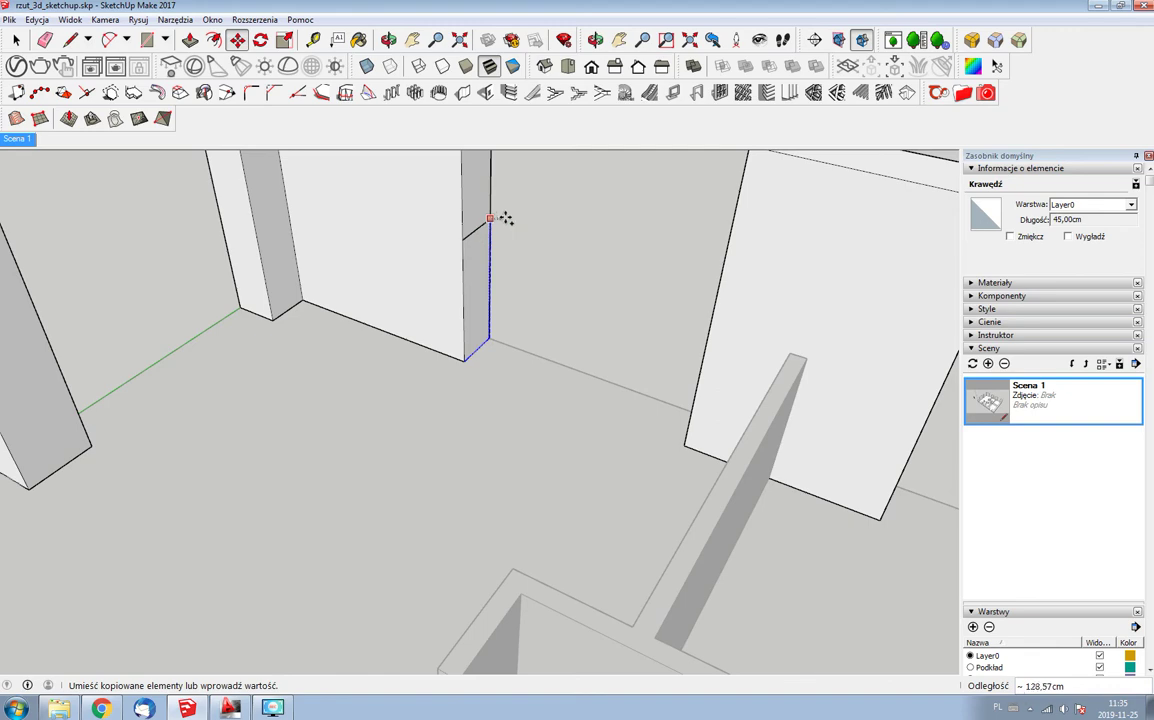
key("Escape")
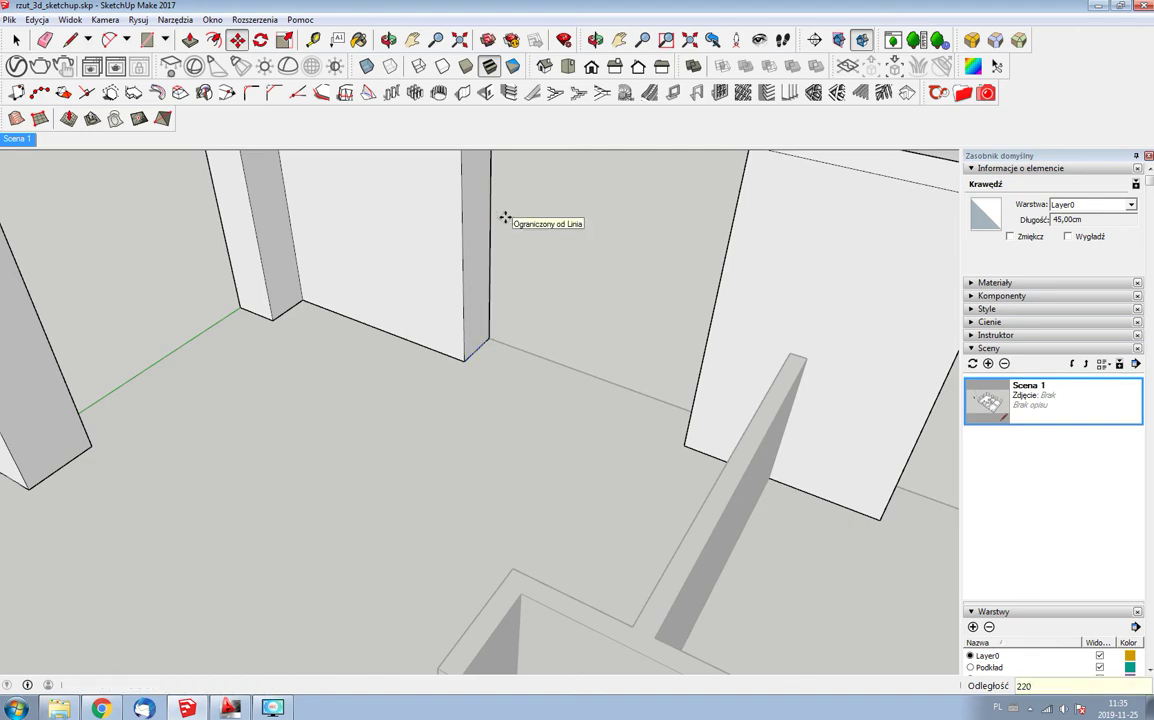
- Push/Pull the wall top across the door opening to form a lintel
scroll(505, 218, "down", 5)
scroll(513, 258, "up", 3)
scroll(517, 248, "up", 1)
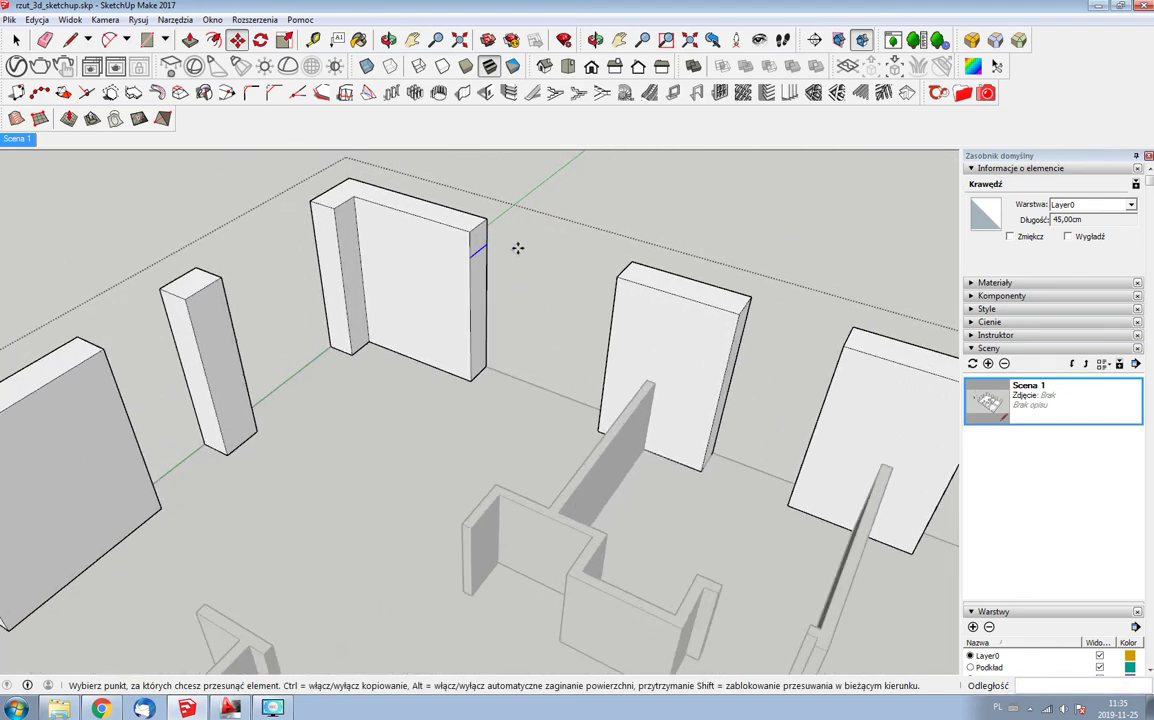
key("p")
left_click(480, 245)
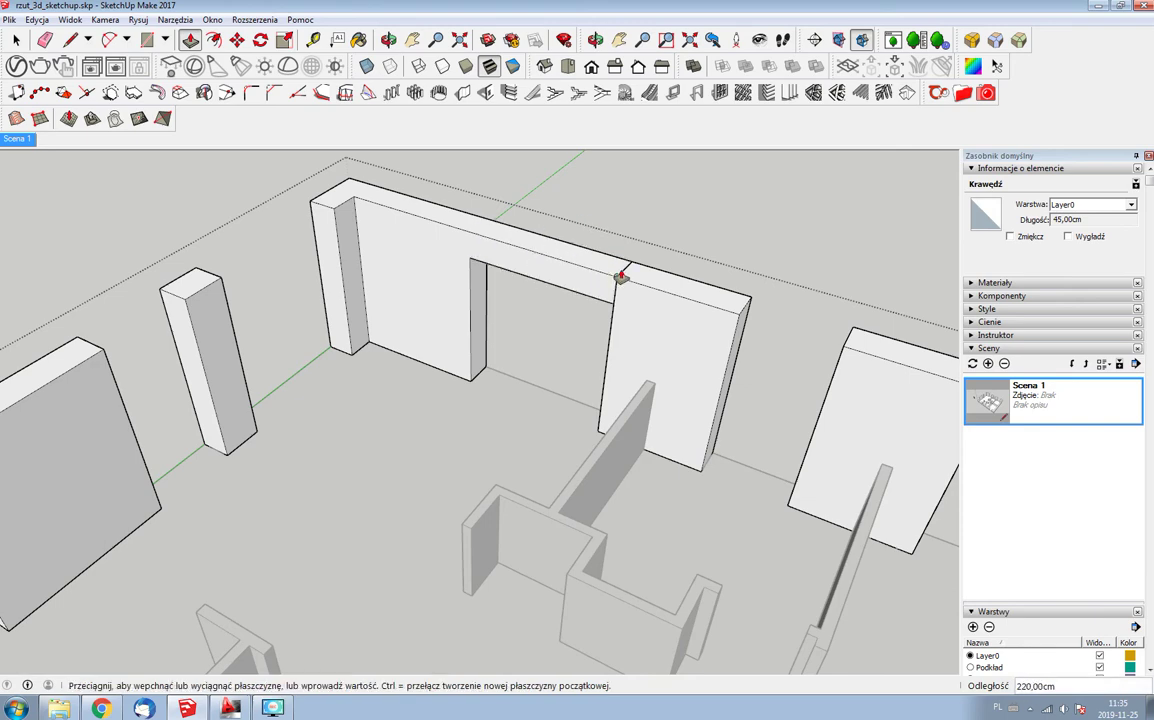
left_click(622, 285)
scroll(540, 270, "down", 3)
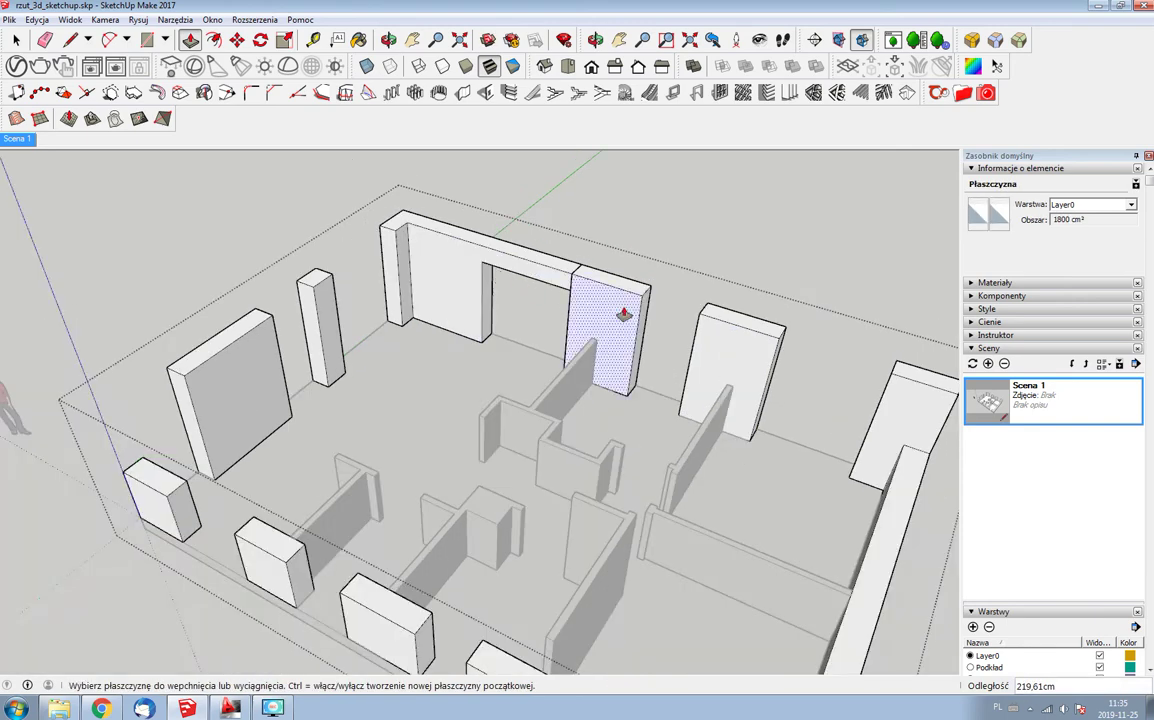
key("space")
- Select the base edges of both columns beside the doorway
scroll(661, 363, "up", 1)
scroll(661, 363, "up", 1)
scroll(652, 418, "up", 1)
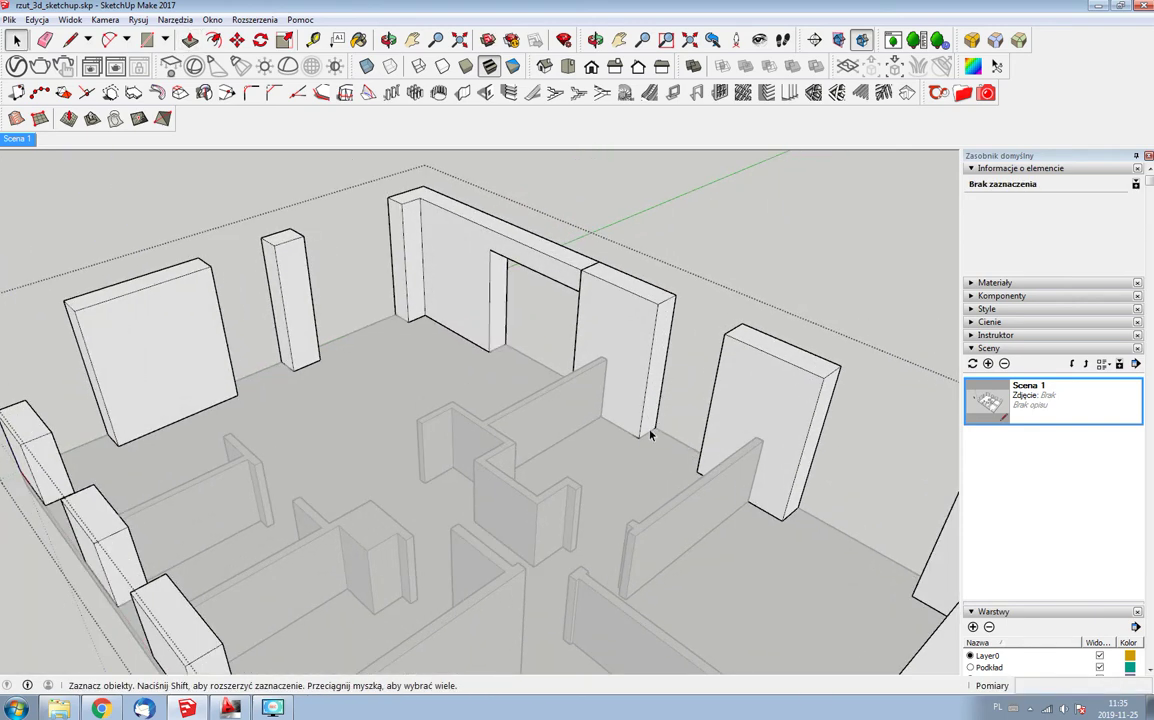
double_click(650, 437)
scroll(648, 438, "up", 3)
key("Escape")
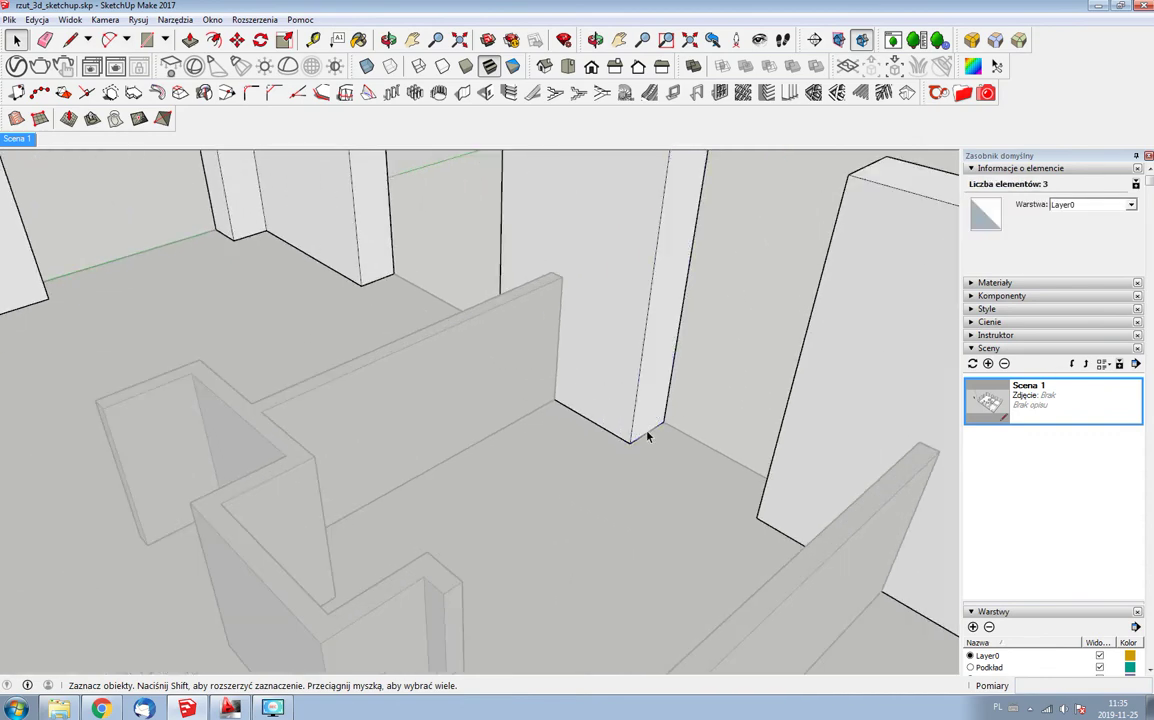
scroll(648, 438, "down", 3)
left_click(528, 393)
scroll(656, 471, "up", 3)
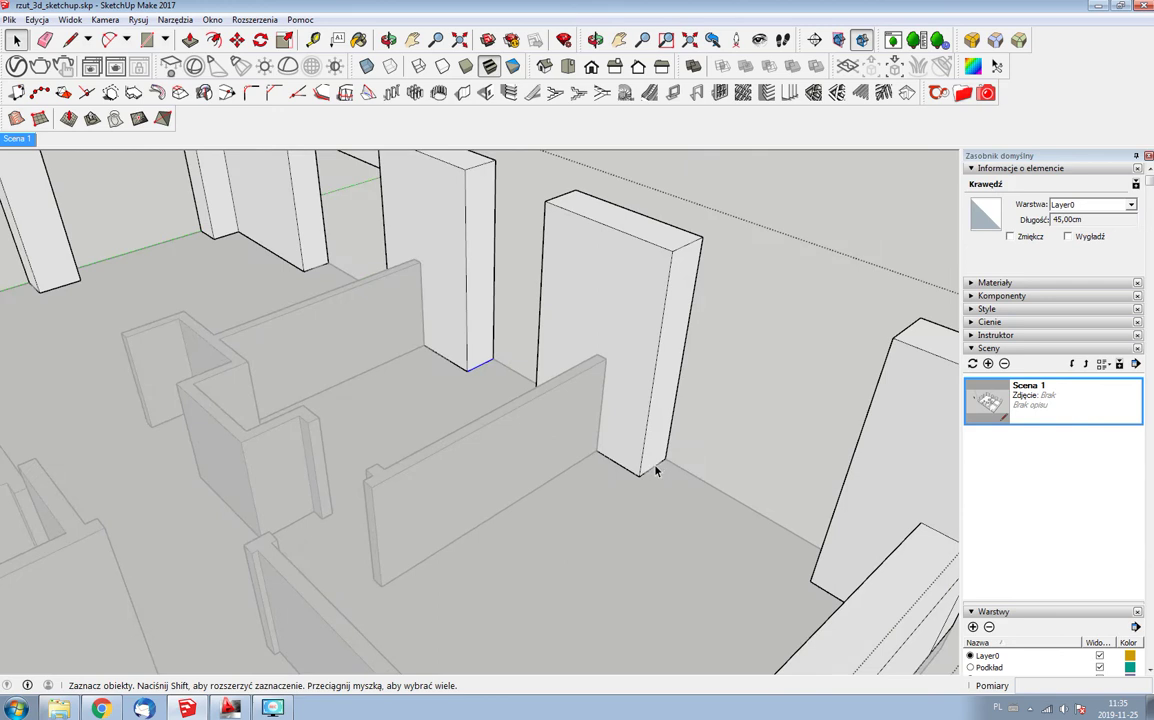
left_click(656, 469, "shift")
- Copy the two column base edges 220 cm upward
key("m")
left_click(641, 470)
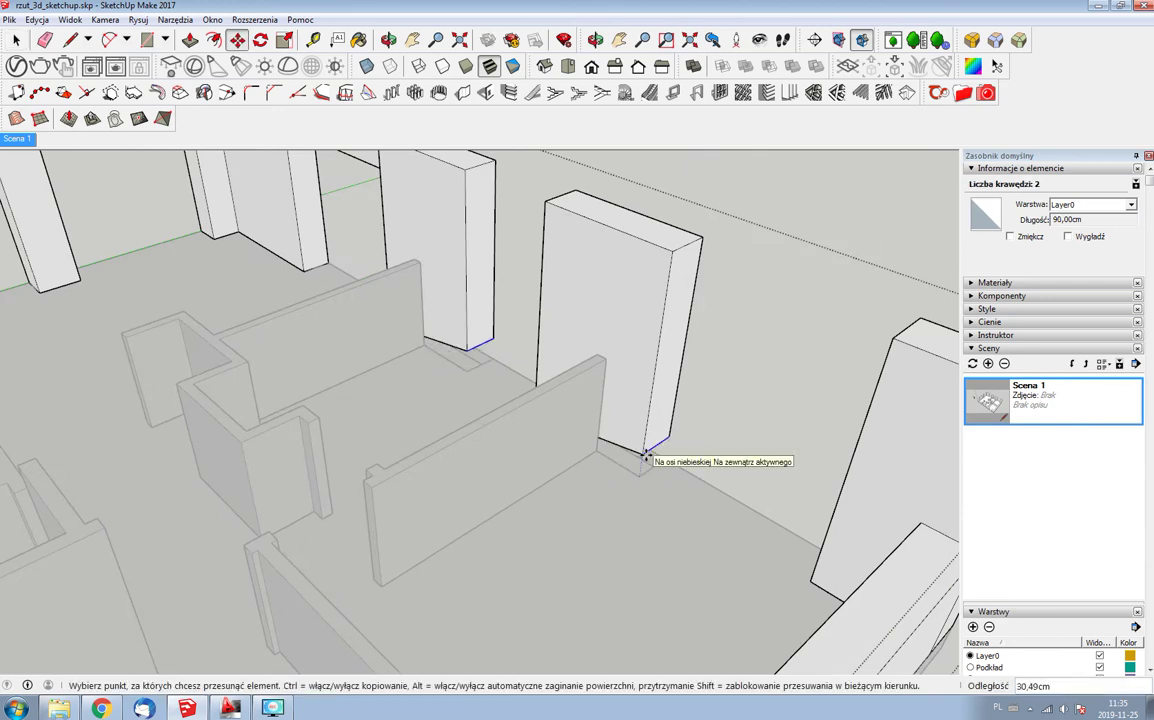
key("ctrl")
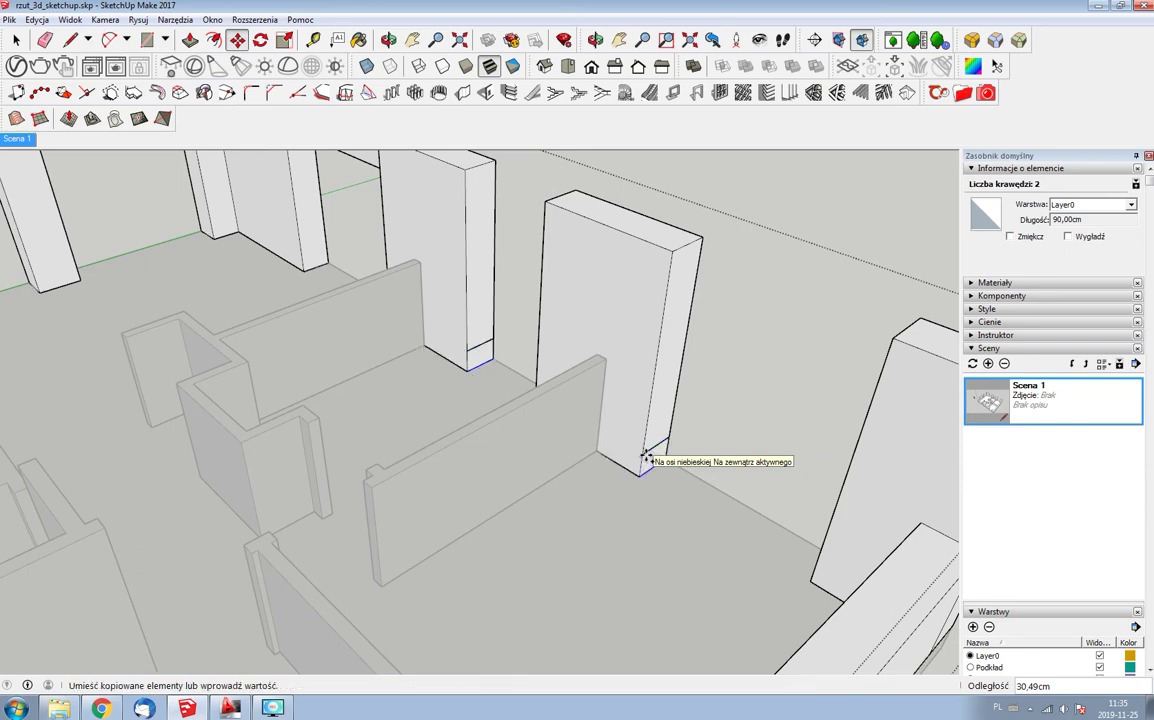
type("220")
key("Return")
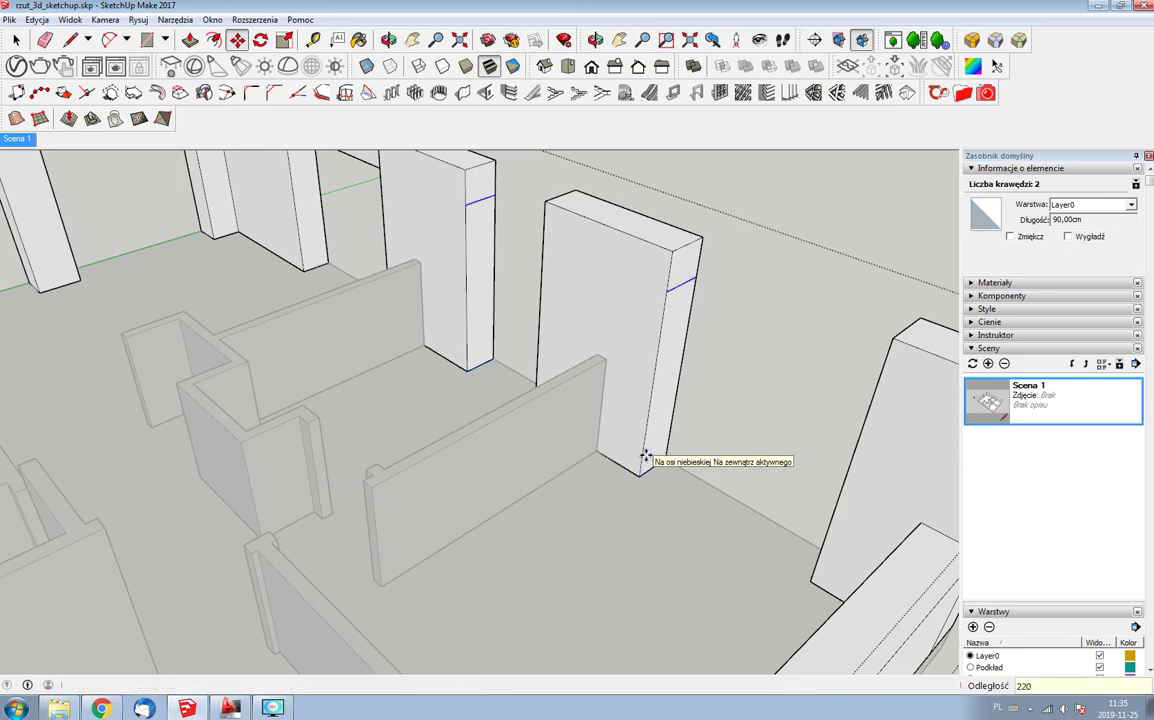
- Push/Pull the left column's upper face to the right column, and extend the right column's side face
key("p")
left_click(492, 192)
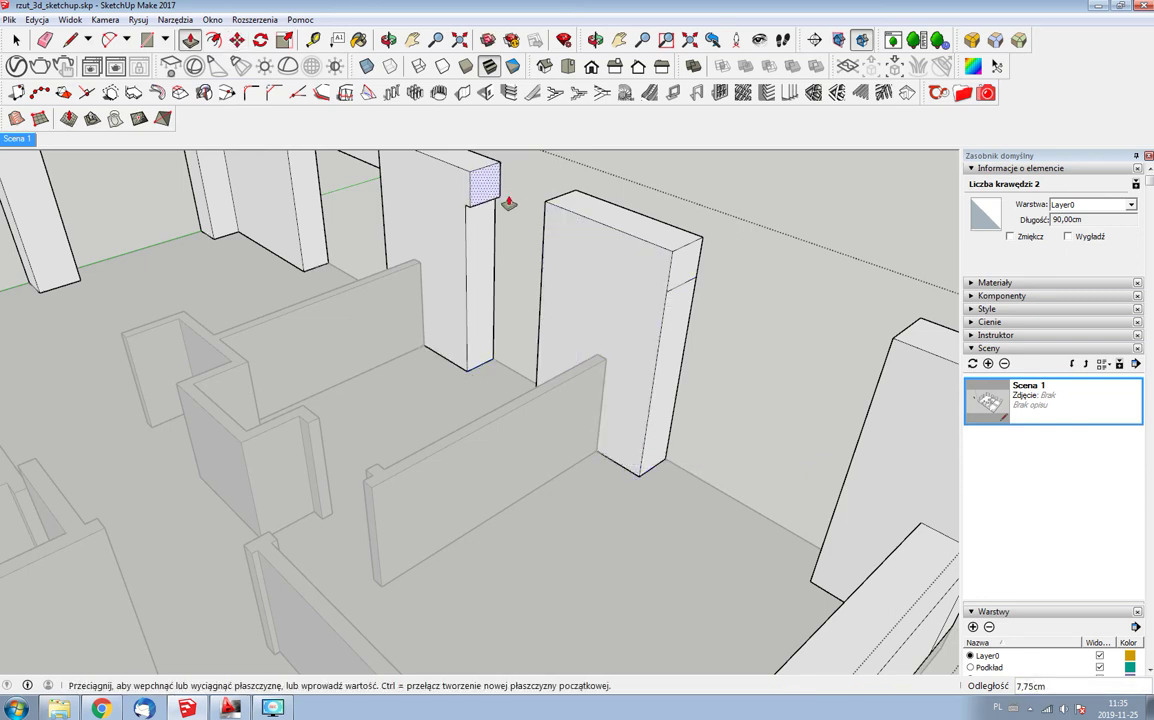
left_click(549, 217)
left_click(692, 293)
left_click(871, 412)
key("space")
middle_click_drag(618, 437, 729, 394)
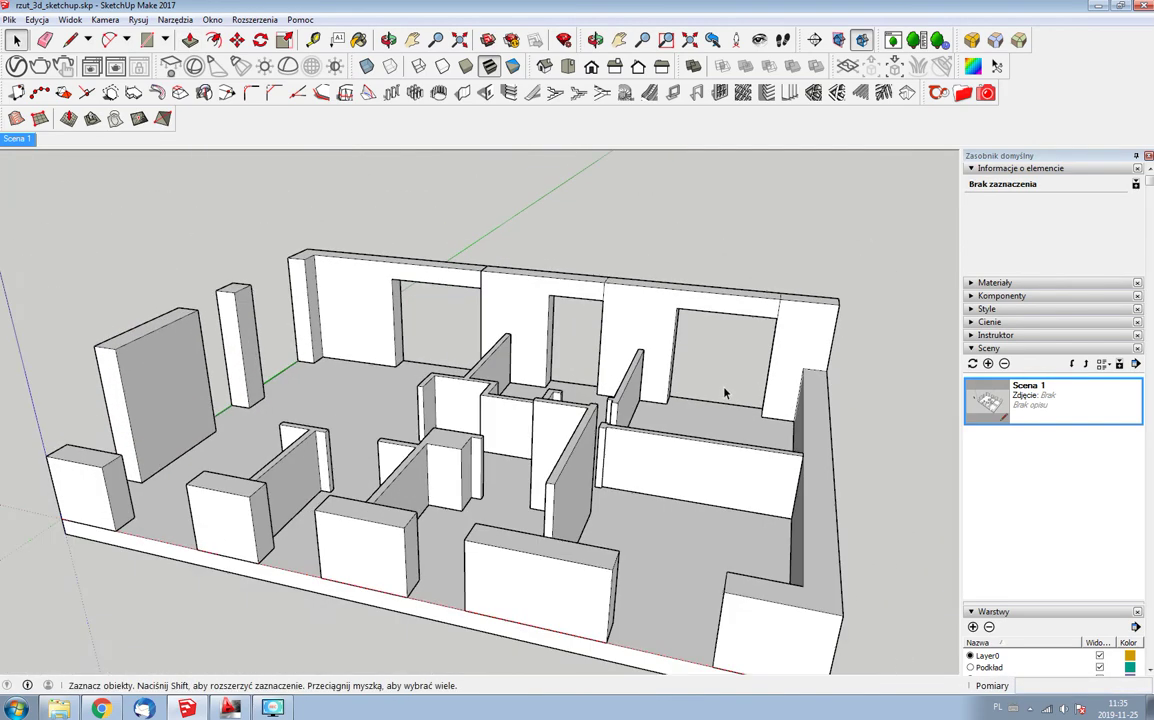
- Erase the seam edge on the wall top above the left doorway
scroll(465, 318, "up", 3)
scroll(473, 277, "up", 2)
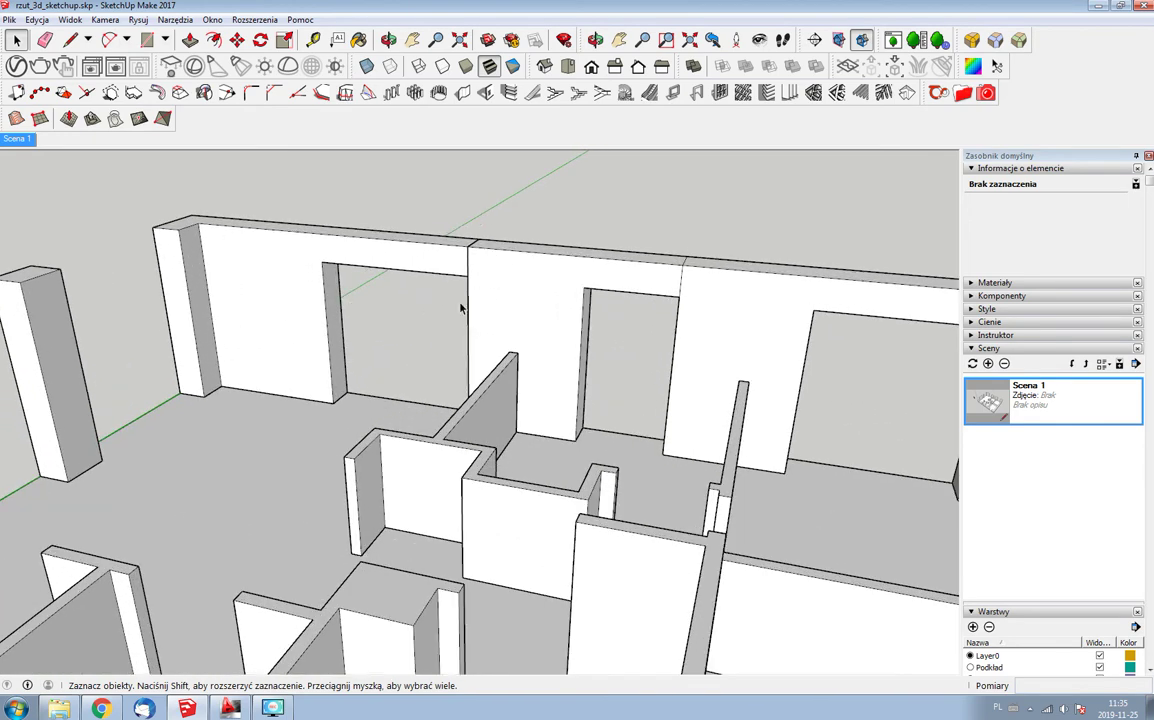
scroll(470, 275, "up", 1)
scroll(469, 269, "up", 2)
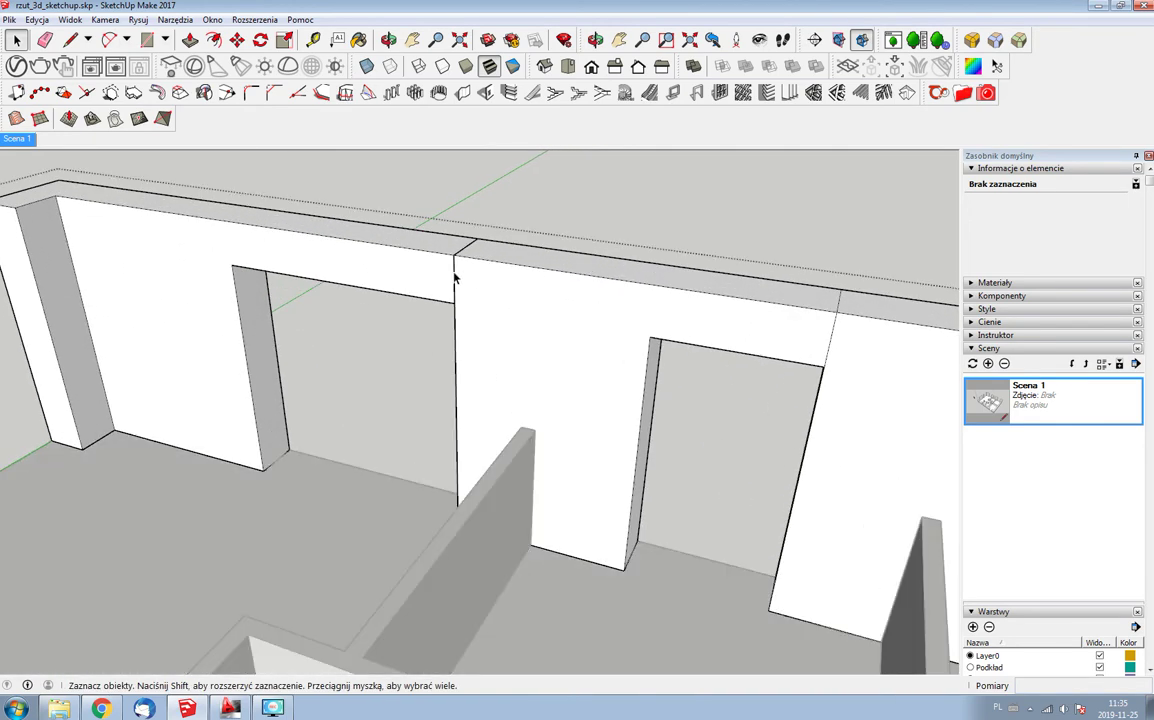
middle_click_drag(455, 277, 431, 317)
left_click(431, 317)
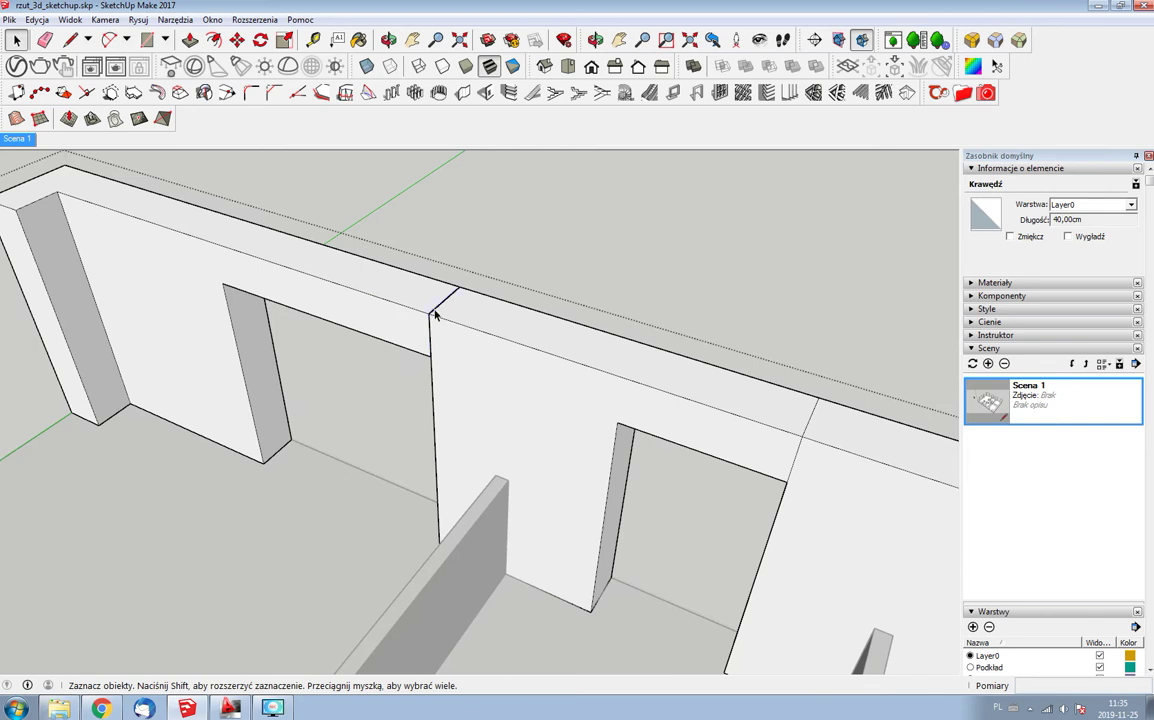
key("Delete")
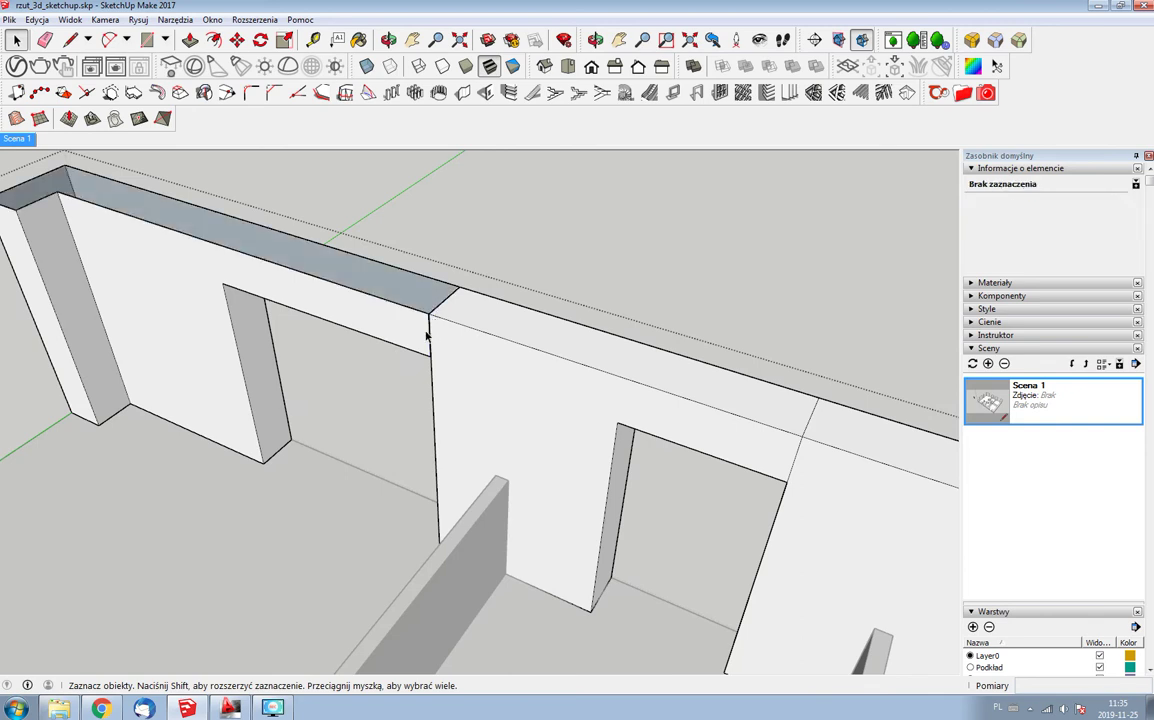
left_click(390, 290)
middle_click_drag(391, 291, 325, 285)
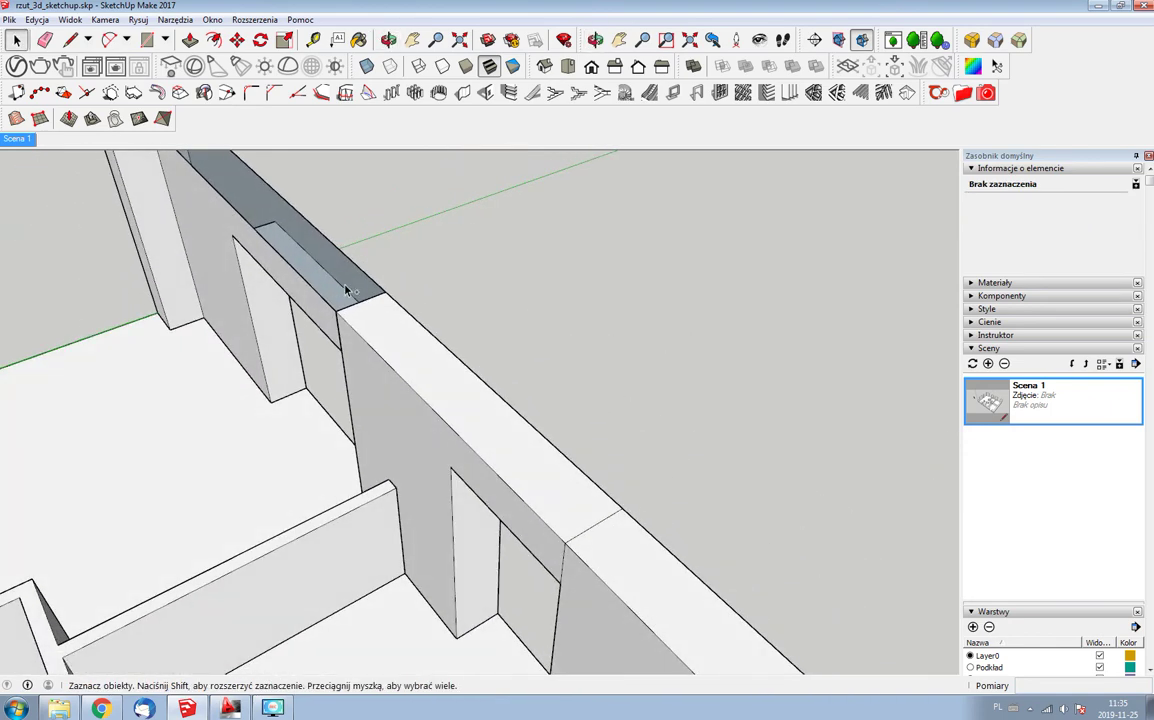
- Redraw lines along the wall top to close the wall-top face
key("l")
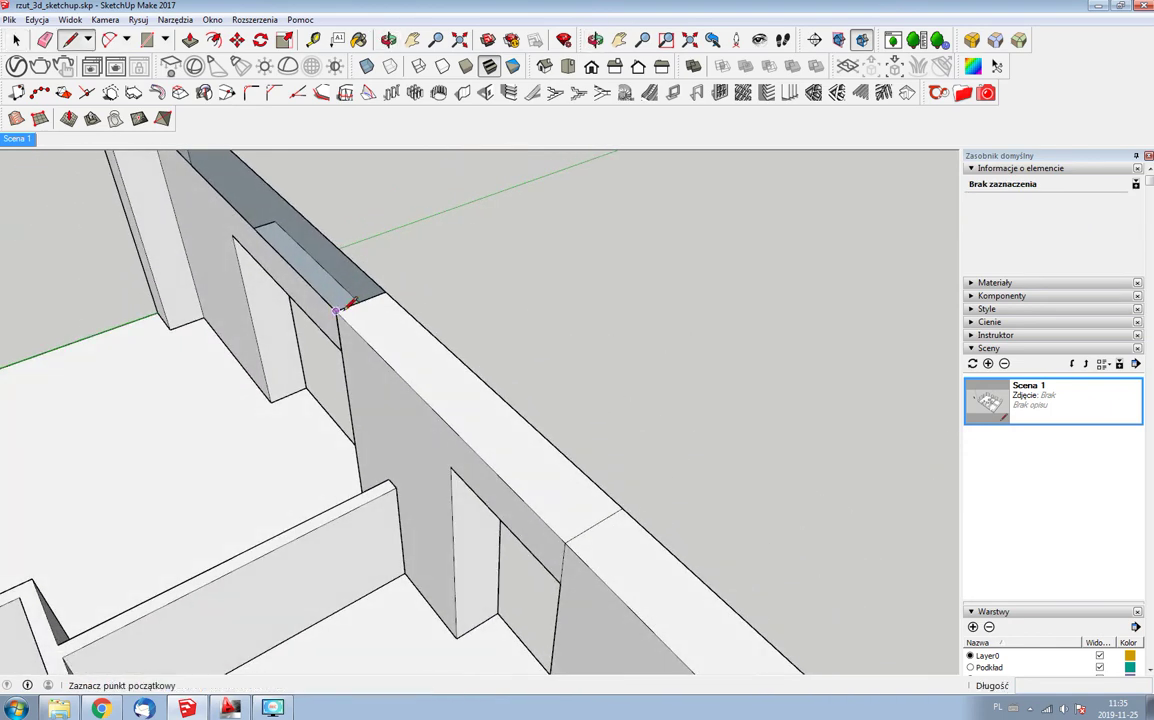
left_click(336, 311)
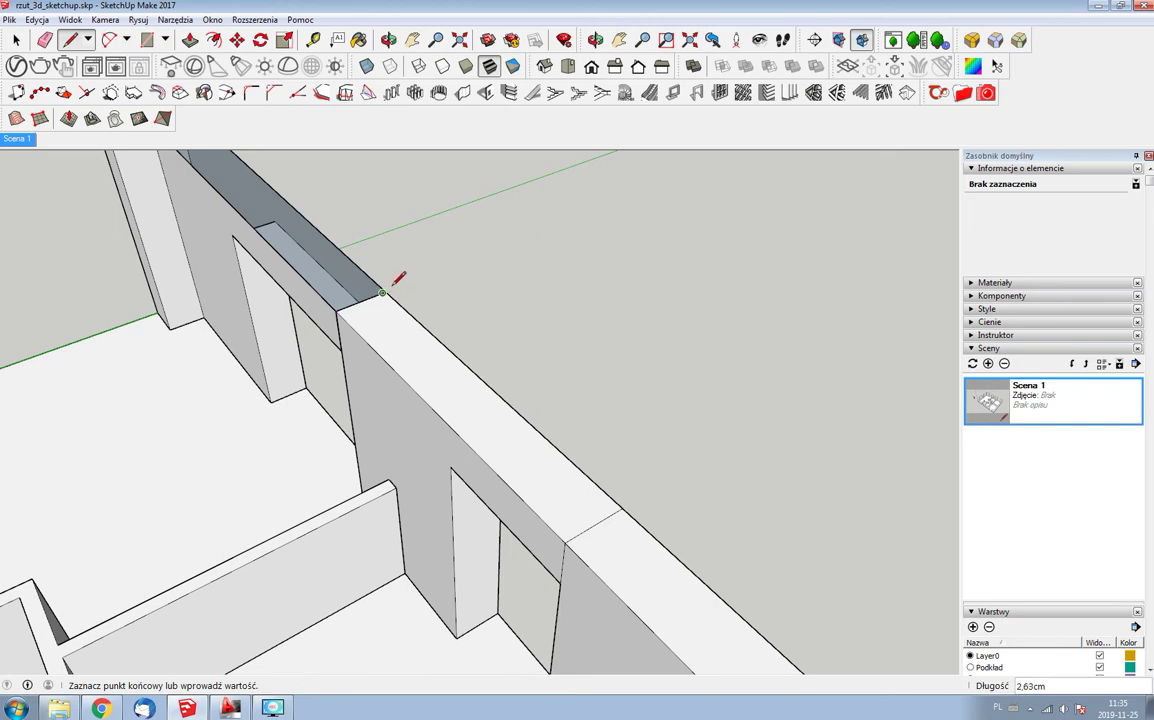
left_click(336, 311)
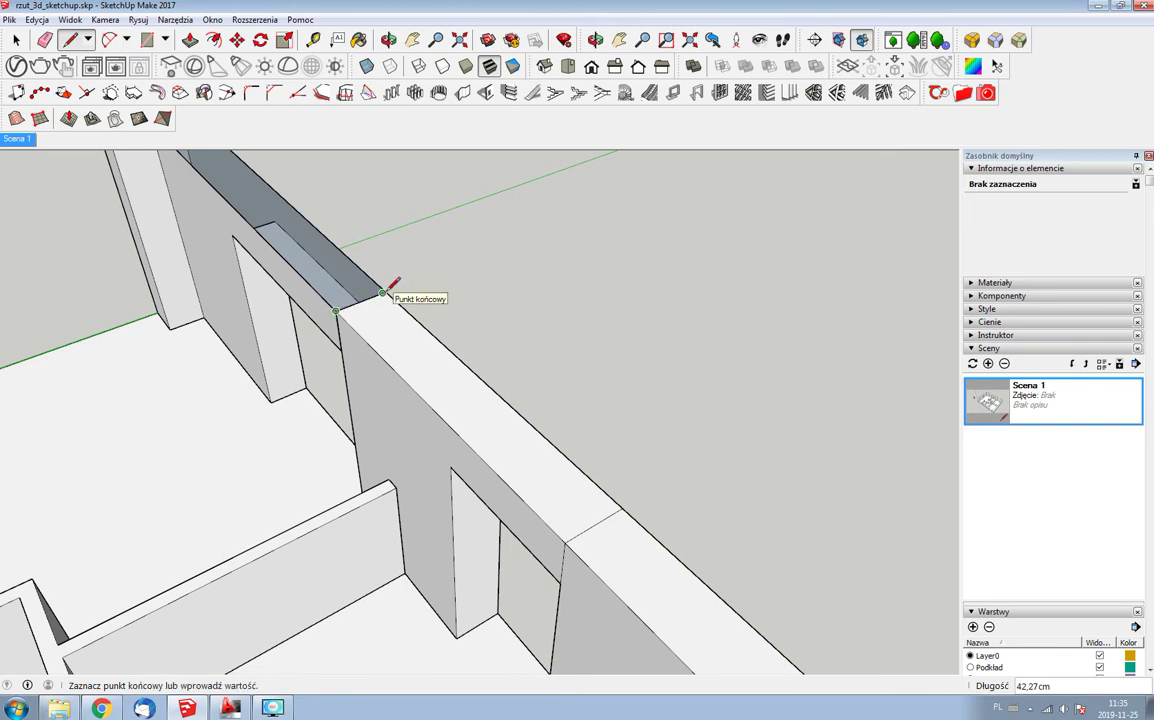
middle_click_drag(388, 290, 390, 290)
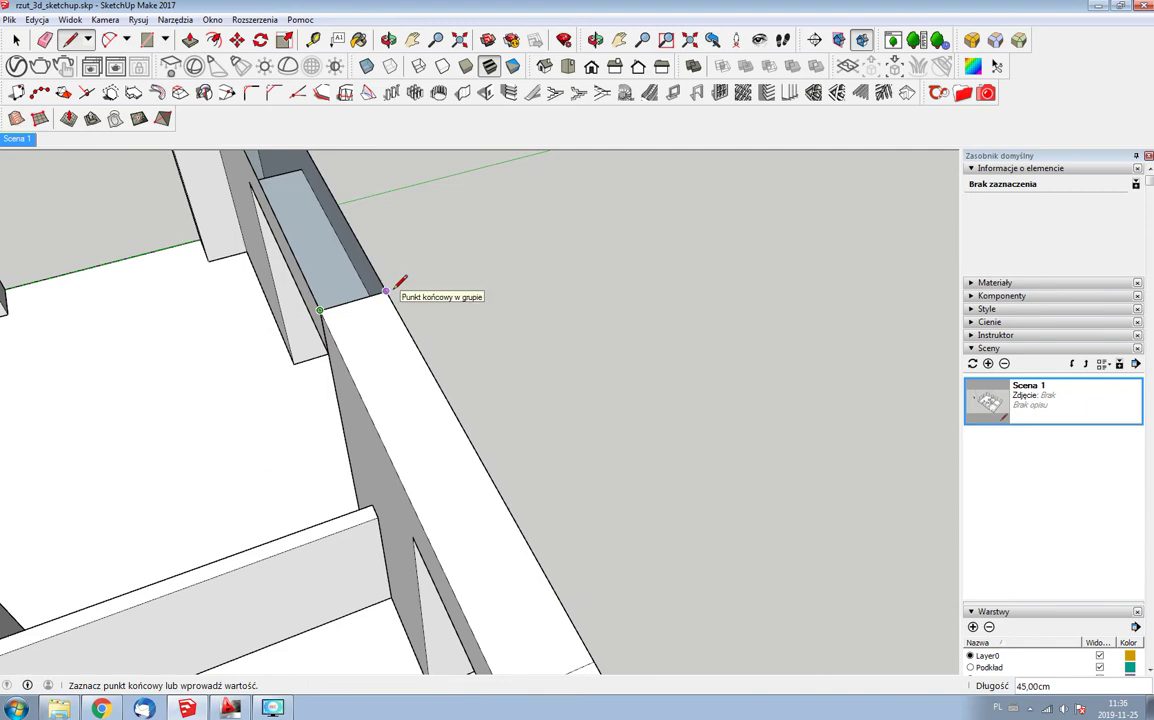
key("space")
scroll(477, 359, "down", 3)
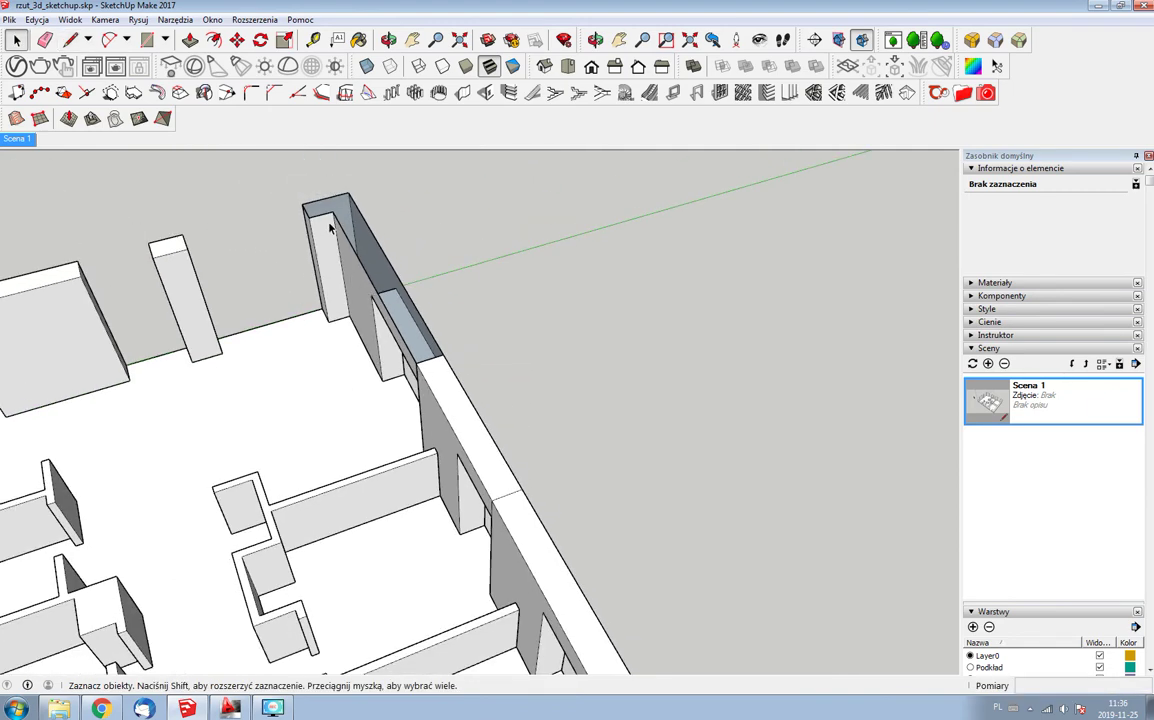
middle_click_drag(330, 228, 528, 237)
key("l")
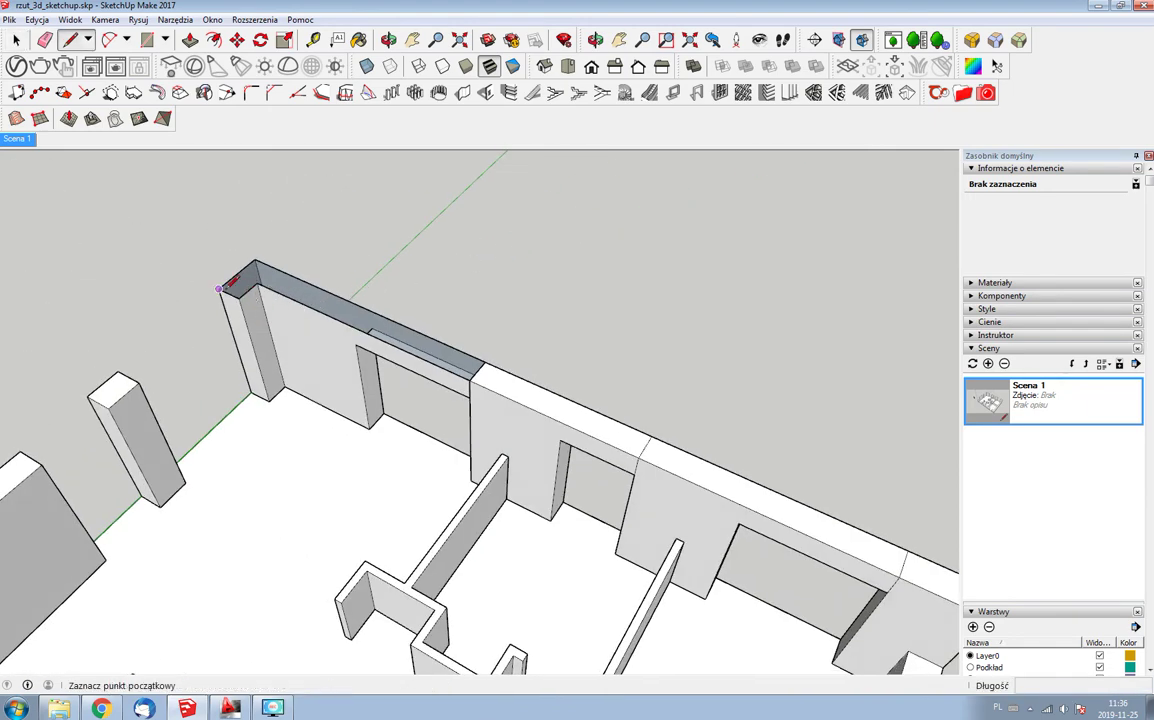
left_click(220, 289)
left_click(469, 380)
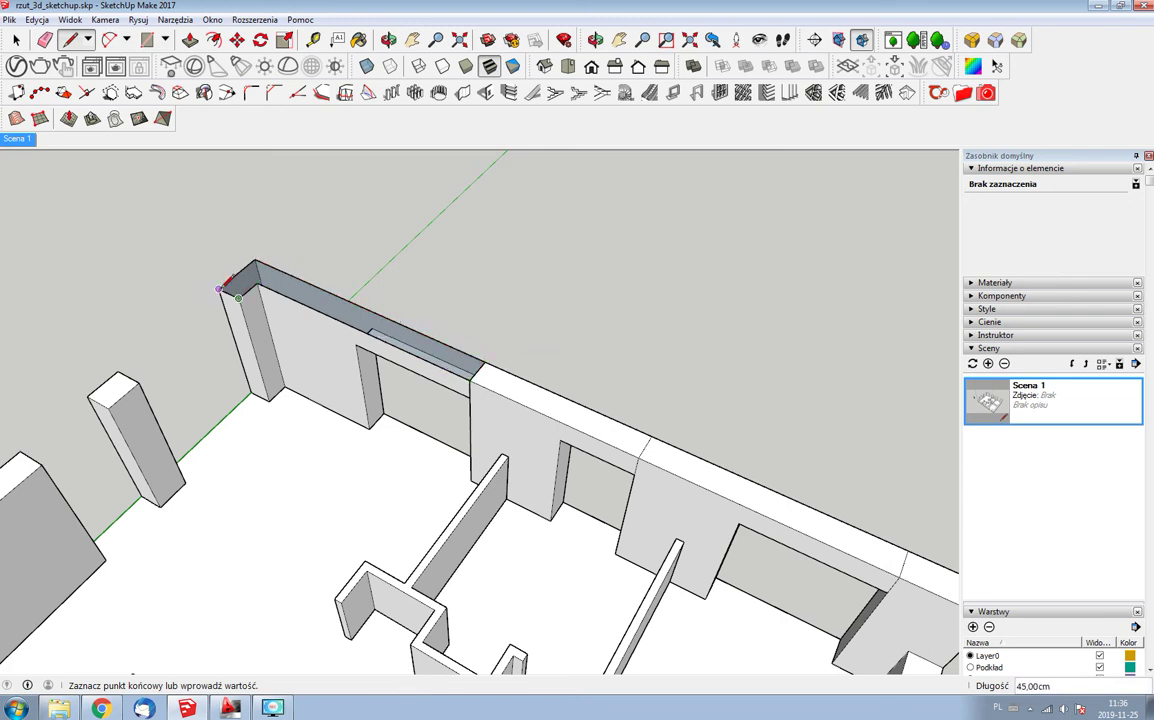
left_click(222, 287)
key("space")
- Reverse the new wall-top face, then undo the reversal
right_click(336, 312)
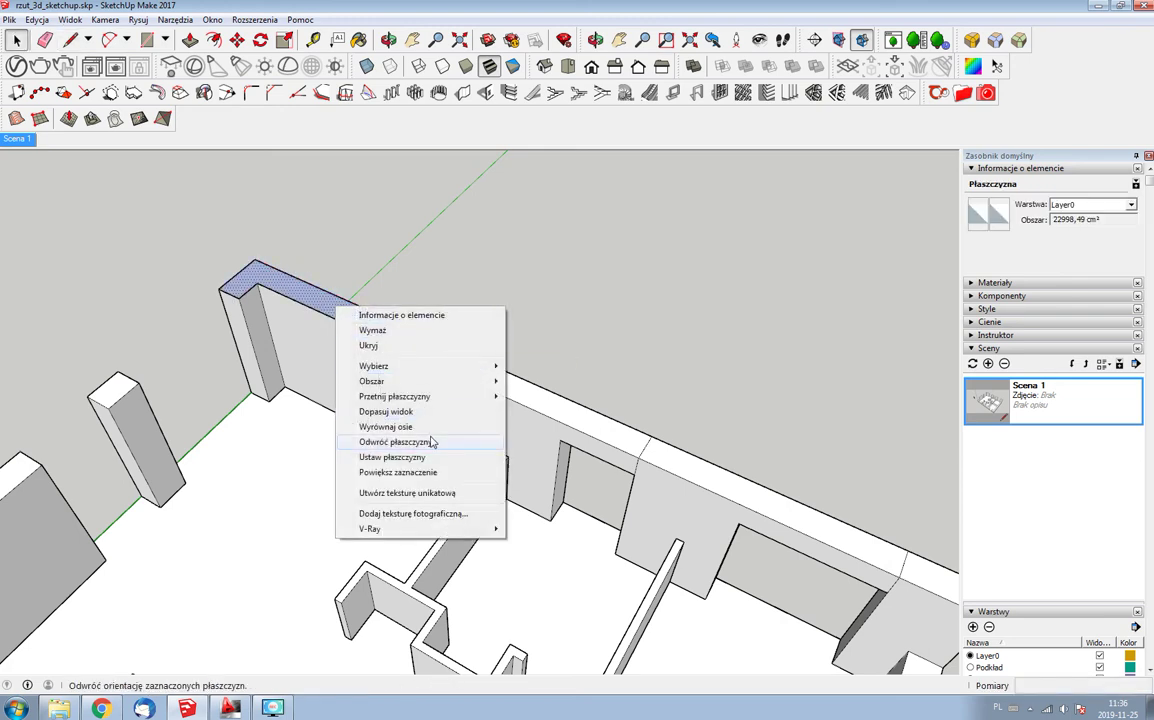
left_click(432, 442)
left_click(512, 365)
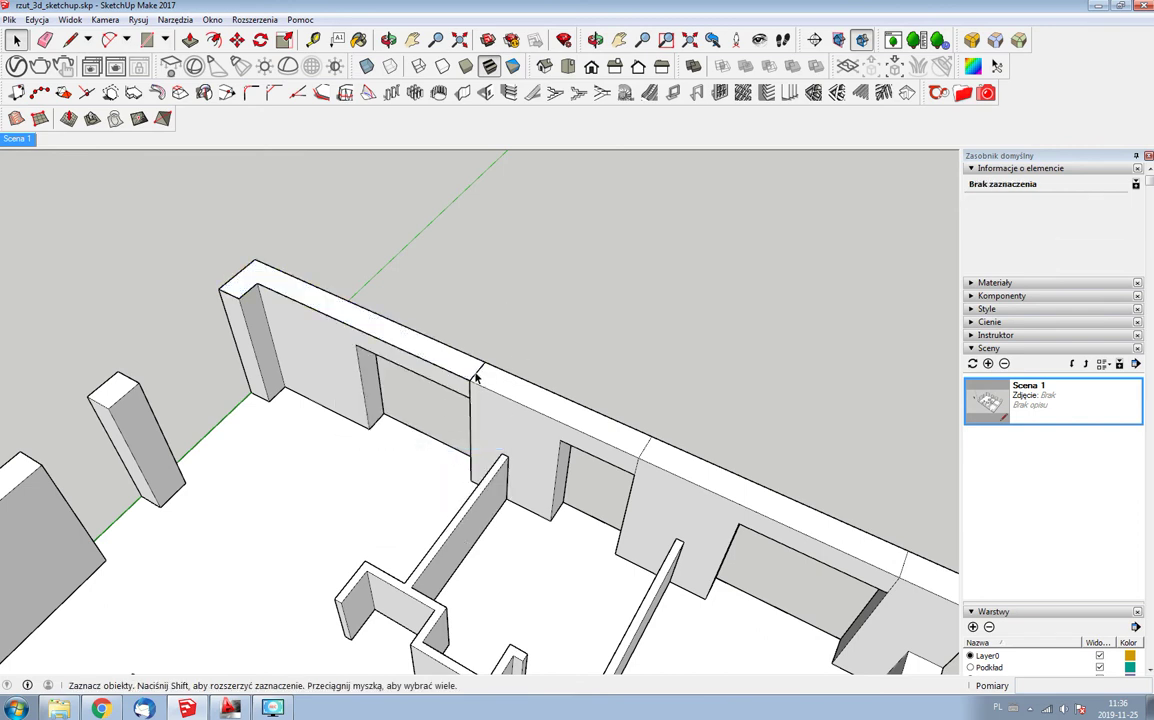
key("ctrl+z")
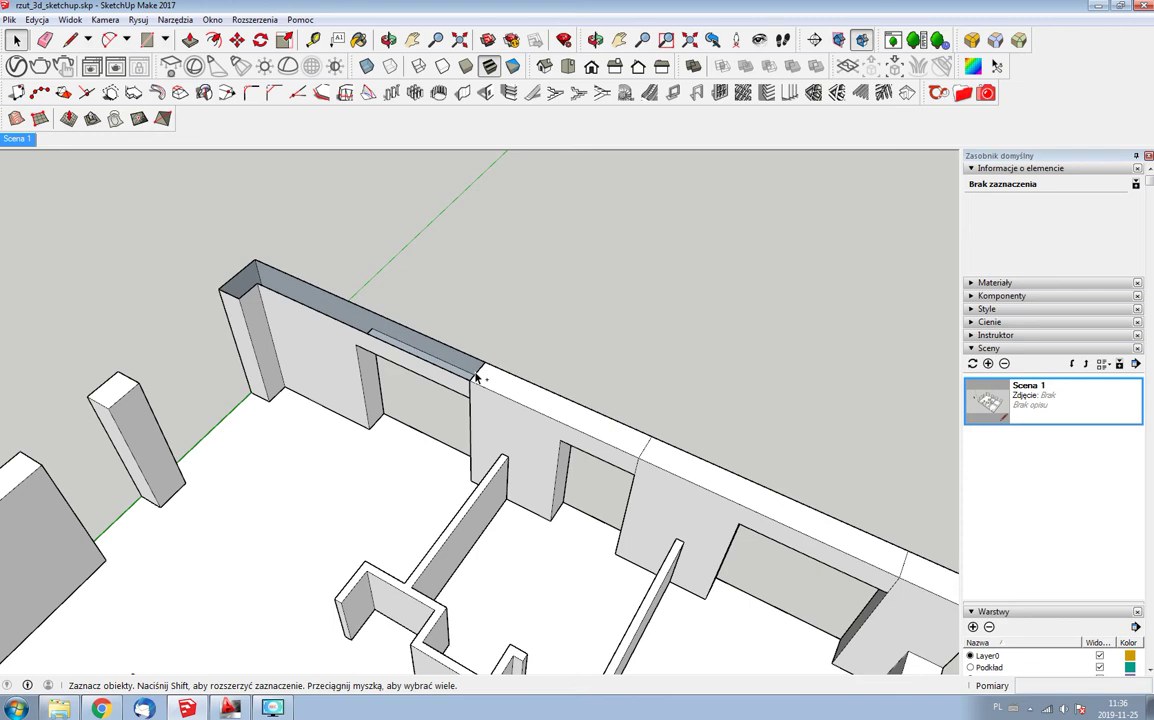
- Undo the erase via Edit, redo it, and open the outer wall group for editing
left_click(37, 19)
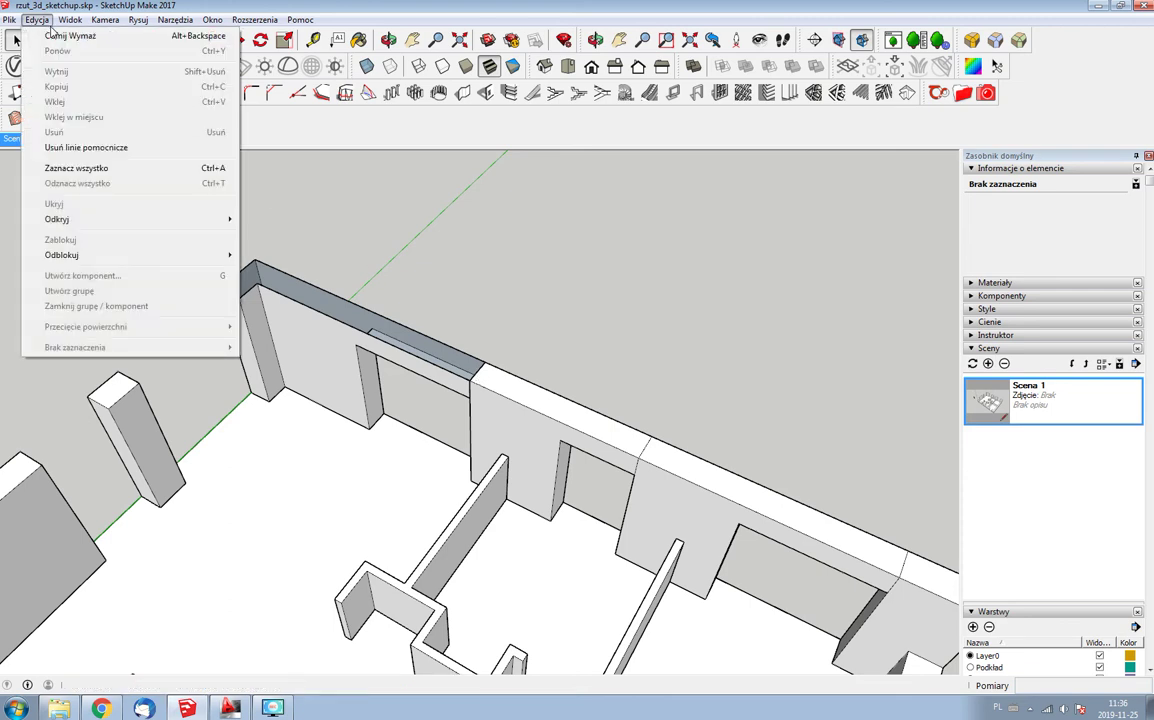
left_click(56, 38)
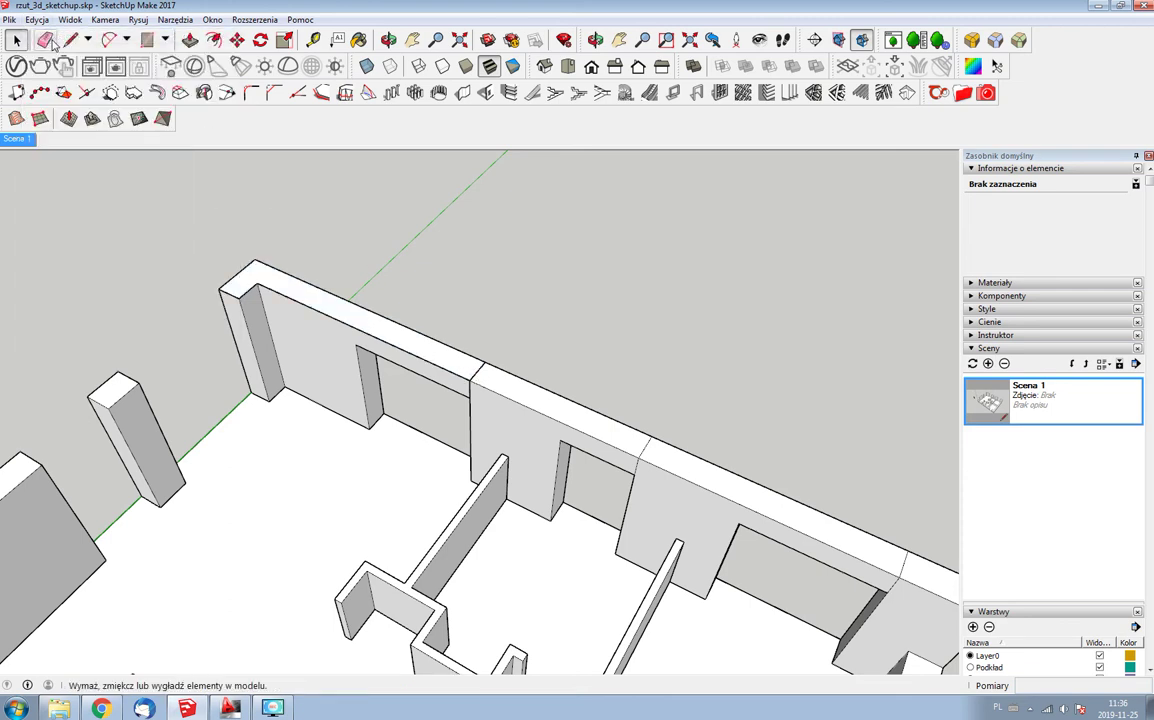
left_click(470, 390)
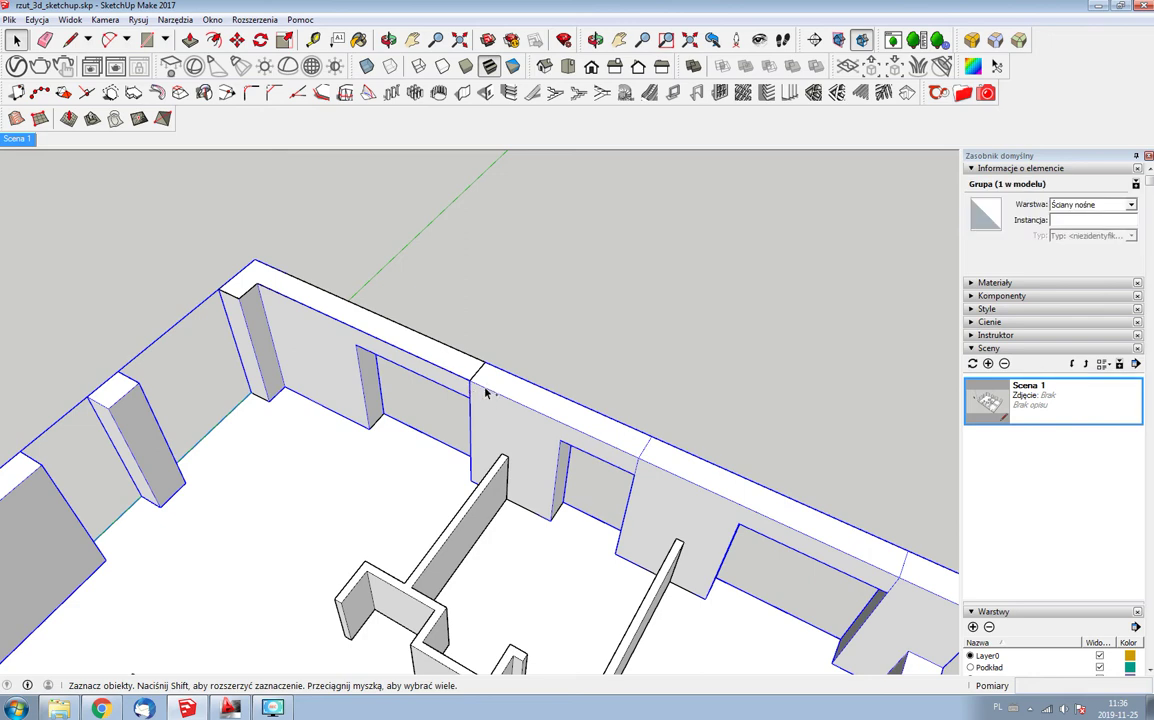
key("ctrl+y")
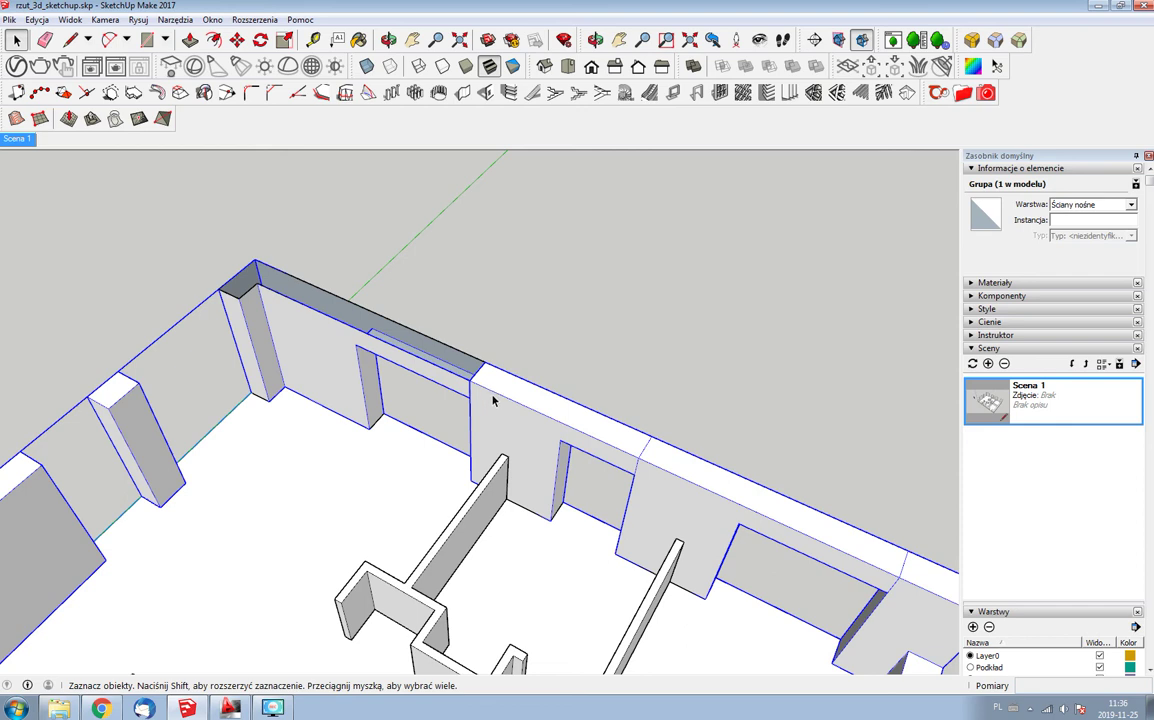
double_click(492, 400)
- Trace a line across the wall top inside the group to close its face
key("l")
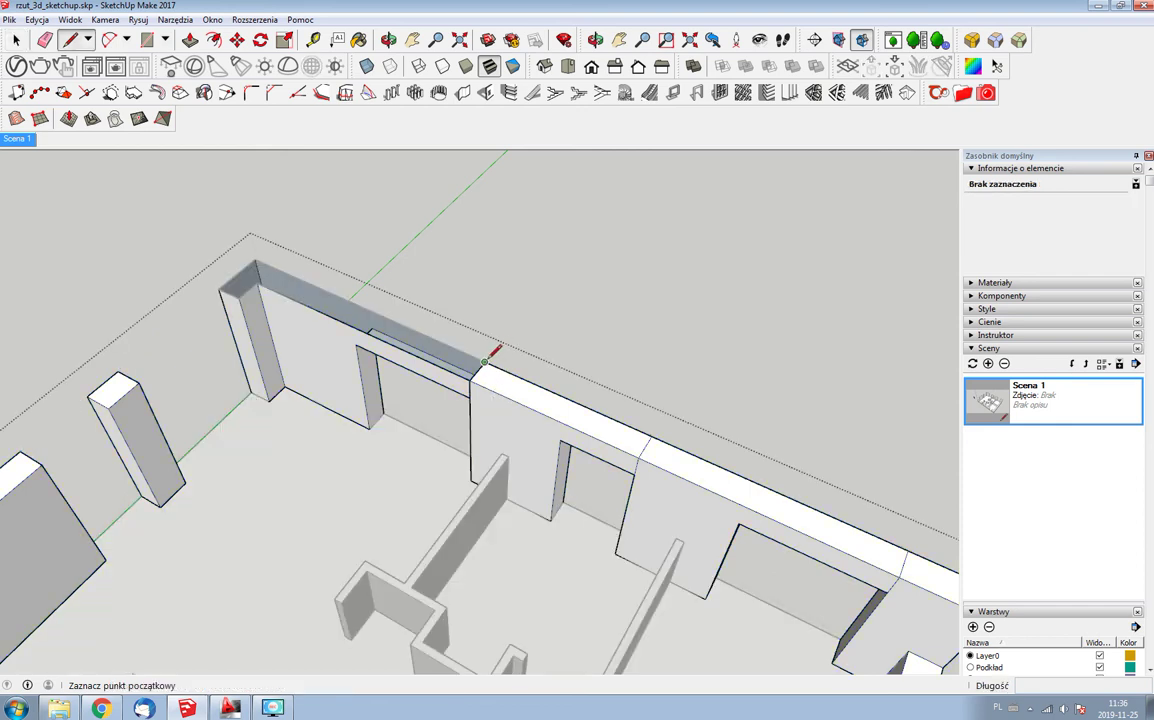
left_click(445, 320)
key("Escape")
left_click(257, 283)
key("Escape")
left_click(257, 283)
left_click(470, 380)
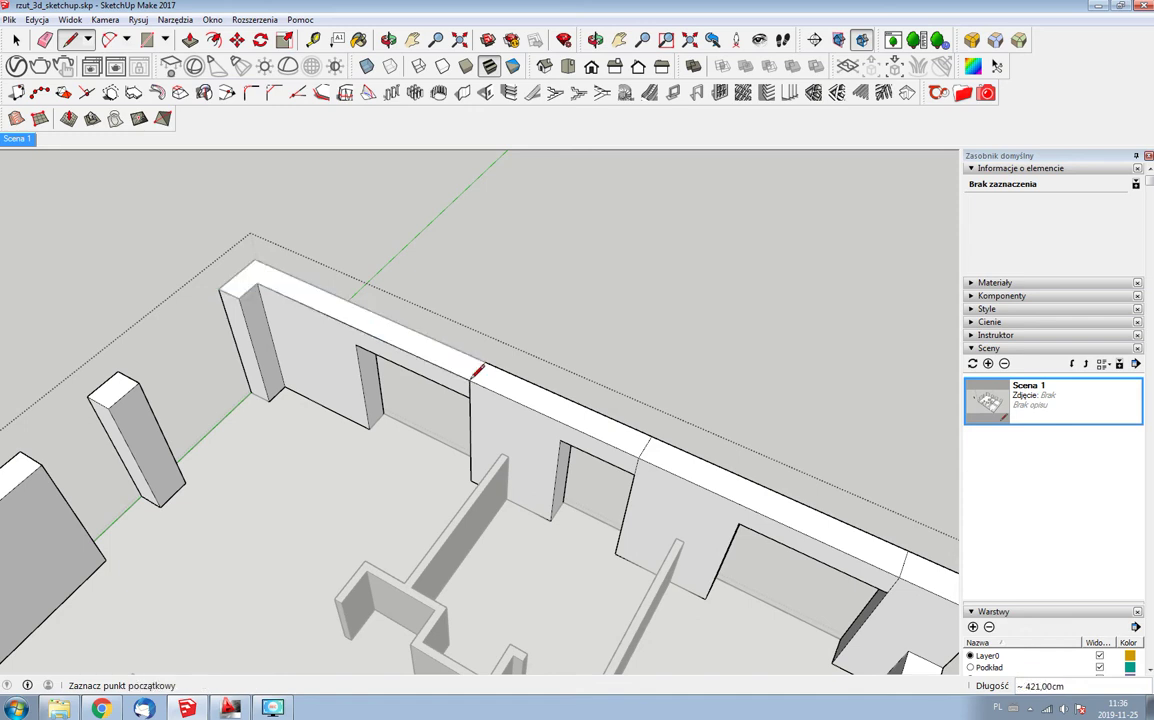
key("space")
- Undo the accidental wall opening through Edit > Undo and orbit to a frontal view
left_click(476, 378)
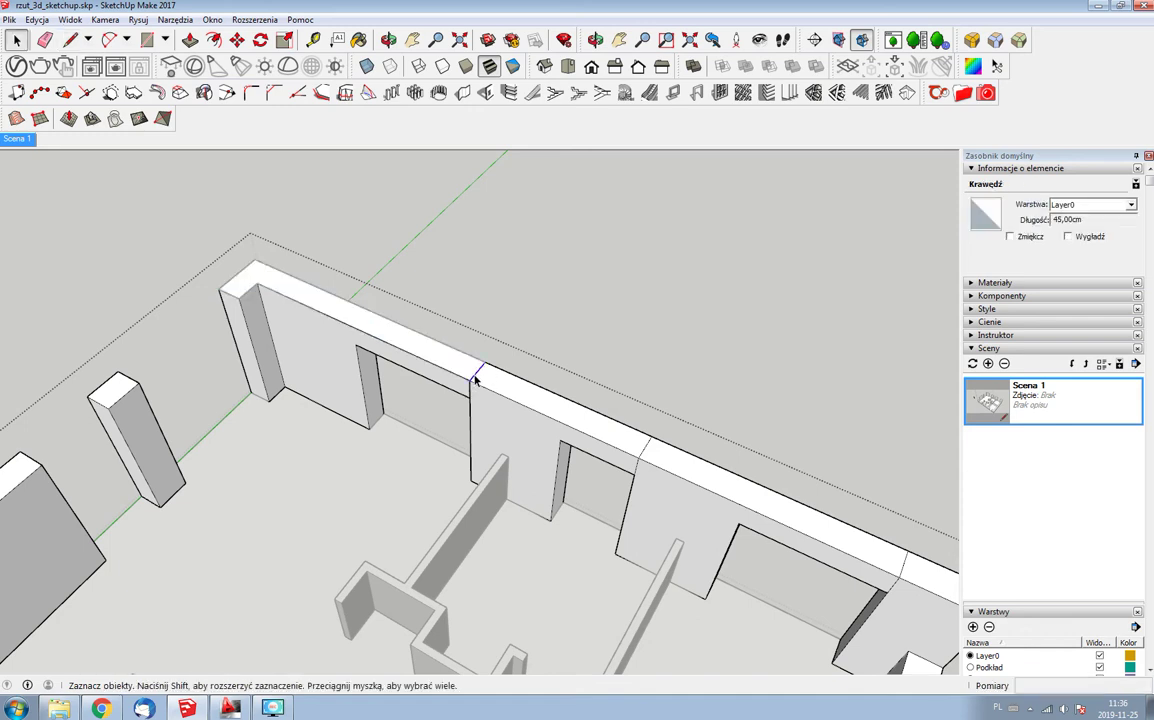
key("Escape")
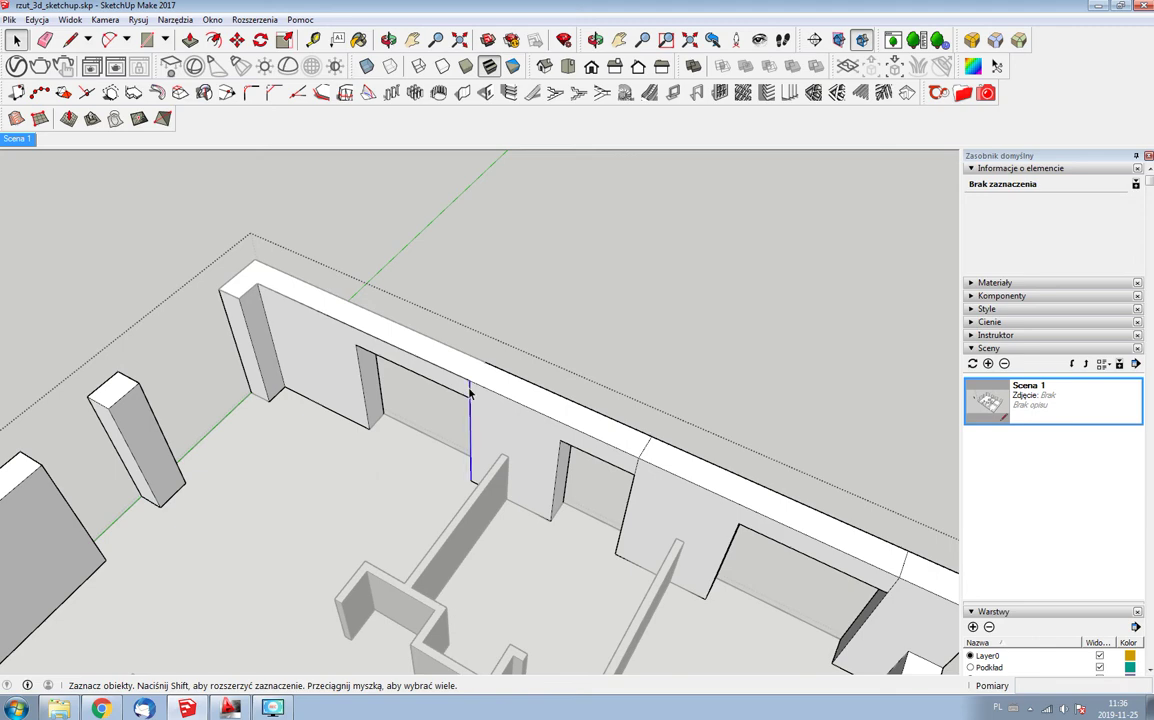
key("ctrl+z")
scroll(471, 390, "up", 2)
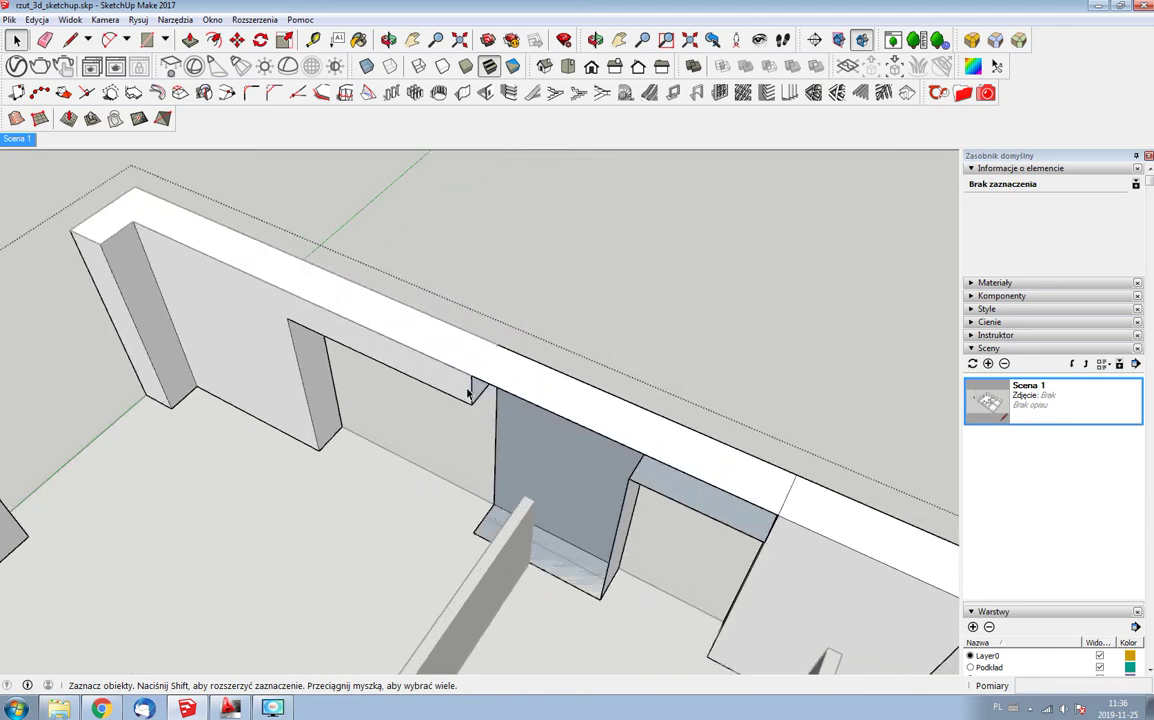
left_click(37, 19)
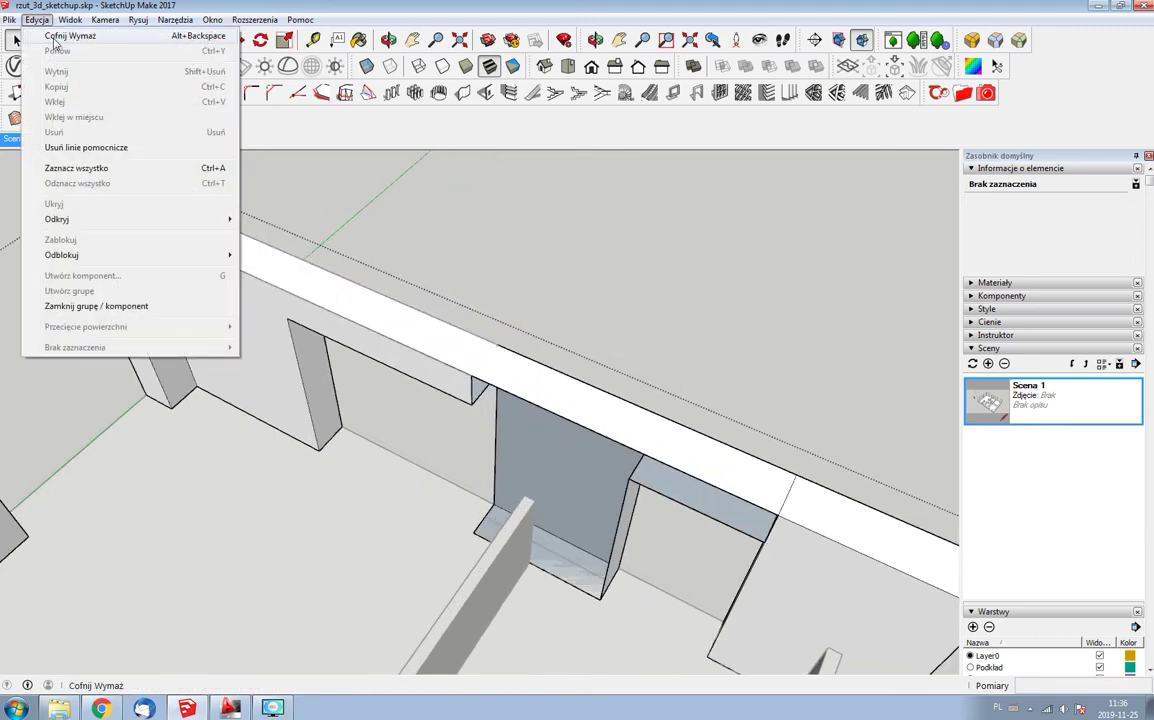
left_click(60, 36)
middle_click_drag(330, 298, 575, 322)
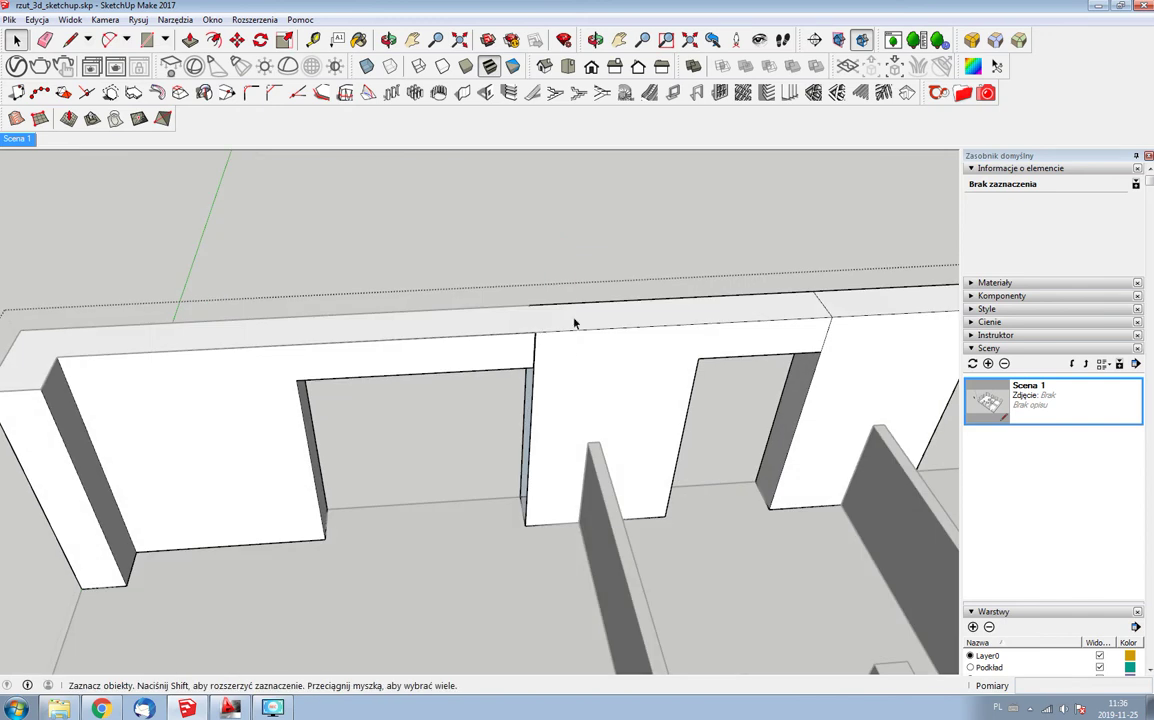
- Trace the lintel's bottom edge, the wall face's lower edge and a 45 cm corner line
left_click(535, 352)
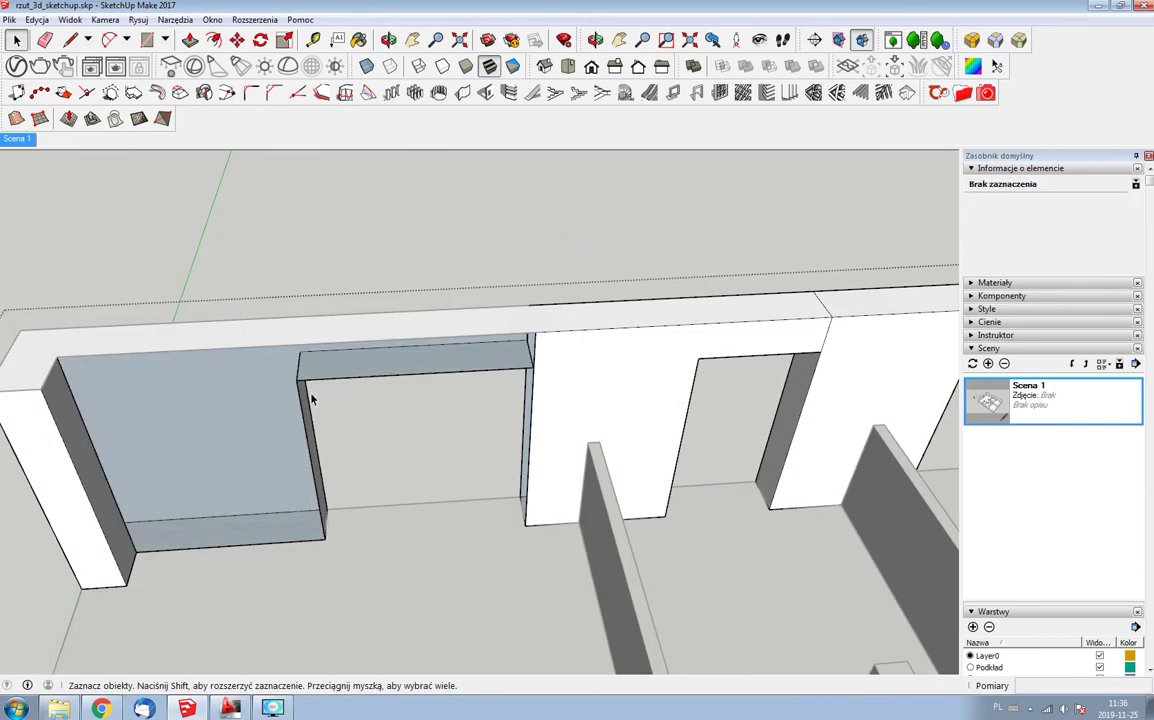
key("l")
left_click(57, 356)
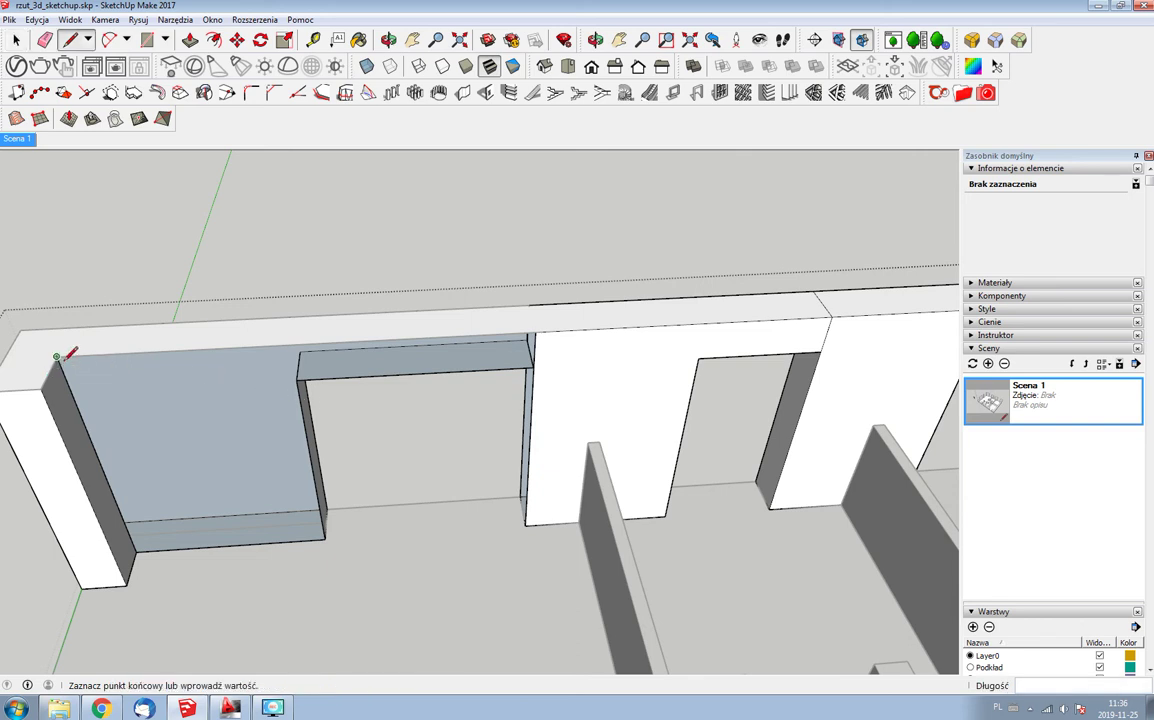
left_click(535, 333)
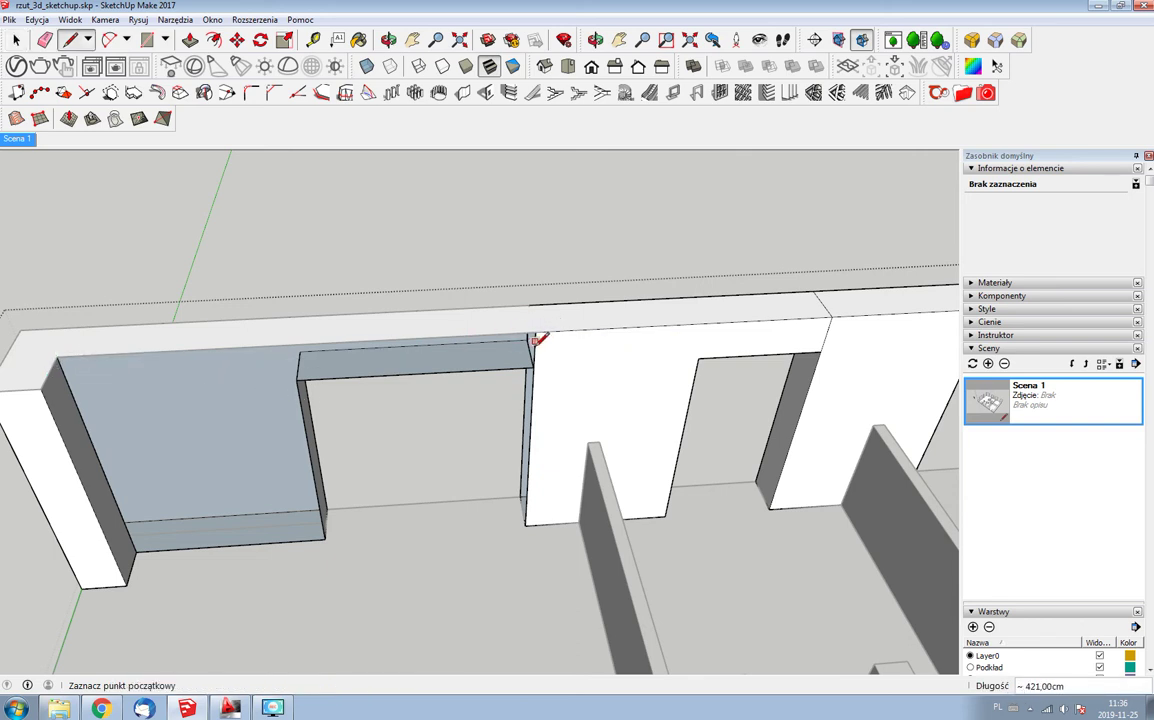
left_click(533, 366)
left_click(296, 380)
left_click(324, 538)
left_click(137, 545)
left_click(57, 356)
left_click(47, 378)
key("space")
- Draw a 421 cm line along the wall top and a 45 cm line at the doorway corner
key("l")
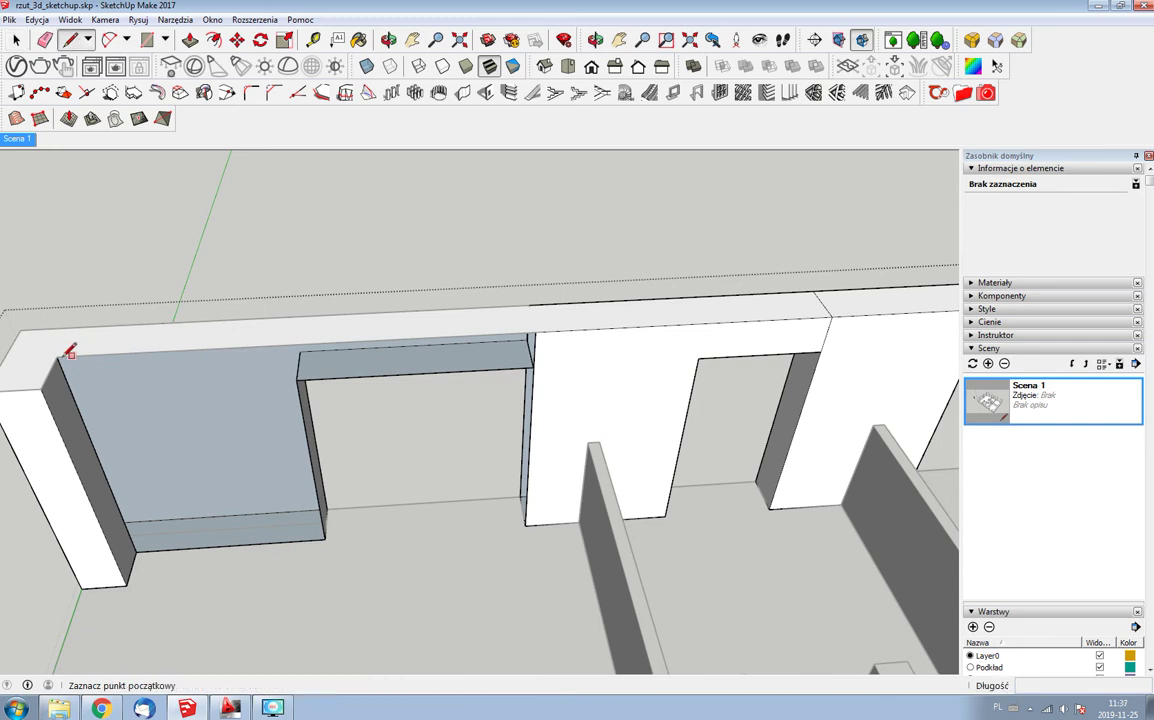
left_click(62, 330)
left_click(538, 332)
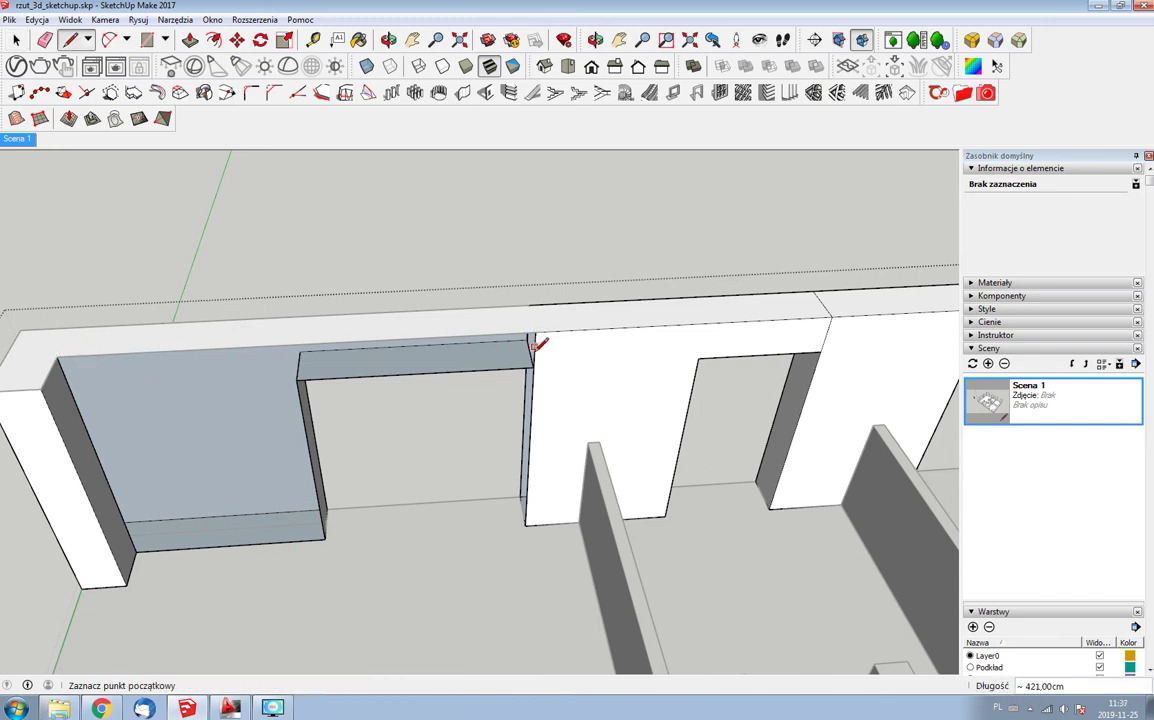
key("space")
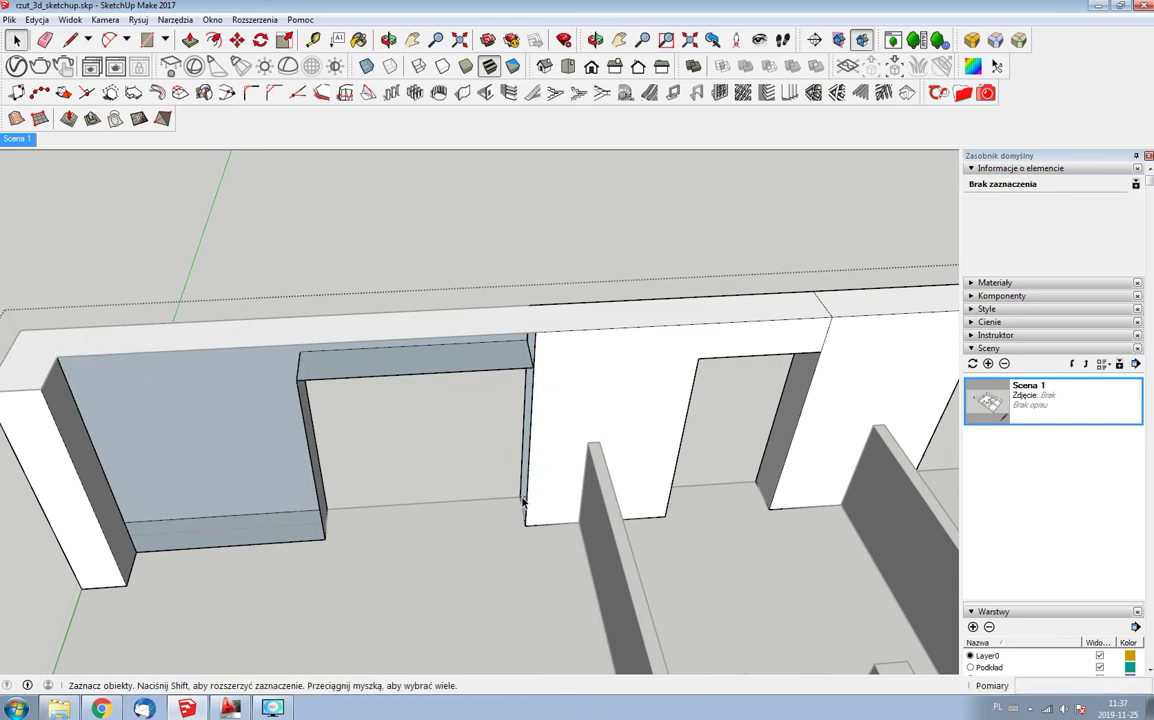
key("l")
left_click(522, 497)
left_click(528, 520)
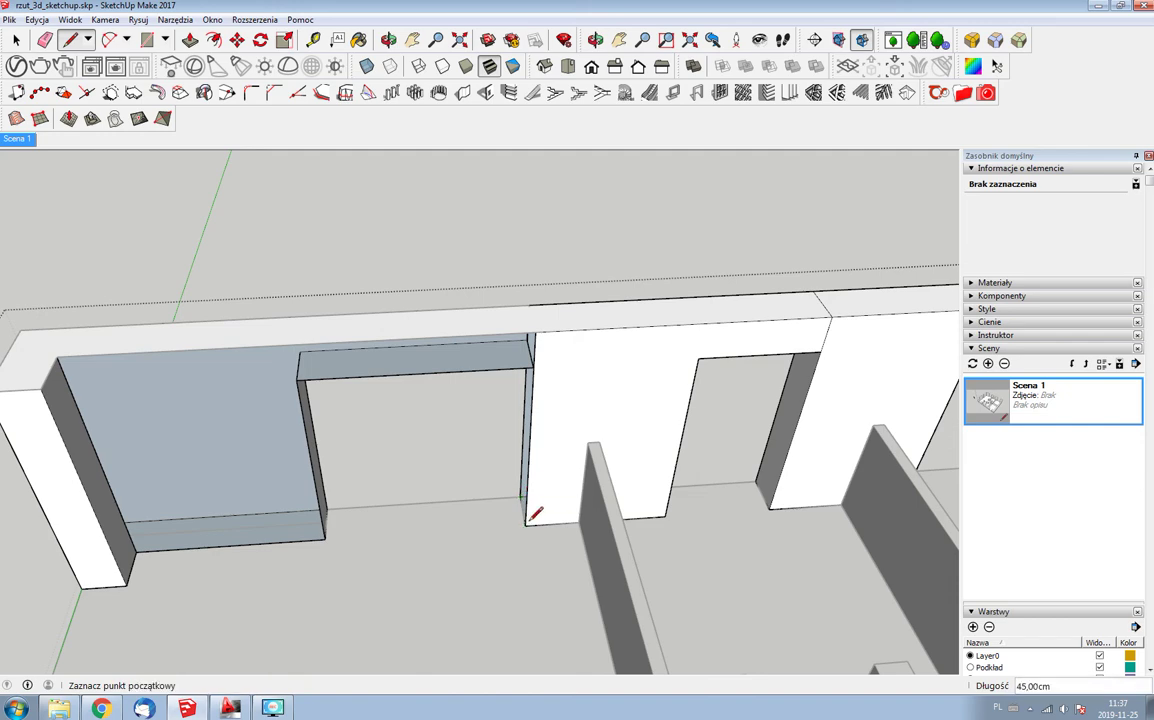
key("space")
double_click(531, 443)
- Delete the T-shaped wall face again after an undo, then orbit to the wall's other side
mouse_move(531, 443)
middle_mouse_down()
mouse_move(718, 357)
mouse_move(690, 340)
middle_mouse_up()
left_click(37, 19)
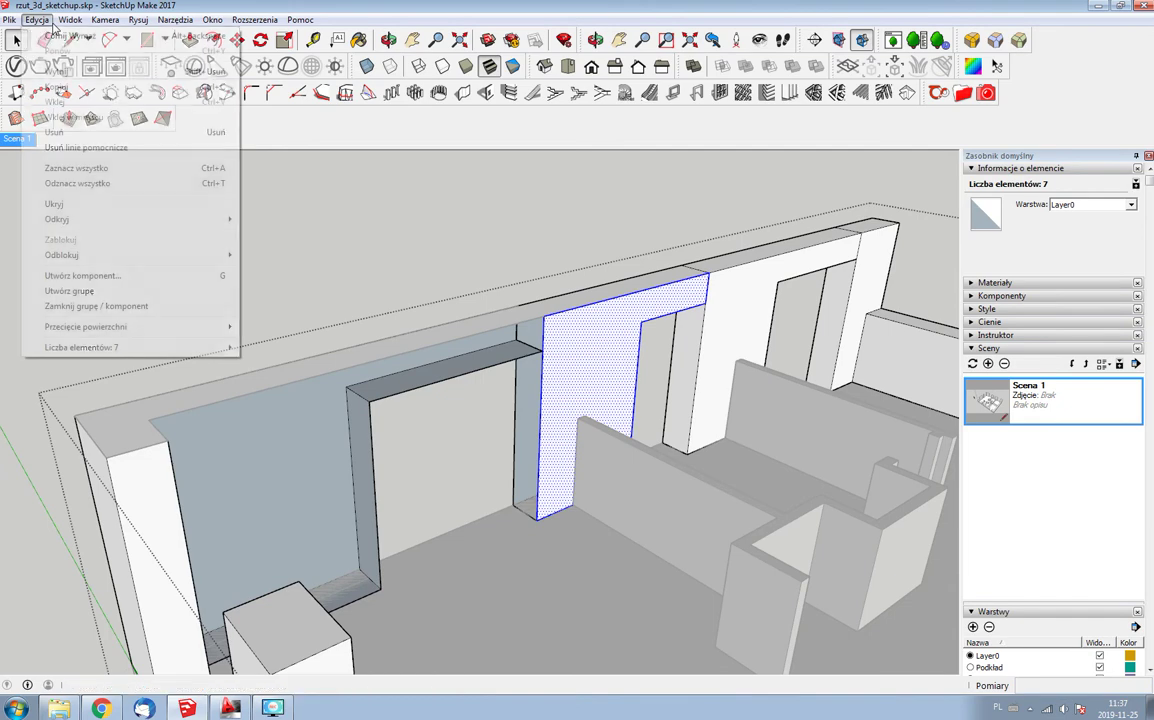
left_click(50, 36)
key("Delete")
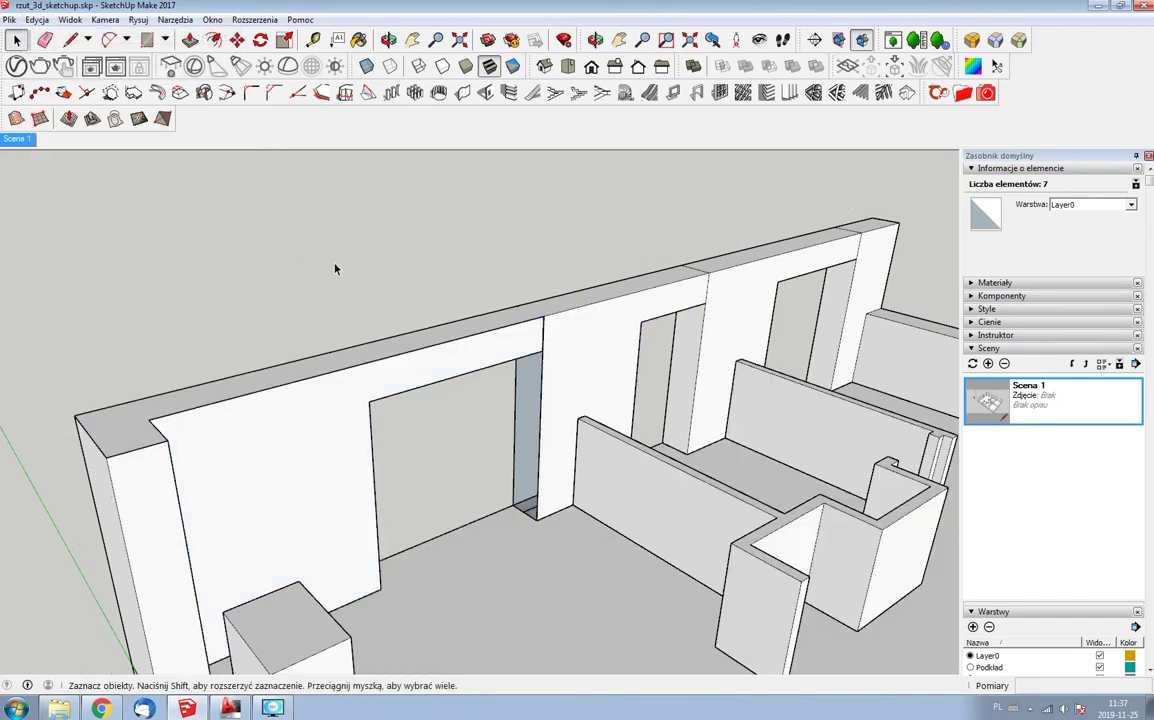
middle_click_drag(652, 376, 280, 408)
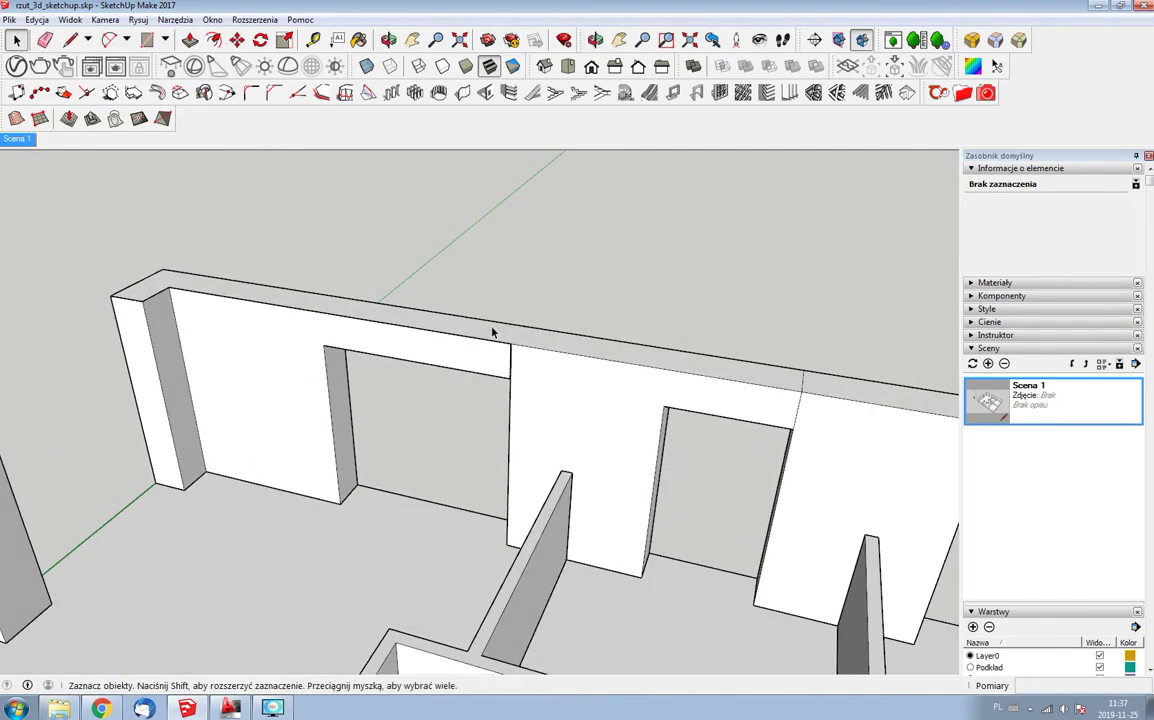
- Inspect the vertical wall edge by selecting it and the faces on either side
left_click(532, 400)
mouse_move(532, 400)
middle_mouse_down()
mouse_move(270, 412)
mouse_move(425, 412)
mouse_move(443, 374)
mouse_move(258, 368)
mouse_move(348, 316)
middle_mouse_up()
left_click(468, 393)
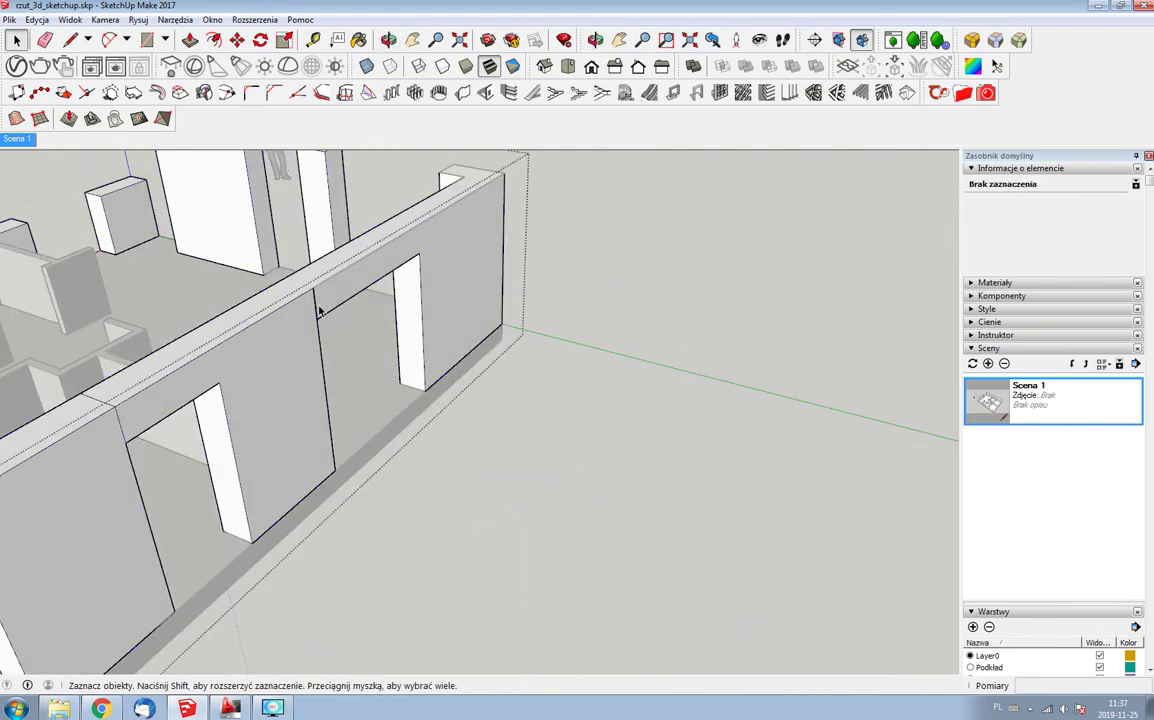
left_click(326, 308)
left_click(318, 312)
left_click(324, 309)
left_click(318, 312)
left_click(317, 312)
- Zoom in on the edge, clear the selection, and select all connected wall and floor geometry
scroll(322, 318, "up", 3)
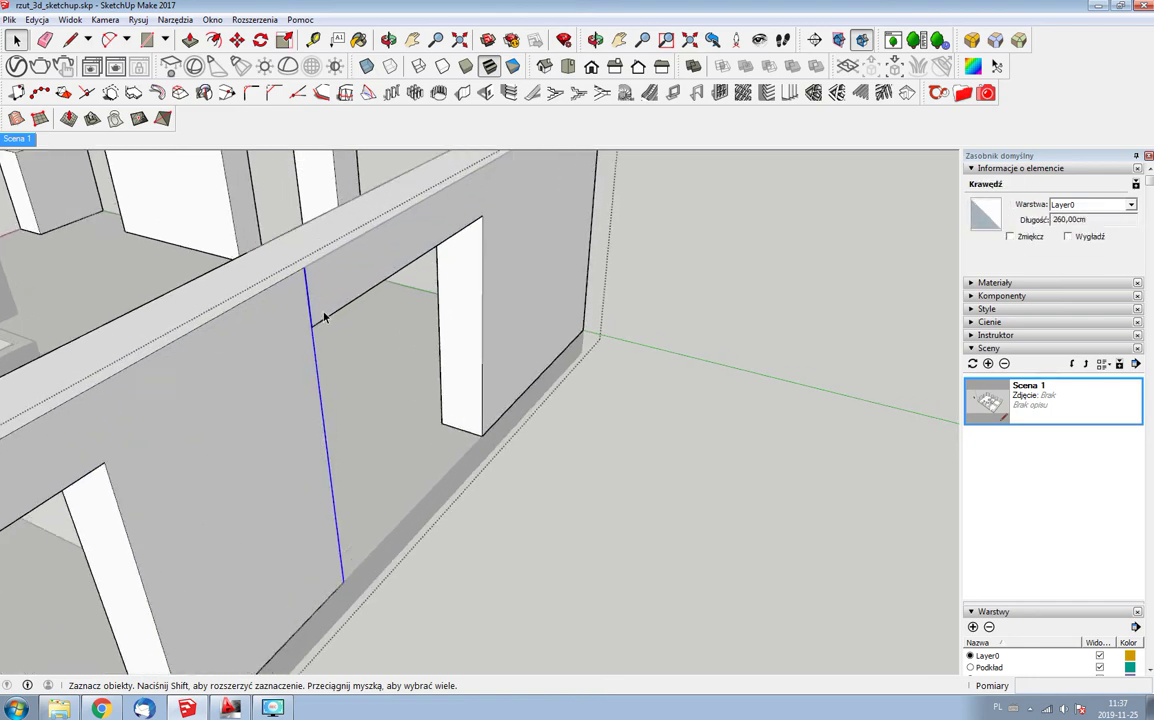
scroll(320, 335, "up", 3)
scroll(317, 346, "down", 3)
scroll(299, 314, "down", 2)
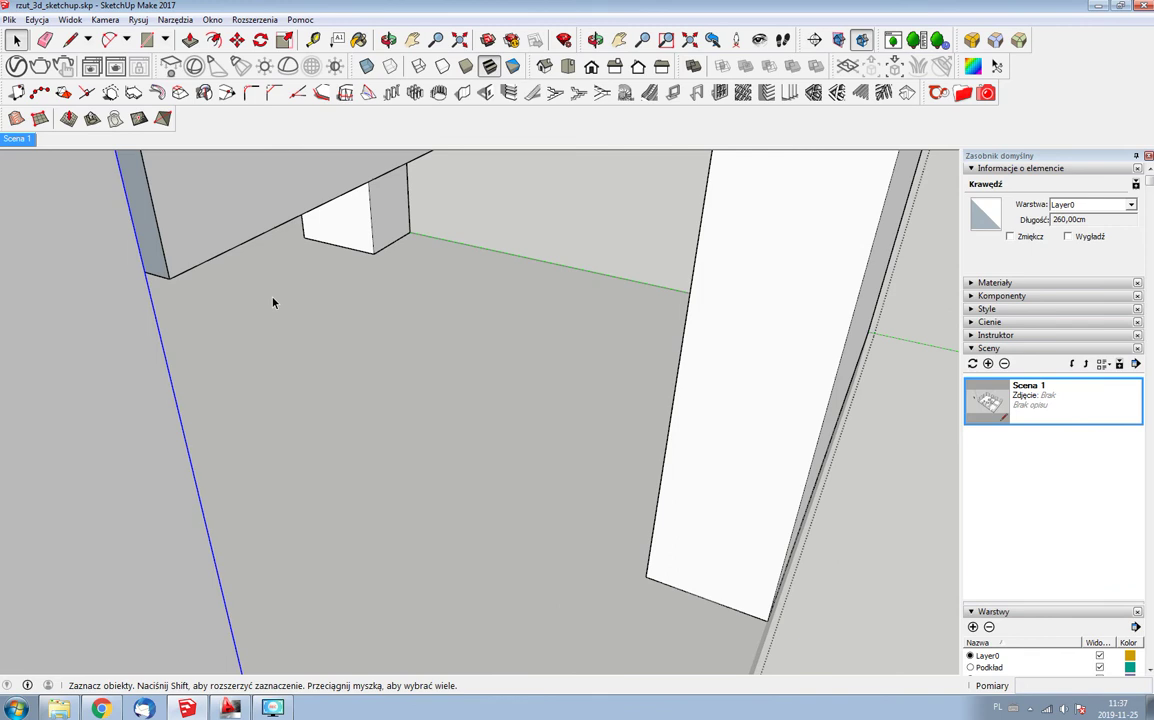
scroll(273, 301, "up", 1)
scroll(268, 295, "up", 2)
scroll(266, 291, "up", 2)
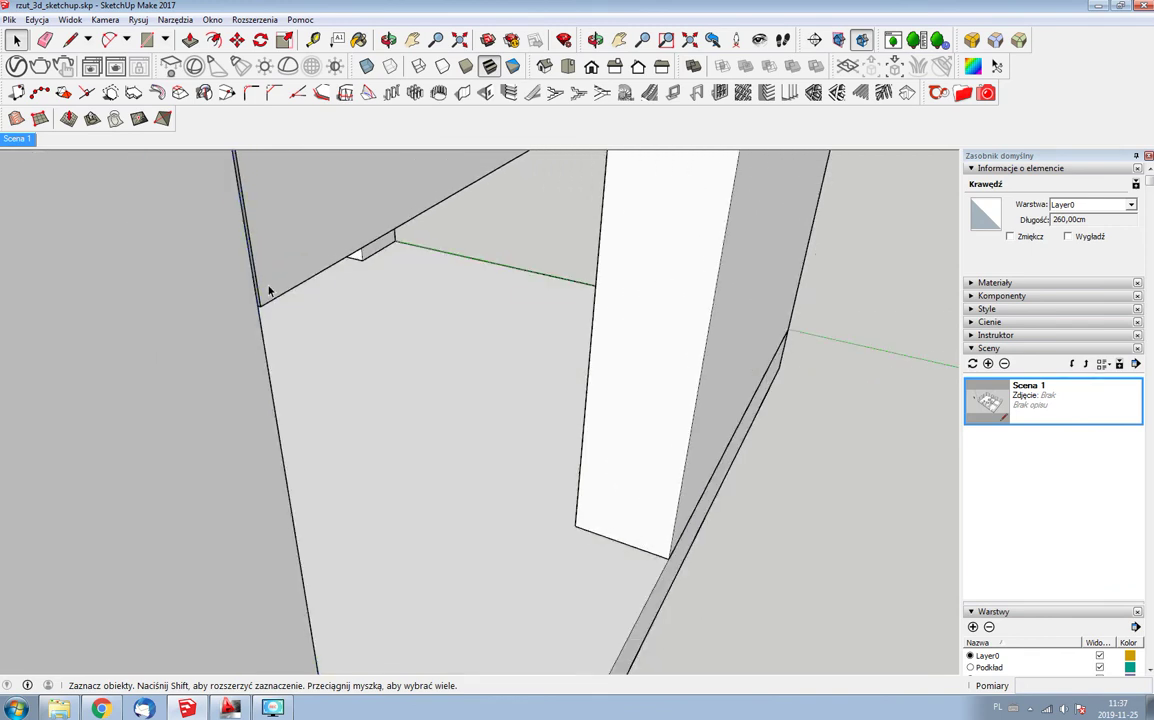
key("Escape")
triple_click(250, 313)
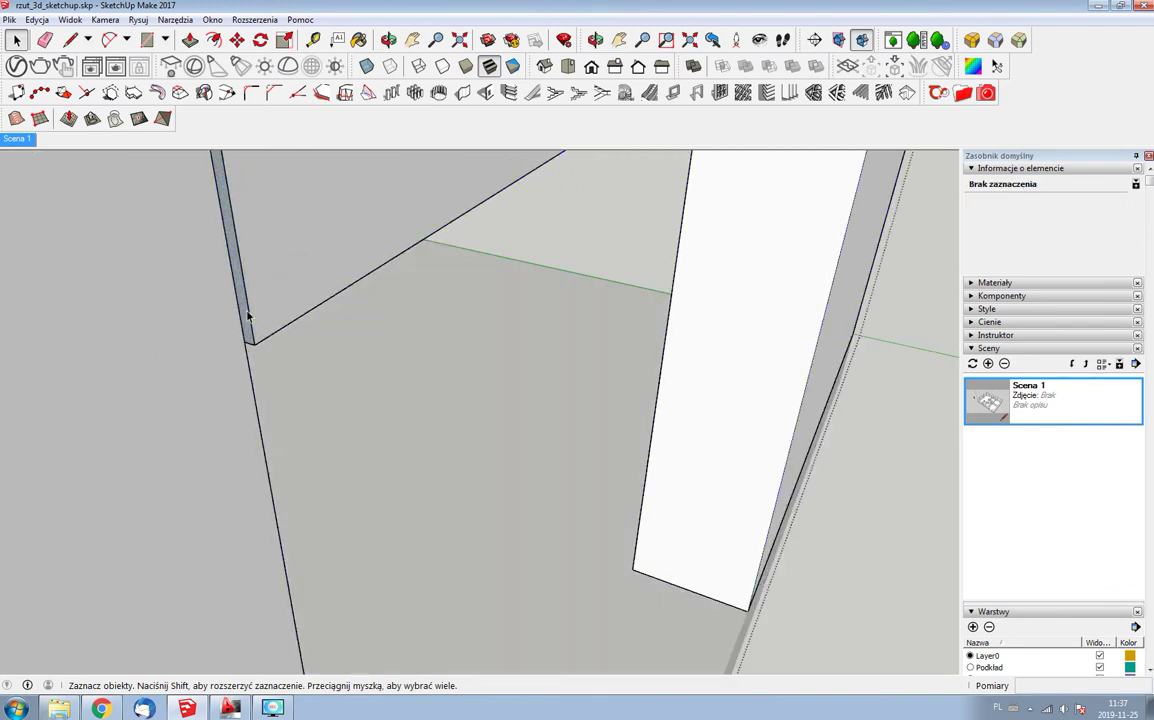
- Push/pull the thin wall strip, first out 0.83 cm, then in -5.48 cm
key("p")
left_click(247, 320)
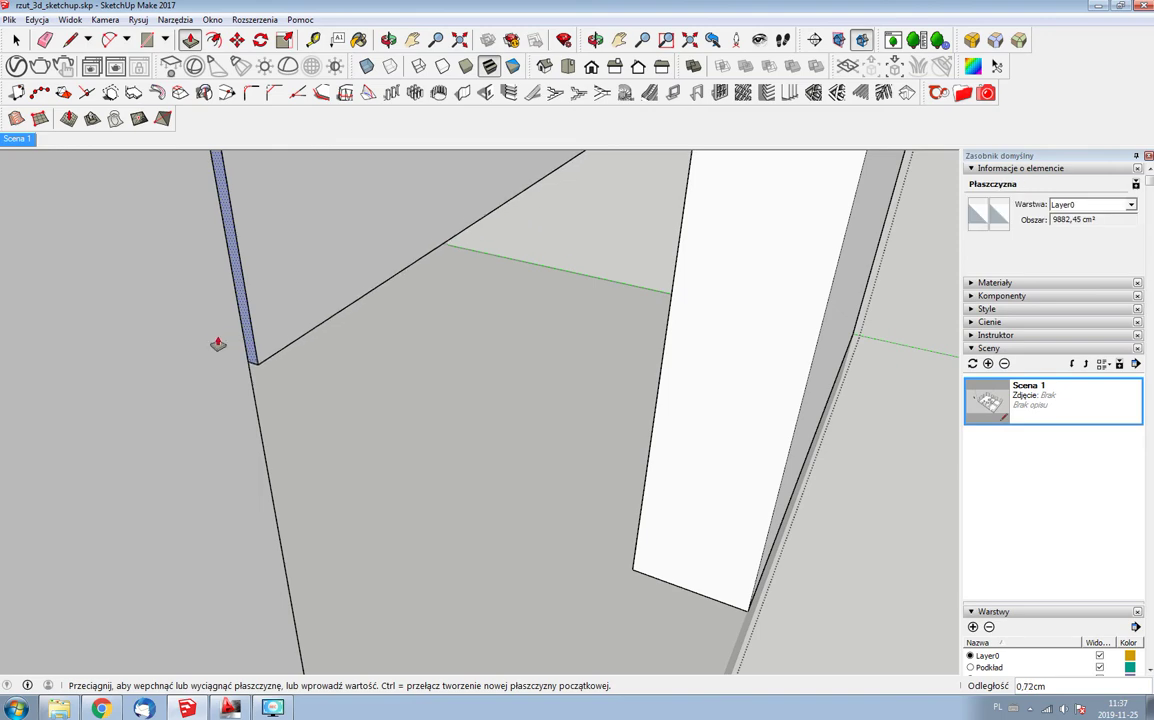
left_click(196, 350)
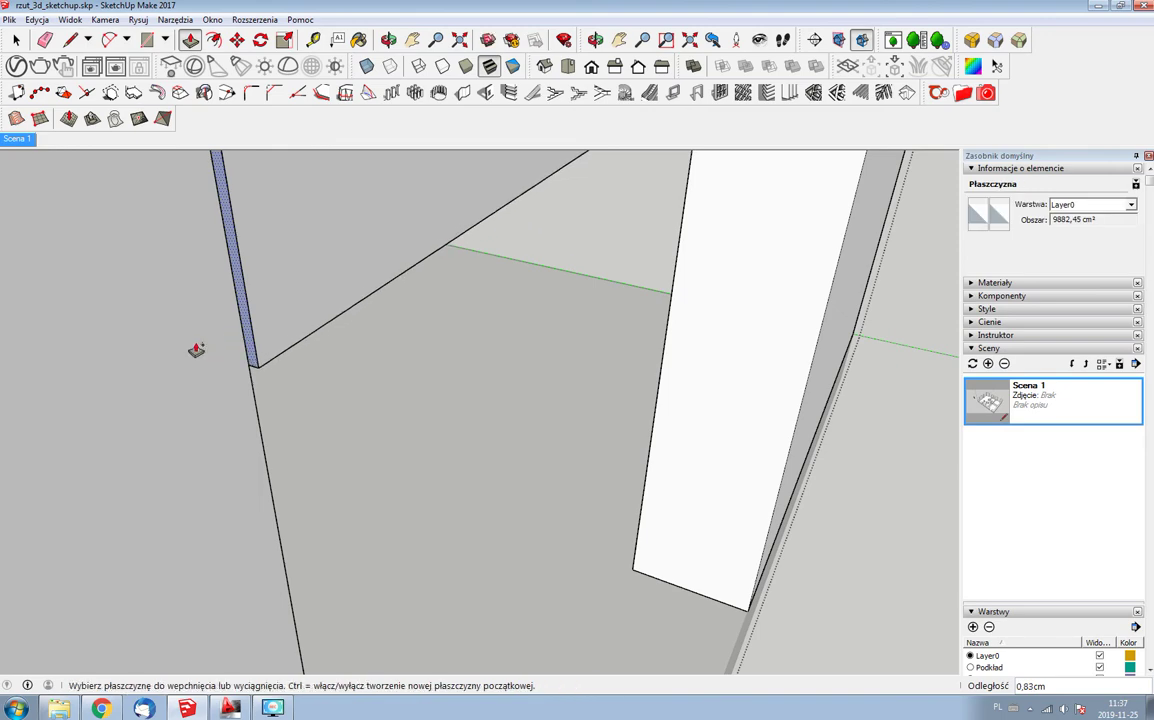
mouse_move(497, 489)
middle_mouse_down()
mouse_move(481, 329)
mouse_move(386, 276)
mouse_move(464, 301)
mouse_move(406, 260)
mouse_move(435, 258)
middle_mouse_up()
left_click(436, 256)
left_click(432, 262)
left_click(441, 455)
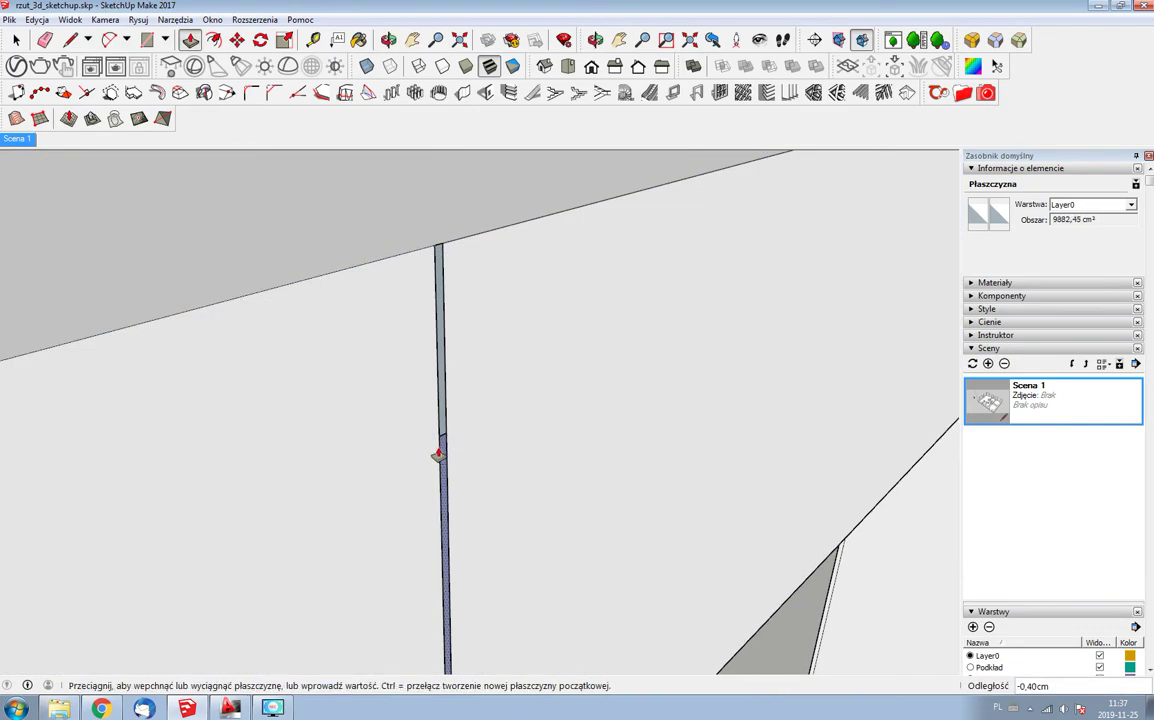
left_click(438, 417)
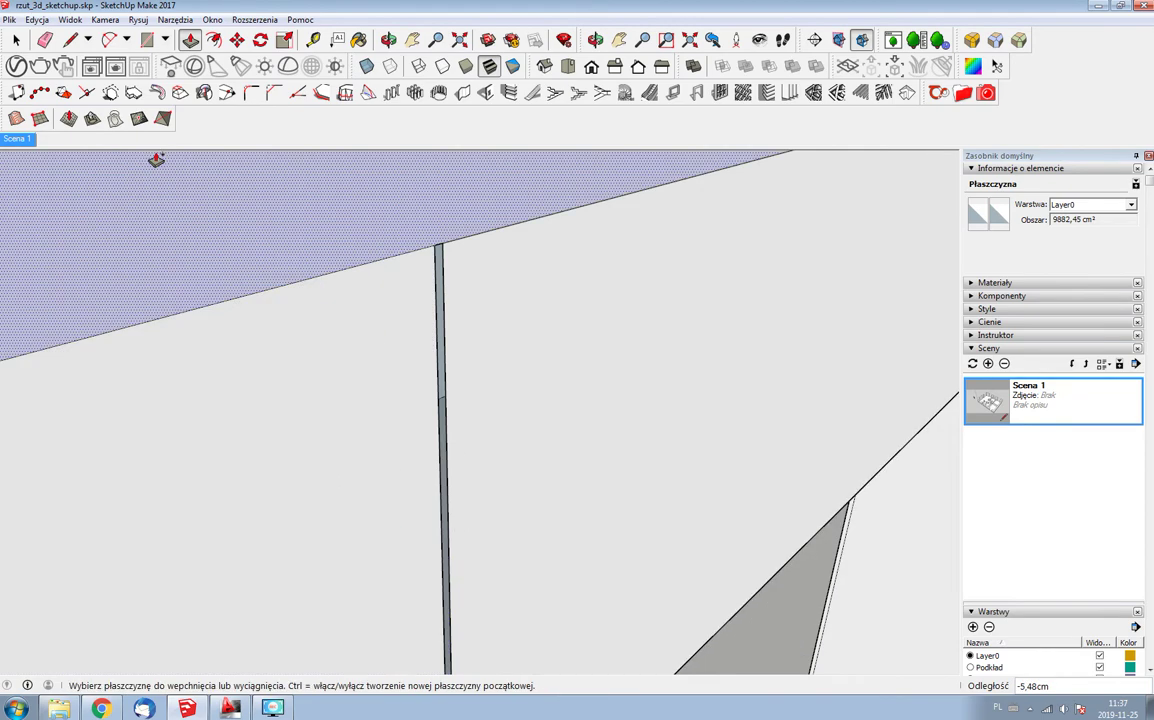
- Undo the last three push/pull steps from the Edit menu
left_click(37, 19)
left_click(58, 35)
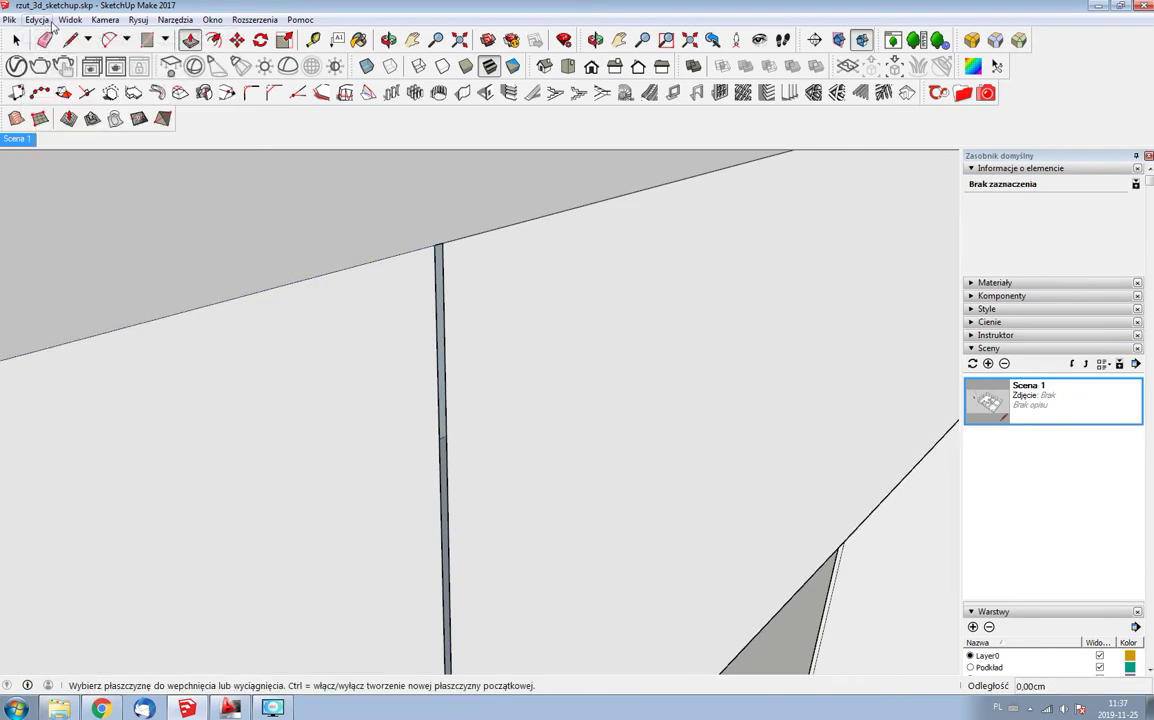
left_click(38, 19)
left_click(52, 35)
left_click(38, 19)
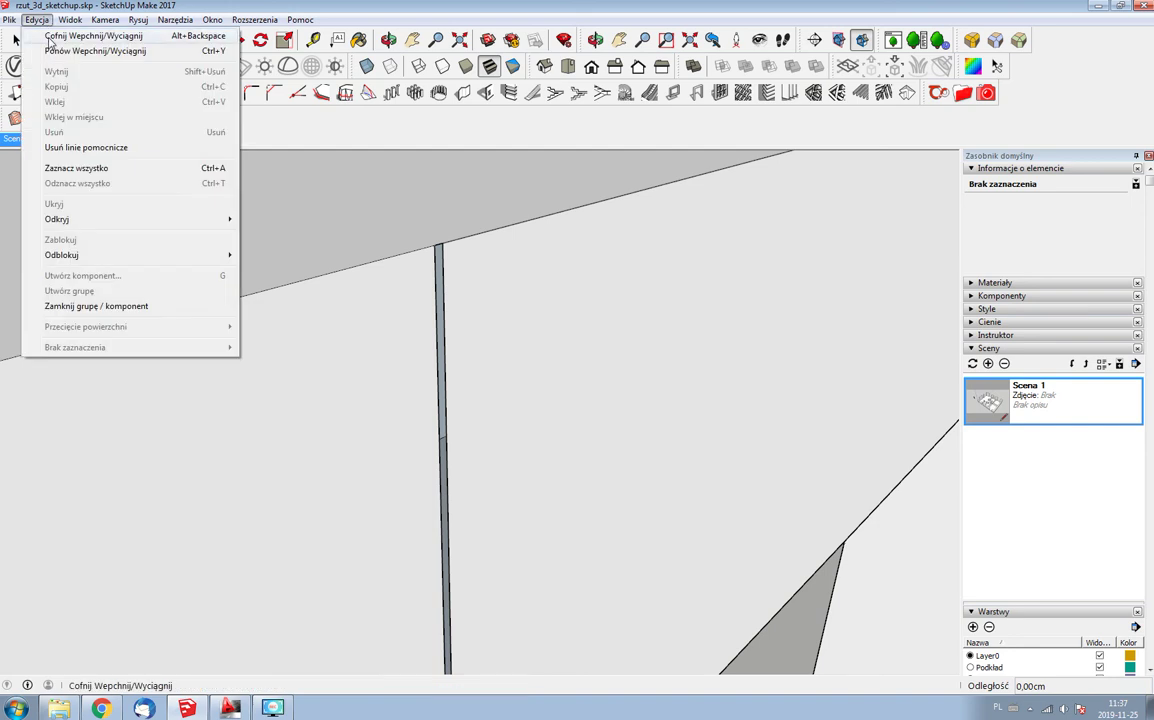
left_click(48, 40)
- Redo one push/pull, undo it twice more, and orbit around the restored wall strip
left_click(38, 19)
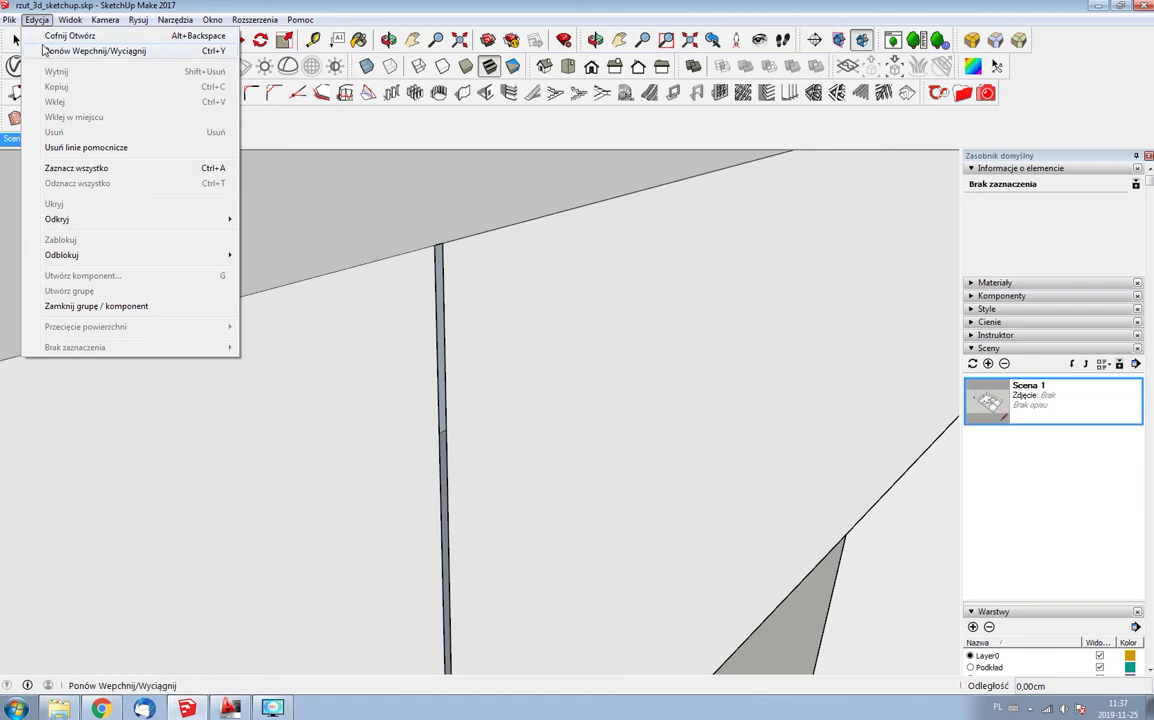
left_click(70, 36)
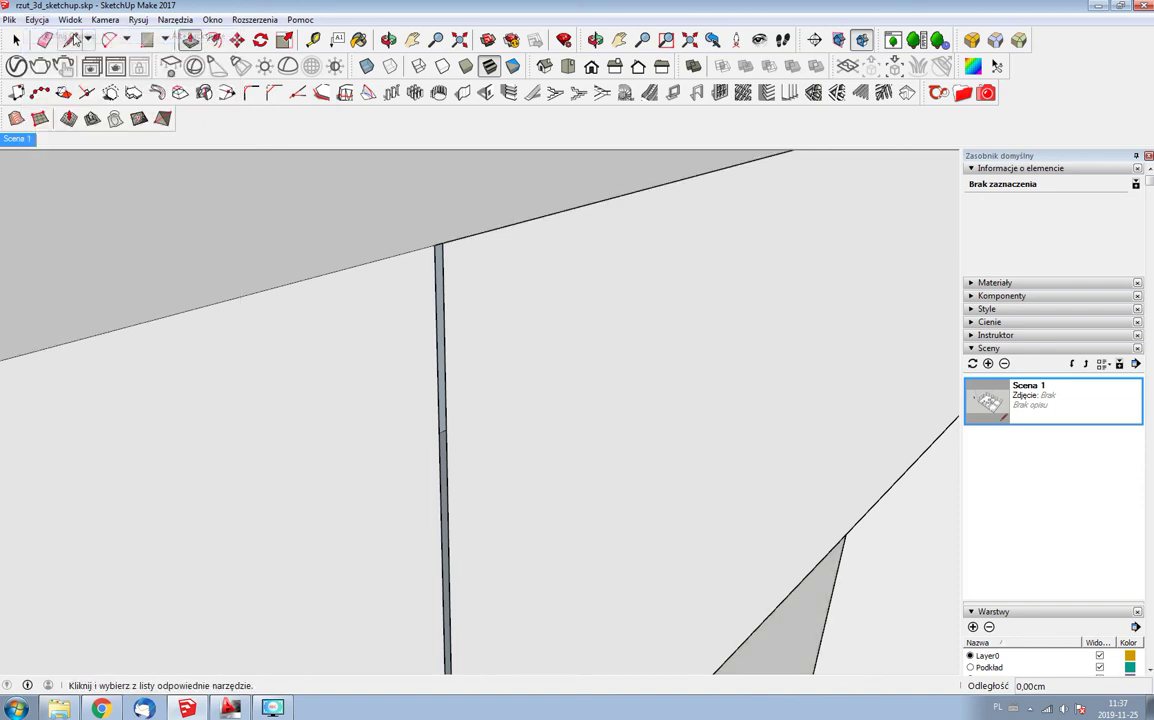
left_click(40, 20)
left_click(45, 35)
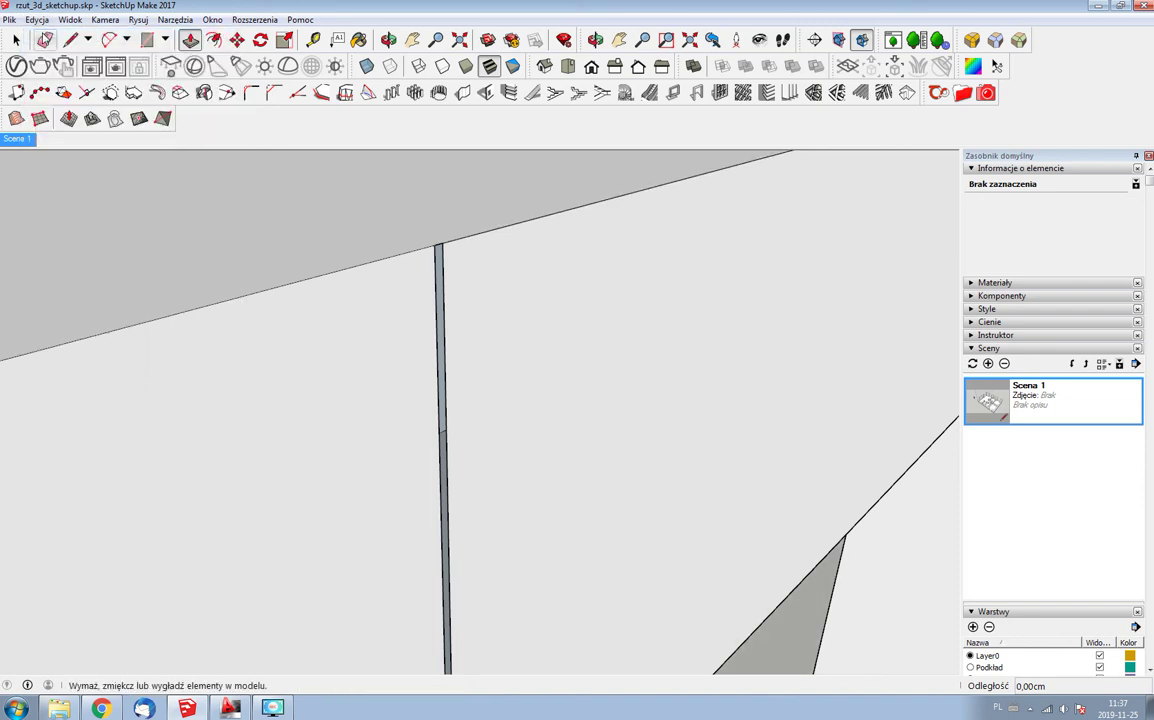
left_click(46, 24)
left_click(45, 35)
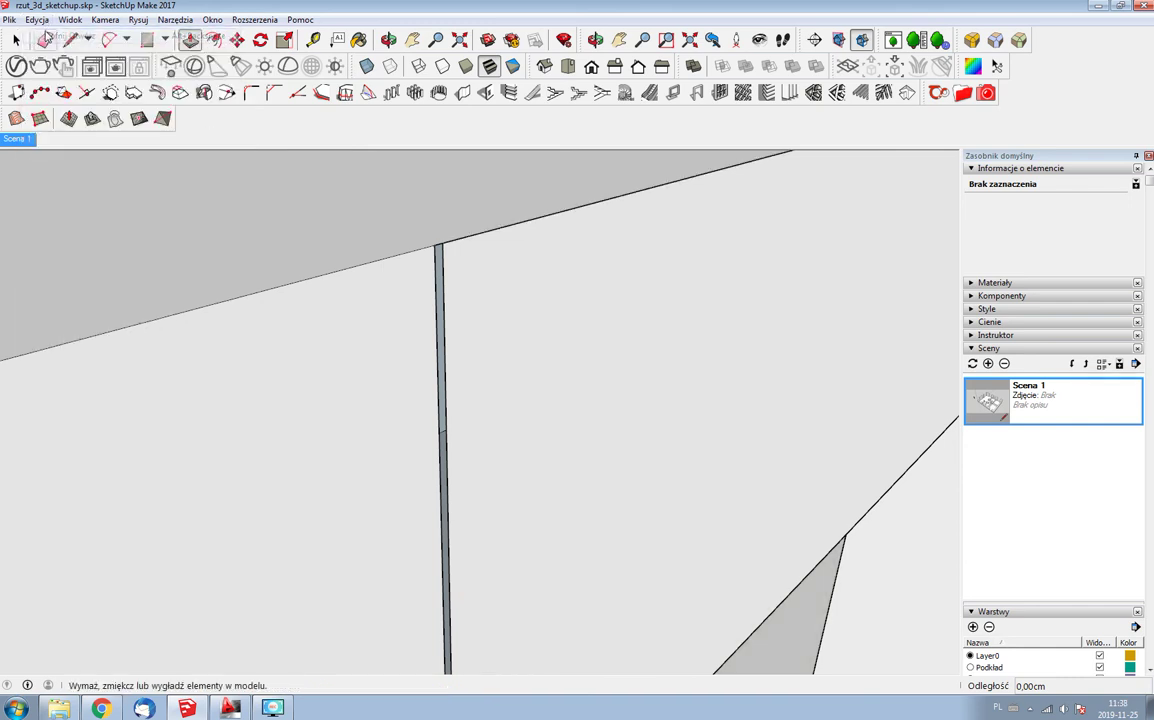
mouse_move(320, 185)
middle_mouse_down()
mouse_move(348, 219)
mouse_move(374, 299)
middle_mouse_up()
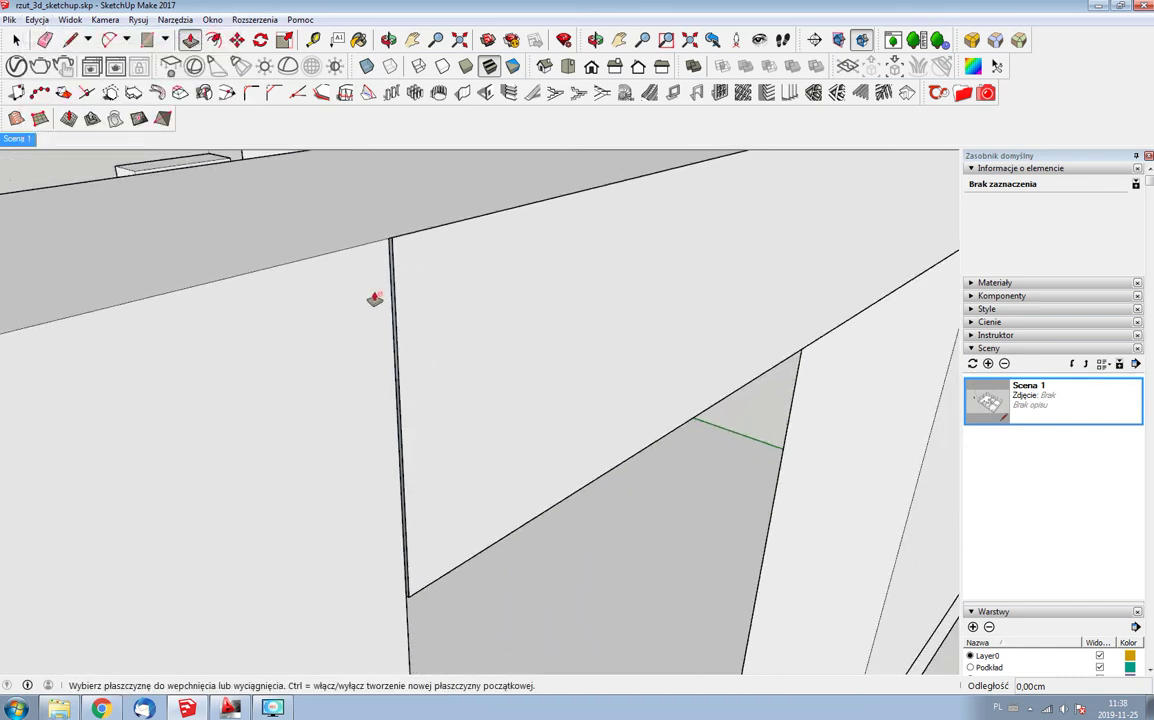
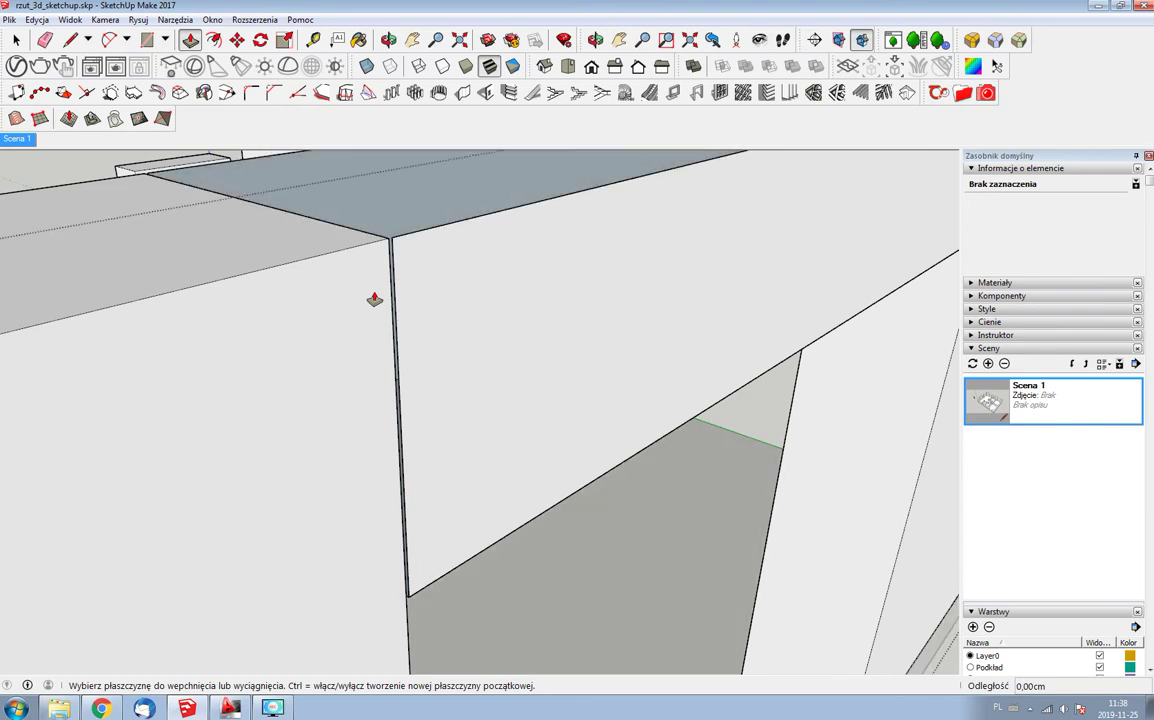
- Zoom in on the beam corner and cancel an accidental push/pull of its side face
mouse_move(374, 300)
middle_mouse_down()
mouse_move(352, 293)
mouse_move(677, 324)
mouse_move(670, 340)
mouse_move(530, 348)
middle_mouse_up()
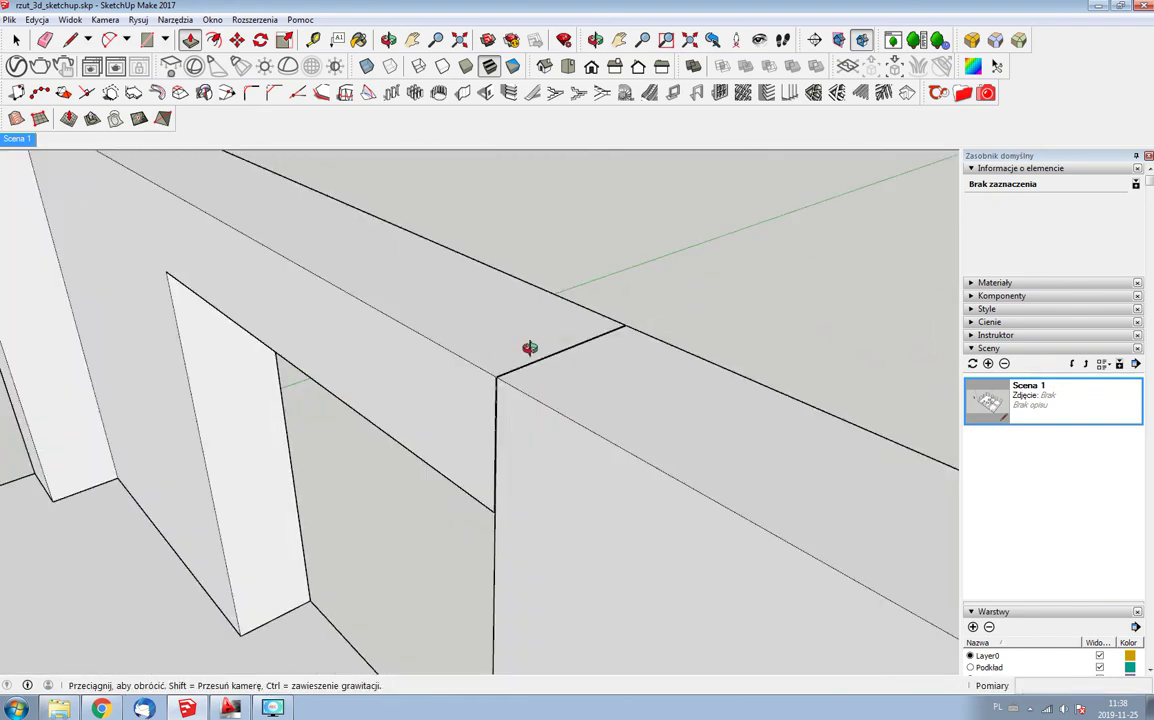
scroll(530, 348, "up", 2)
scroll(675, 324, "up", 1)
scroll(631, 327, "up", 1)
scroll(600, 322, "up", 1)
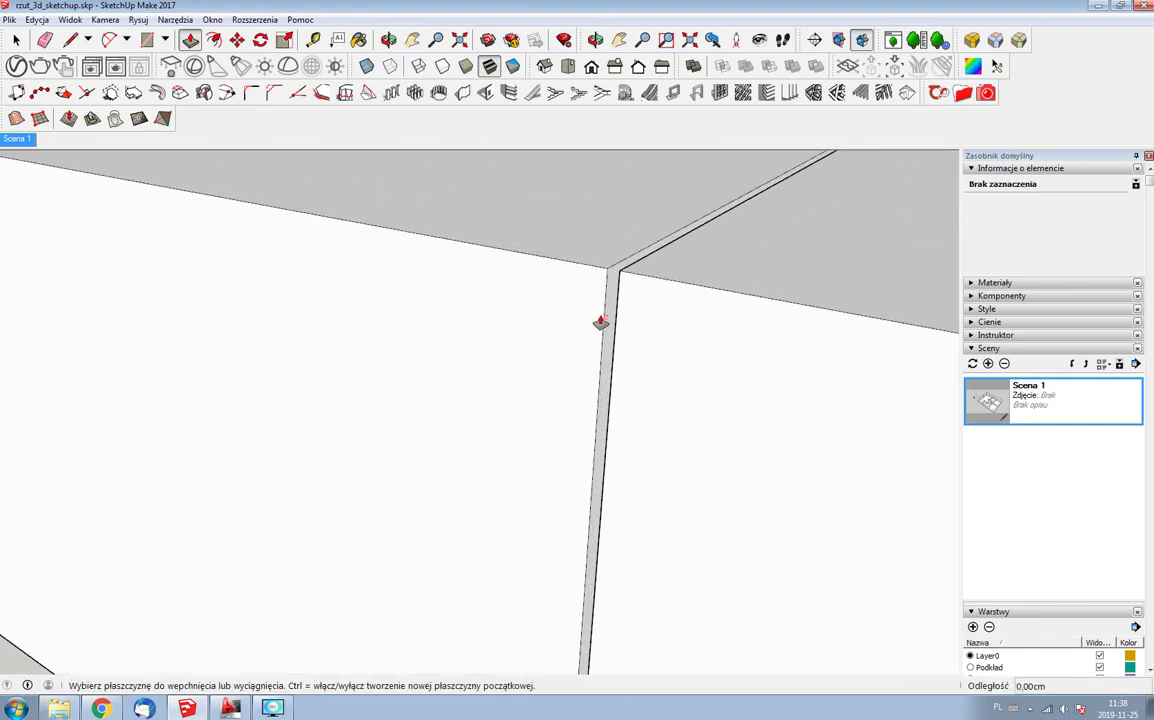
scroll(600, 322, "up", 1)
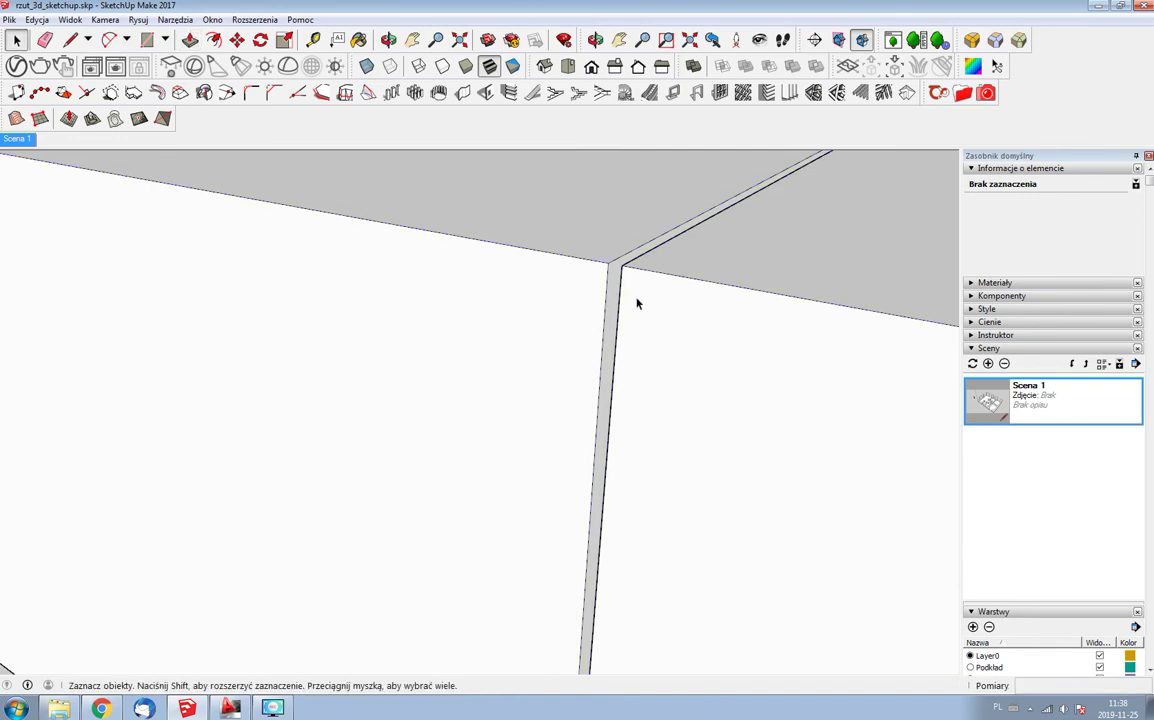
left_click(611, 314)
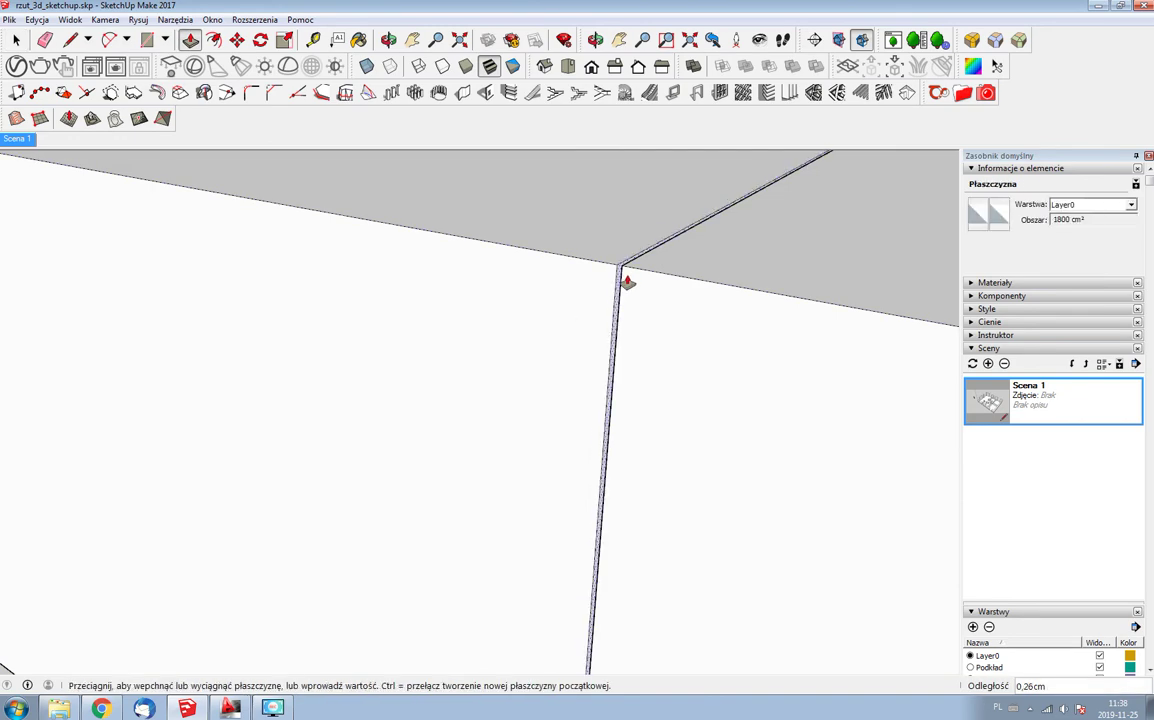
key("Escape")
key("space")
scroll(619, 299, "down", 1)
scroll(619, 299, "down", 2)
scroll(619, 299, "down", 1)
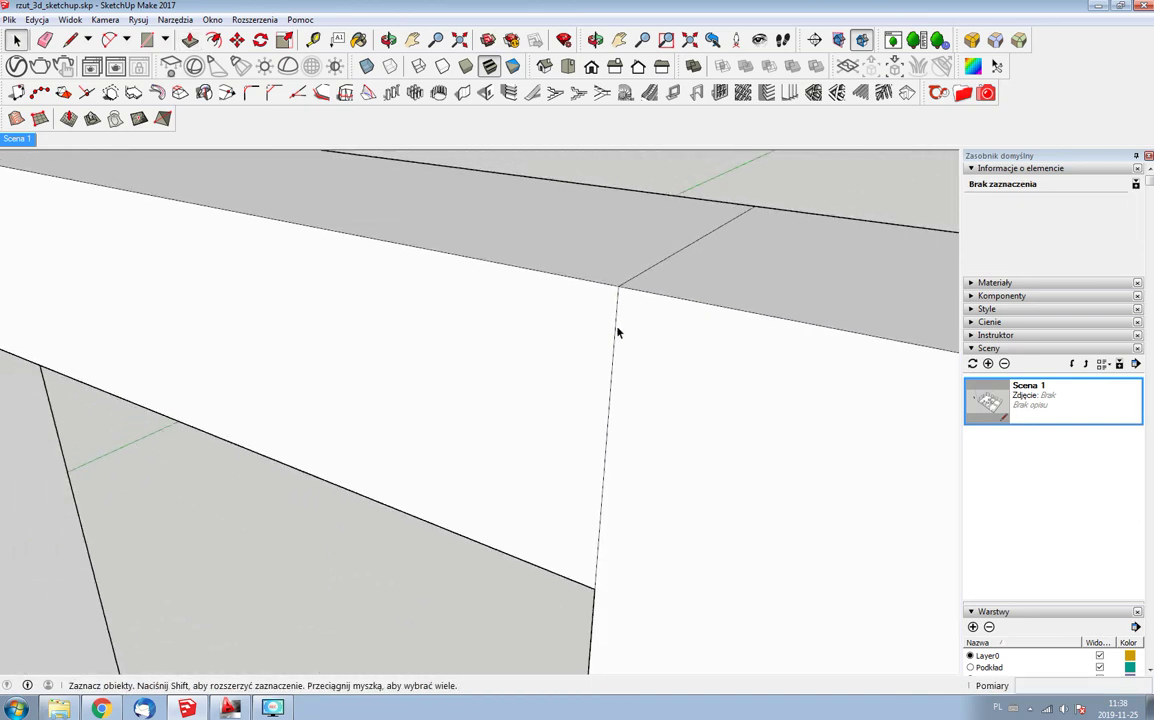
- Inspect the 40 cm beam edge and the wall's faces and edges to find the seam
left_click(614, 334)
mouse_move(614, 334)
middle_mouse_down()
mouse_move(590, 243)
mouse_move(588, 354)
mouse_move(263, 309)
middle_mouse_up()
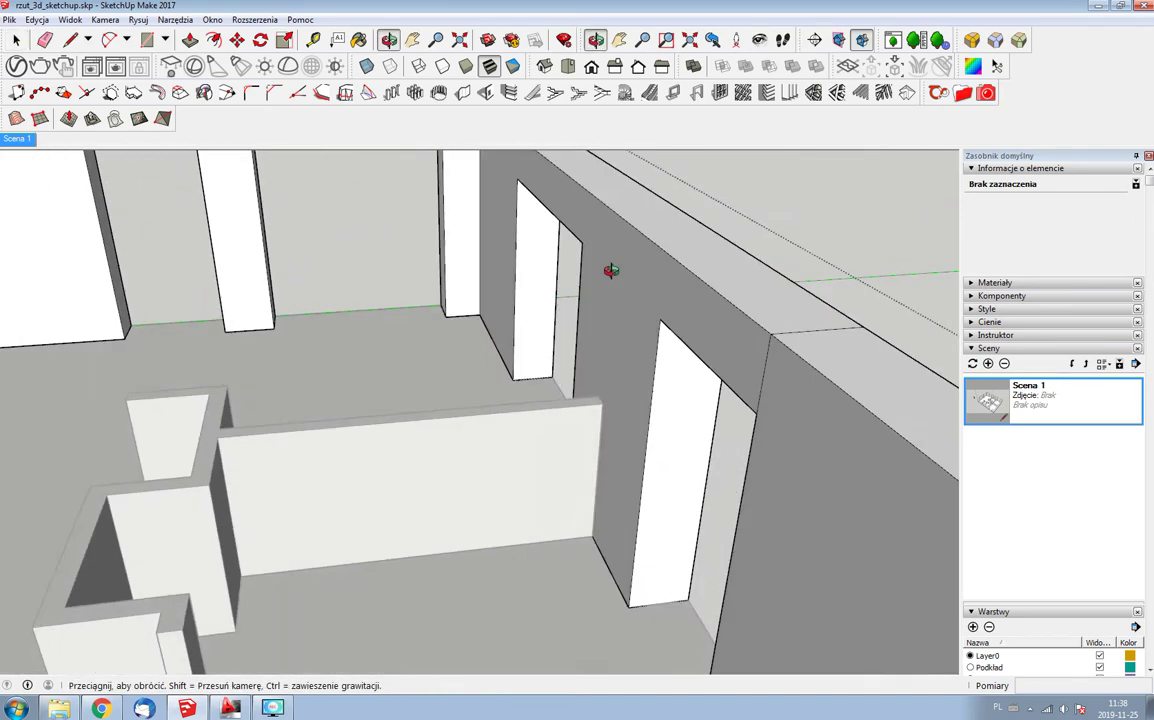
mouse_move(327, 332)
middle_mouse_down()
mouse_move(500, 303)
mouse_move(809, 308)
middle_mouse_up()
scroll(800, 306, "up", 3)
left_click(747, 289)
left_click(752, 291)
left_click(753, 268)
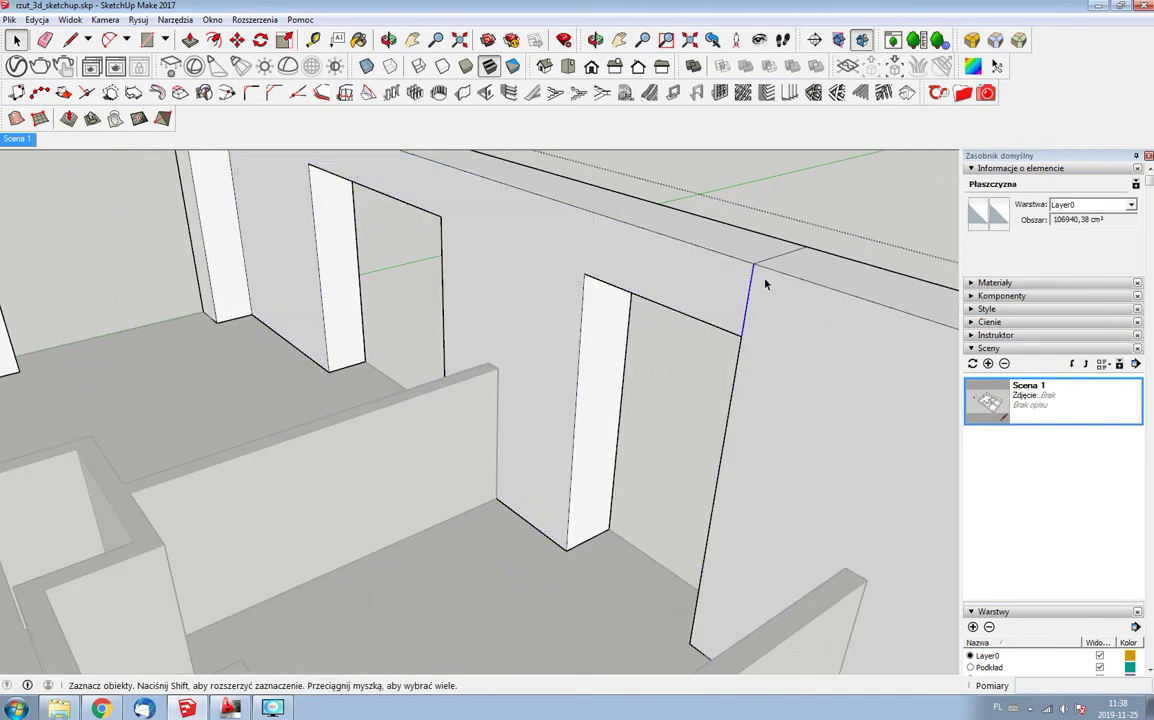
left_click(772, 261)
- Delete the stray vertical edge from the outer wall face
mouse_move(476, 307)
middle_mouse_down()
mouse_move(459, 433)
mouse_move(479, 391)
mouse_move(307, 373)
middle_mouse_up()
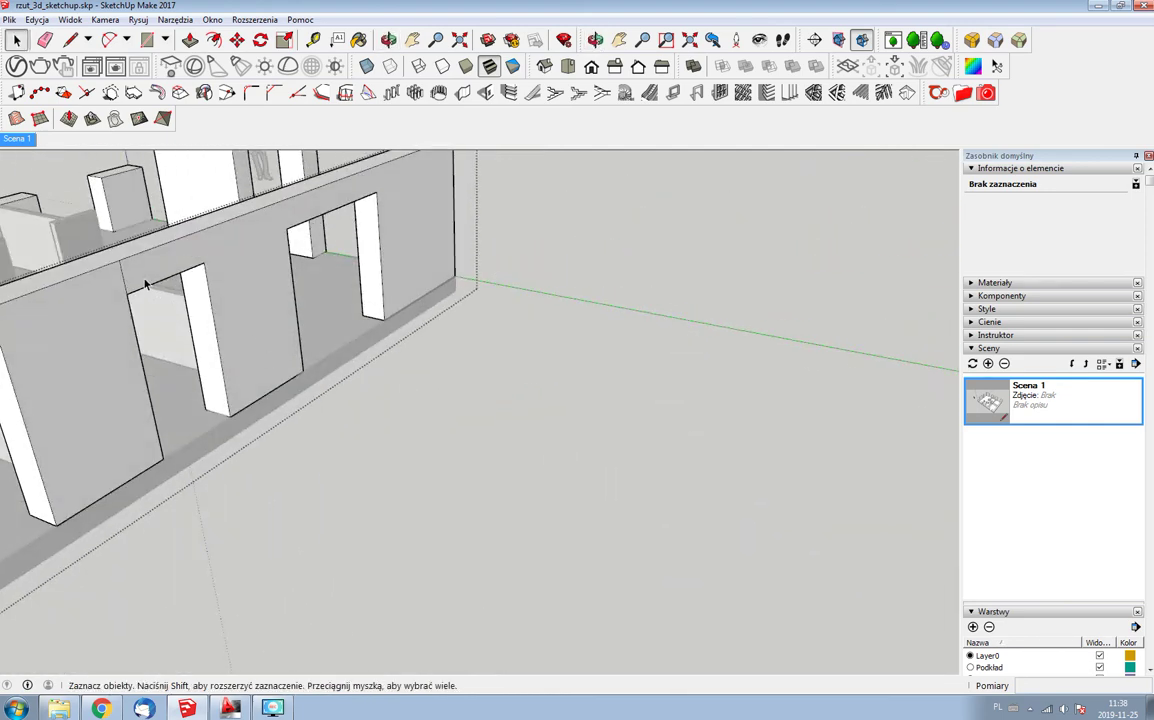
mouse_move(117, 297)
middle_mouse_down()
mouse_move(240, 312)
mouse_move(222, 440)
mouse_move(155, 512)
middle_mouse_up()
key("Delete")
mouse_move(106, 466)
middle_mouse_down()
mouse_move(368, 437)
mouse_move(700, 432)
middle_mouse_up()
mouse_move(797, 417)
middle_mouse_down()
mouse_move(559, 379)
mouse_move(706, 337)
mouse_move(577, 325)
mouse_move(399, 283)
mouse_move(556, 293)
middle_mouse_up()
scroll(556, 293, "down", 3)
scroll(543, 283, "up", 3)
scroll(543, 283, "down", 3)
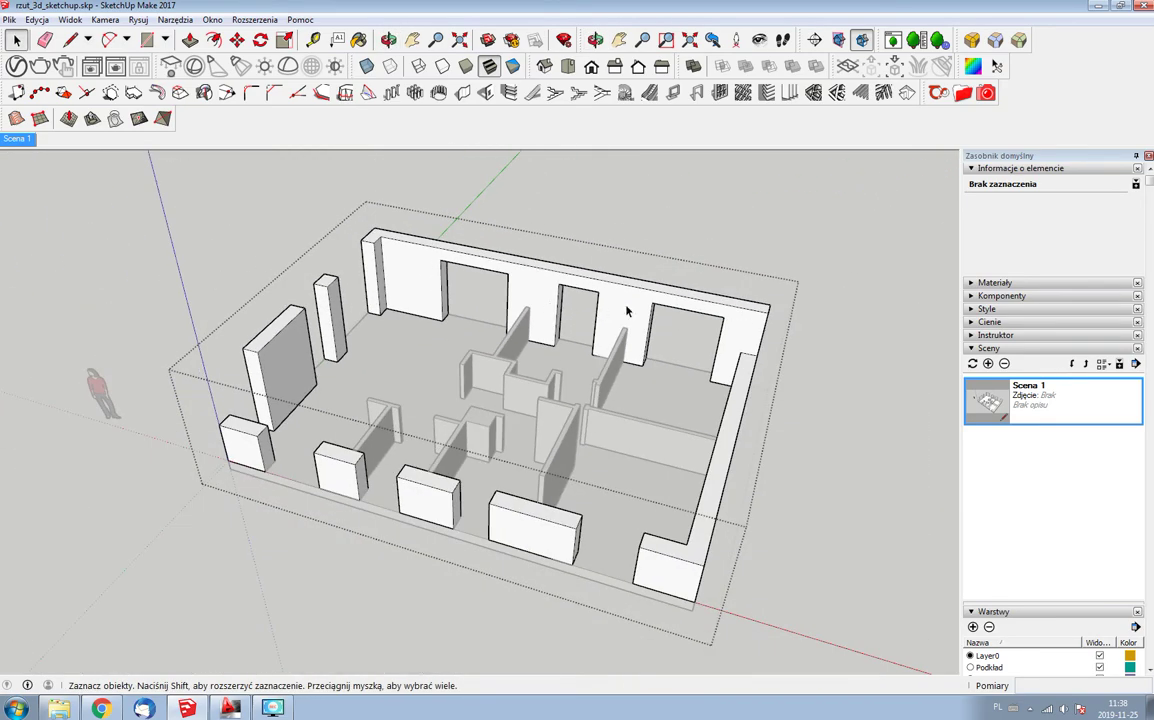
middle_click_drag(627, 311, 755, 288)
scroll(806, 247, "up", 3)
mouse_move(592, 322)
middle_mouse_down()
mouse_move(498, 295)
mouse_move(443, 303)
mouse_move(686, 370)
middle_mouse_up()
scroll(498, 295, "down", 2)
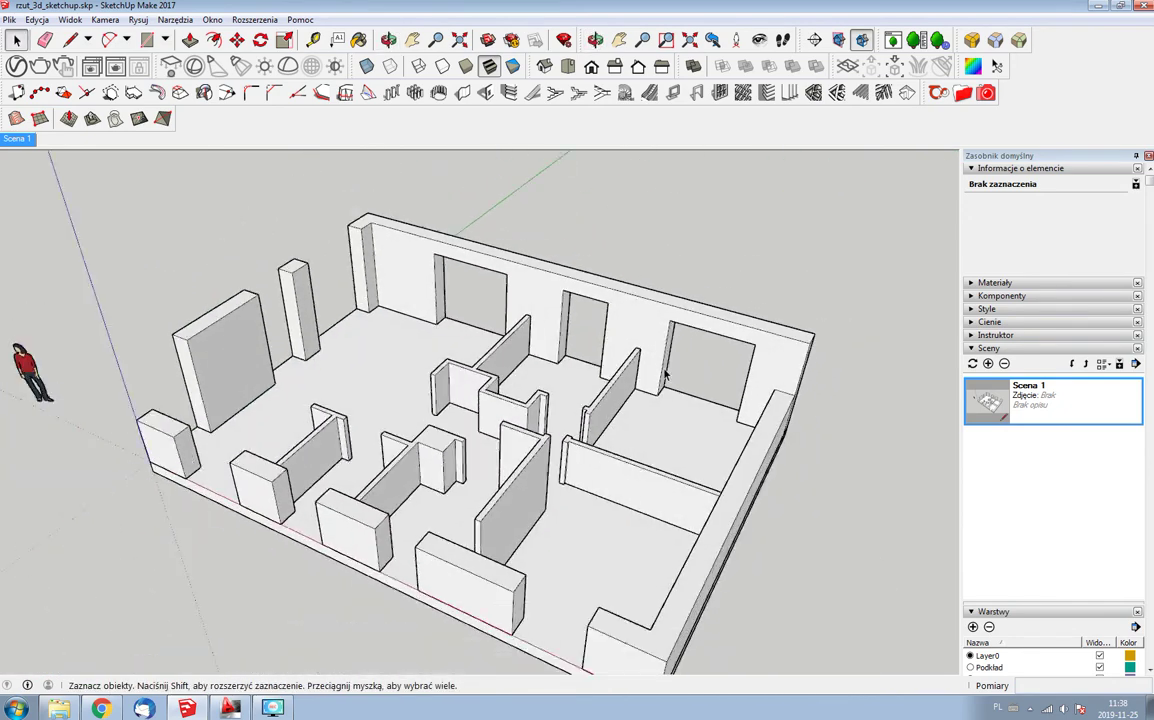
scroll(512, 305, "down", 2)
mouse_move(467, 346)
middle_mouse_down()
mouse_move(582, 386)
mouse_move(441, 335)
middle_mouse_up()
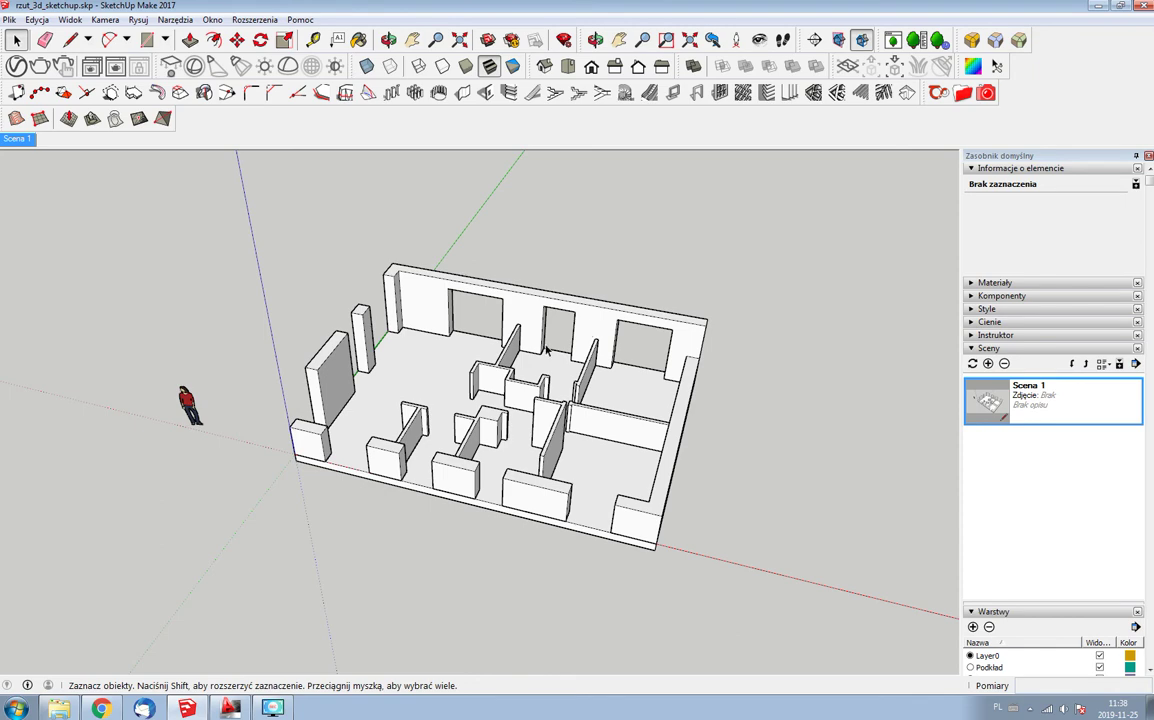
middle_click_drag(485, 350, 335, 338)
scroll(381, 335, "up", 2)
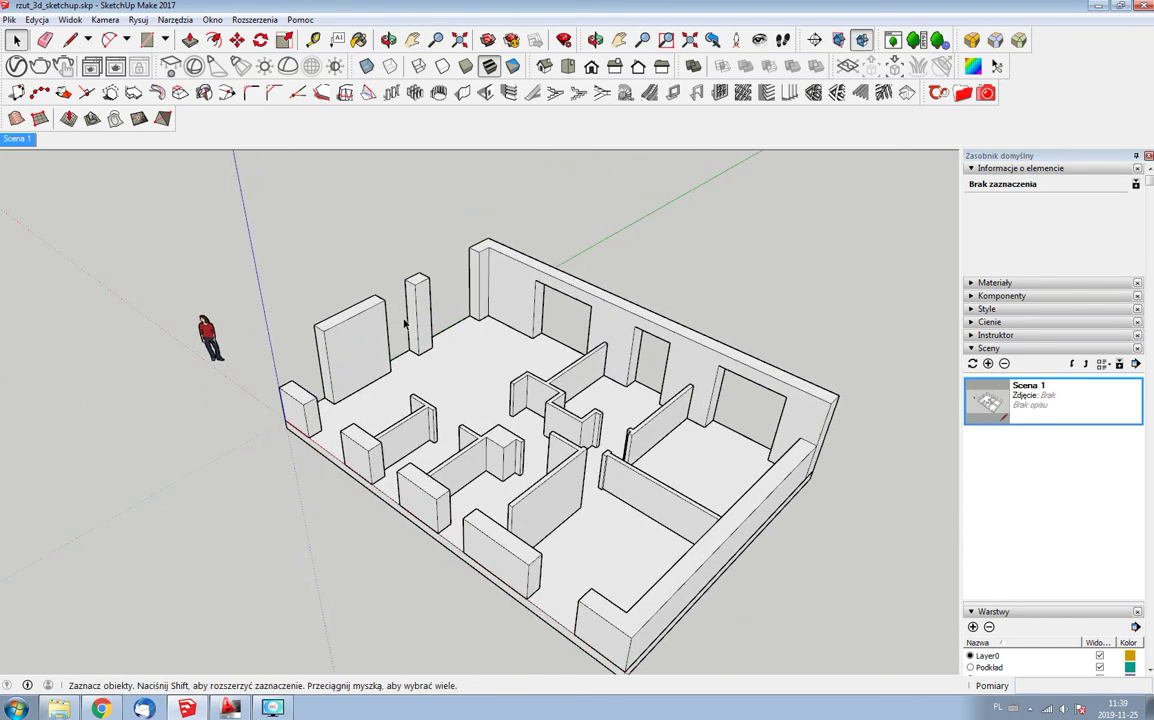
scroll(406, 340, "up", 1)
scroll(409, 386, "up", 1)
scroll(426, 360, "up", 1)
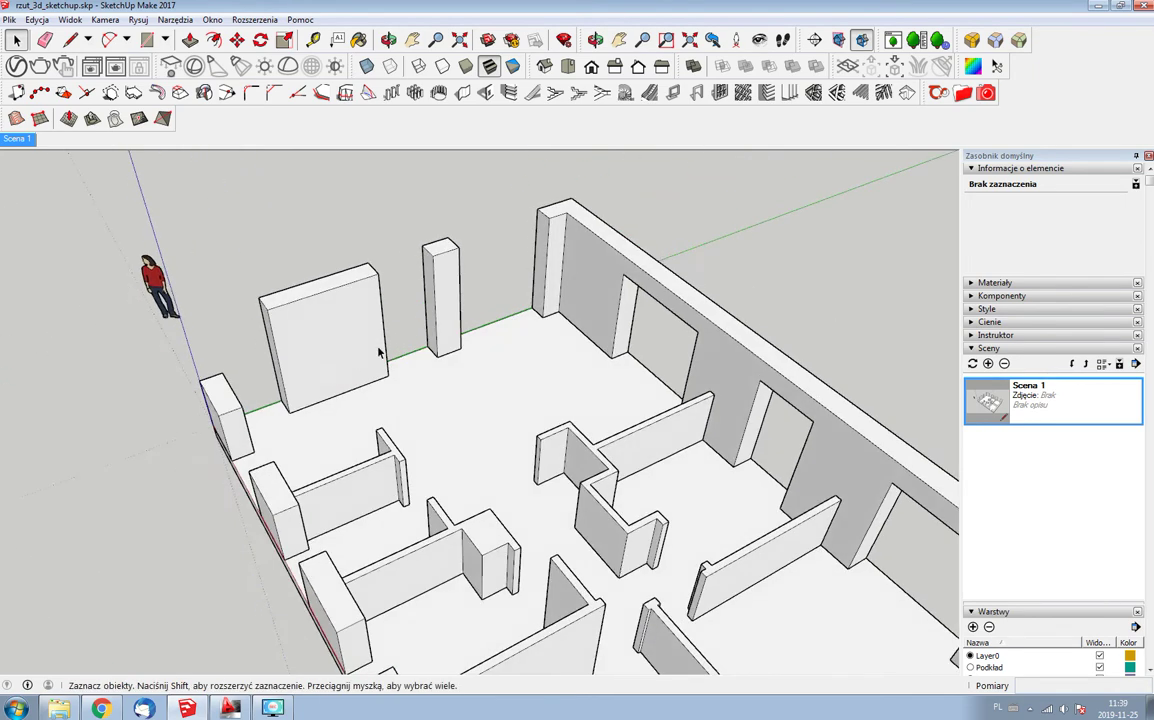
scroll(440, 350, "up", 1)
scroll(445, 345, "up", 1)
scroll(447, 367, "up", 1)
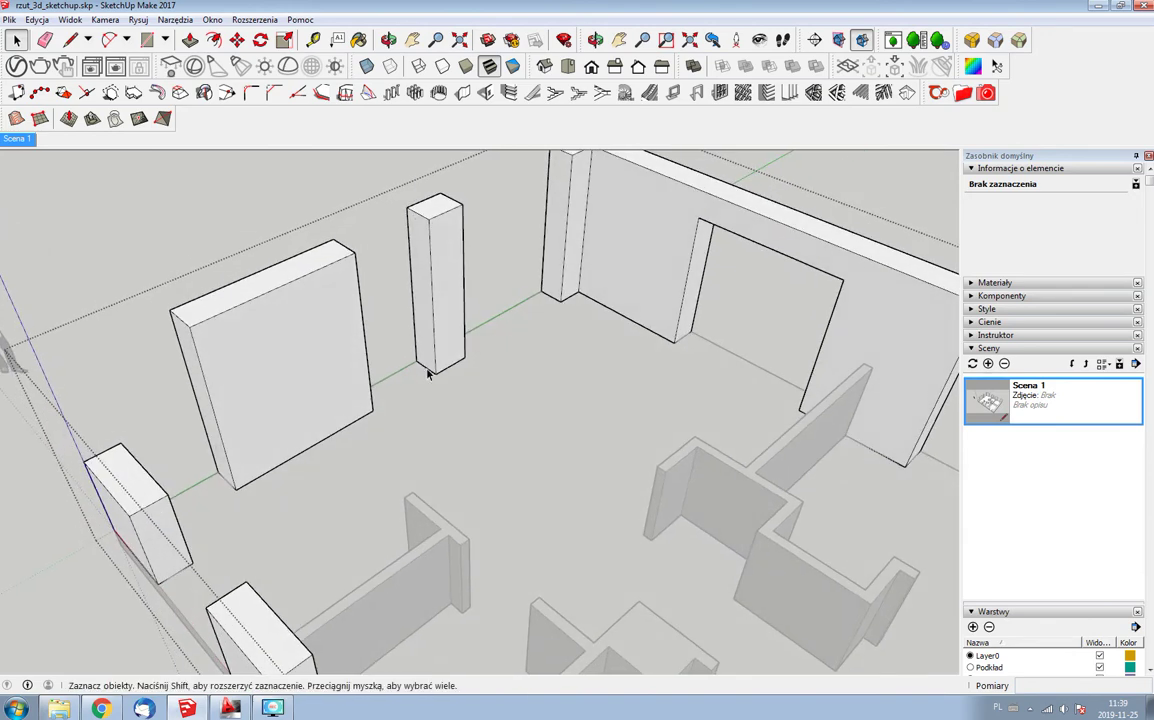
left_click(428, 373)
key("m")
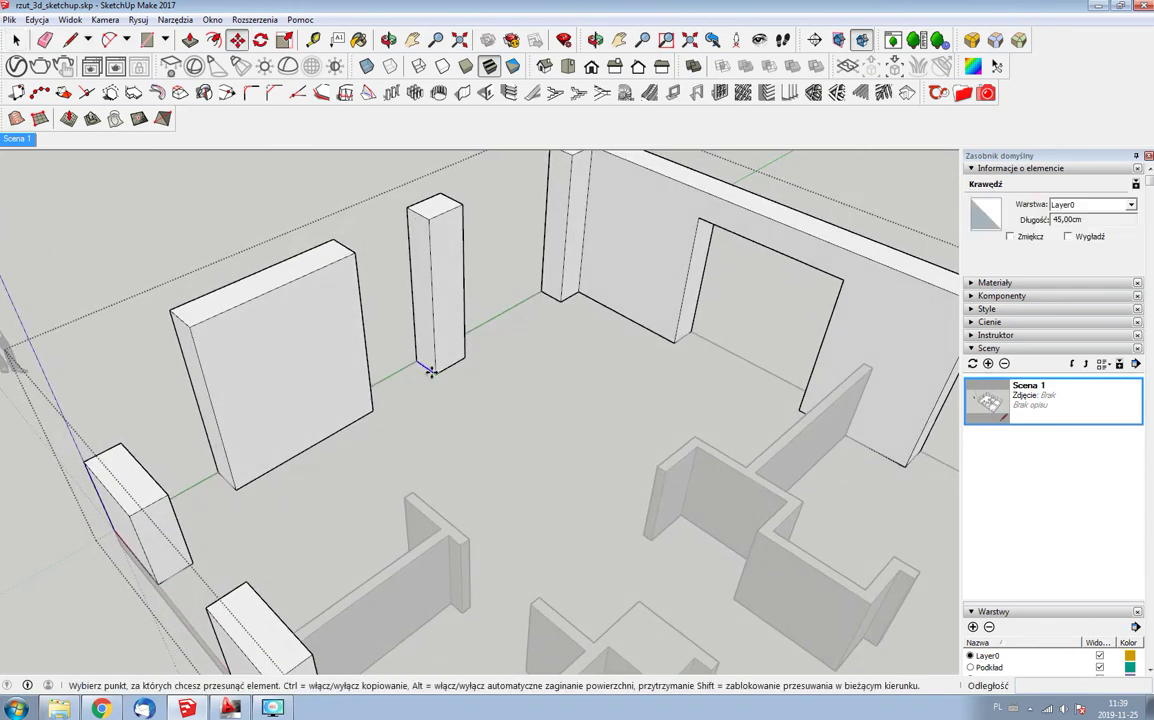
- Copy the column's base edge 220 cm up and pull a 120 cm lintel to the wall panel
left_click(430, 368)
key("ctrl")
type("220")
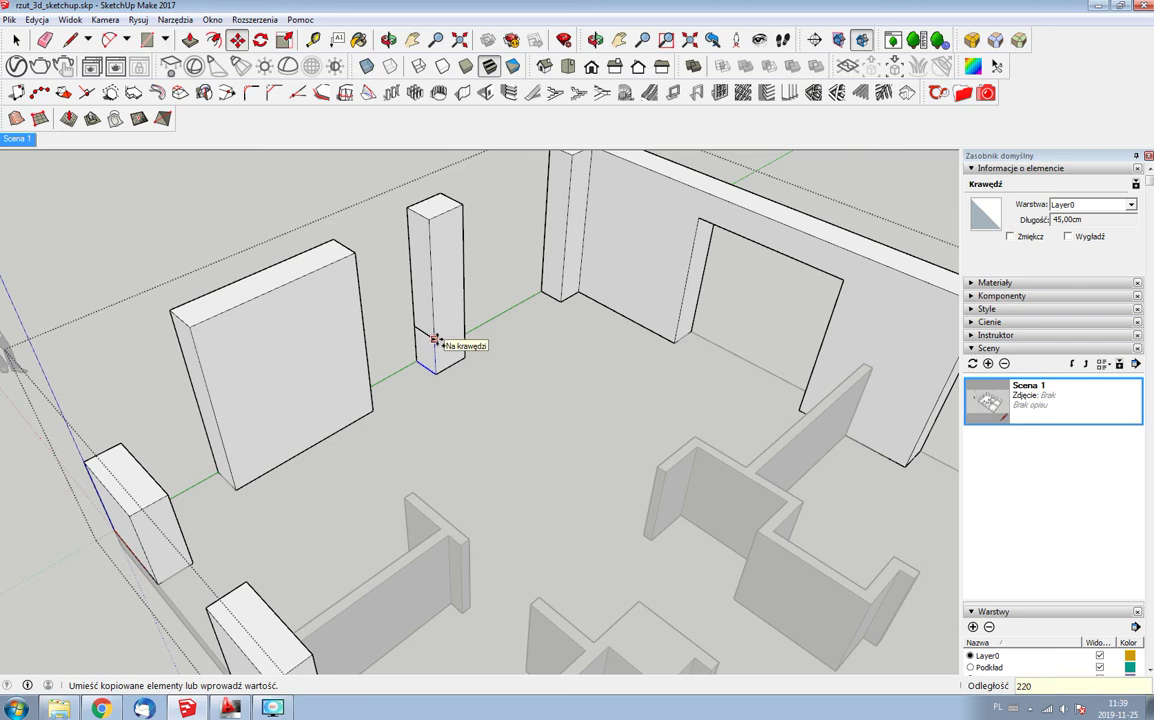
key("Return")
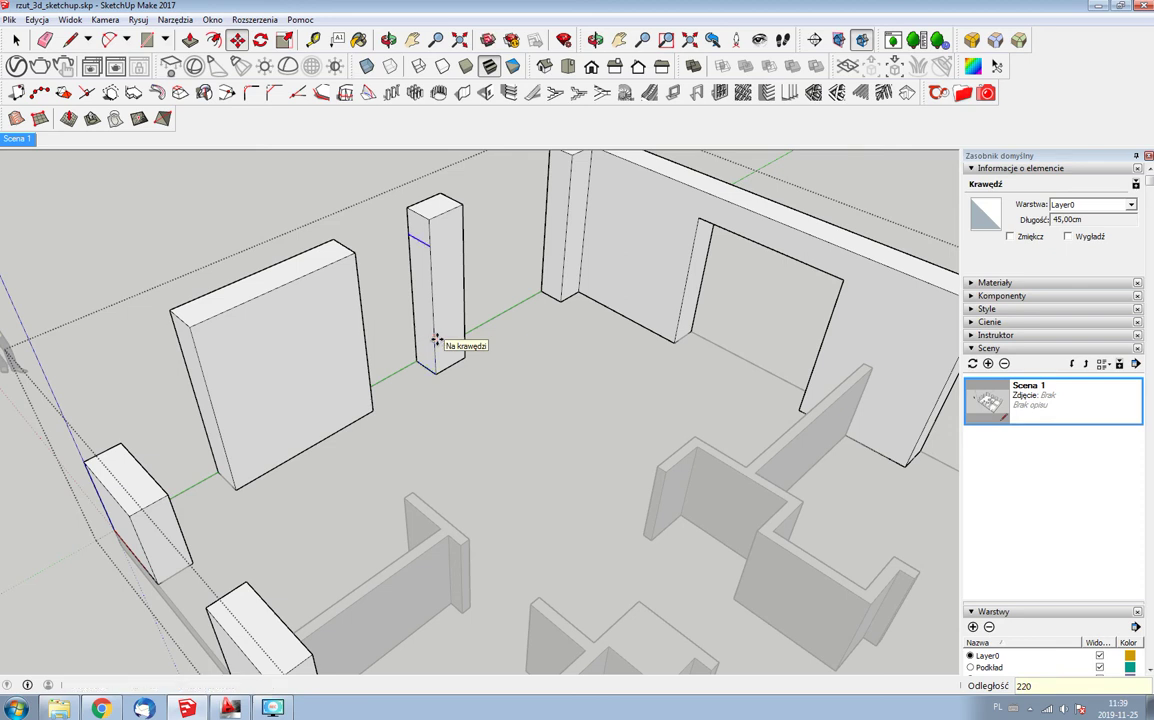
key("p")
left_click(418, 256)
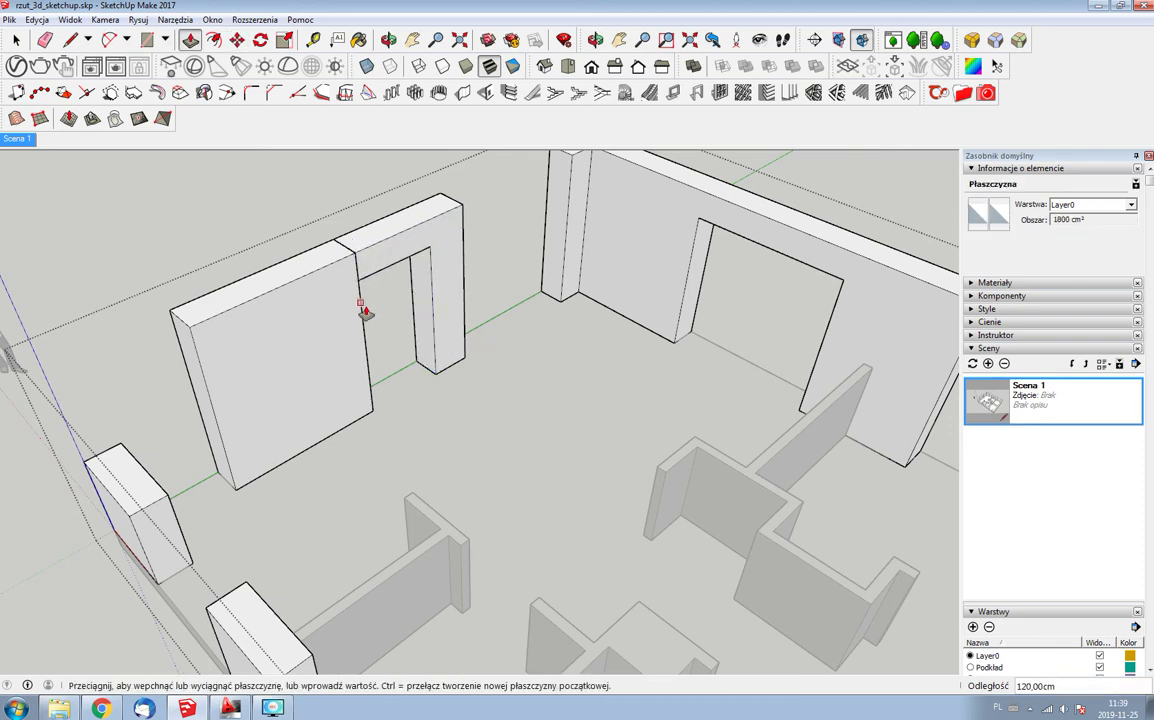
left_click(367, 332)
scroll(363, 290, "up", 3)
key("space")
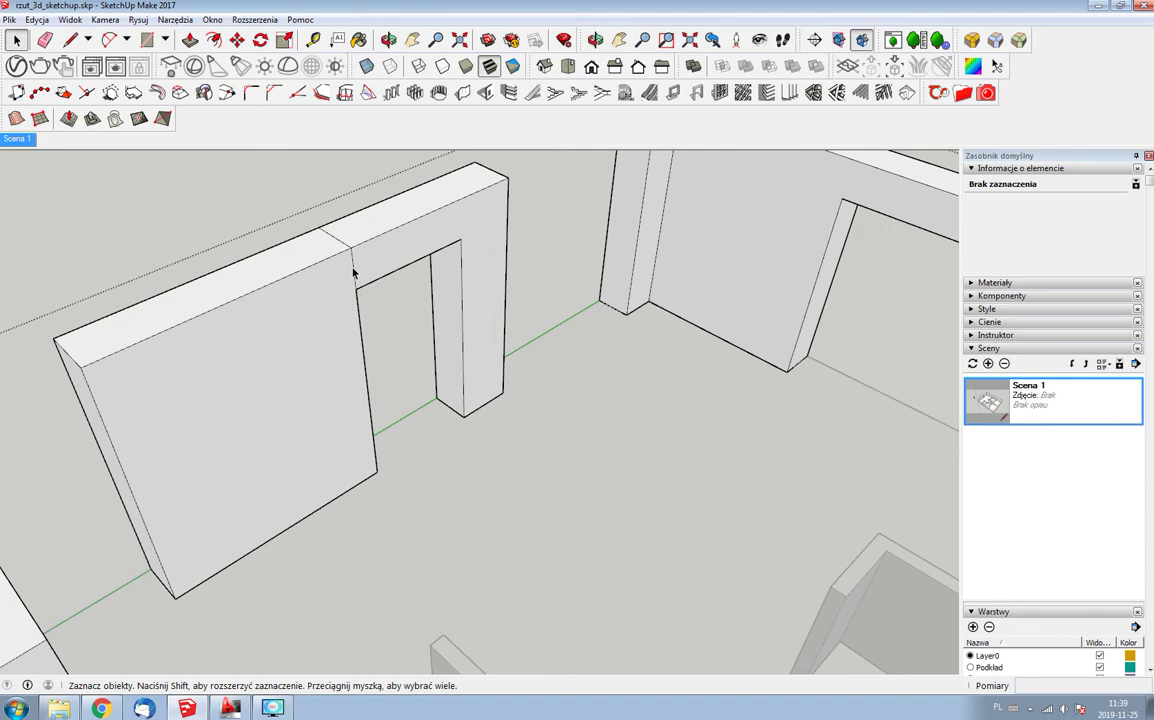
left_click(352, 271)
key("Escape")
- Review the new doorway from an overview, then bring up the floor plan in Chrome
mouse_move(296, 249)
middle_mouse_down()
mouse_move(502, 314)
mouse_move(669, 283)
middle_mouse_up()
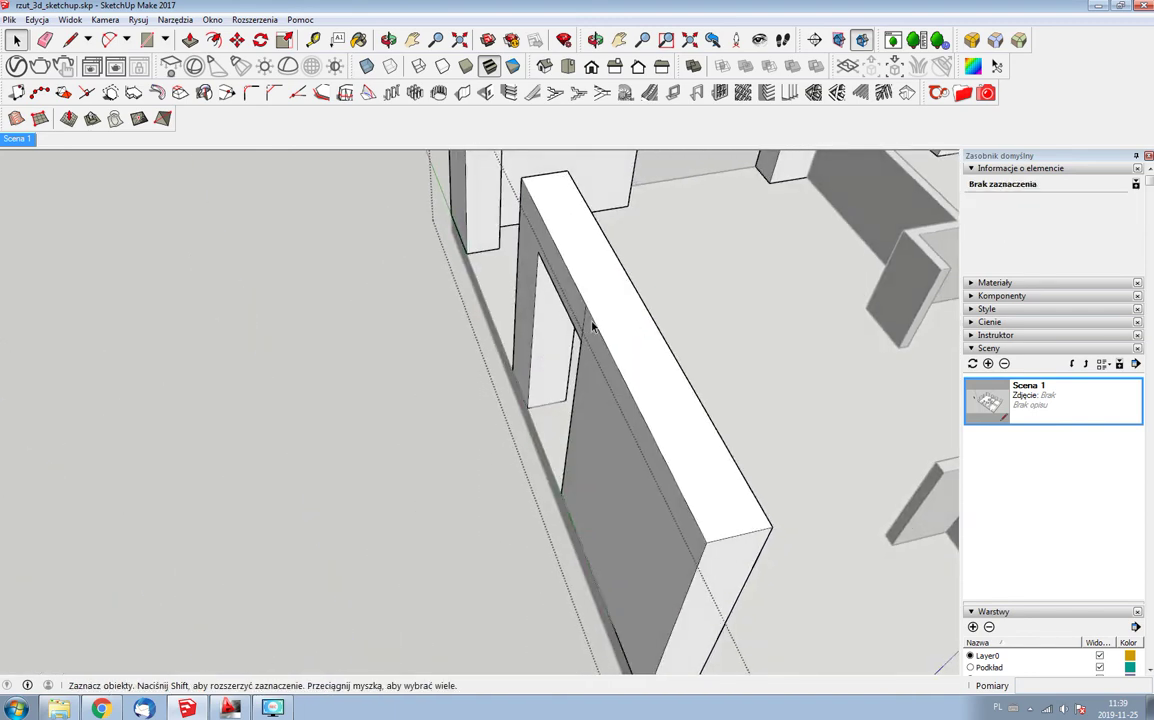
scroll(585, 328, "down", 5)
mouse_move(638, 408)
middle_mouse_down()
mouse_move(283, 368)
mouse_move(345, 363)
middle_mouse_up()
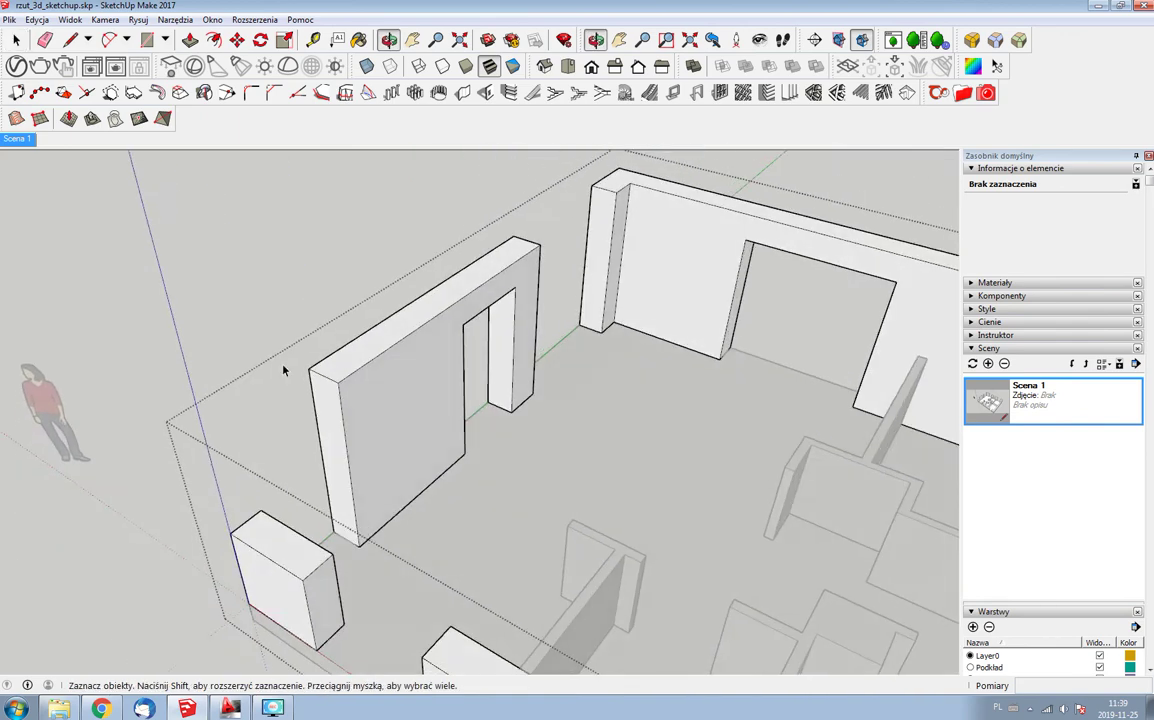
scroll(577, 381, "down", 2)
scroll(577, 381, "down", 1)
scroll(522, 366, "up", 3)
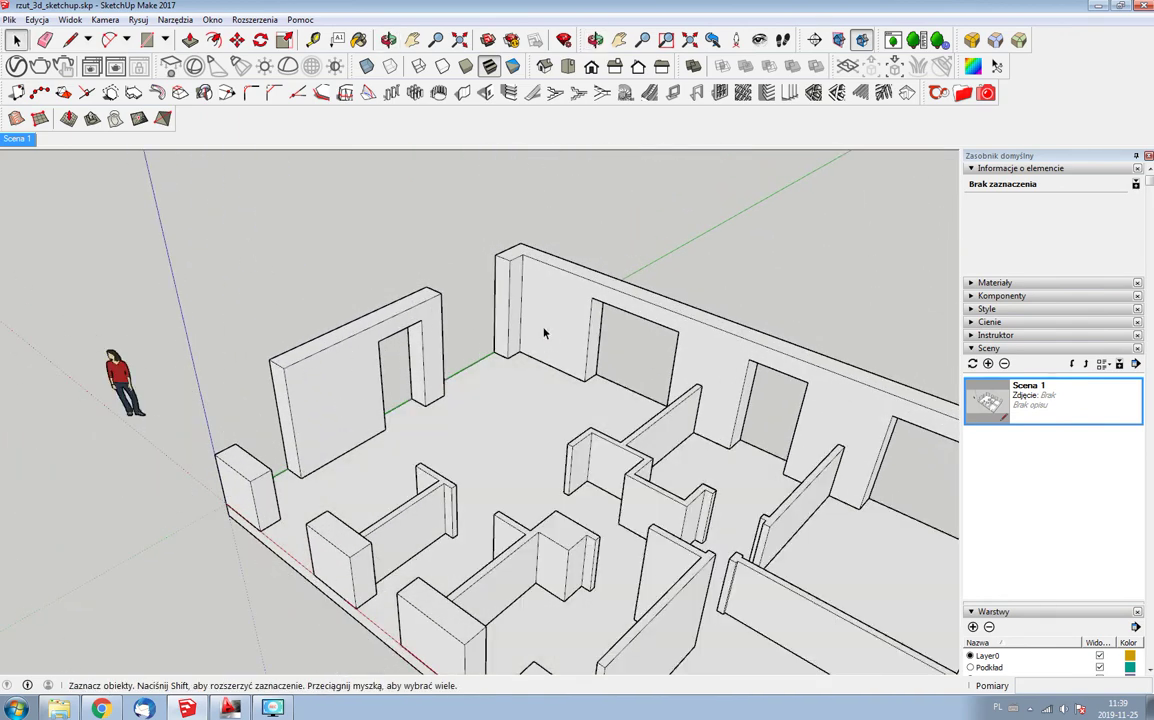
scroll(230, 402, "down", 2)
left_click(101, 709)
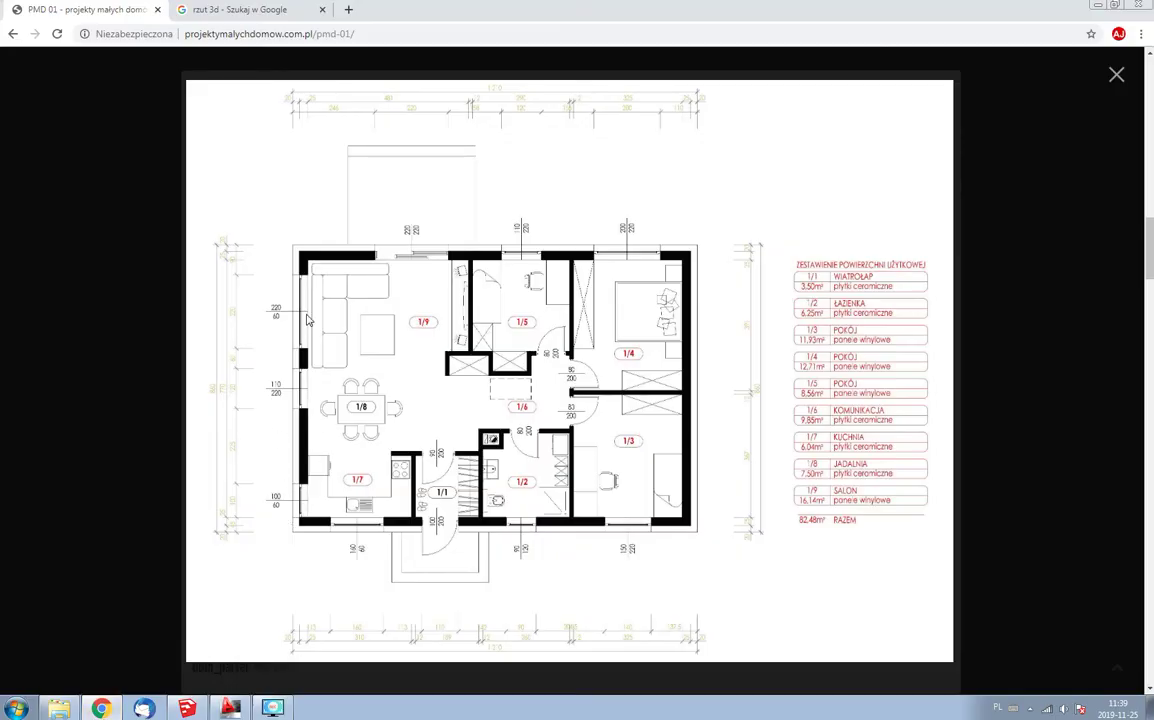
- Close the enlarged PMD 01 floor plan, browse the elevation drawings, and return to SketchUp
left_click(1117, 77)
left_click(1008, 135)
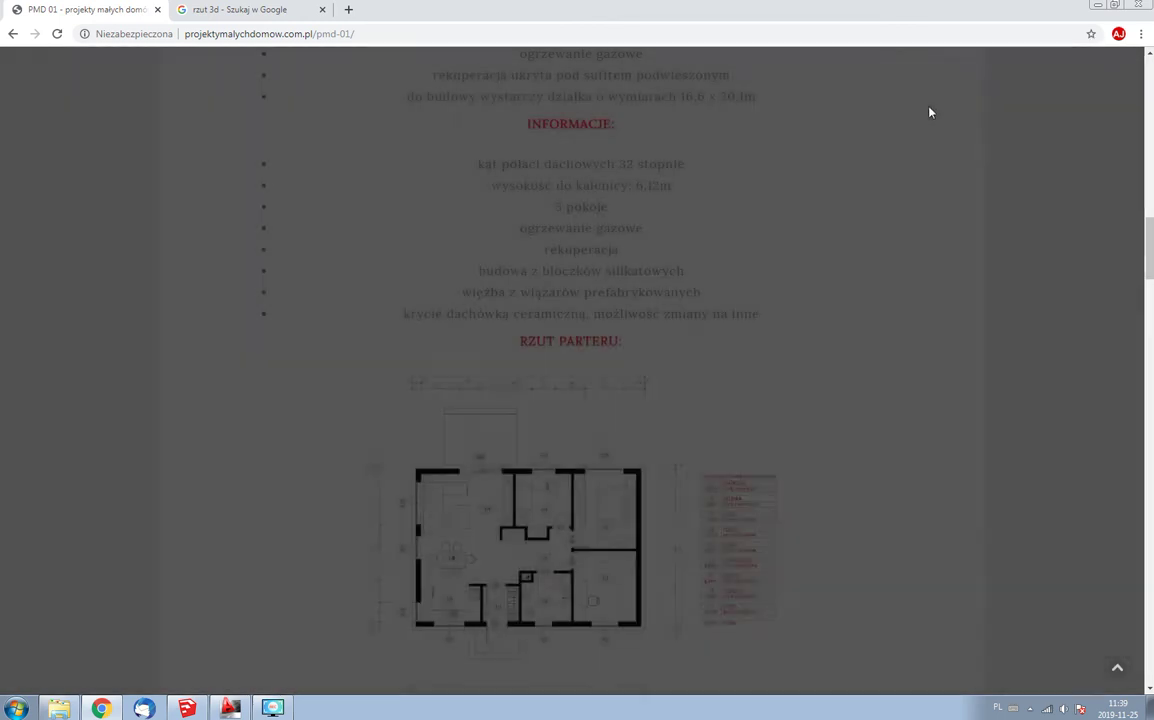
scroll(840, 301, "down", 4)
scroll(840, 301, "down", 4)
scroll(842, 303, "down", 4)
scroll(840, 303, "down", 3)
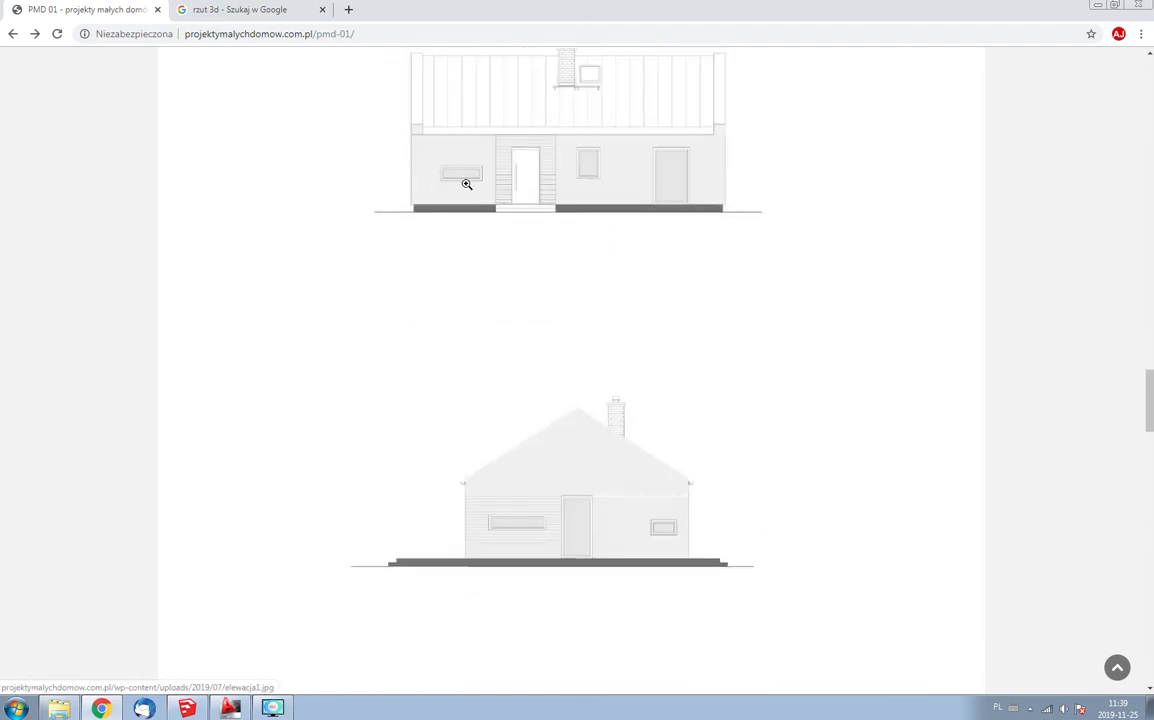
scroll(466, 184, "down", 3)
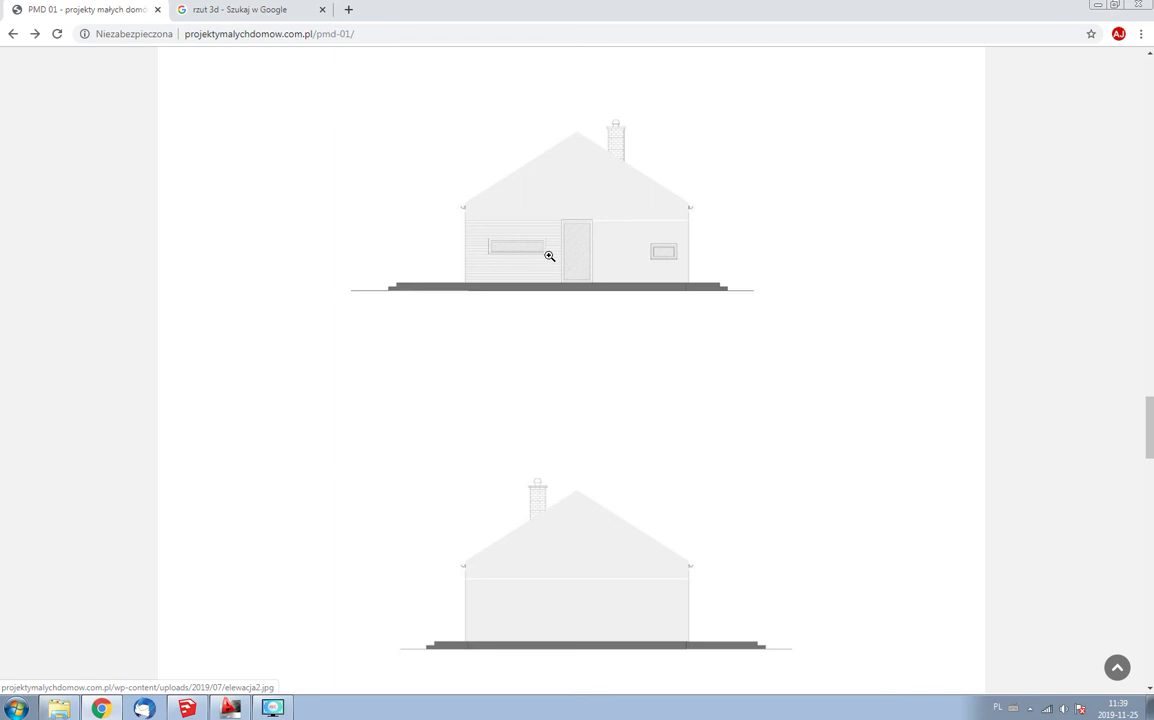
scroll(549, 256, "down", 3)
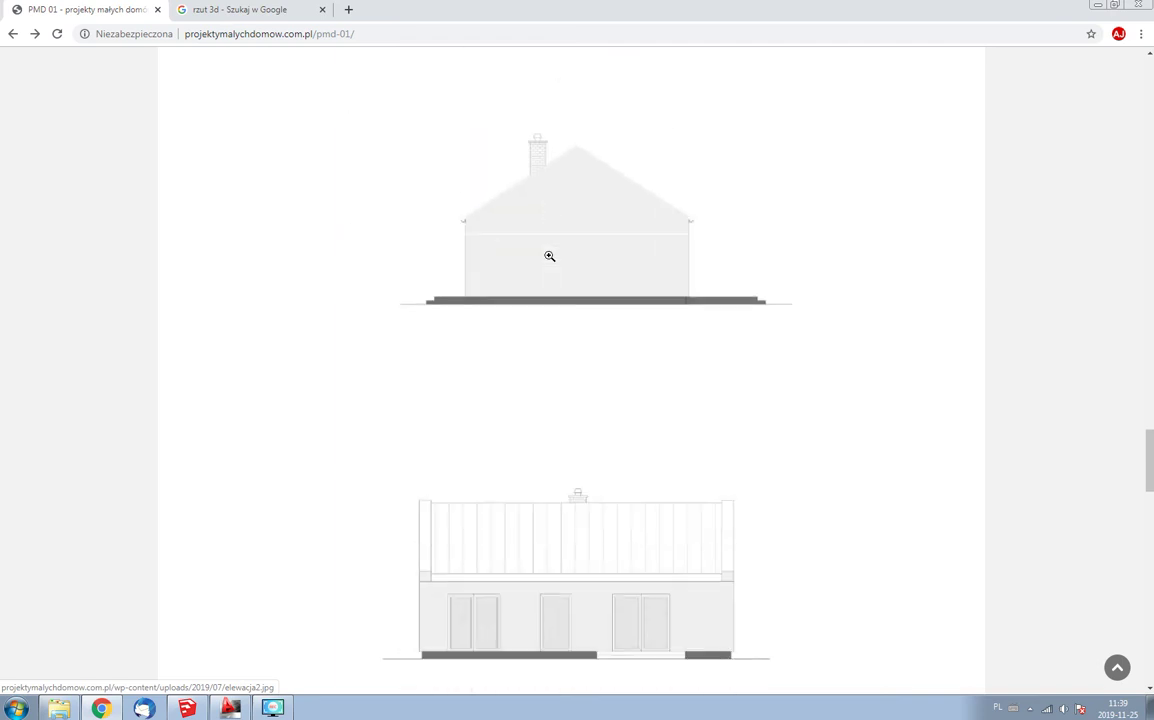
scroll(549, 256, "down", 3)
scroll(549, 256, "up", 3)
scroll(549, 256, "up", 3)
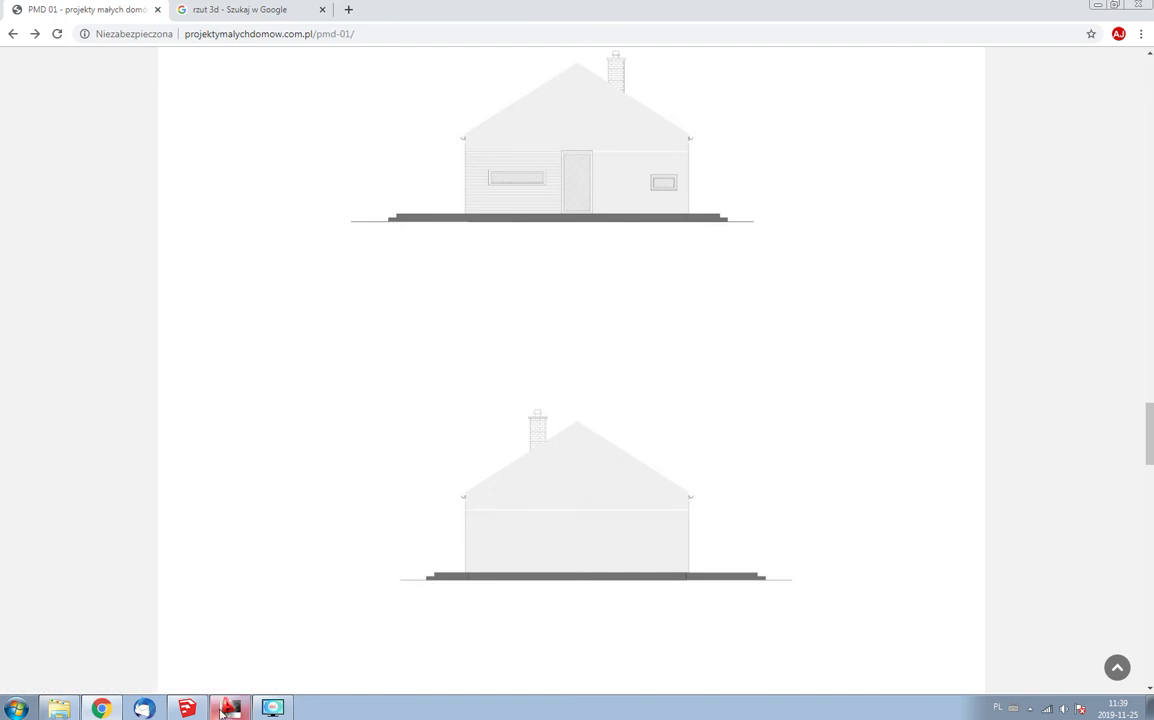
left_click(187, 708)
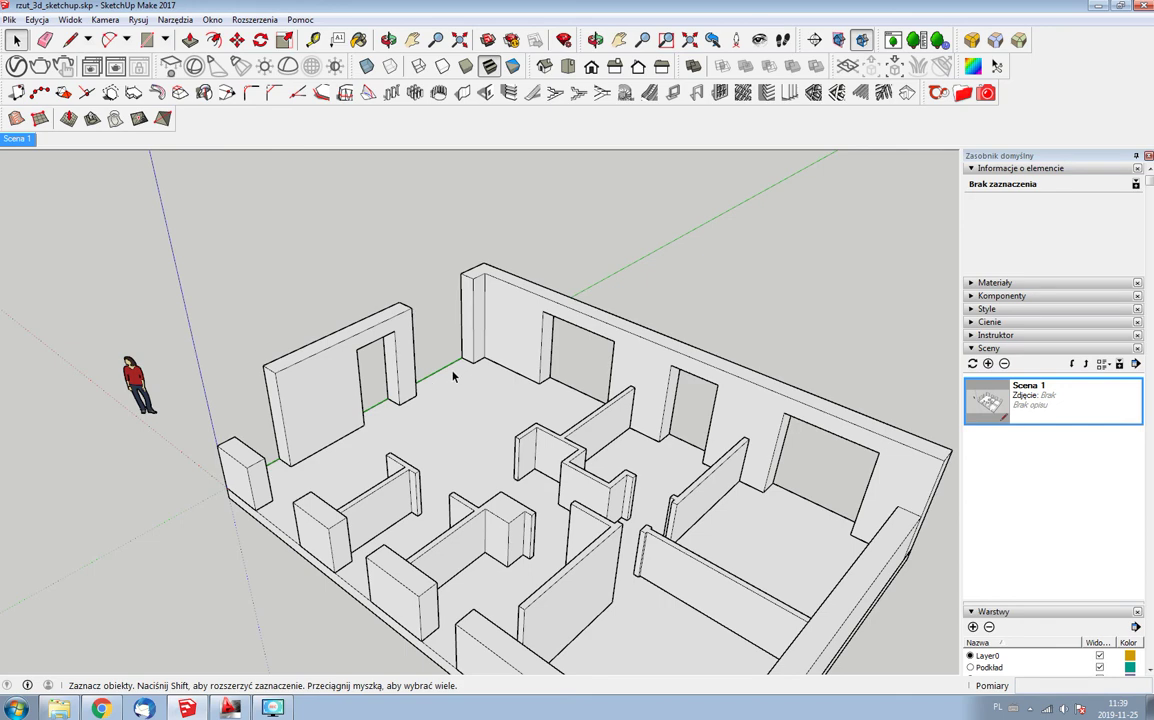
- Copy the wall's 45 cm bottom edge 90 cm up the wall end
mouse_move(290, 470)
middle_mouse_down()
mouse_move(412, 397)
mouse_move(335, 415)
middle_mouse_up()
scroll(300, 450, "up", 5)
scroll(330, 440, "up", 3)
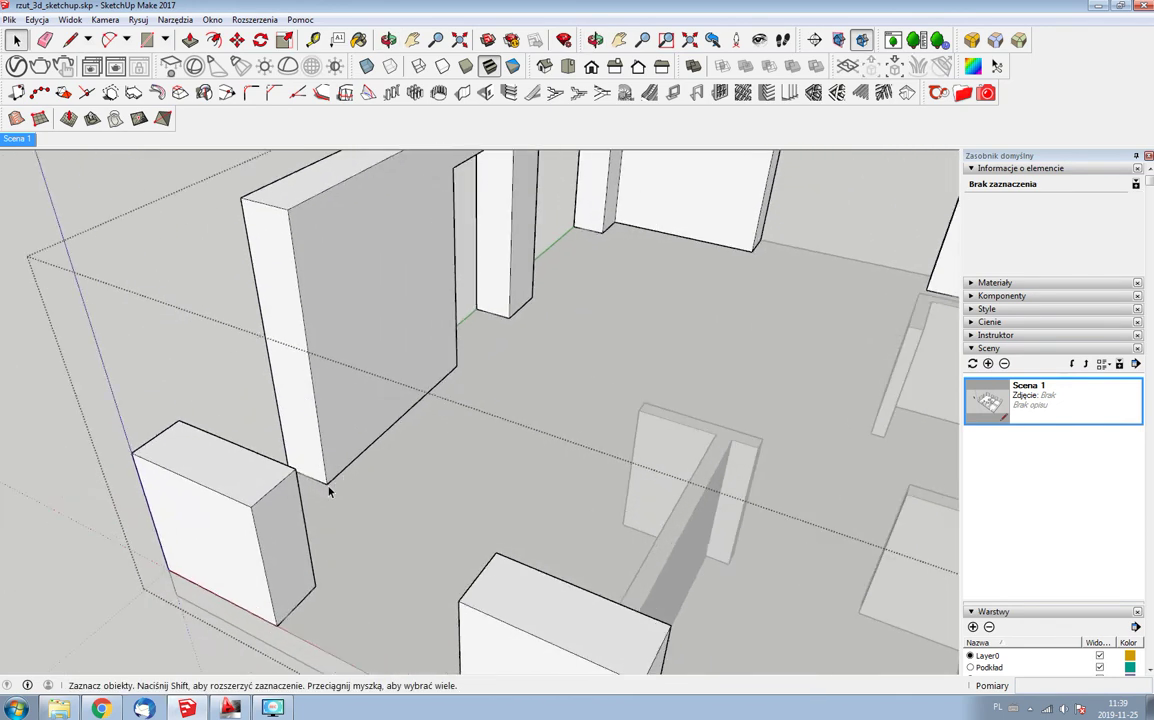
left_click(324, 485)
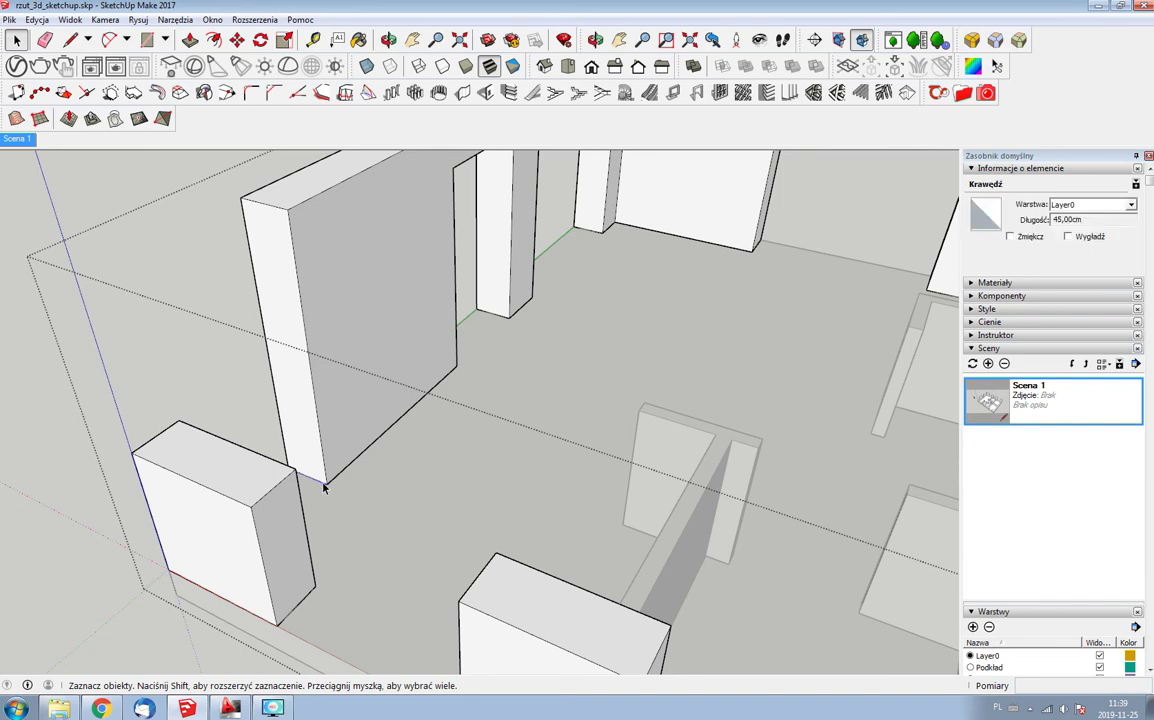
key("m")
left_click(324, 482)
key("ctrl")
left_click(321, 464)
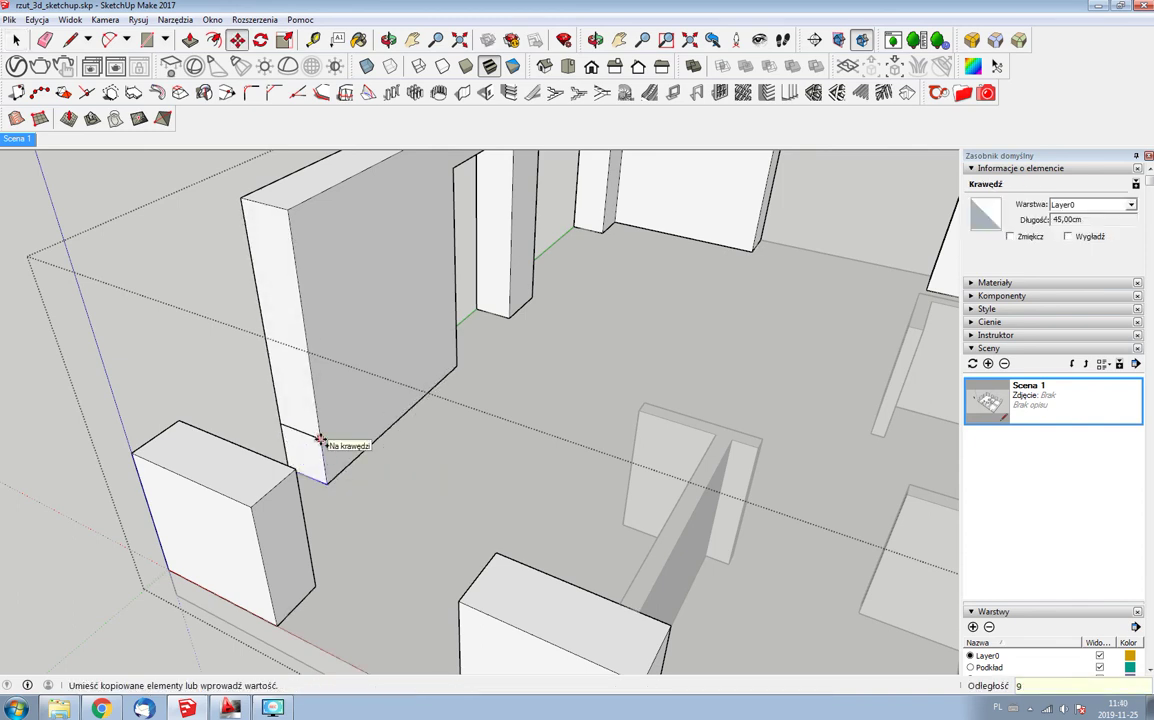
type("90")
key("Return")
- Orbit to a lower, closer view of the wall end and the low block
mouse_move(320, 441)
middle_mouse_down()
mouse_move(227, 455)
mouse_move(206, 355)
middle_mouse_up()
scroll(207, 352, "up", 1)
scroll(205, 349, "up", 1)
scroll(155, 296, "up", 1)
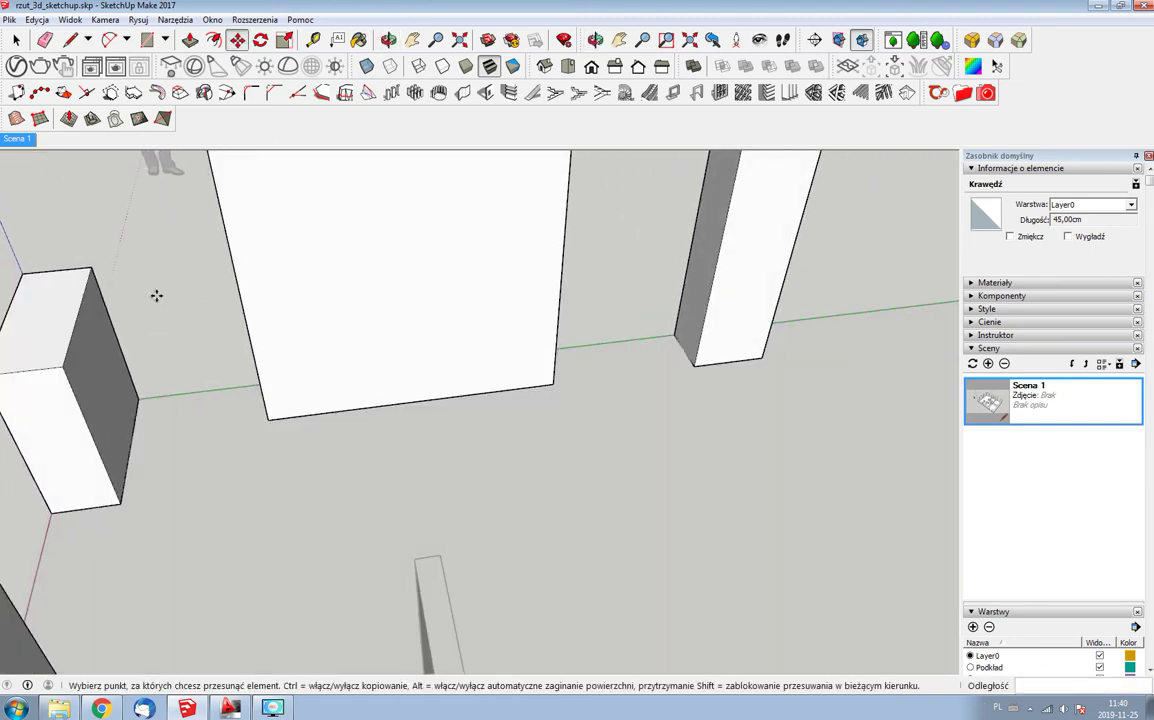
scroll(281, 265, "down", 1)
scroll(279, 305, "up", 1)
- Draw lines from the wall corner and copied edge over to the low block, closing a strip face
key("l")
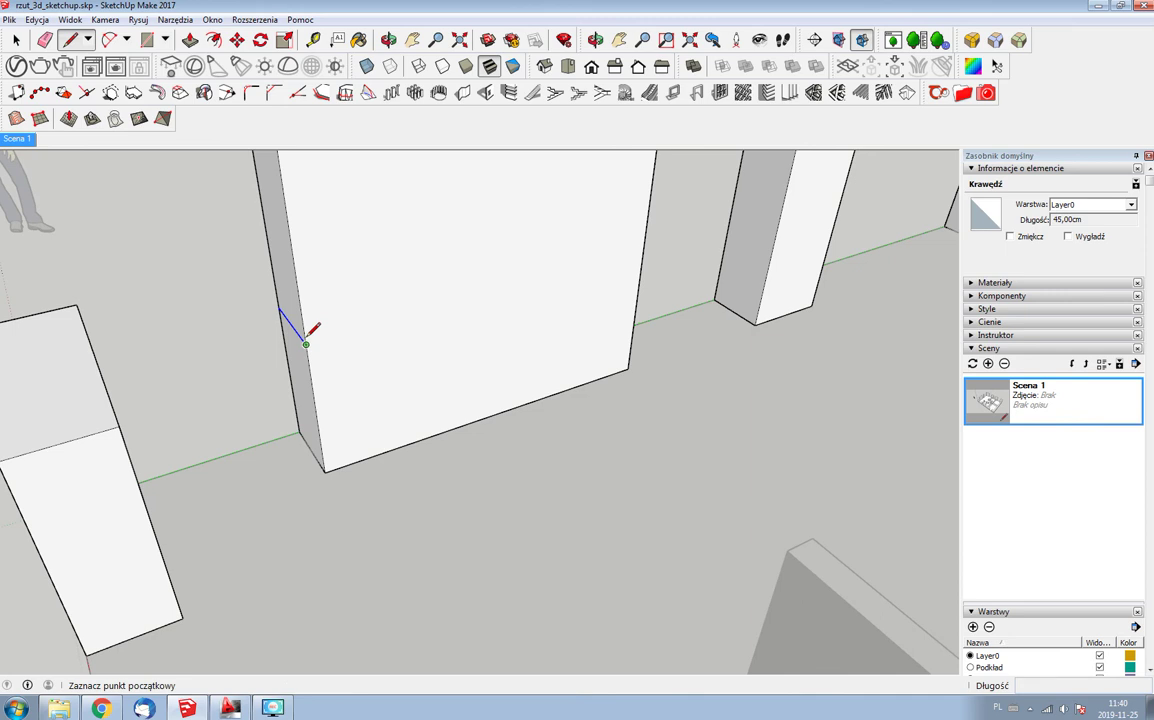
left_click(306, 344)
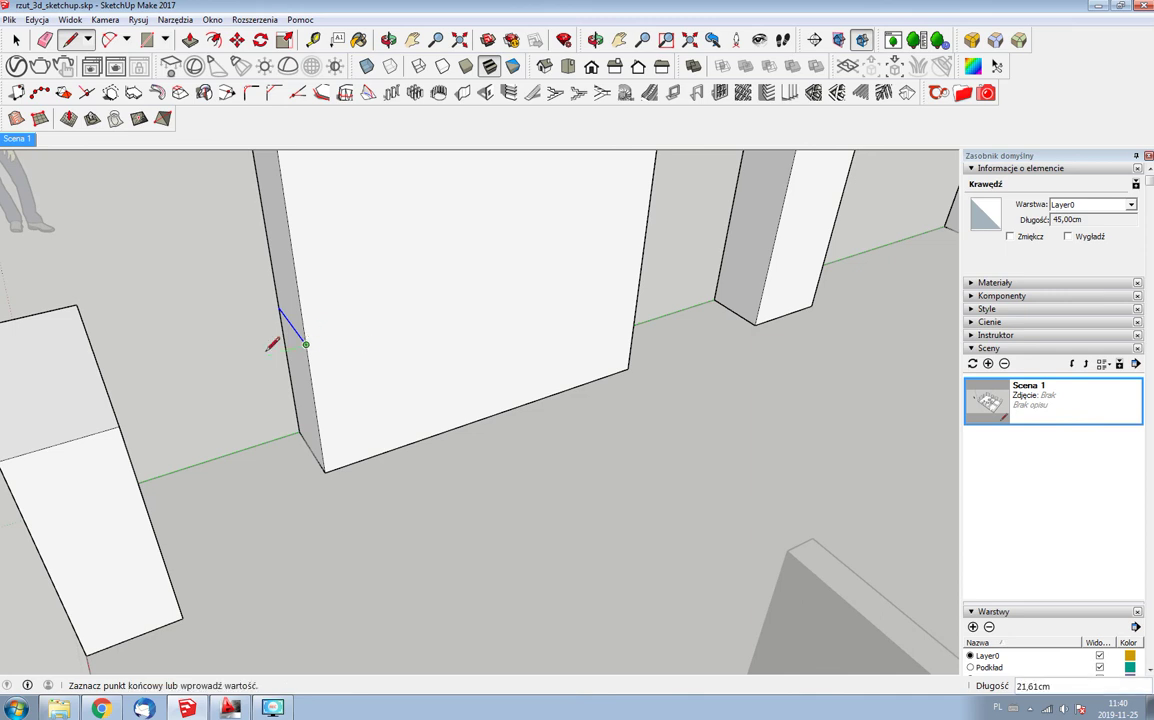
left_click(100, 363)
key("Escape")
left_click(278, 307)
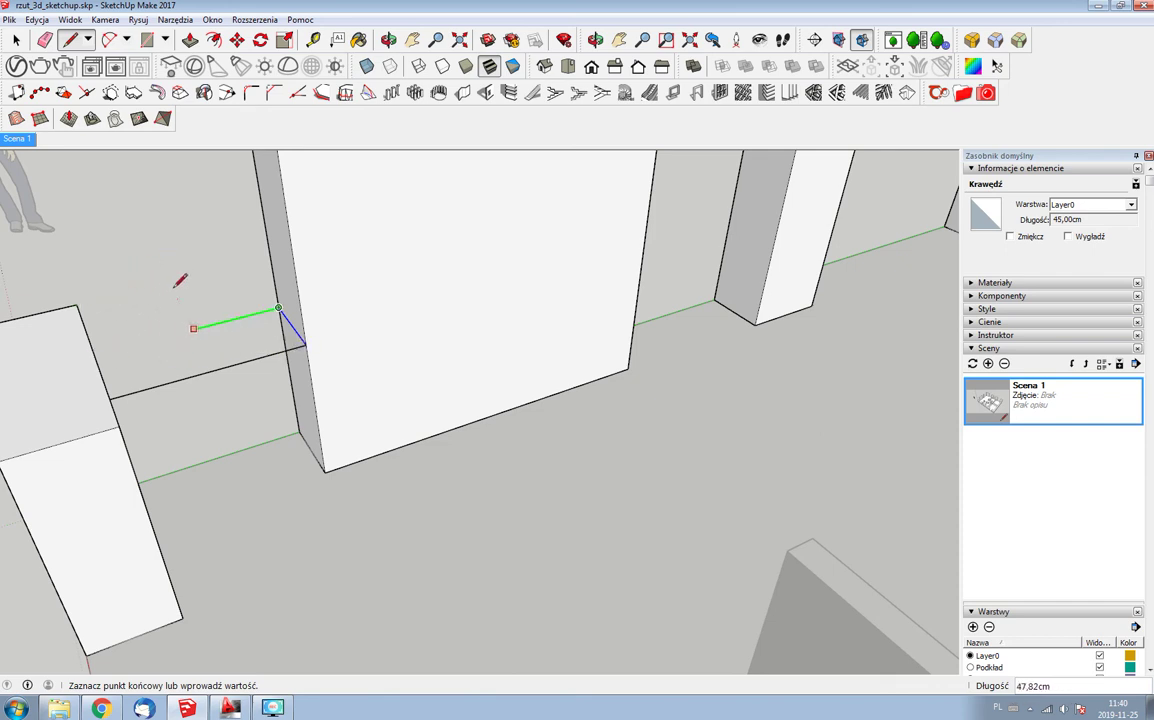
left_click(93, 354)
left_click(76, 304)
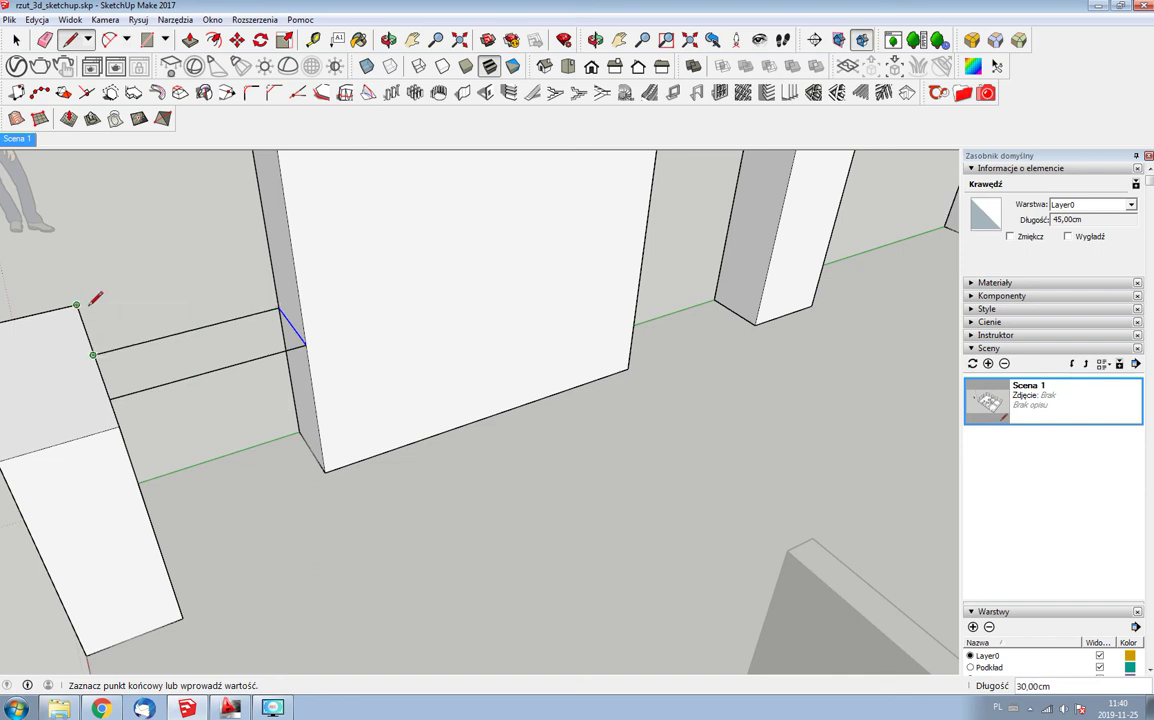
middle_click_drag(82, 350, 185, 337)
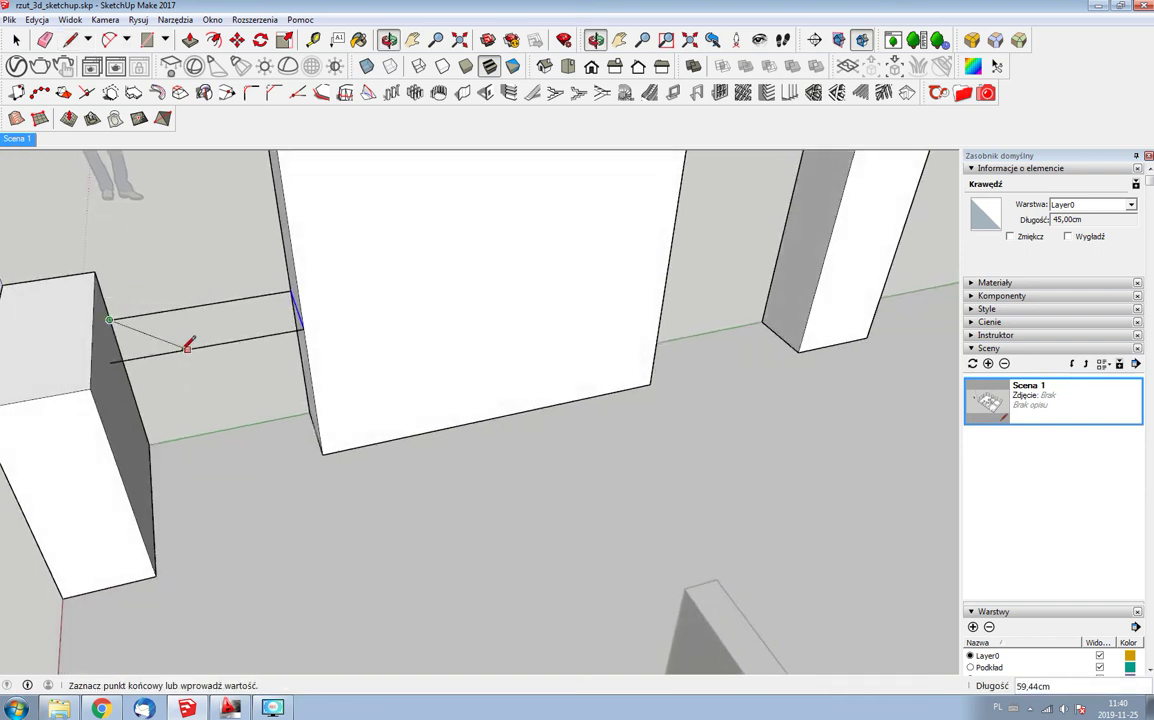
left_click(116, 357)
key("p")
mouse_move(216, 379)
middle_mouse_down()
mouse_move(252, 299)
mouse_move(303, 364)
mouse_move(665, 399)
mouse_move(551, 366)
mouse_move(695, 357)
middle_mouse_up()
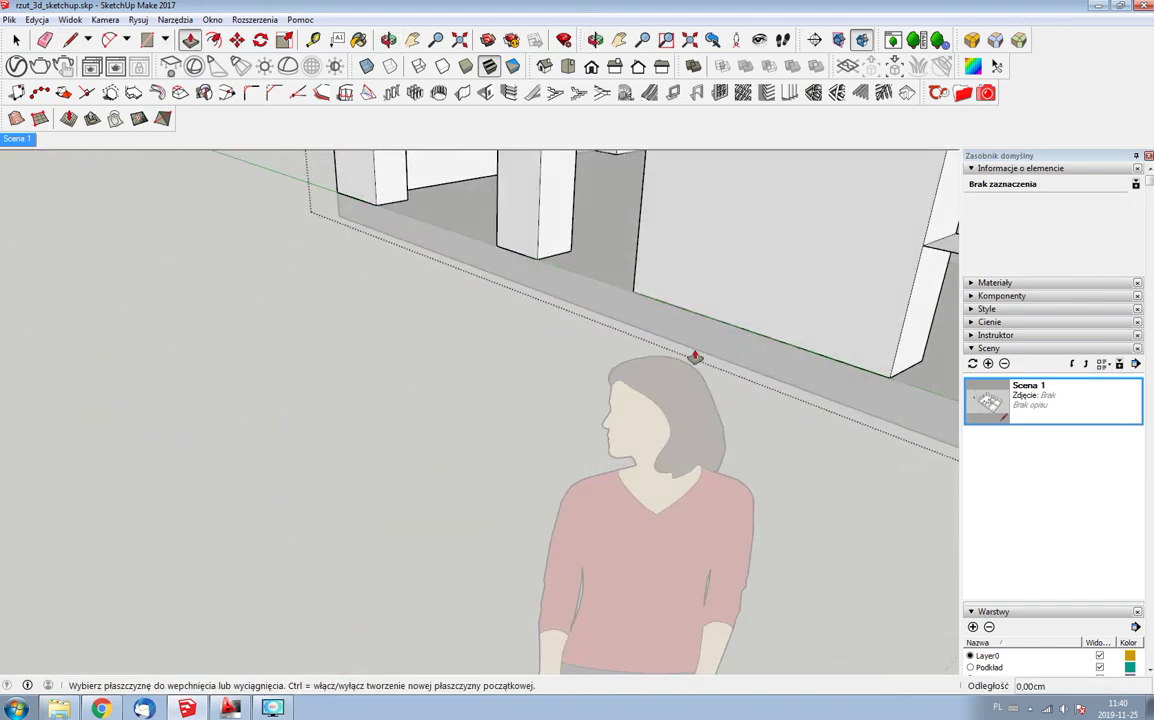
- Push/pull the strip face into a solid piece joining the low block to the wall
scroll(330, 399, "down", 3)
scroll(580, 334, "up", 3)
scroll(631, 291, "up", 3)
mouse_move(631, 291)
middle_mouse_down()
mouse_move(593, 338)
mouse_move(623, 237)
middle_mouse_up()
left_click(610, 201)
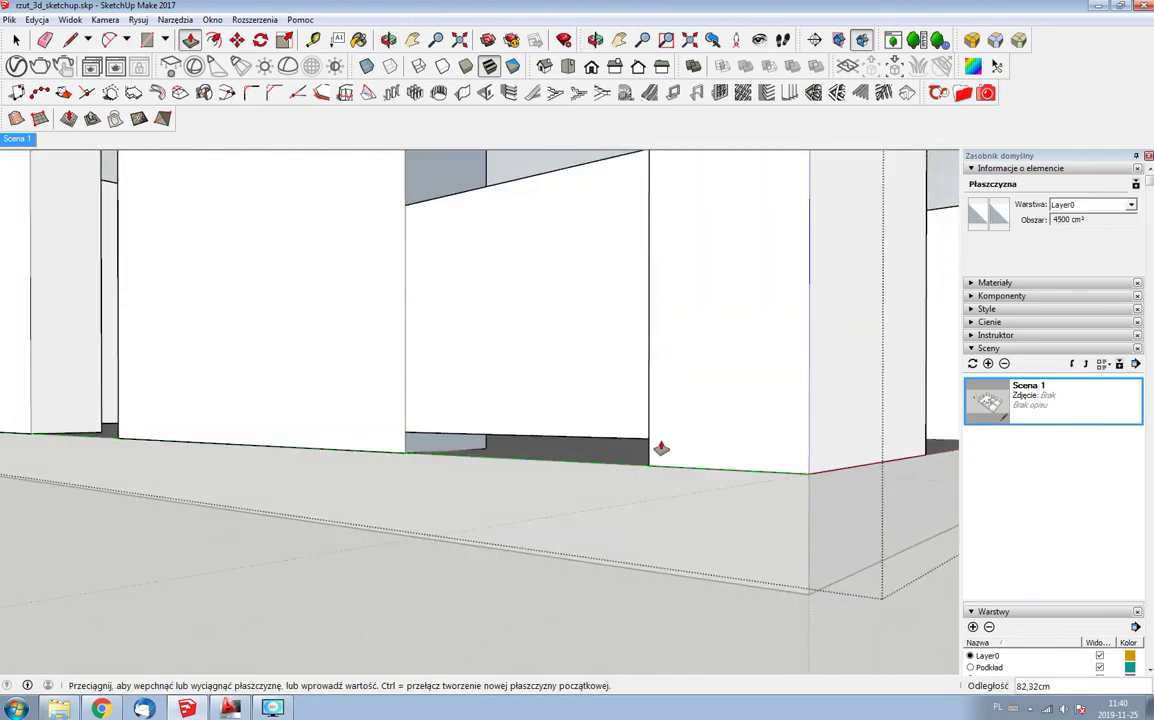
left_click(663, 470)
middle_click_drag(608, 448, 690, 376)
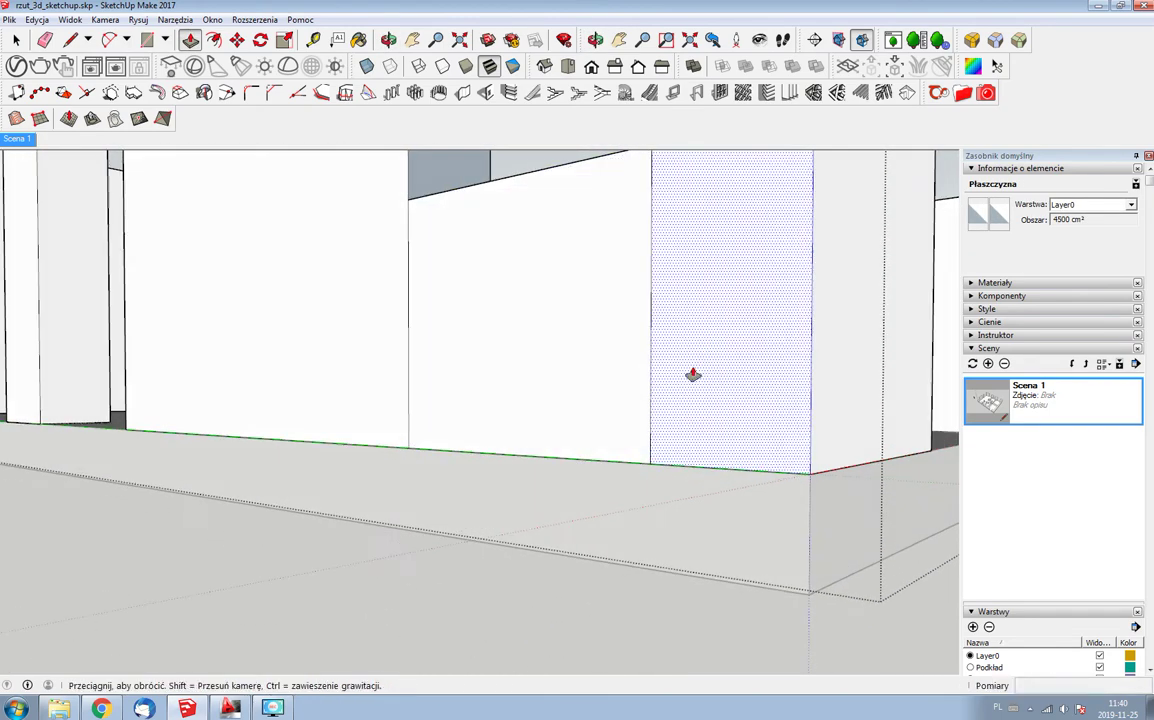
key("space")
middle_click_drag(659, 330, 623, 473)
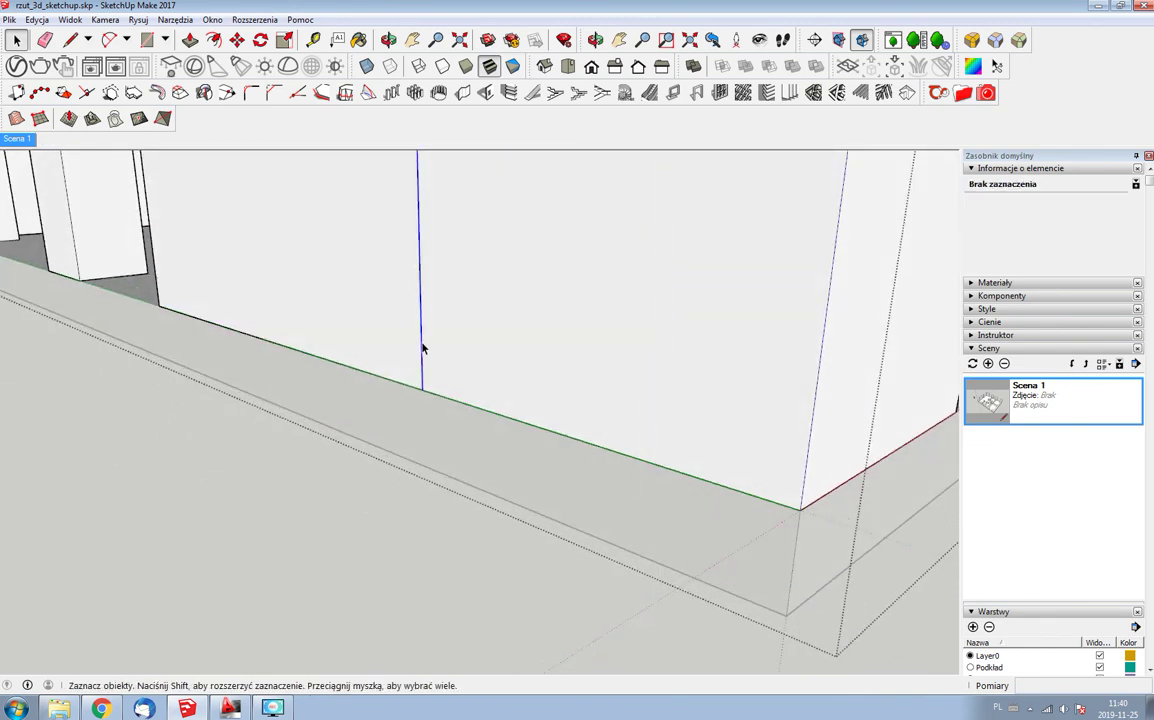
scroll(420, 380, "down", 5)
mouse_move(417, 407)
middle_mouse_down()
mouse_move(610, 312)
mouse_move(181, 371)
middle_mouse_up()
scroll(181, 371, "up", 2)
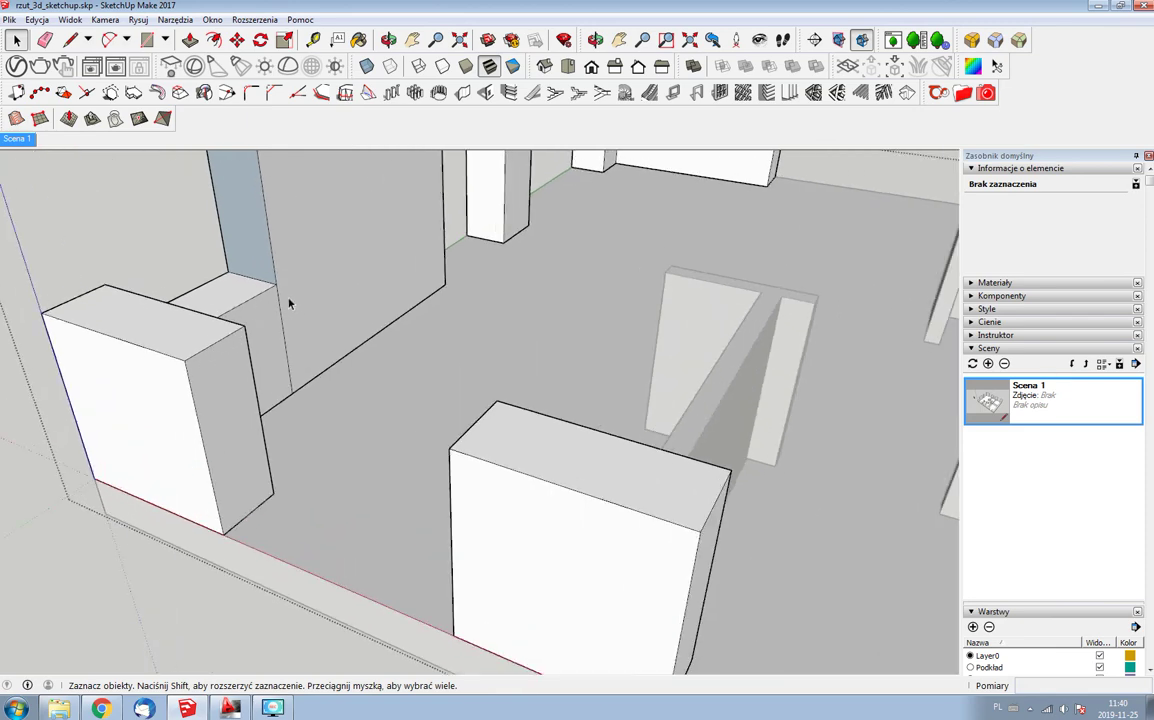
- Reverse the blue-grey face on the new piece so its white front shows
scroll(240, 320, "up", 1)
scroll(394, 374, "down", 2)
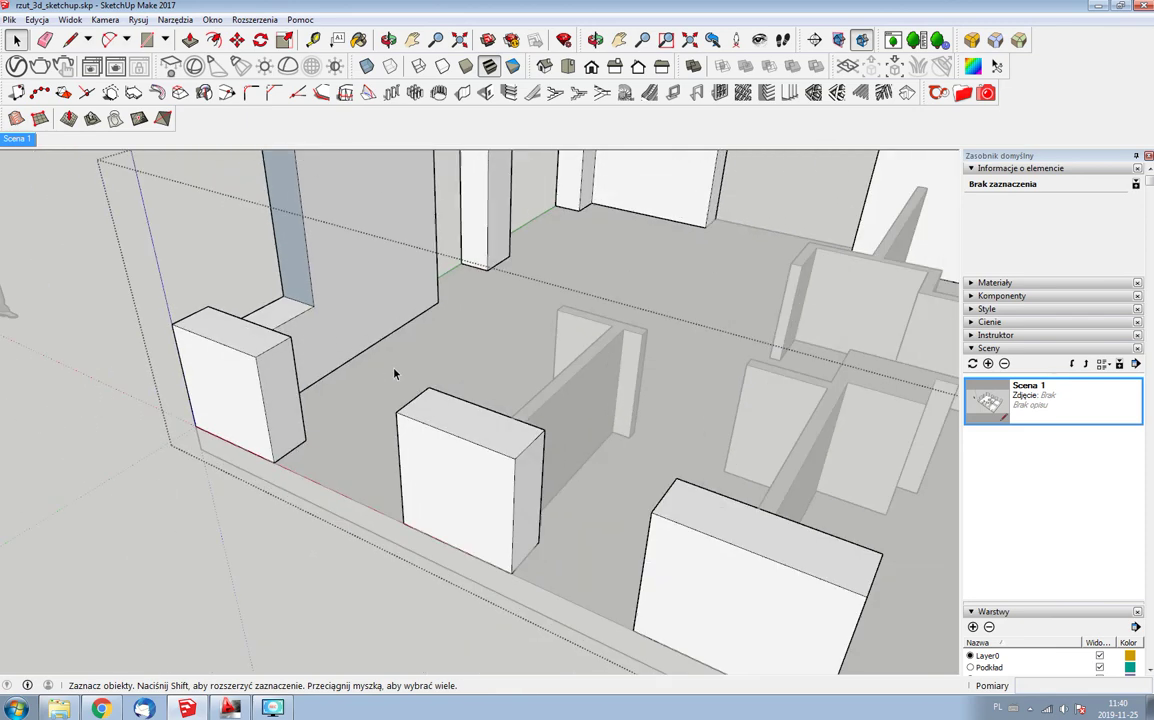
right_click(305, 208)
left_click(370, 407)
mouse_move(440, 318)
middle_mouse_down()
mouse_move(448, 311)
mouse_move(263, 228)
middle_mouse_up()
scroll(263, 228, "down", 1)
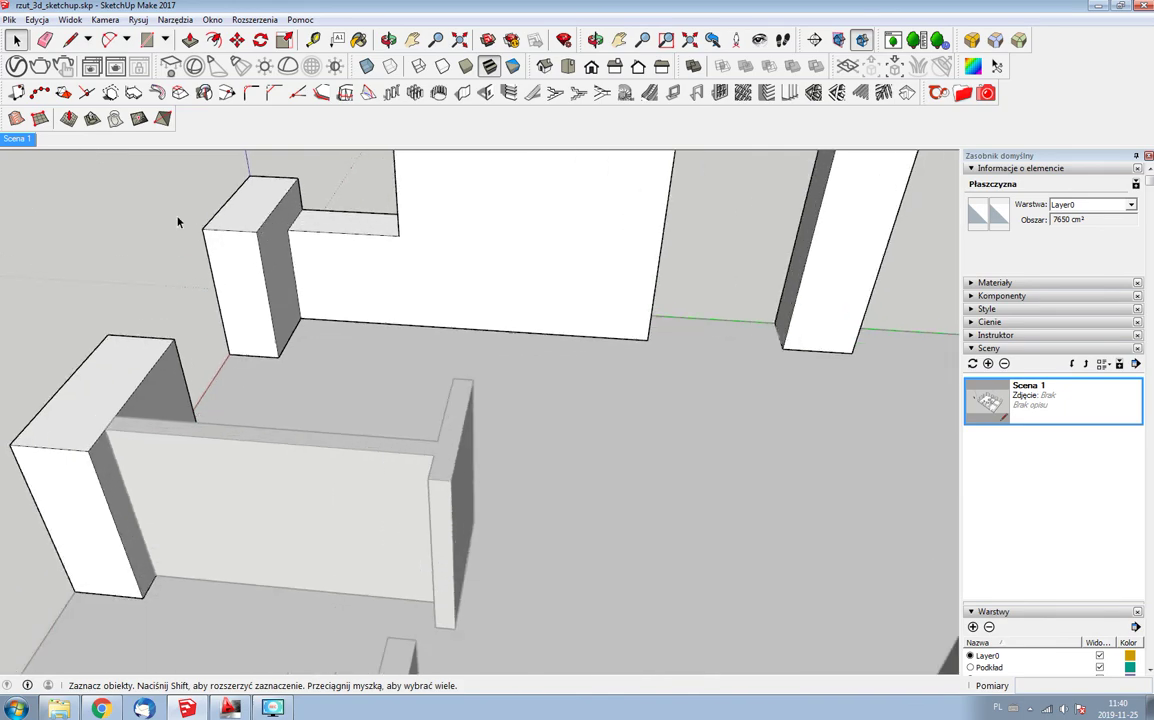
scroll(178, 222, "down", 2)
- Deselect and orbit to a high overview to check the walls
left_click(178, 222)
mouse_move(178, 222)
middle_mouse_down()
mouse_move(358, 362)
mouse_move(523, 291)
middle_mouse_up()
scroll(386, 328, "up", 3)
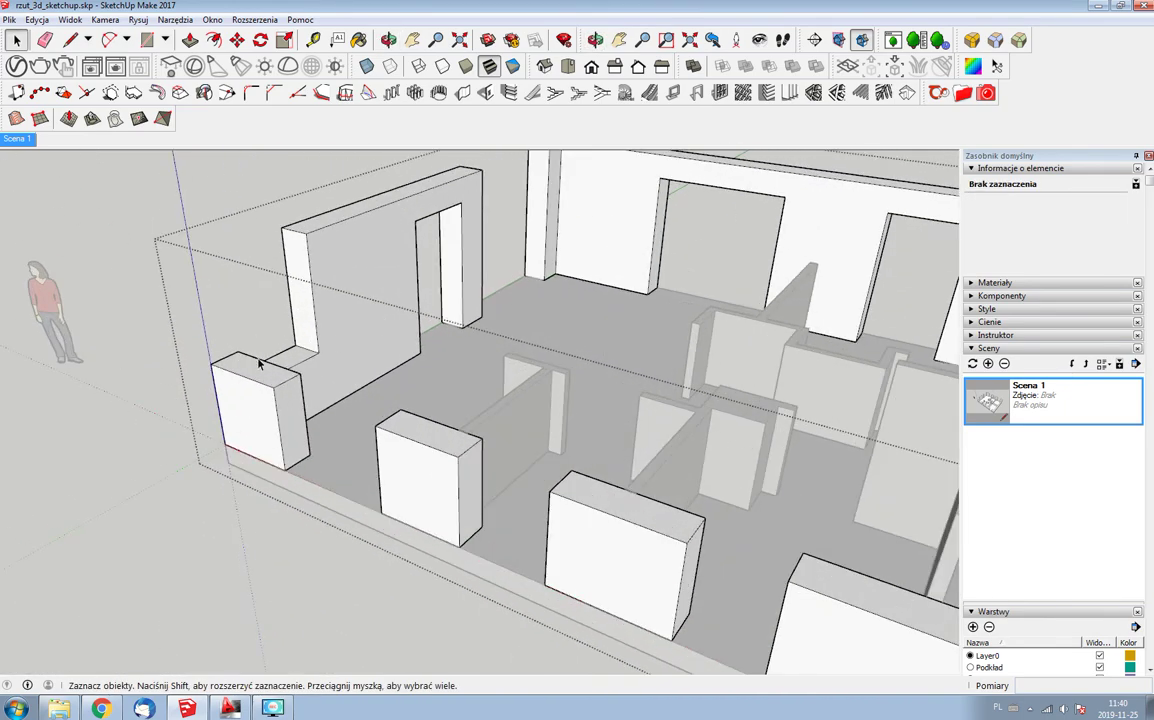
scroll(258, 364, "up", 2)
scroll(474, 324, "down", 3)
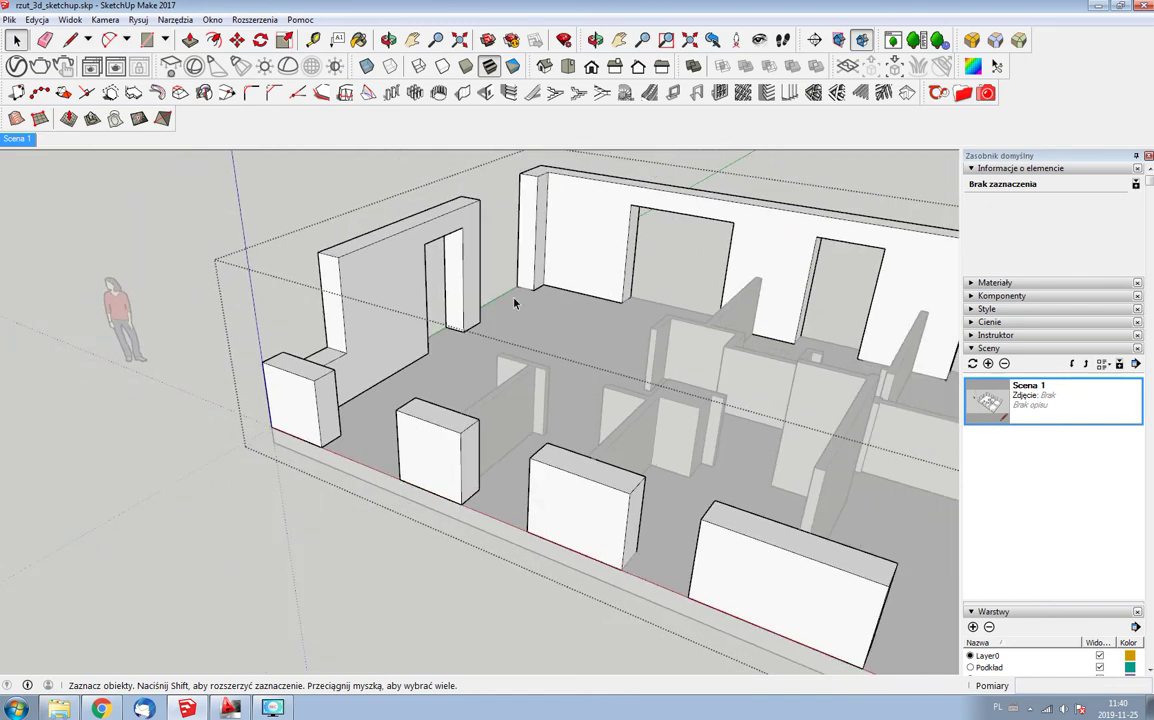
scroll(479, 230, "up", 3)
scroll(487, 312, "down", 2)
scroll(487, 312, "up", 3)
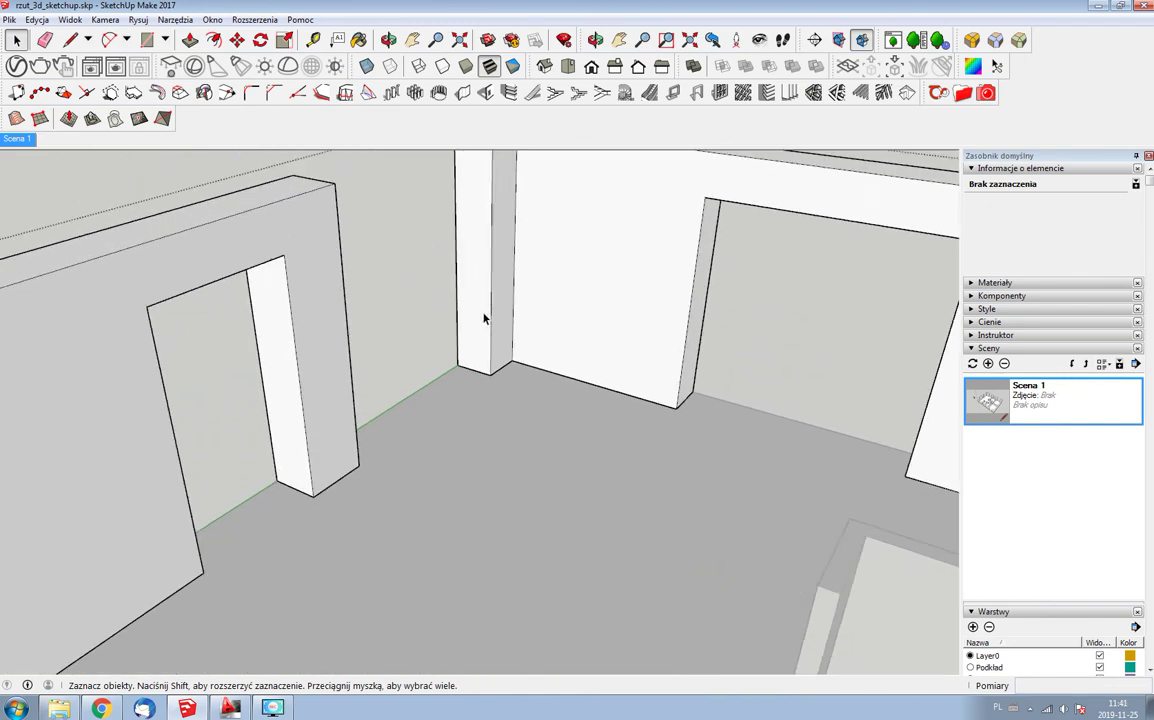
- Attempt a Ctrl-copy of the pillar's bottom edge, then cancel it
left_click(472, 375)
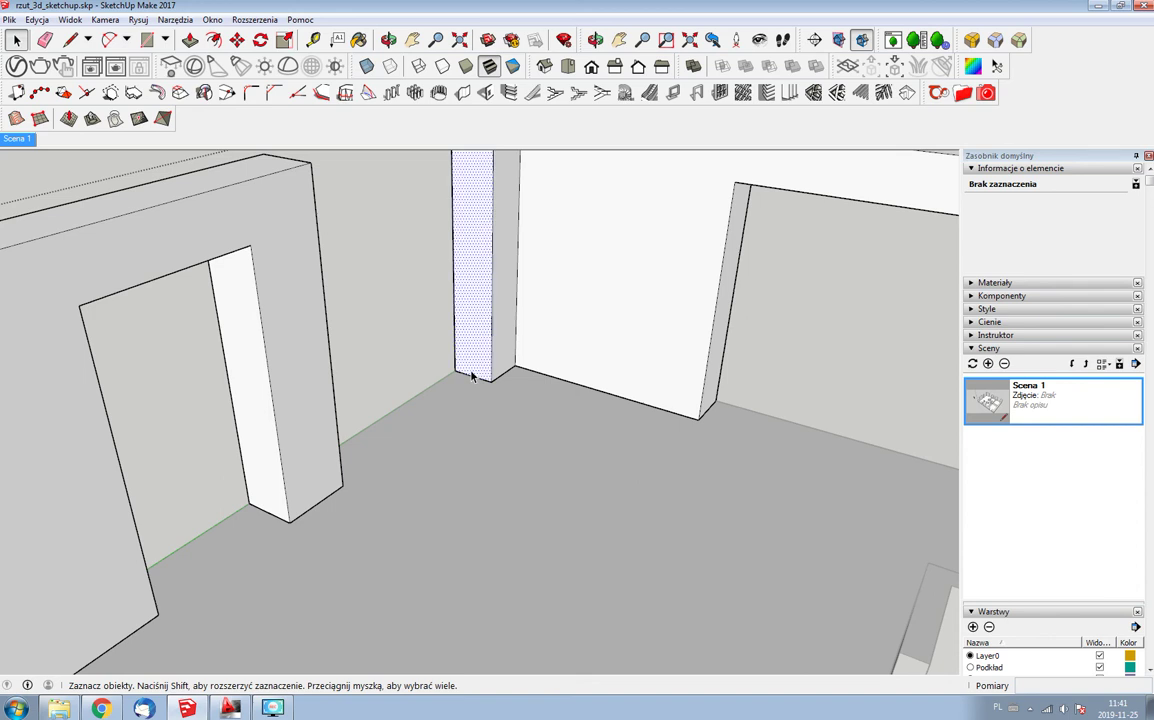
left_click(476, 384)
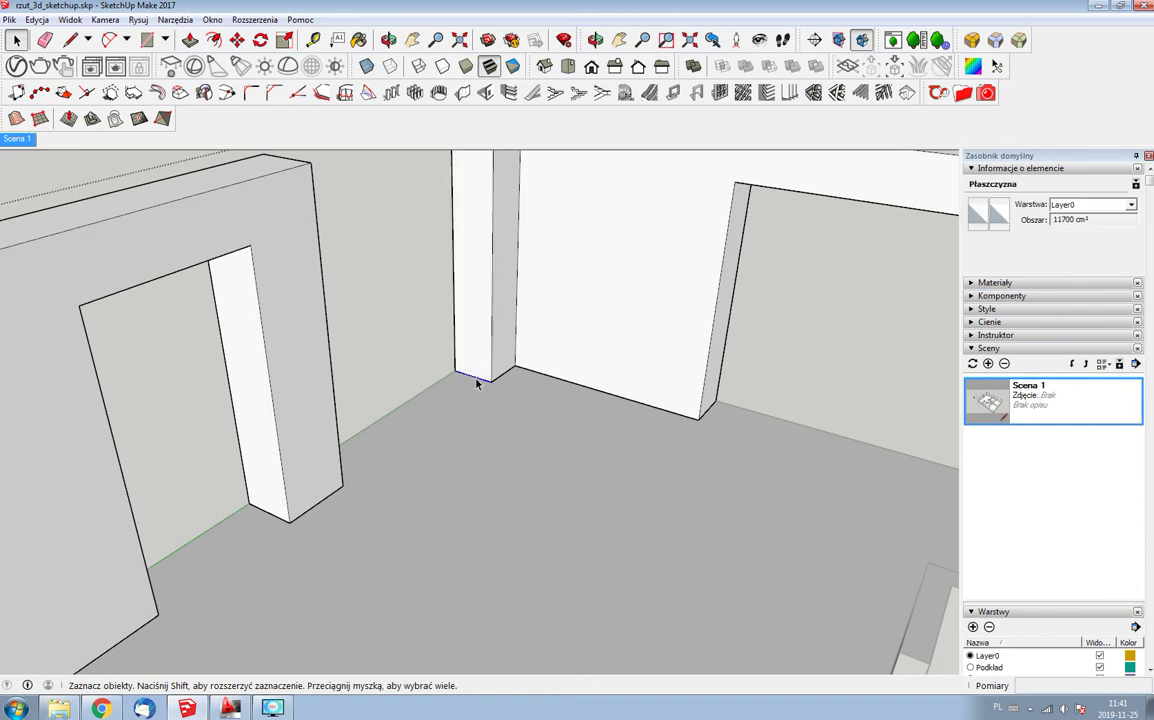
key("m")
key("ctrl")
left_click(476, 380)
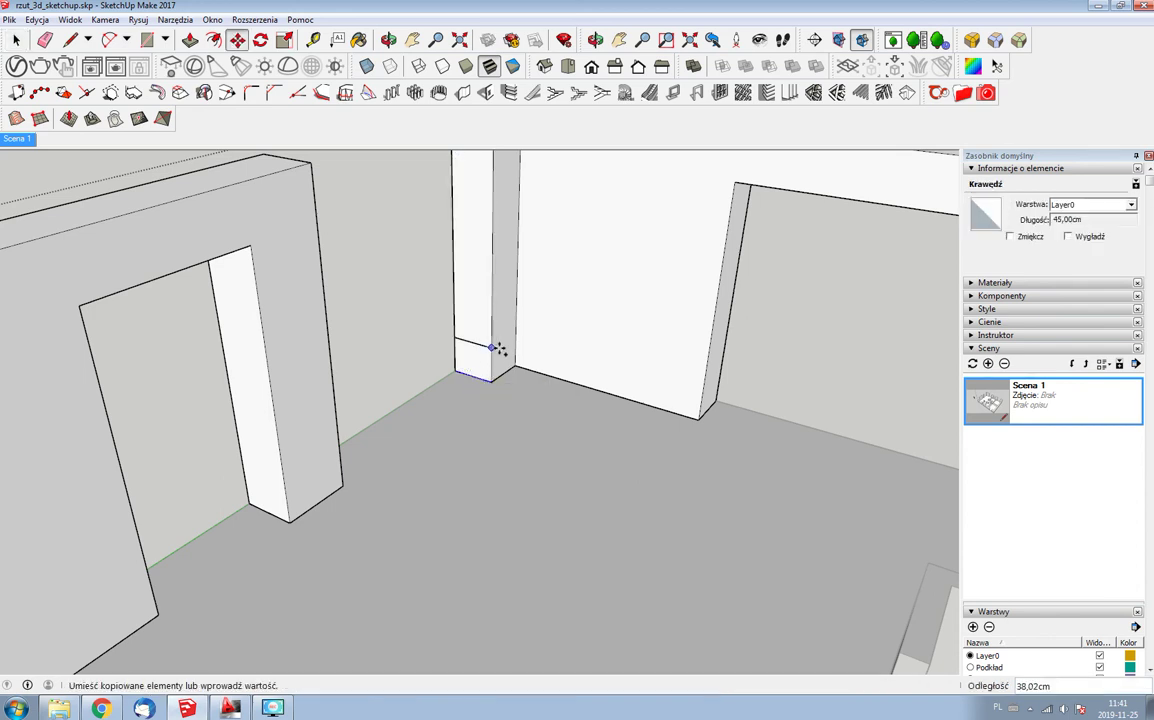
key("Escape")
scroll(497, 348, "down", 3)
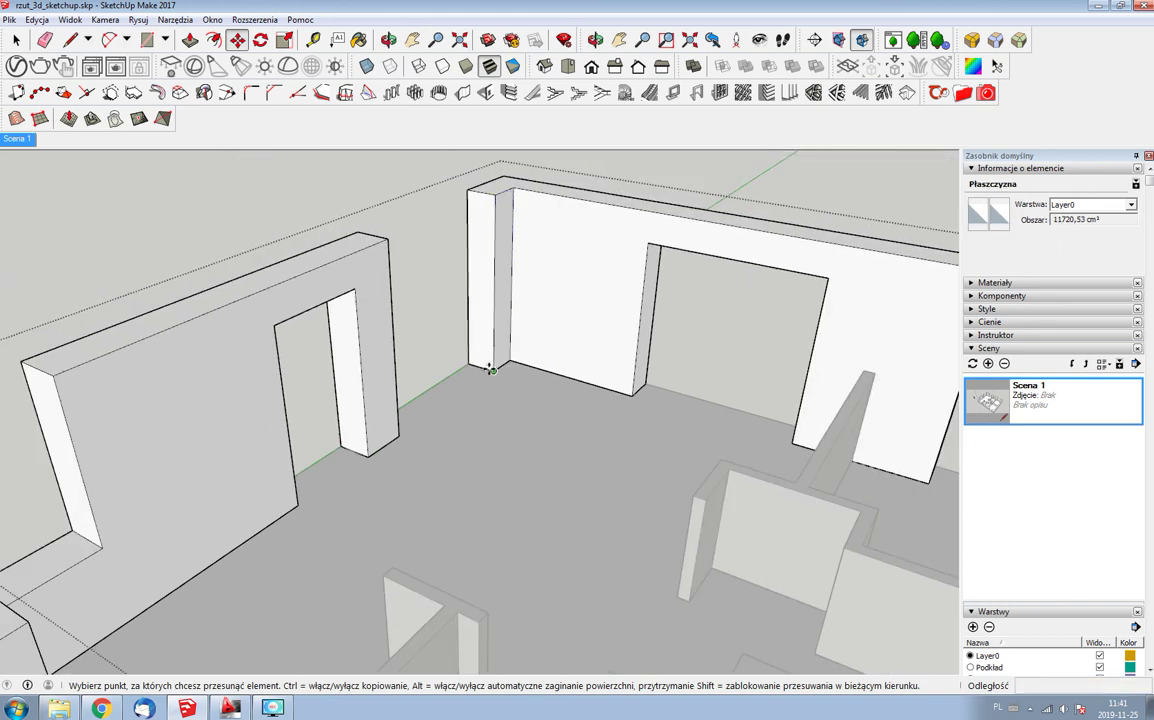
- Retry copying the 45 cm bottom edge of the narrow wall face, then cancel
left_click(491, 369)
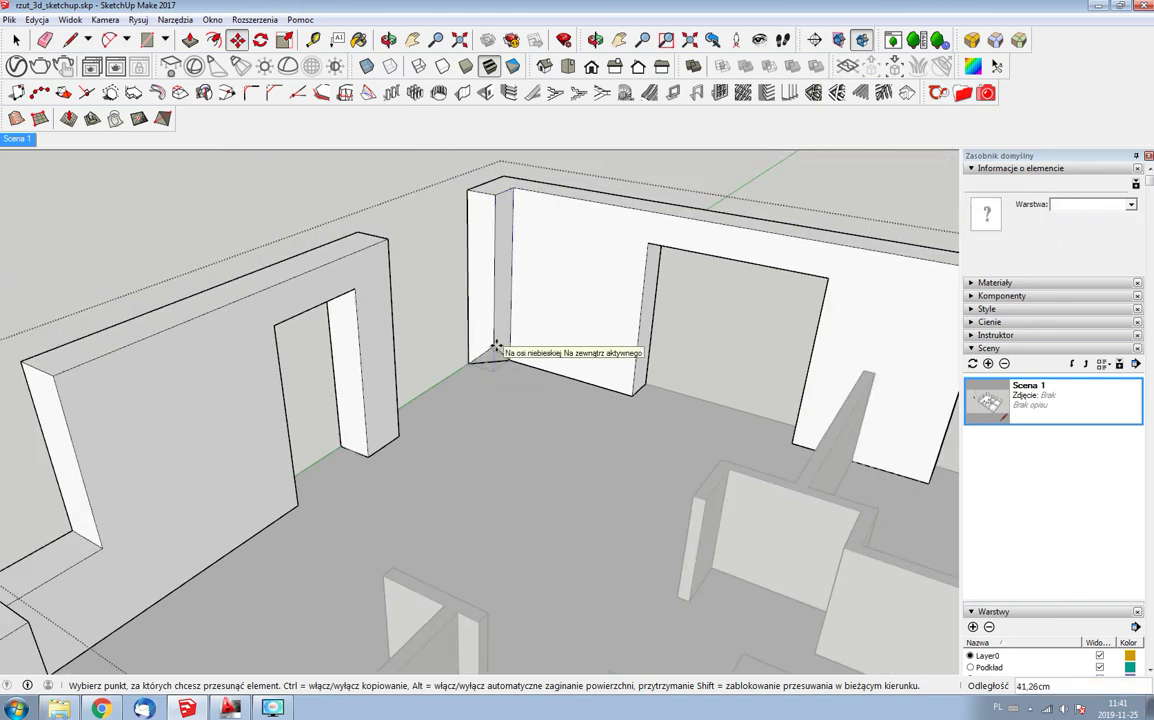
key("space")
left_click(480, 366)
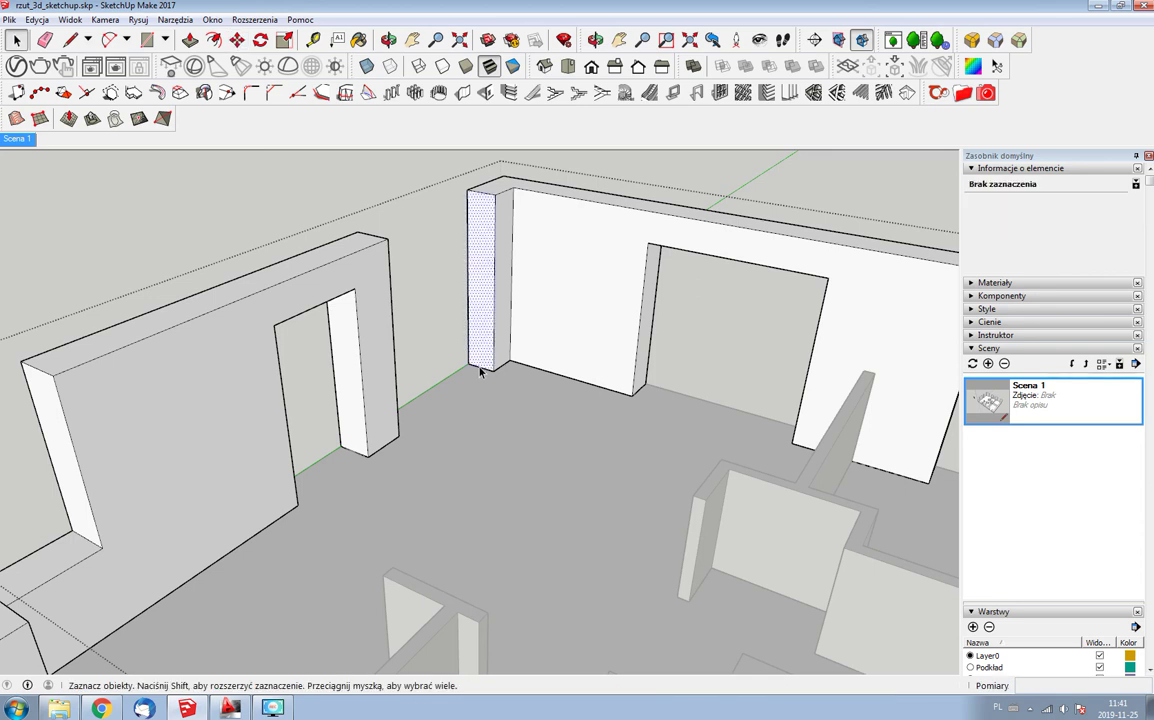
left_click(480, 368)
key("m")
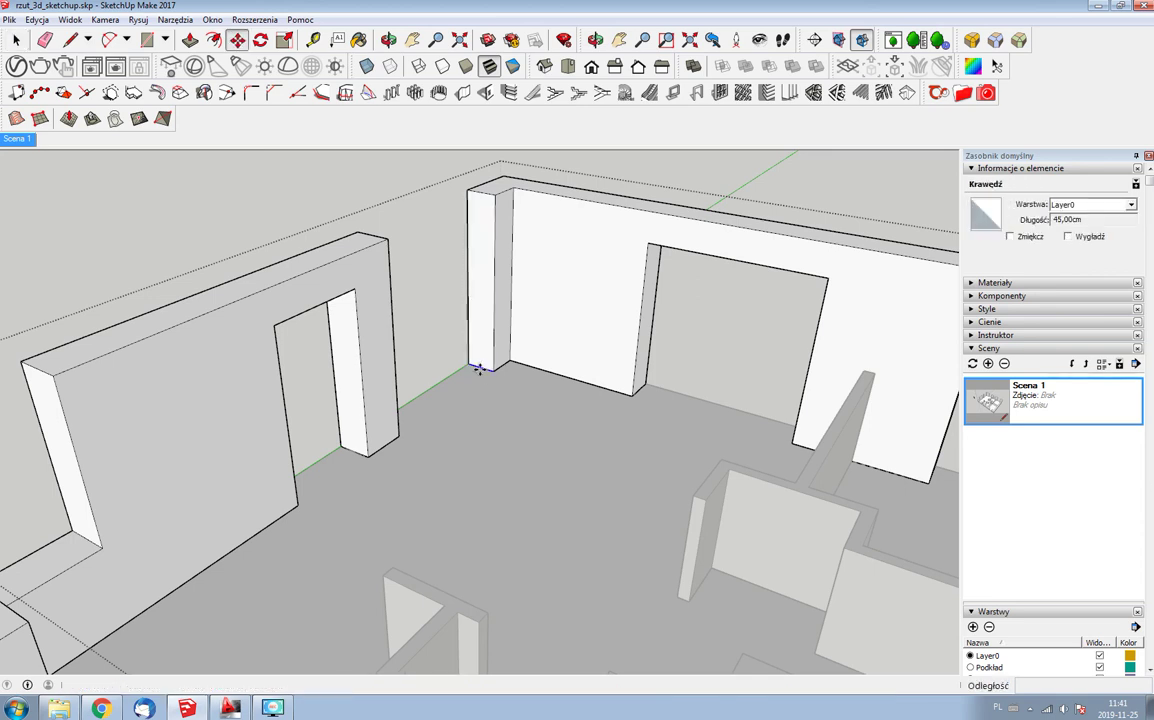
key("ctrl")
left_click(491, 369)
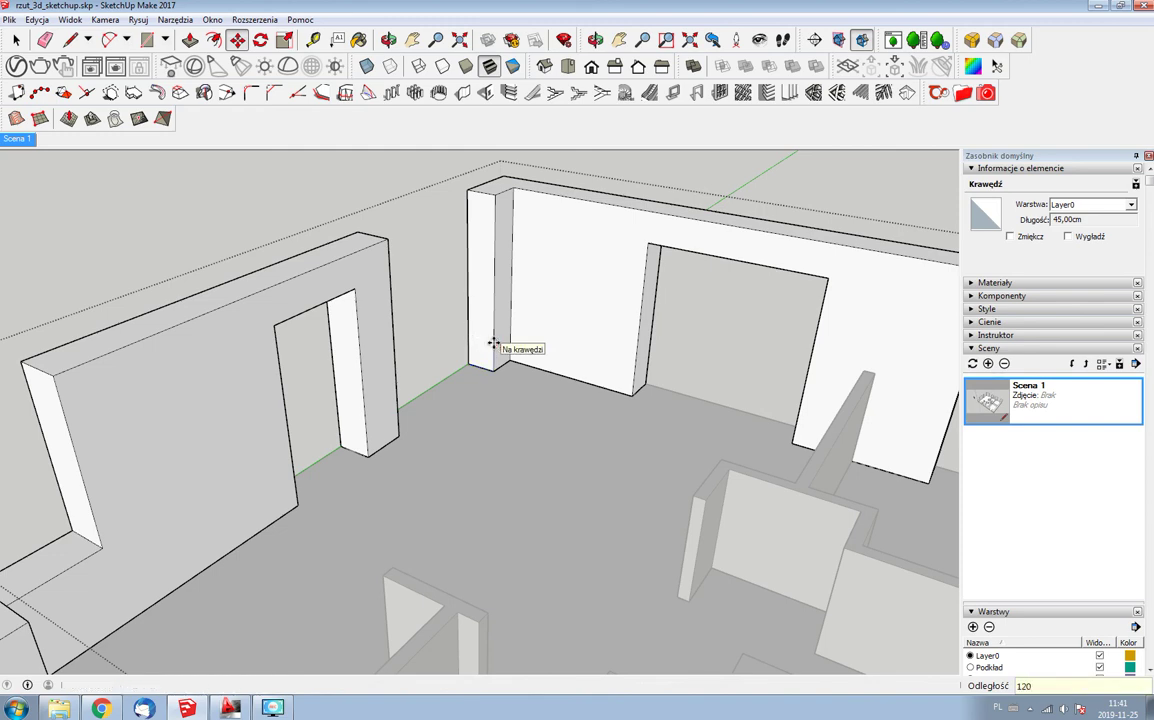
key("Escape")
key("space")
- Clear the selection and orbit to an overview of the whole floor plan
left_click(467, 262)
left_click(461, 280)
scroll(484, 335, "down", 5)
middle_click_drag(489, 335, 479, 426)
scroll(482, 410, "down", 4)
scroll(484, 404, "down", 1)
scroll(478, 360, "up", 6)
scroll(476, 470, "up", 2)
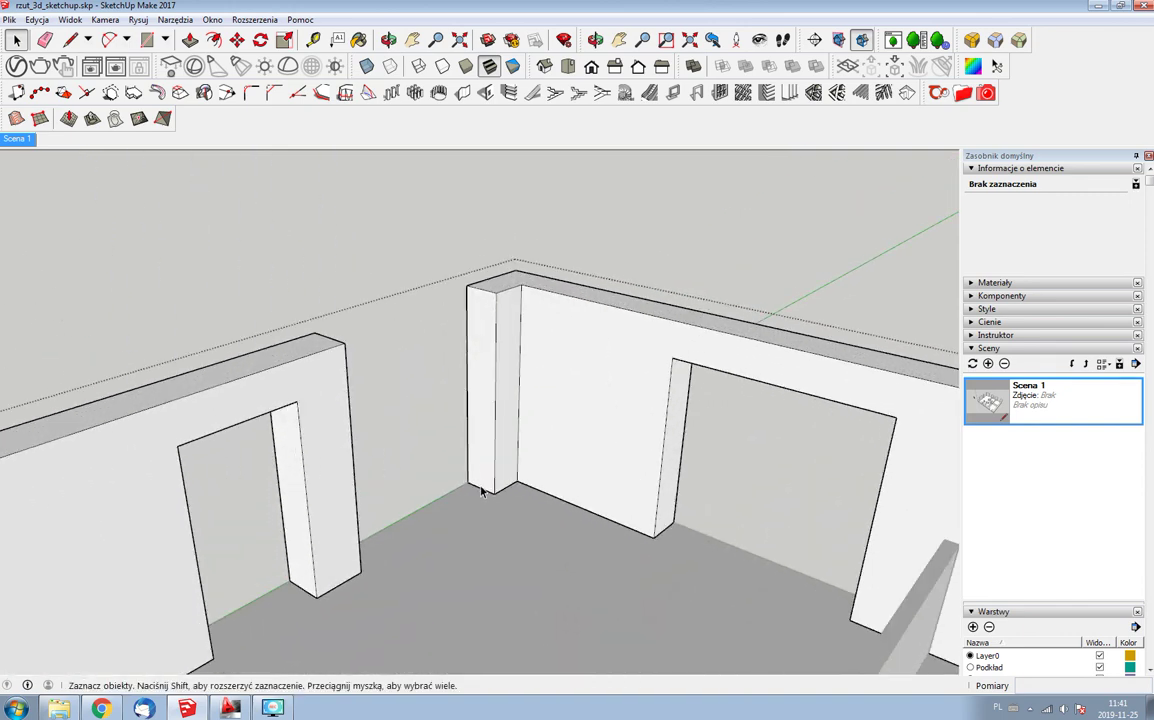
- Copy the pillar's short bottom edge 120 cm up the pillar
left_click(481, 490)
key("m")
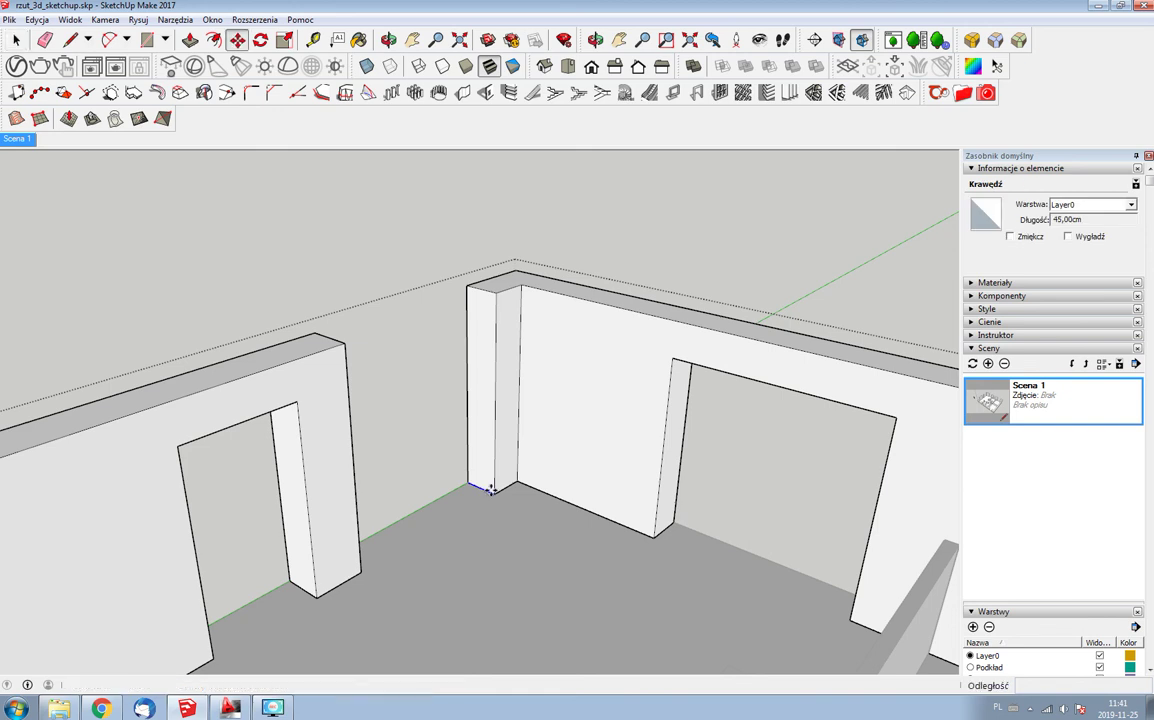
left_click(494, 486, "ctrl")
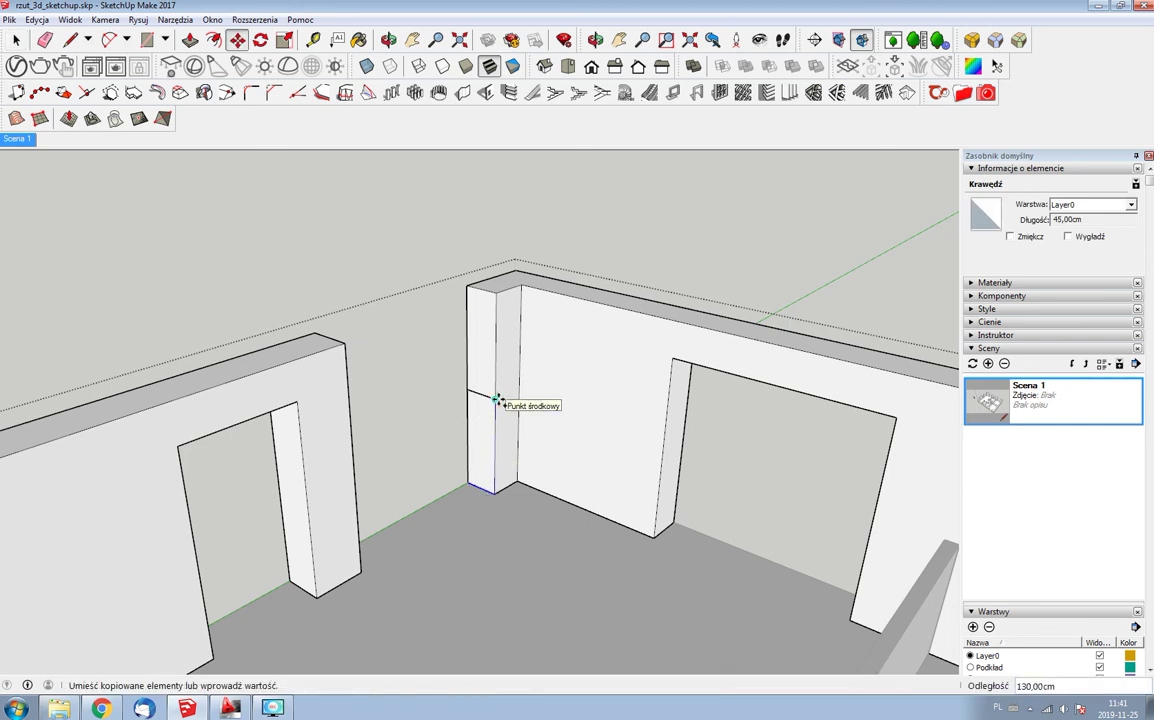
type("120")
key("Return")
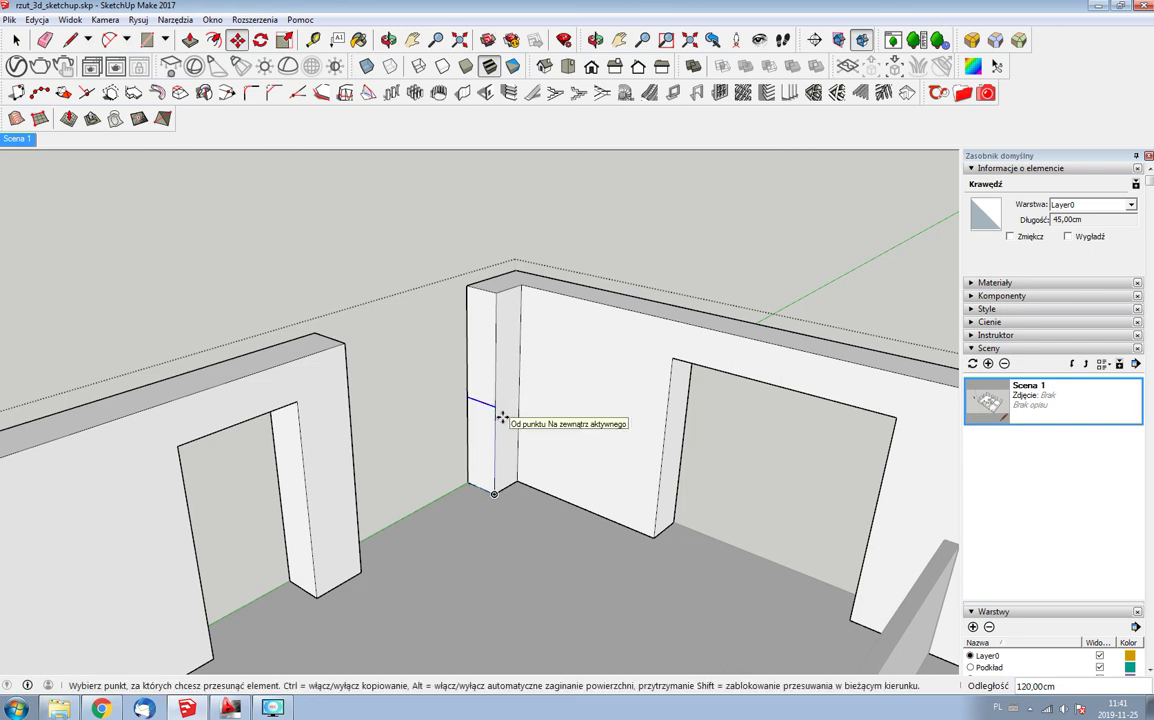
- Try extruding the upper pillar face into a block, then undo it
key("p")
left_click(493, 399)
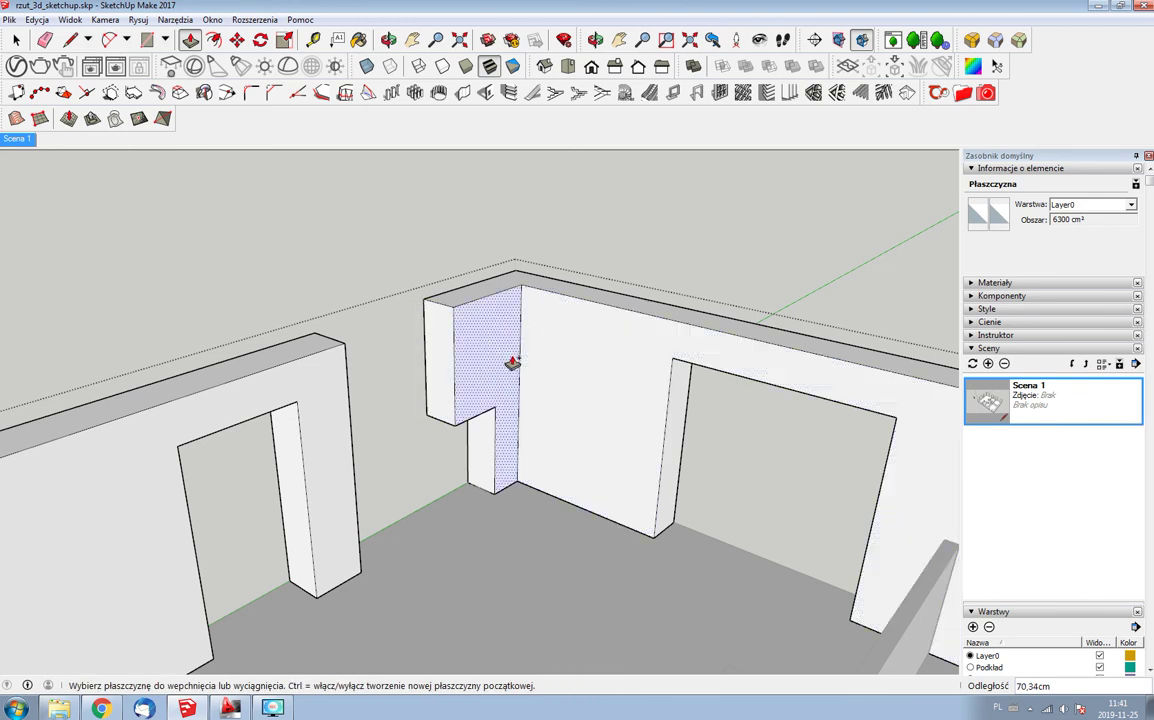
left_click(459, 412)
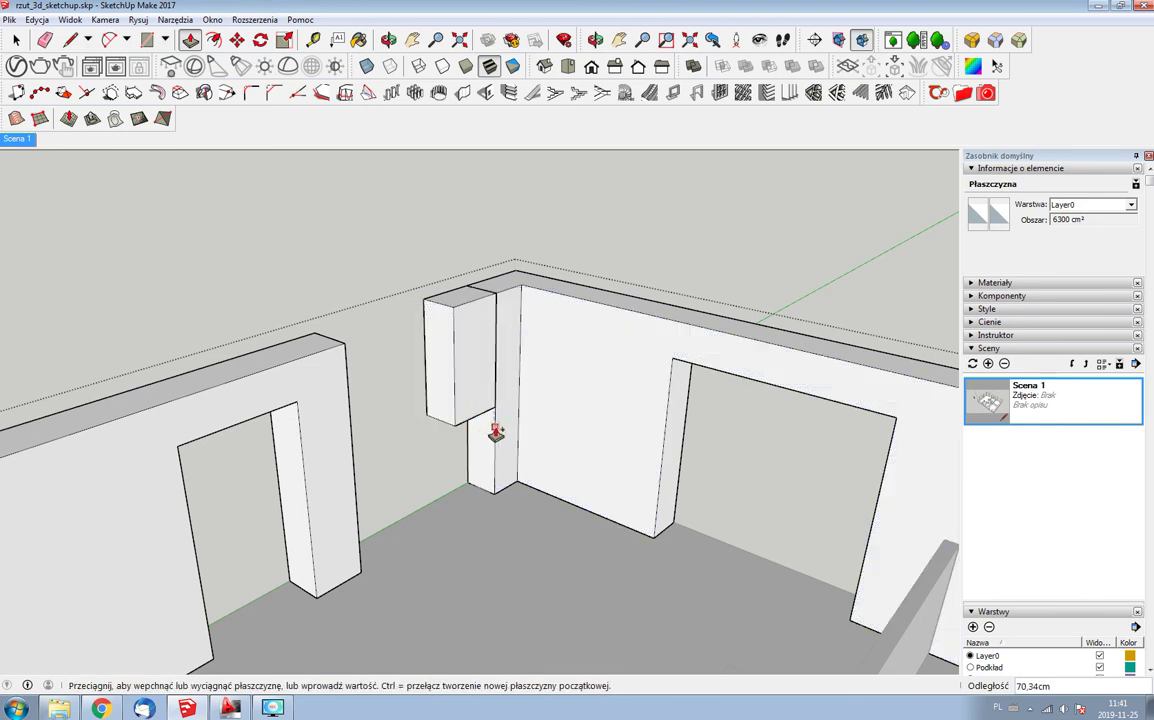
left_click(497, 431)
key("space")
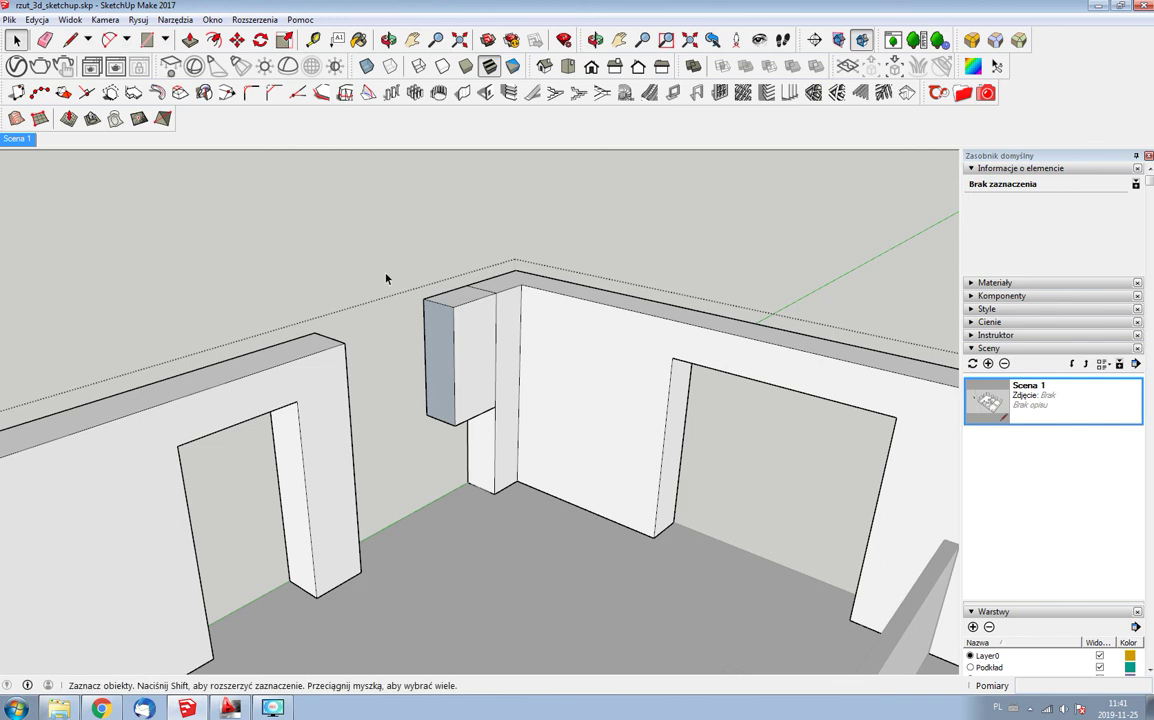
key("ctrl+z")
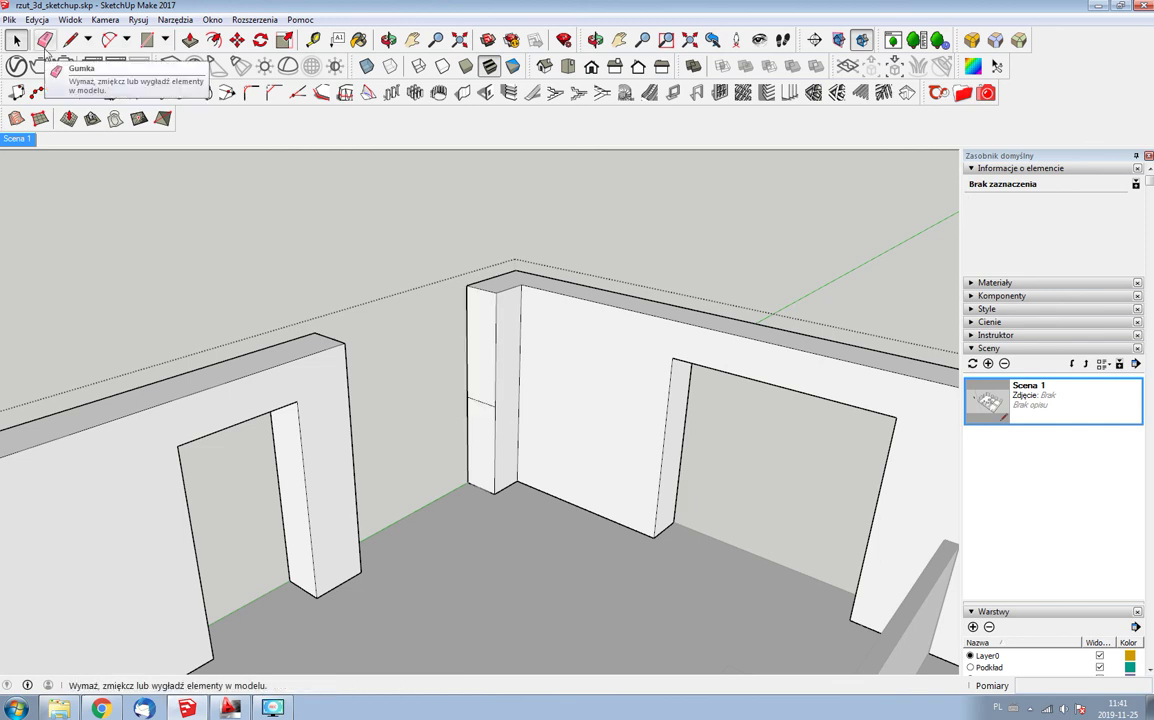
- Check the enlarged ground floor plan in Chrome, then return to SketchUp
left_click(101, 711)
scroll(438, 399, "up", 1)
scroll(438, 399, "up", 5)
scroll(528, 340, "up", 4)
scroll(530, 341, "up", 5)
left_click(410, 302)
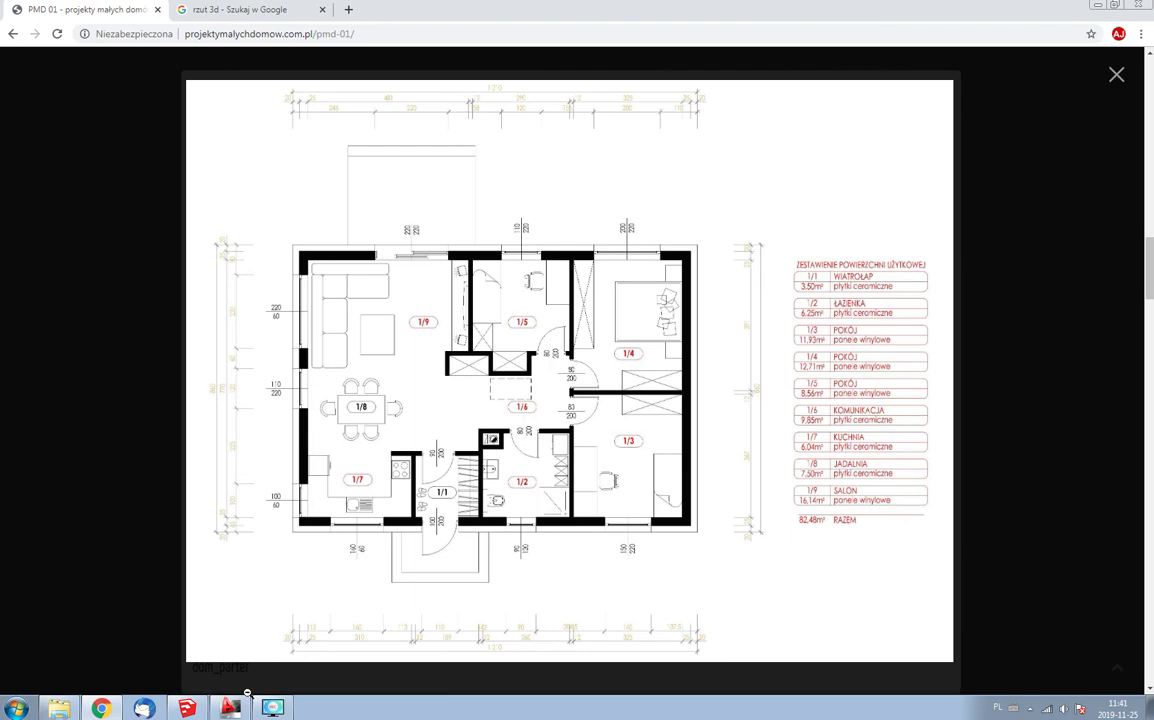
left_click(187, 709)
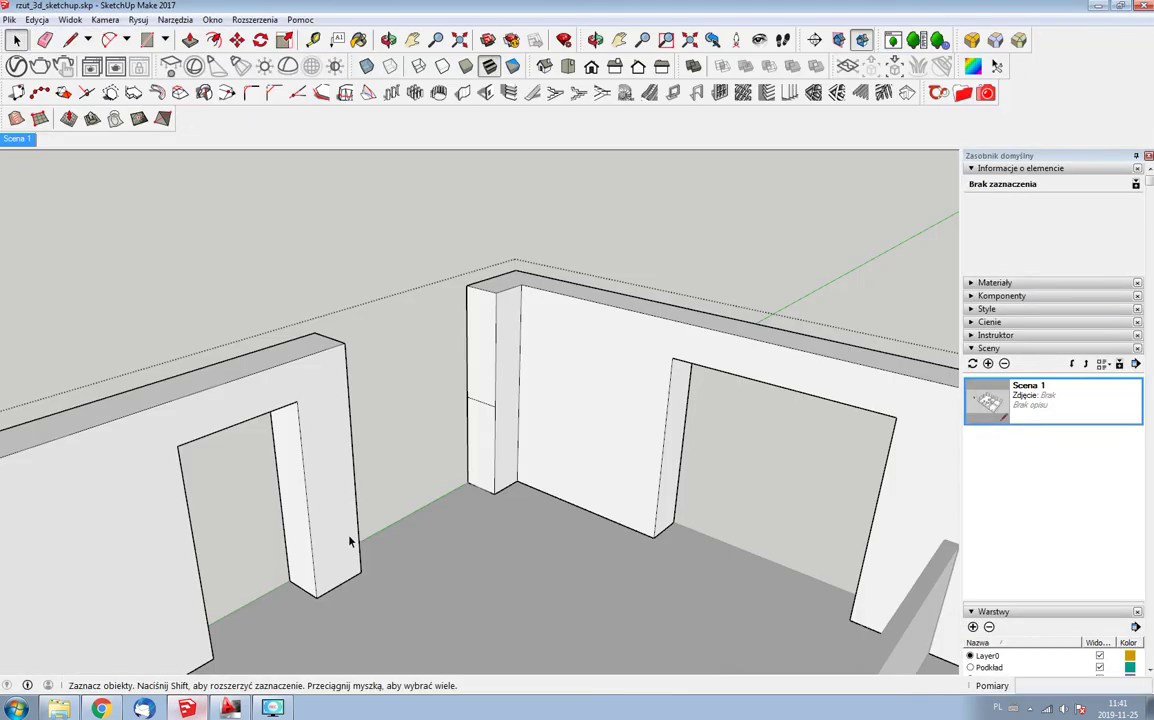
- Copy the edge 60 cm higher and extrude lower and upper faces 220 cm across the gap
key("m")
left_click(491, 407, "ctrl")
type("60")
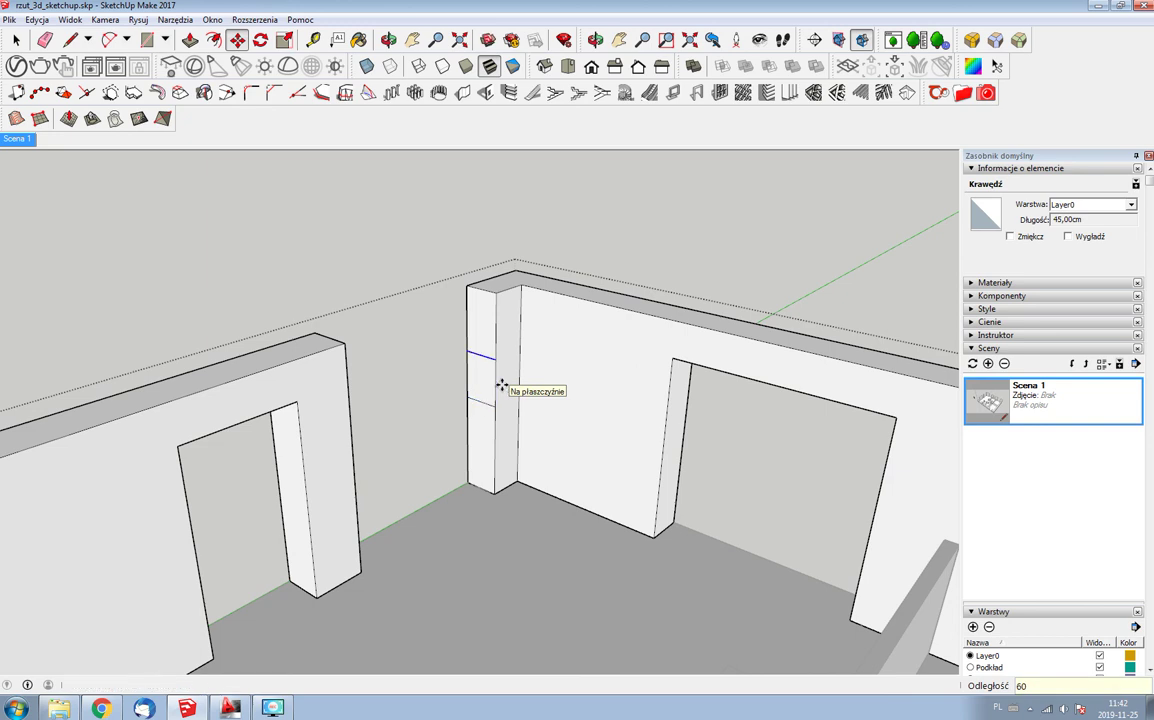
key("Return")
key("space")
key("p")
left_click_drag(490, 423, 363, 577)
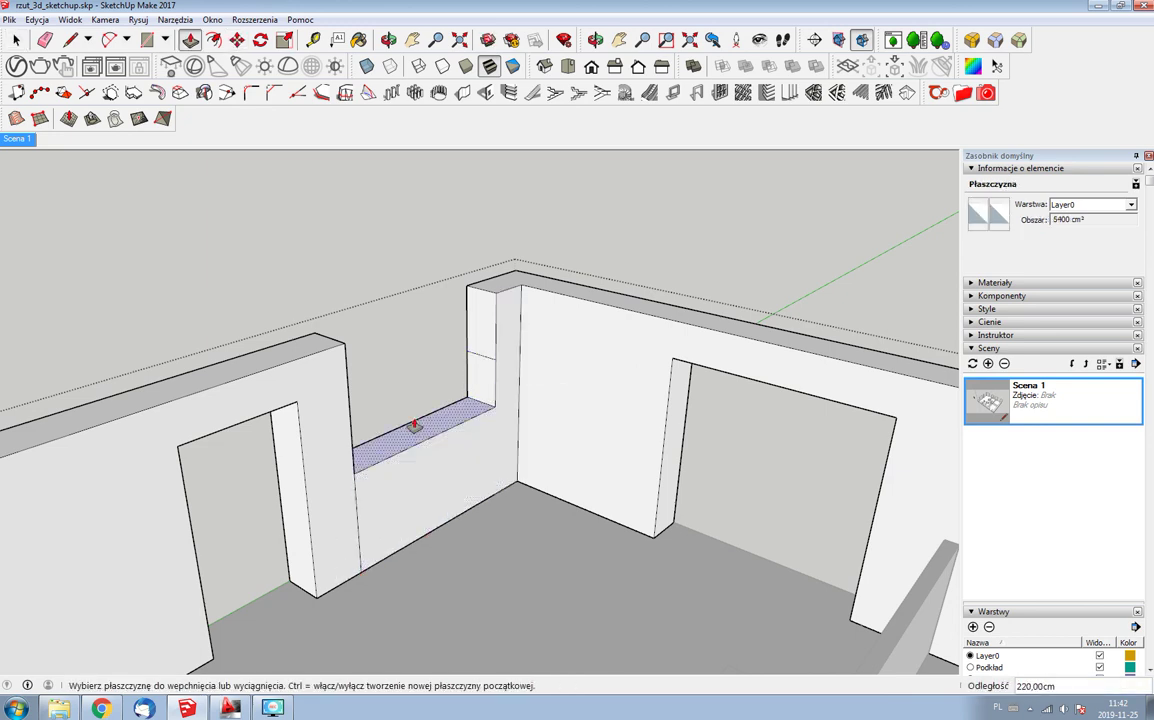
double_click(481, 300)
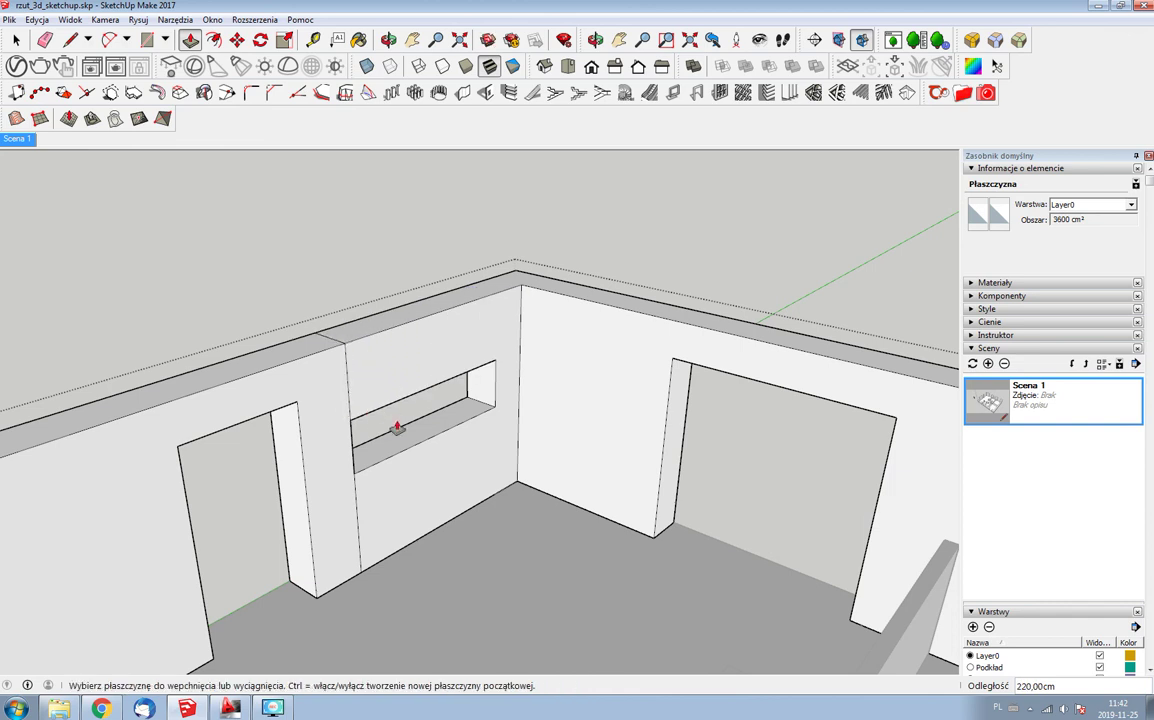
key("space")
- Erase the vertical seam edge below the window opening
left_click(344, 375)
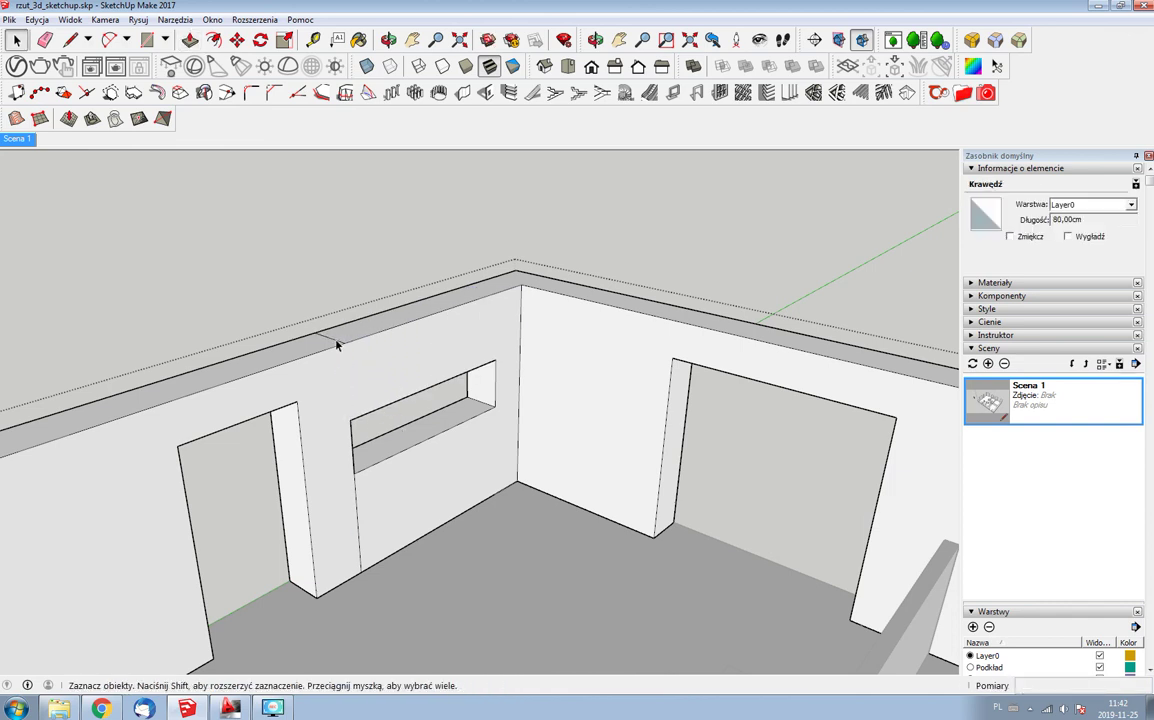
key("Escape")
key("Delete")
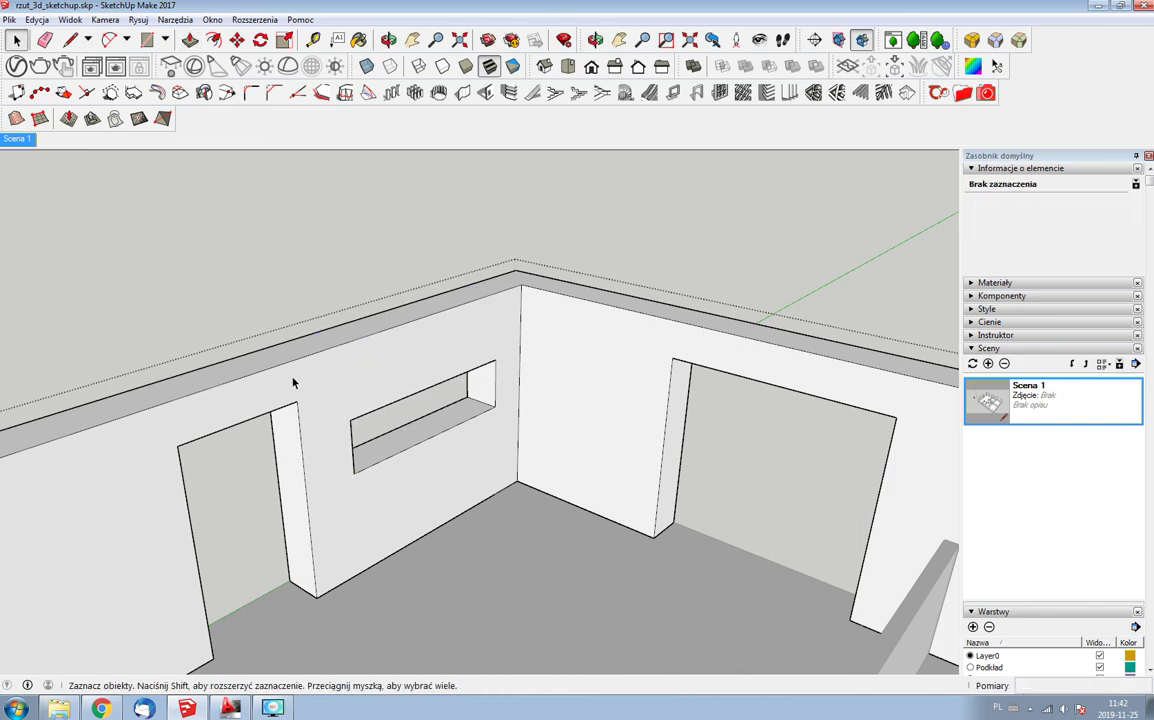
mouse_move(364, 468)
middle_mouse_down()
mouse_move(440, 417)
mouse_move(740, 465)
middle_mouse_up()
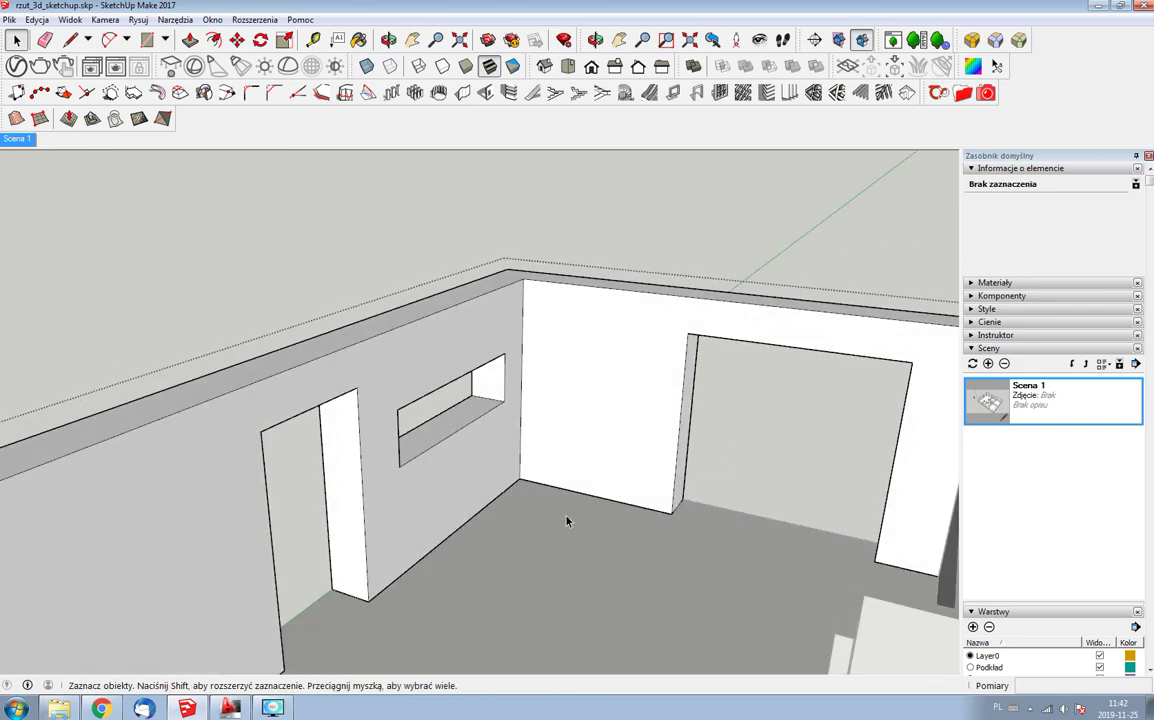
- Orbit and zoom around the house to inspect the walls, doorways and window
mouse_move(275, 365)
middle_mouse_down()
mouse_move(386, 385)
mouse_move(430, 430)
mouse_move(538, 483)
middle_mouse_up()
scroll(281, 255, "down", 2)
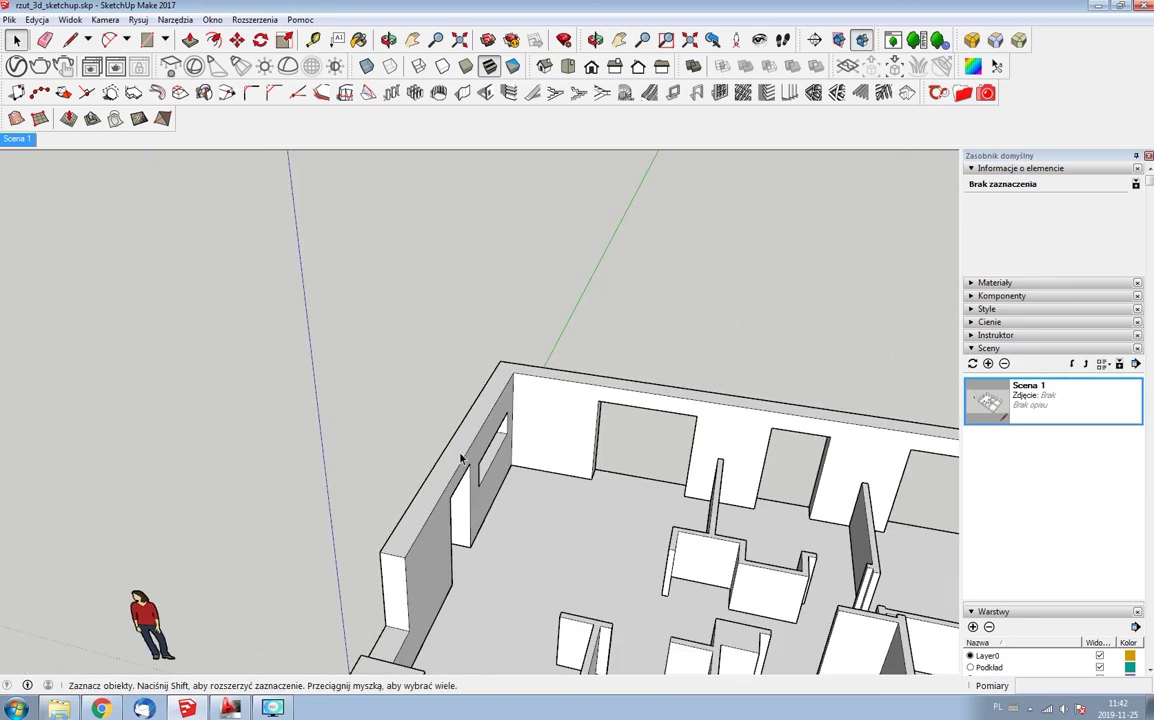
mouse_move(460, 458)
middle_mouse_down()
mouse_move(780, 335)
mouse_move(466, 482)
mouse_move(593, 484)
middle_mouse_up()
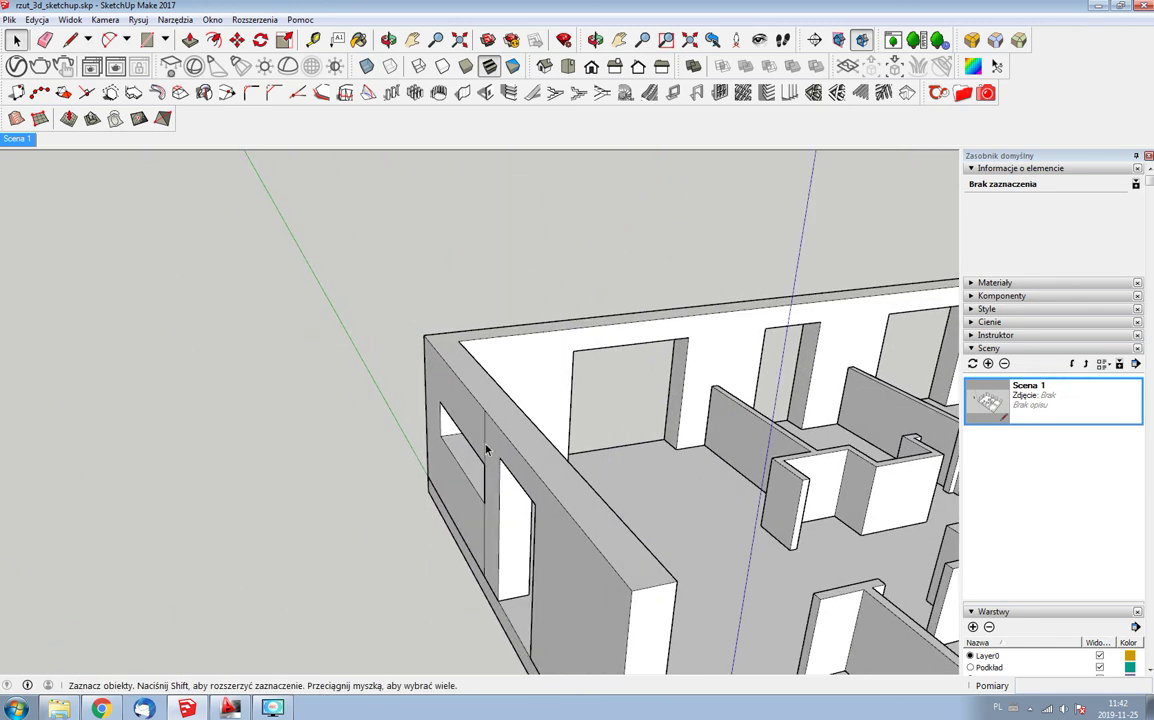
middle_click_drag(487, 449, 615, 450)
left_click(595, 442)
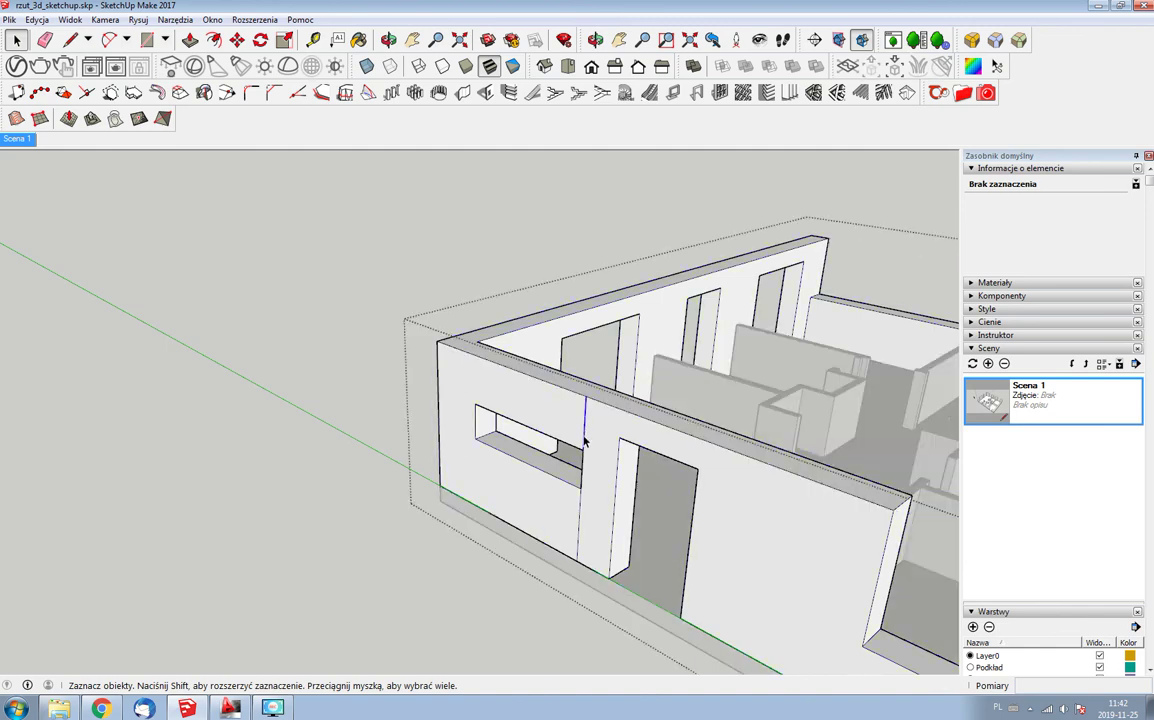
left_click(422, 505)
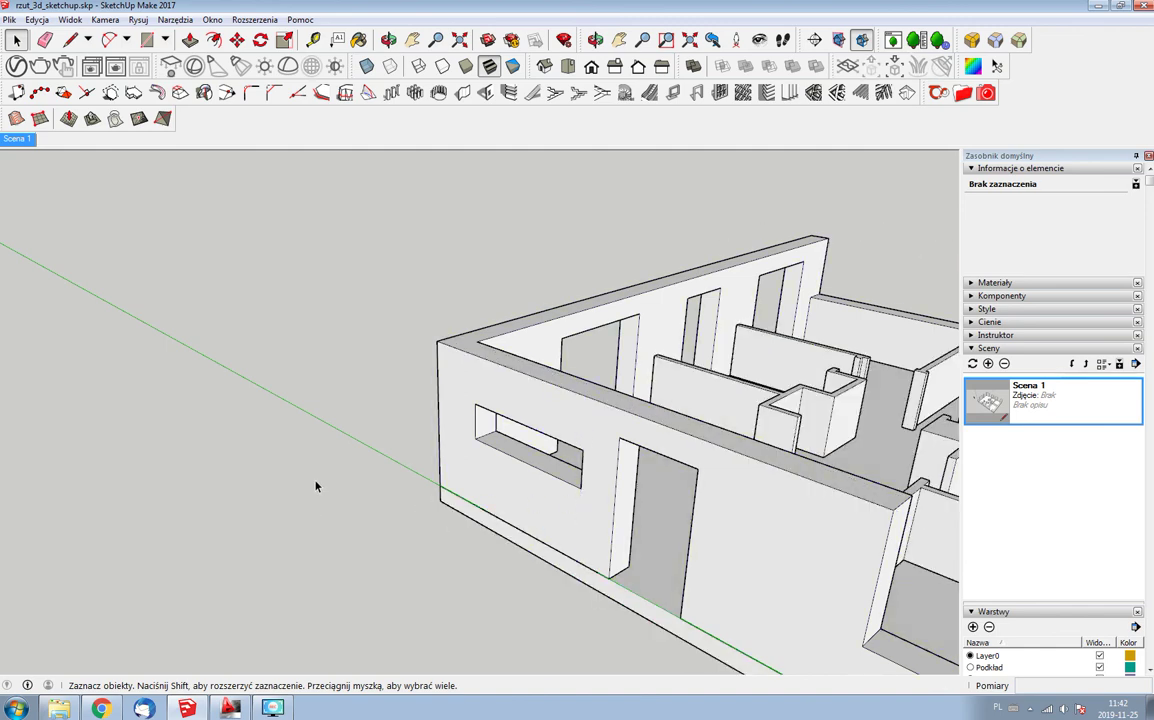
scroll(314, 496, "down", 3)
middle_click_drag(314, 496, 376, 509)
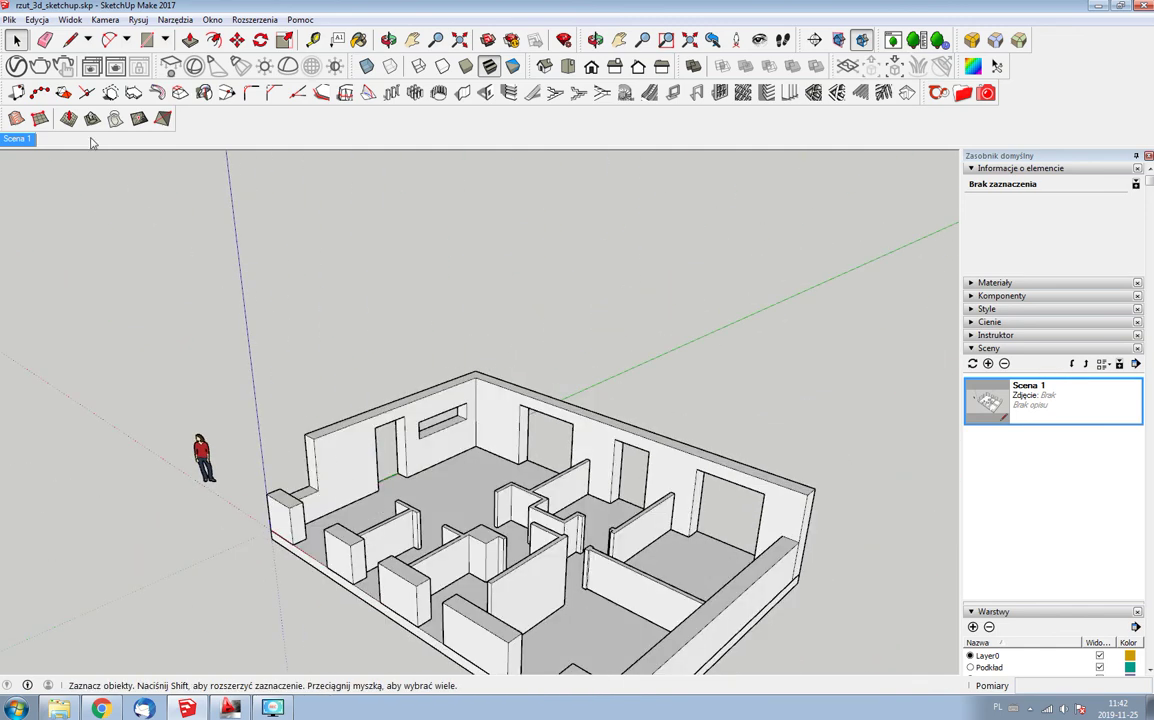
- Return to the saved Scena 1 view
left_click(17, 139)
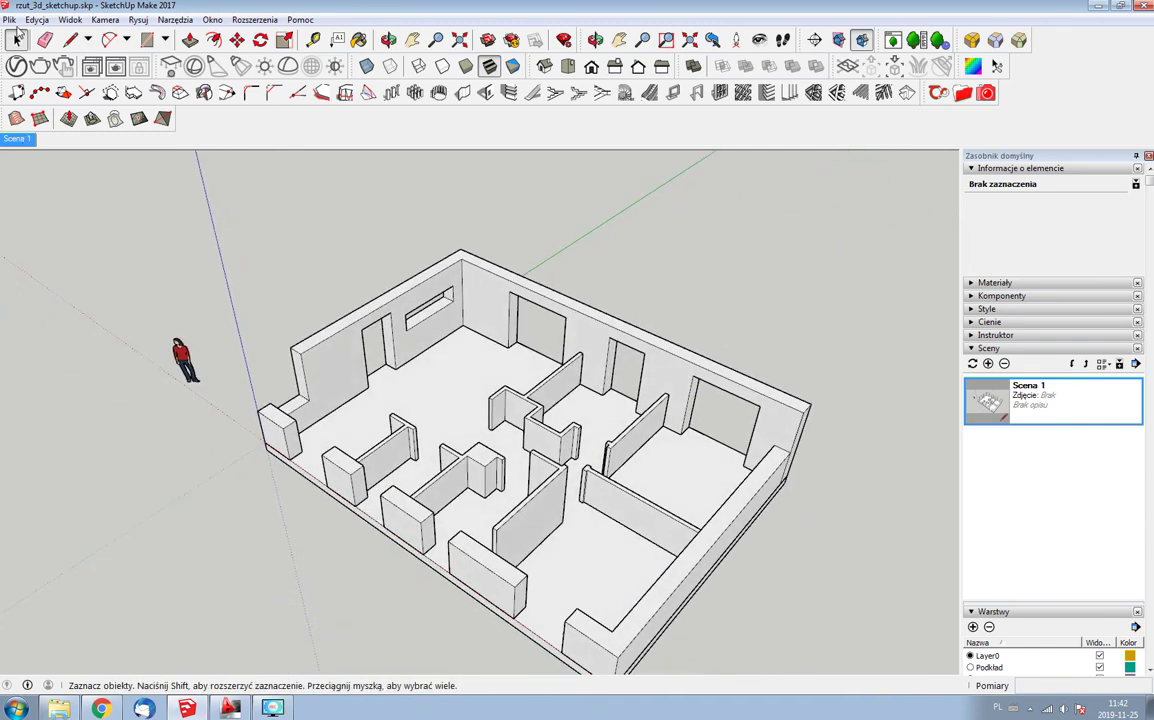
left_click(10, 20)
left_click(240, 248)
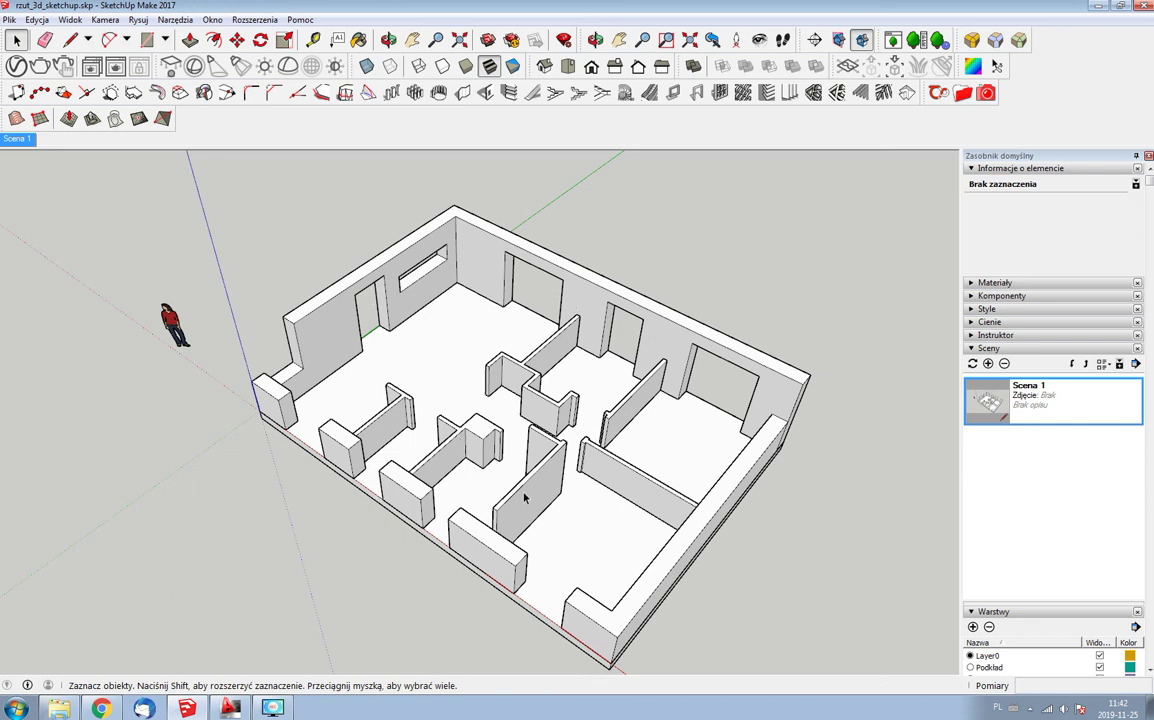
- Orbit over the plan and open the inner walls group for editing
middle_click_drag(524, 497, 386, 597)
scroll(430, 590, "up", 3)
scroll(430, 585, "up", 2)
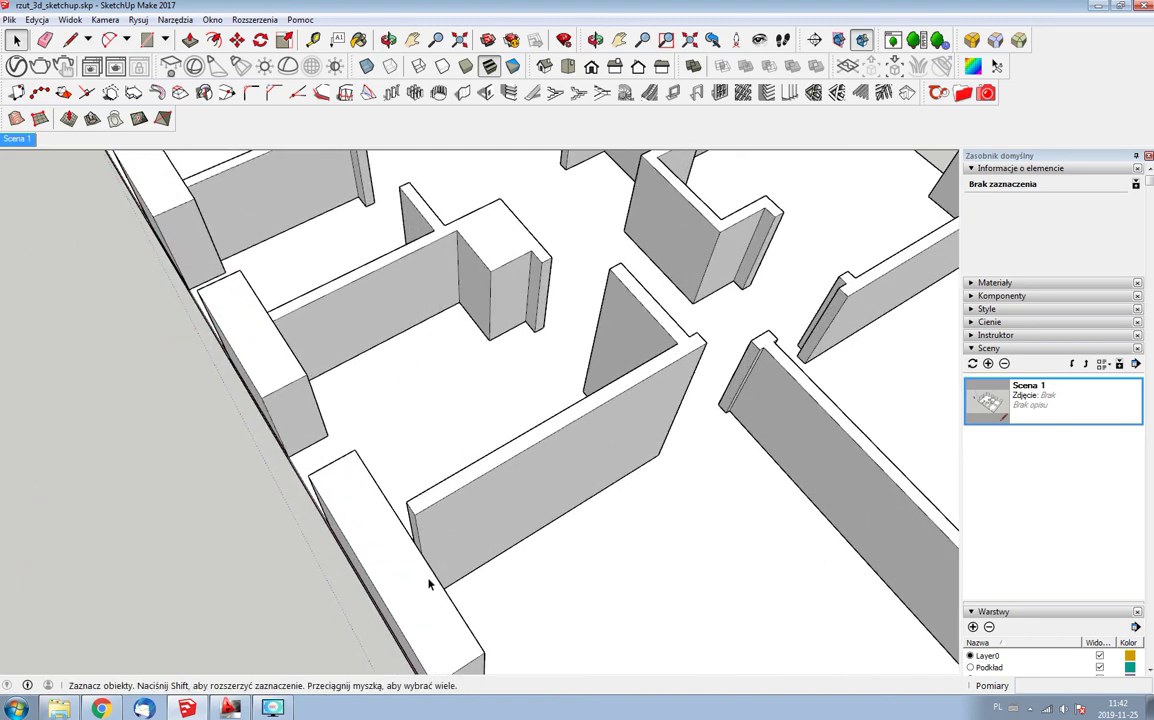
scroll(430, 585, "down", 2)
scroll(507, 430, "down", 3)
mouse_move(507, 430)
middle_mouse_down()
mouse_move(569, 399)
mouse_move(630, 283)
mouse_move(532, 249)
middle_mouse_up()
left_click(532, 249)
double_click(591, 284)
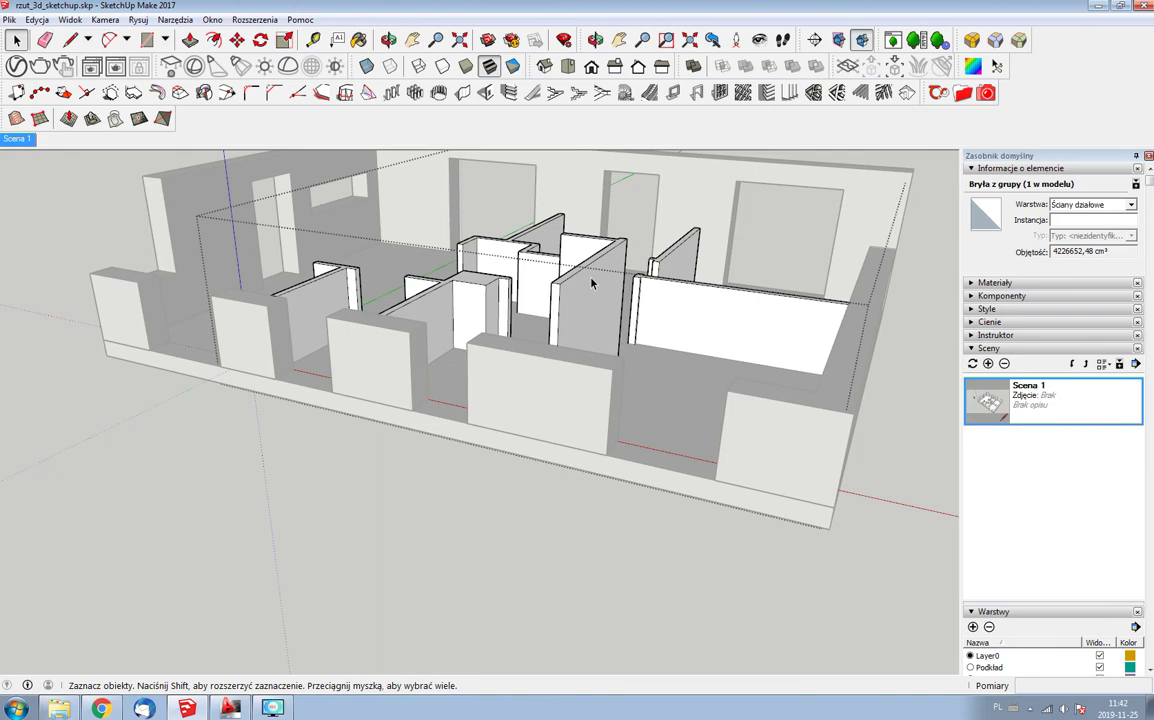
- Push a partition's end face back about 99 cm, exit the group, and restore Scena 1
key("p")
left_click_drag(517, 253, 573, 354)
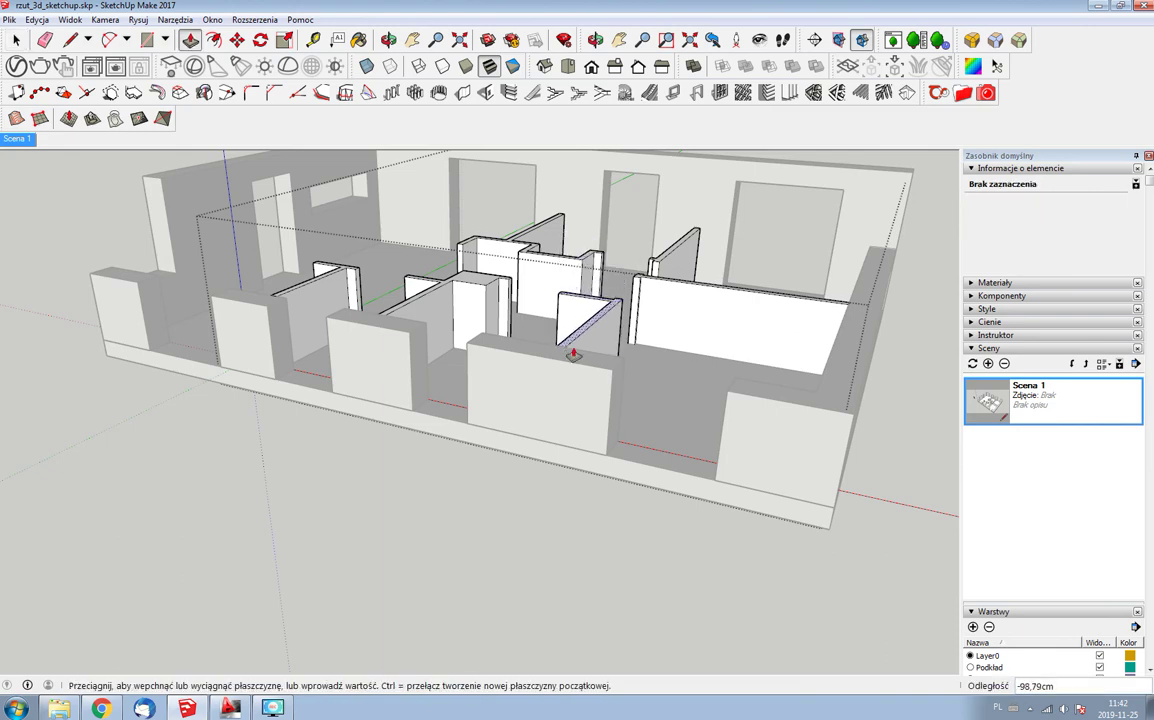
left_click(577, 361)
key("space")
scroll(466, 507, "down", 3)
left_click(507, 440)
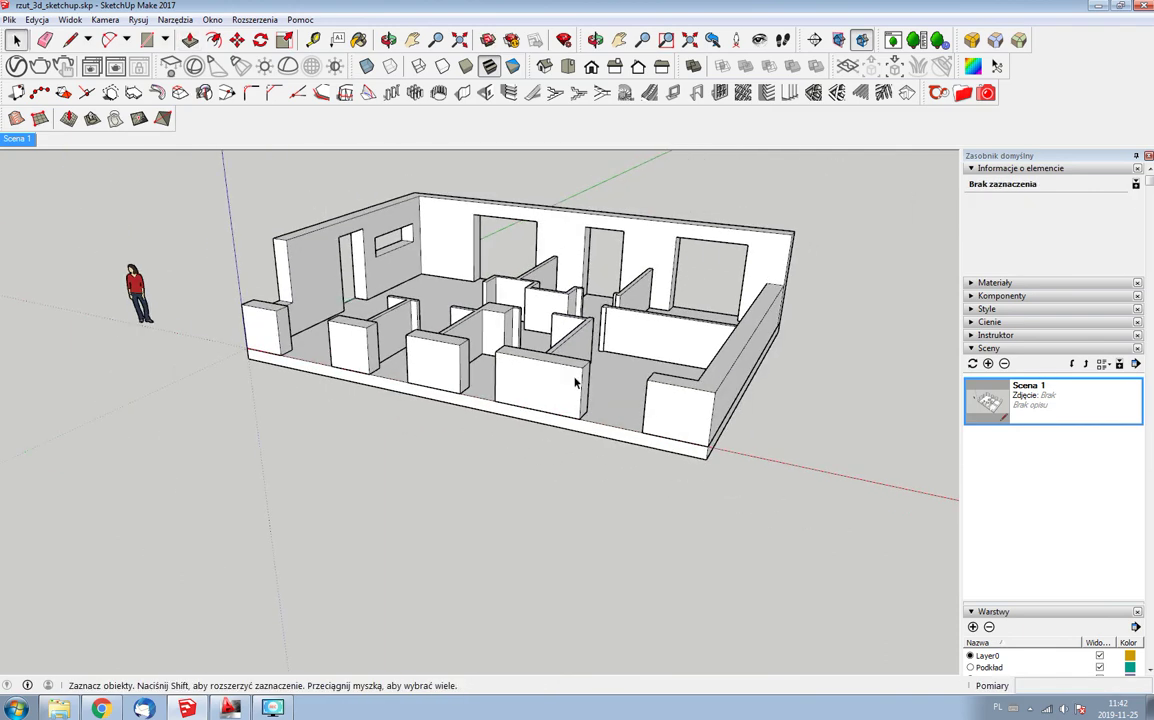
left_click(18, 140)
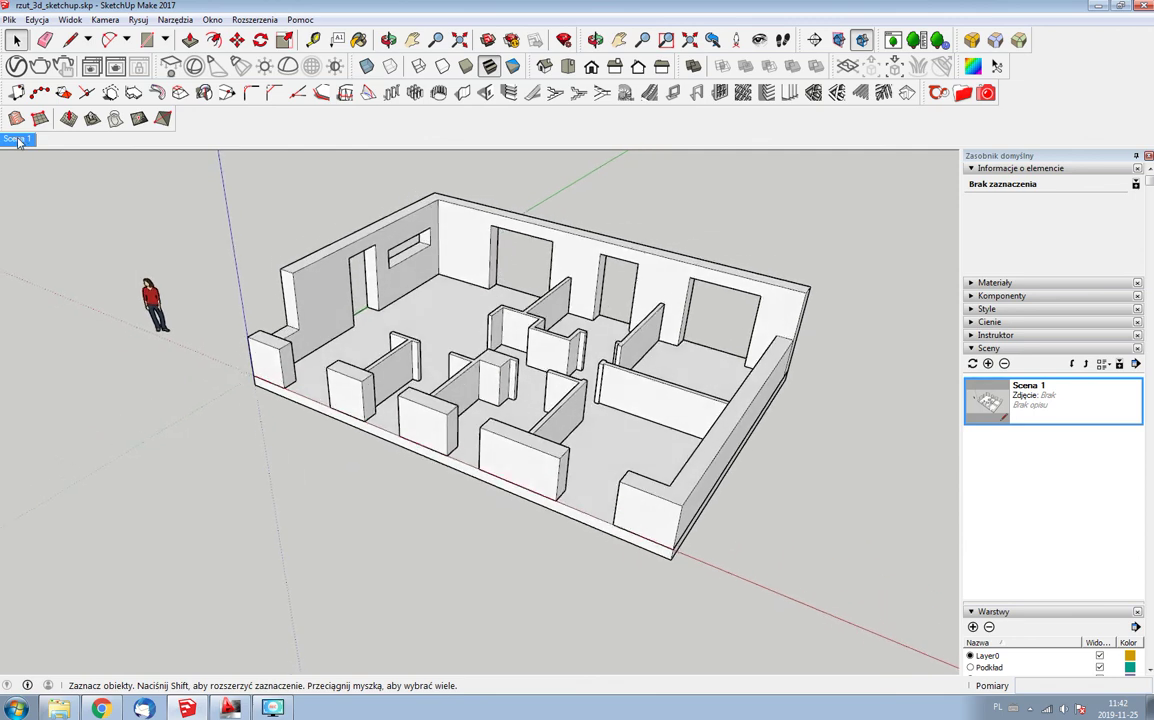